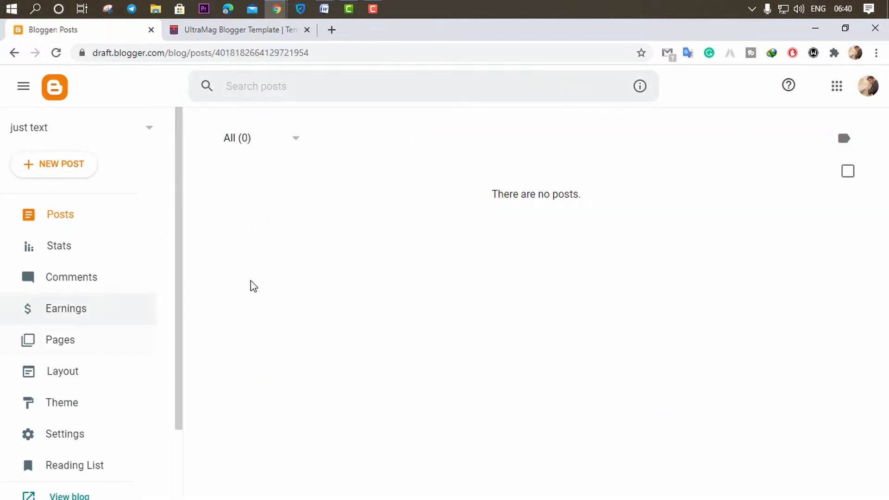
- Switch Blogger to the last signed-in Google account listed and close the previous account's posts page
left_click(869, 87)
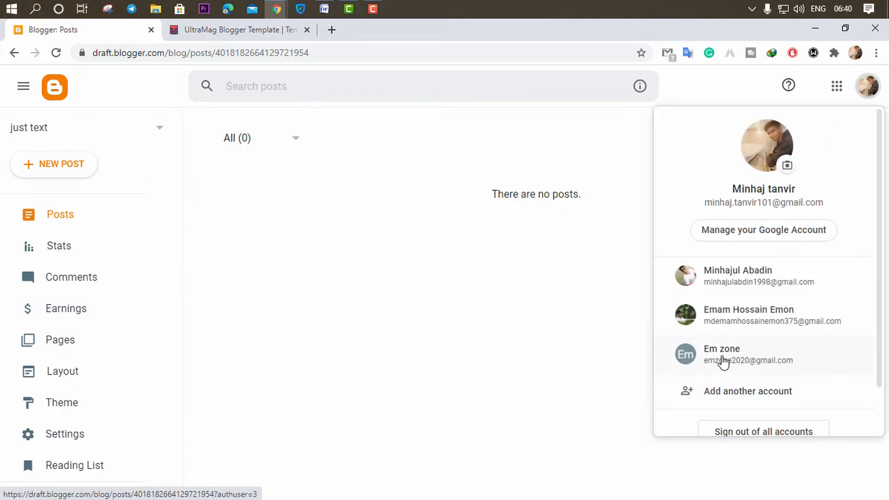
scroll(722, 338, "down", 1)
left_click(721, 317)
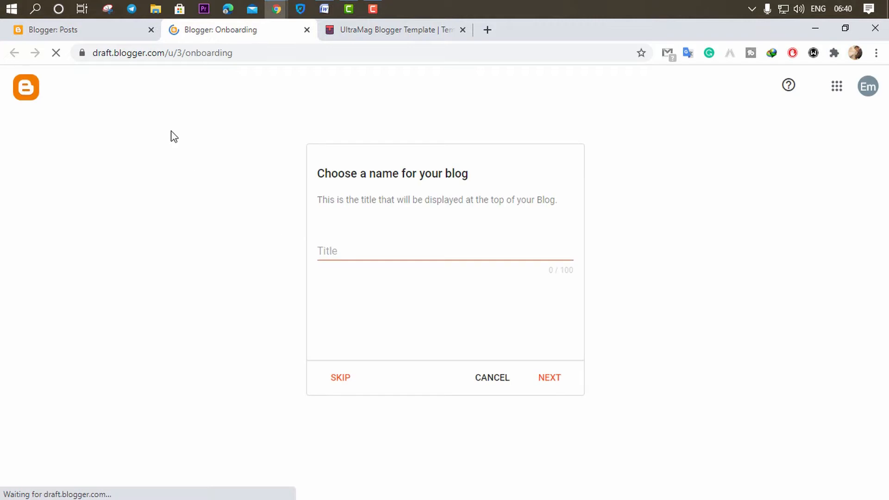
left_click(151, 30)
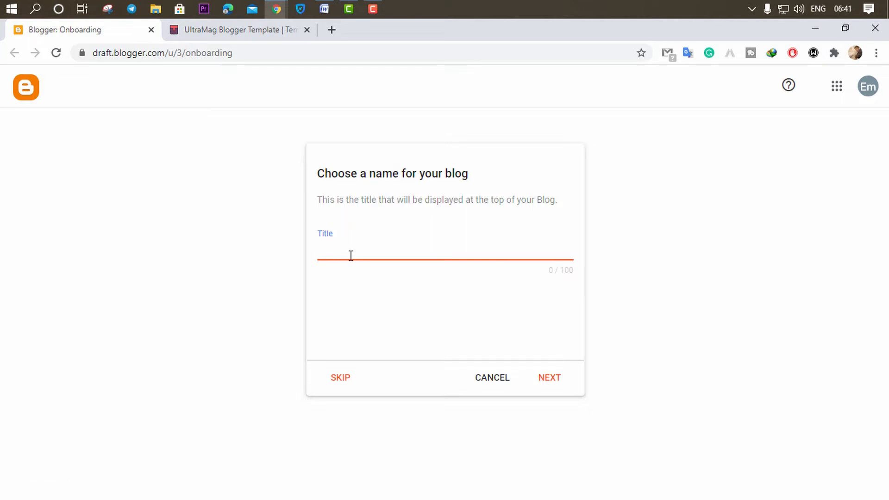
- Title the new blog Test Blog and try Testblog100 as its blogspot.com address
type("a")
left_click(556, 378)
left_click(354, 255)
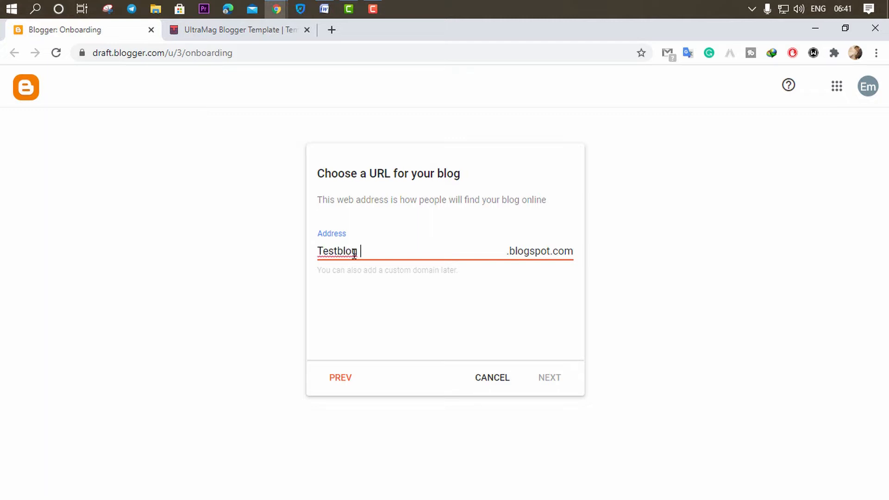
key("BackSpace")
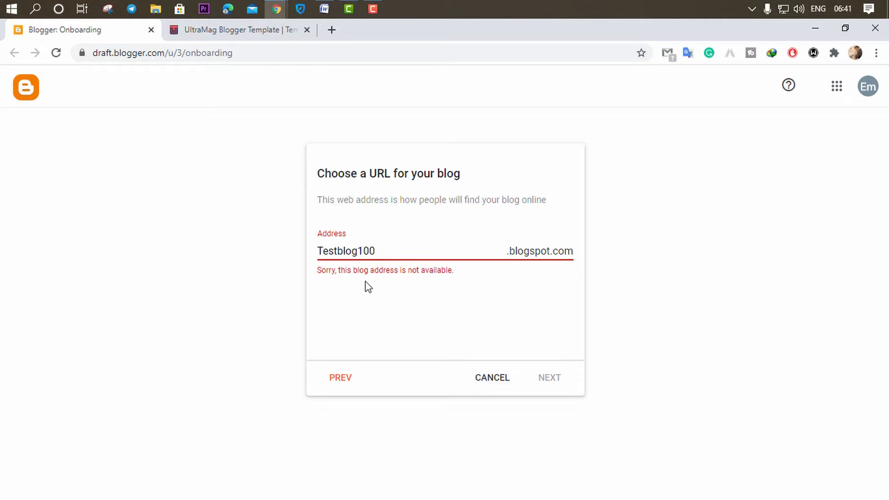
- Replace the blog address with the owner's name followed by 125 and accept it
left_click_drag(393, 253, 295, 255)
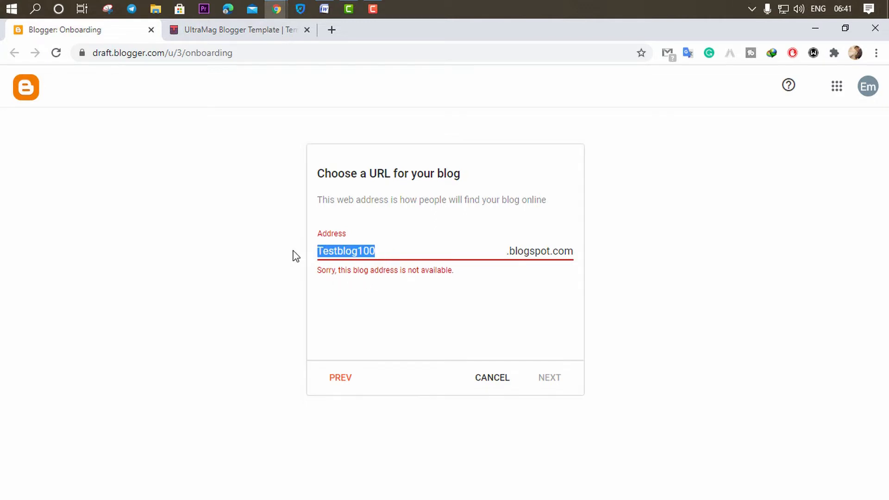
type("minhajtanvir125")
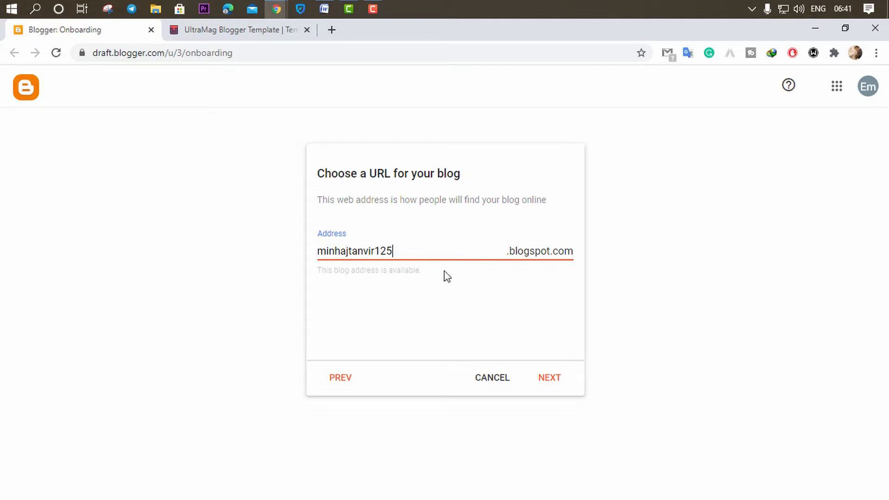
left_click(551, 376)
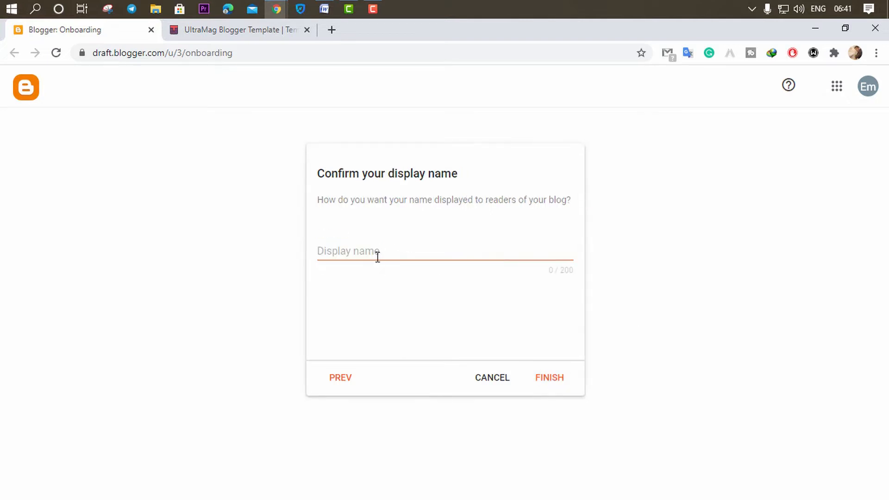
- Set the display name to Test blog and finish creating the blog
left_click(378, 257)
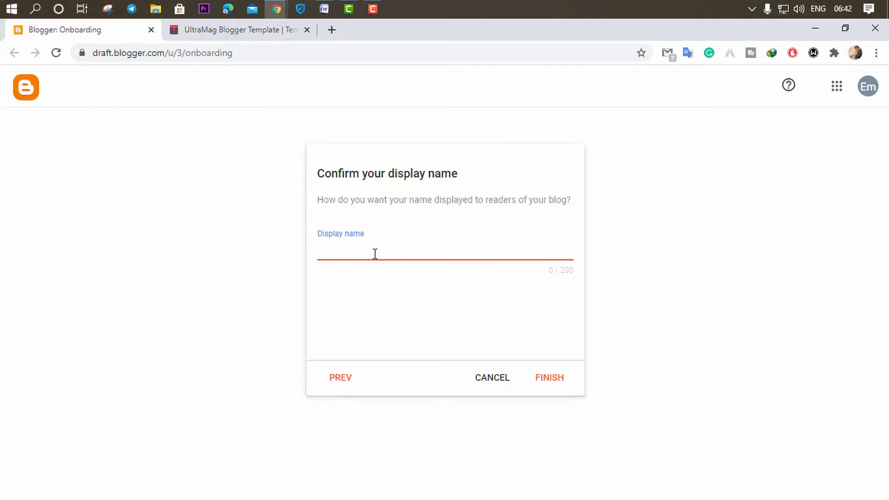
type("Test blog")
left_click(551, 379)
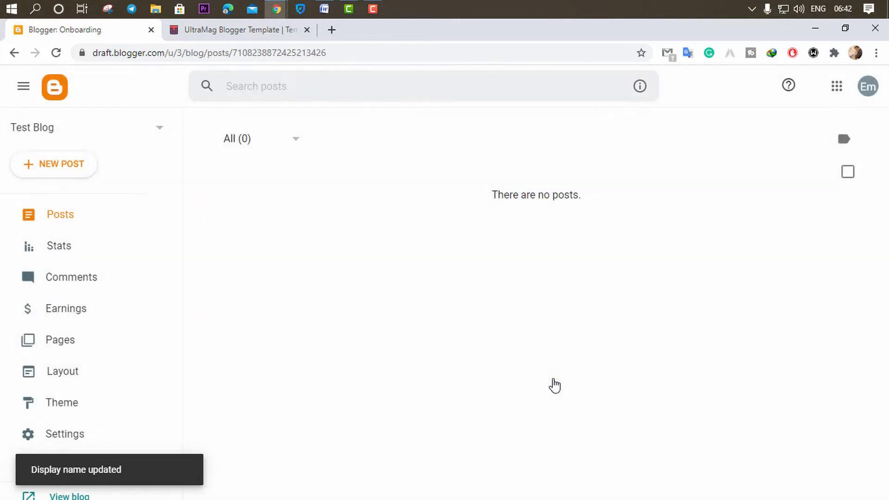
- Open the new blog's public page in a separate browser tab and view it
scroll(151, 333, "down", 2)
scroll(93, 315, "up", 2)
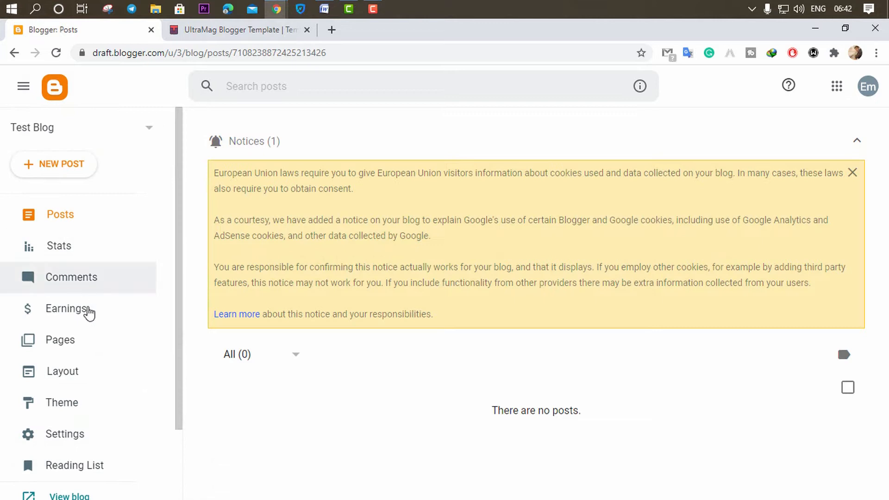
scroll(88, 313, "down", 2)
right_click(61, 412)
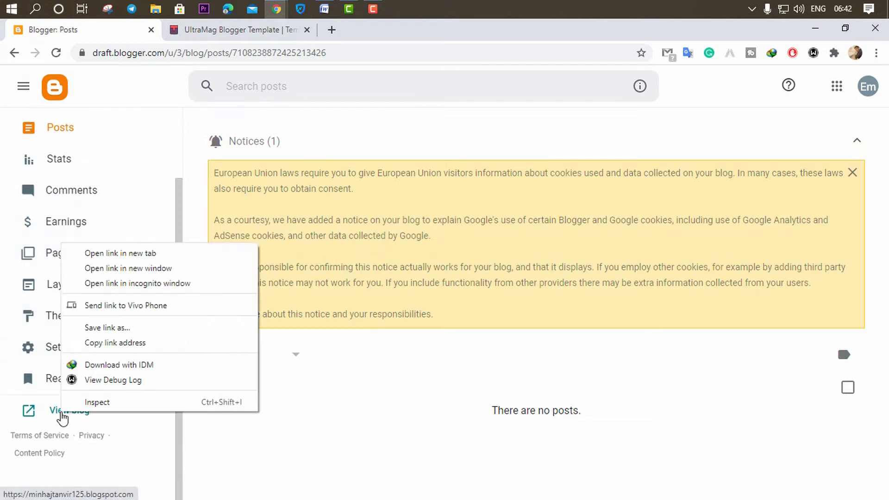
left_click(129, 254)
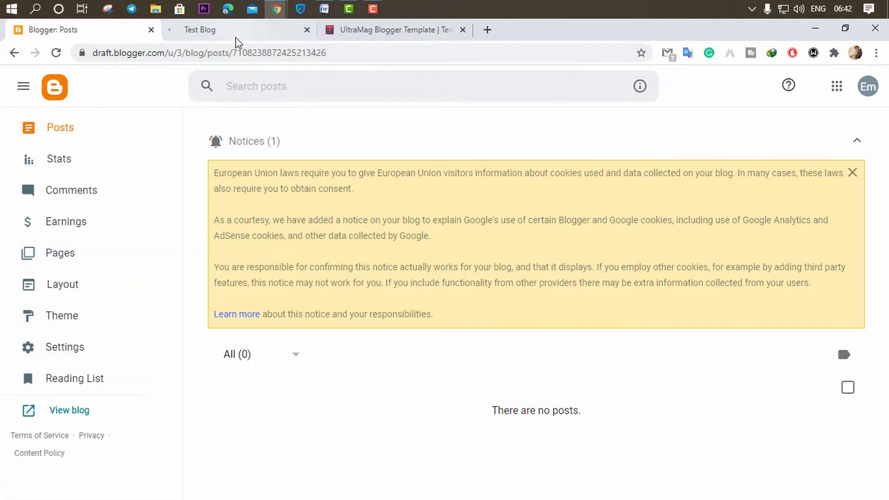
left_click(237, 37)
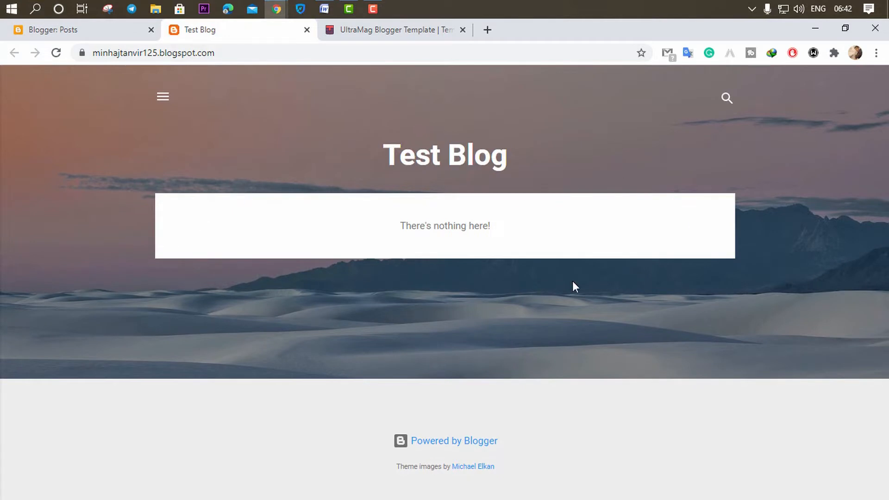
- Compare the default blog page with the UltraMag demo site in the incognito window, and return to the Blogger dashboard
mouse_move(276, 9)
left_click(311, 49)
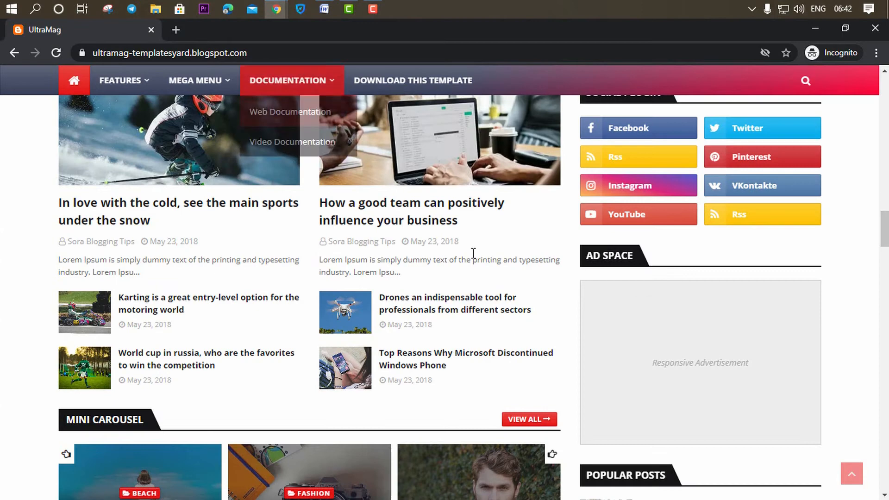
scroll(537, 272, "up", 15)
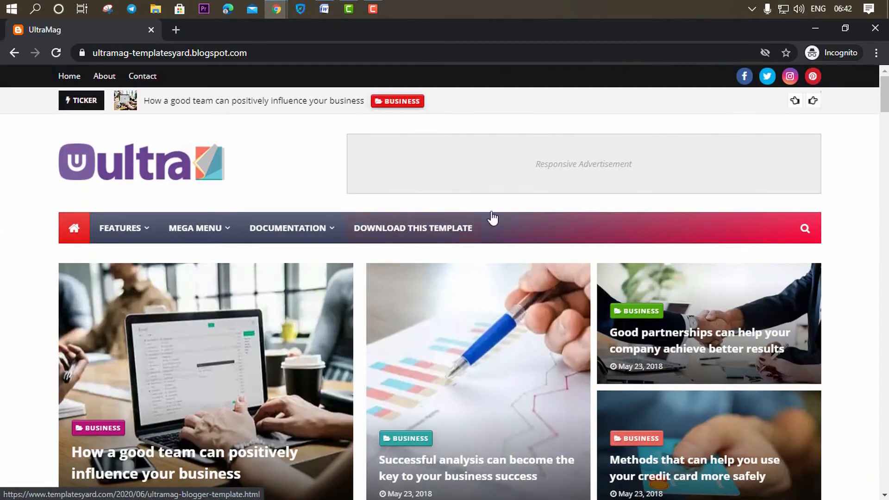
mouse_move(277, 9)
left_click(185, 57)
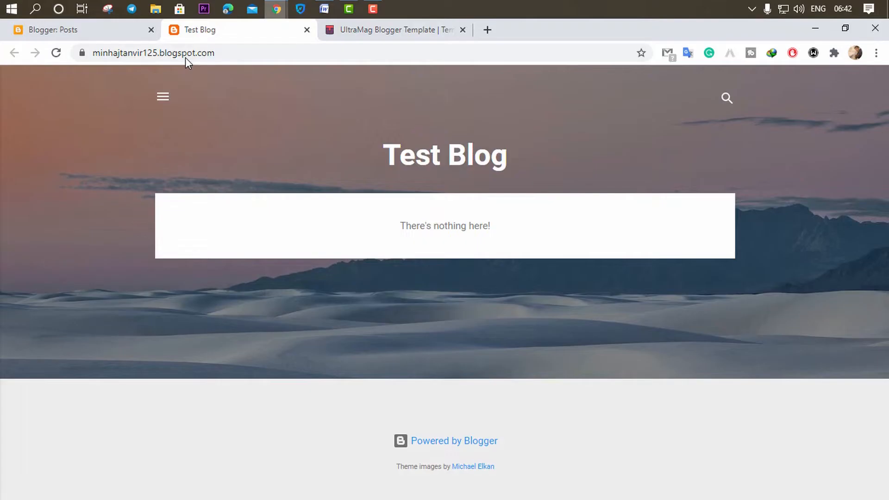
left_click(97, 37)
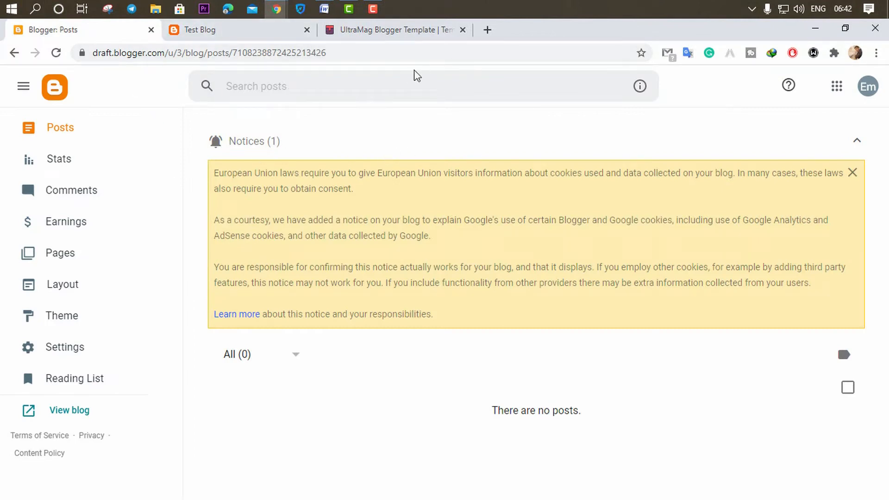
- Review the UltraMag Blogger Template page on Templates Yard, including its free and paid versions and feature list
left_click(353, 36)
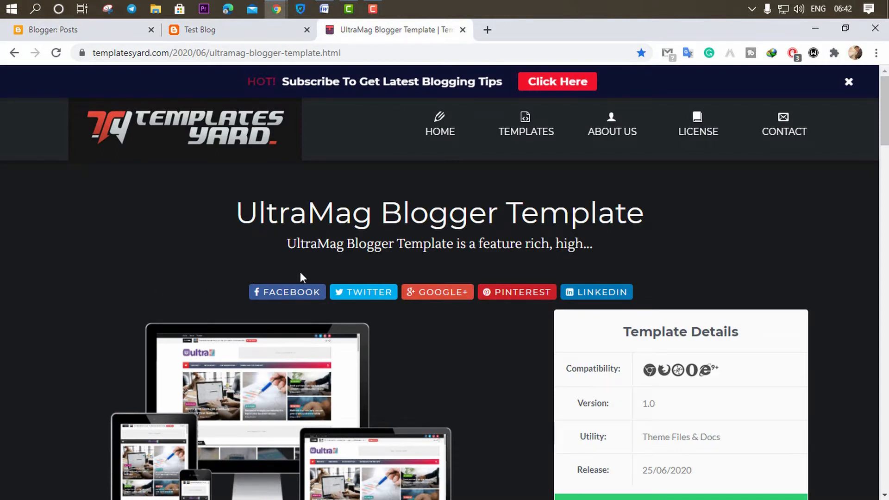
scroll(301, 275, "down", 5)
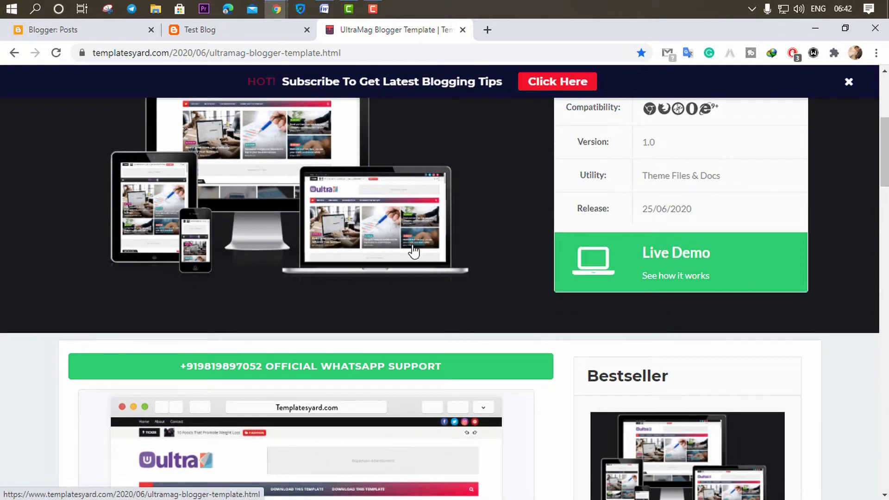
scroll(351, 252, "down", 15)
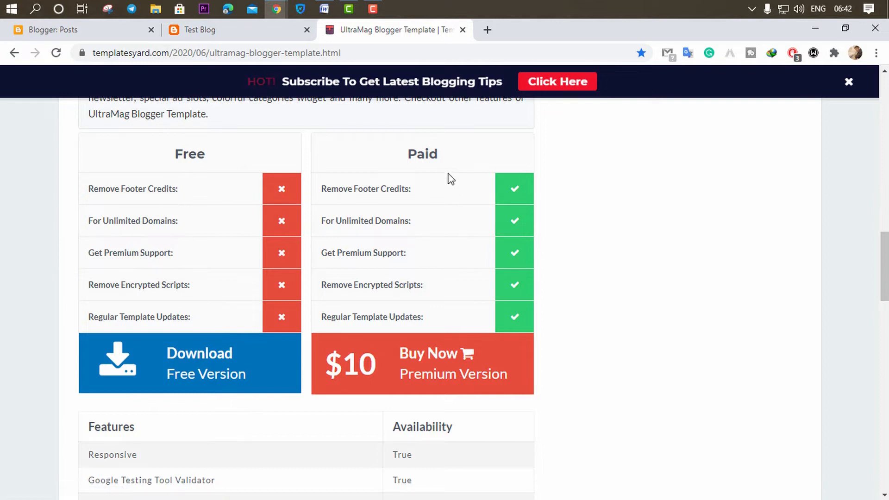
scroll(403, 295, "down", 1)
scroll(403, 295, "down", 3)
scroll(282, 264, "up", 2)
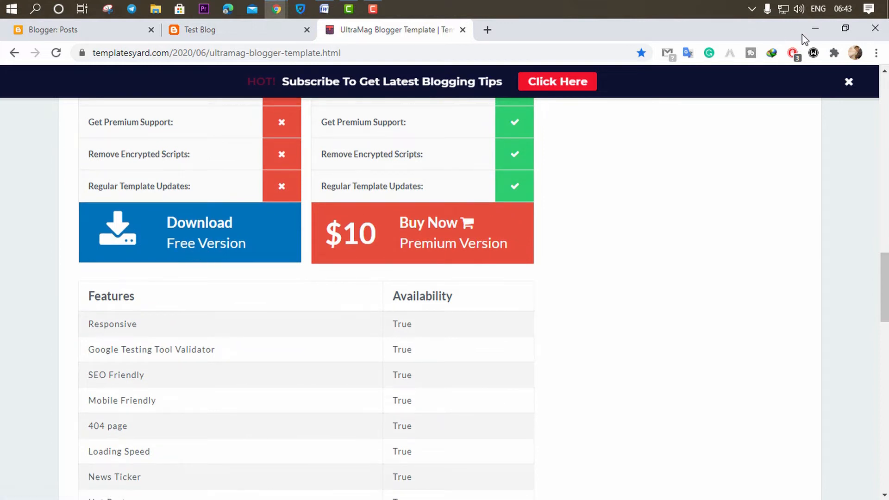
- Go to the desktop and open the them folder inside the bloge folder
left_click(816, 28)
left_click(816, 29)
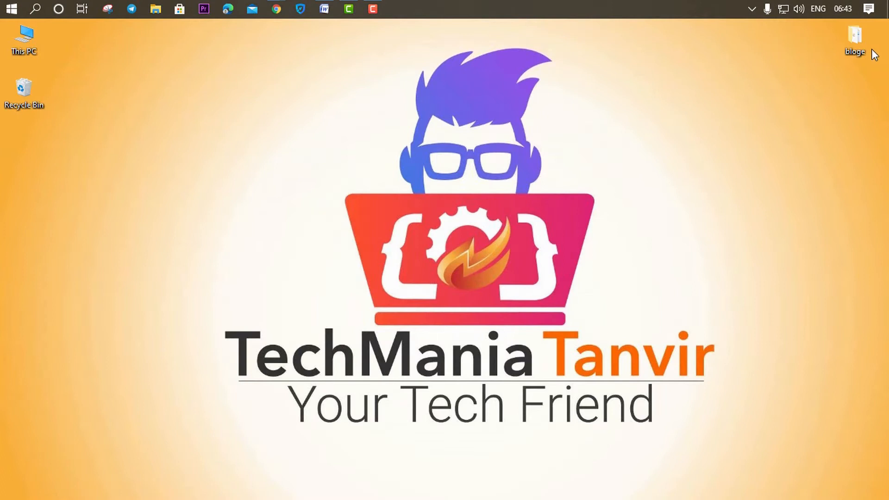
double_click(863, 39)
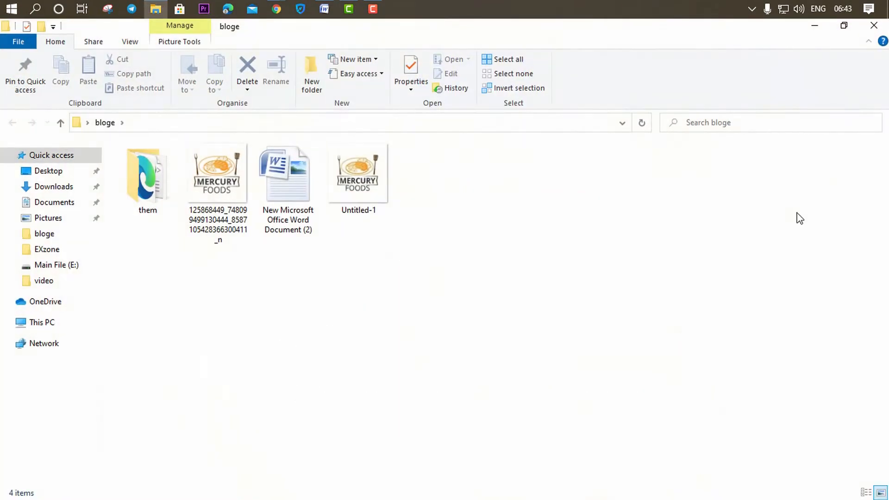
double_click(137, 188)
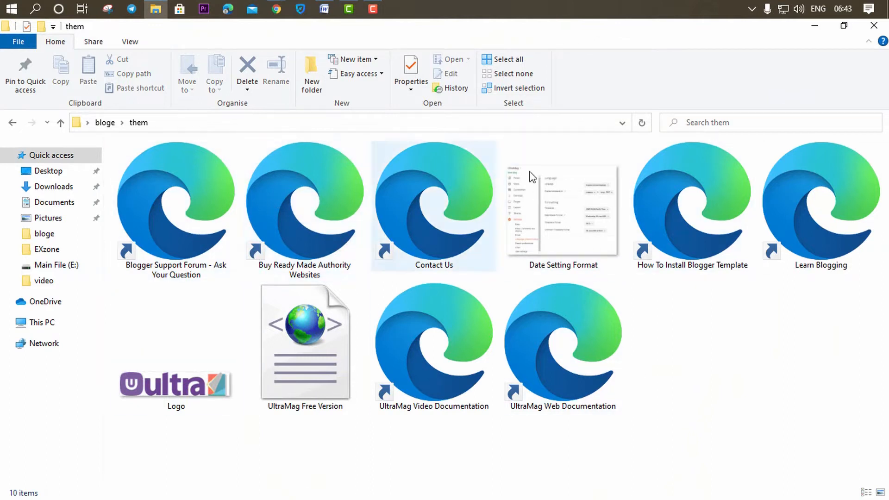
- Open the UltraMag Free Version file in Notepad, select its entire code, and close the file
left_click(314, 410)
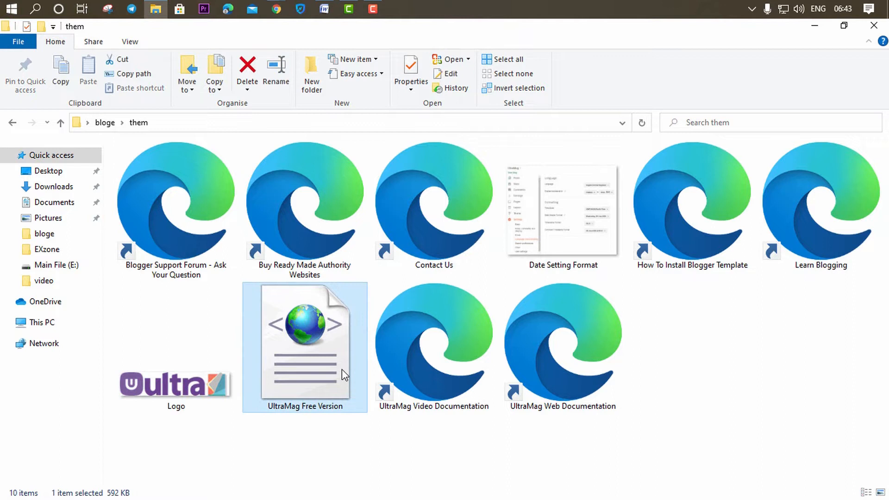
right_click(308, 341)
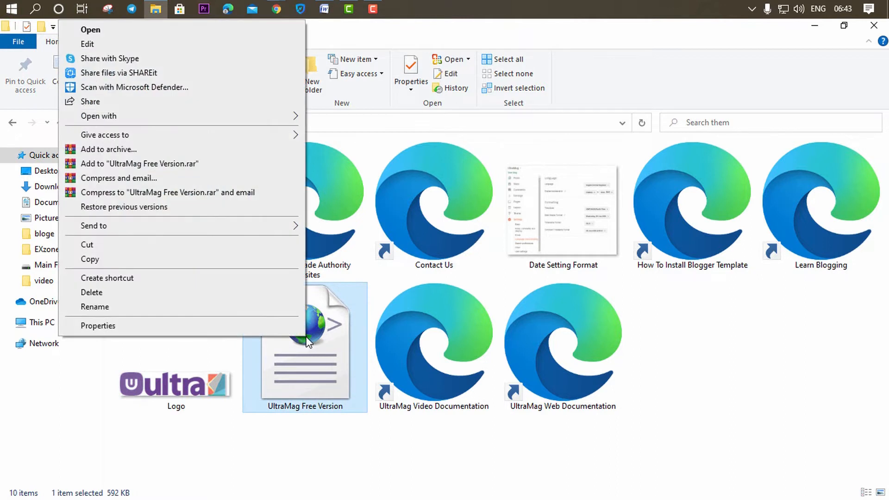
left_click(93, 45)
scroll(502, 274, "down", 15)
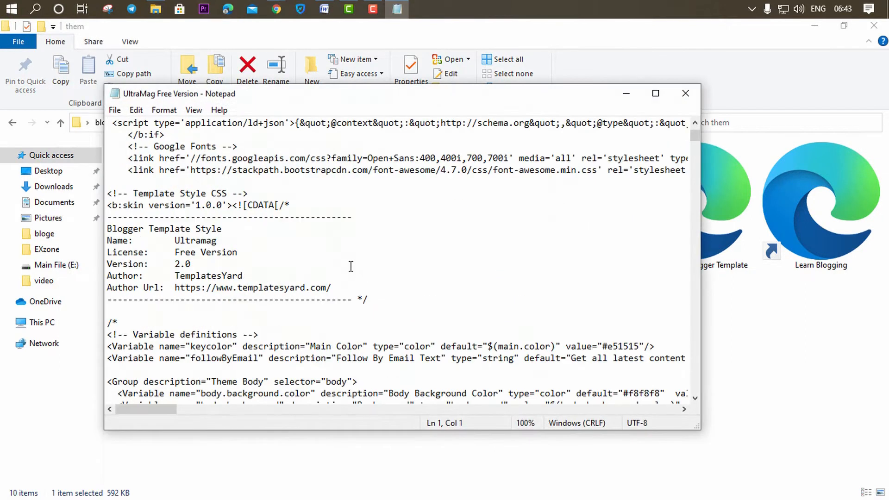
key("ctrl+a")
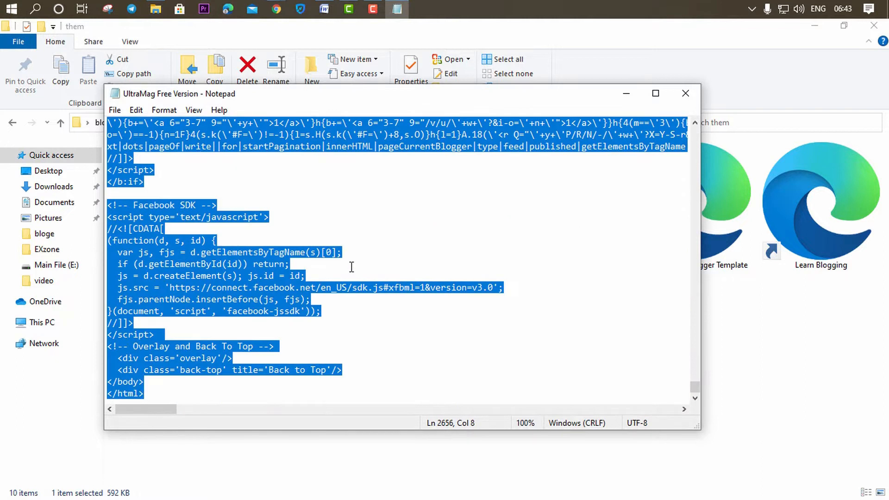
left_click(686, 93)
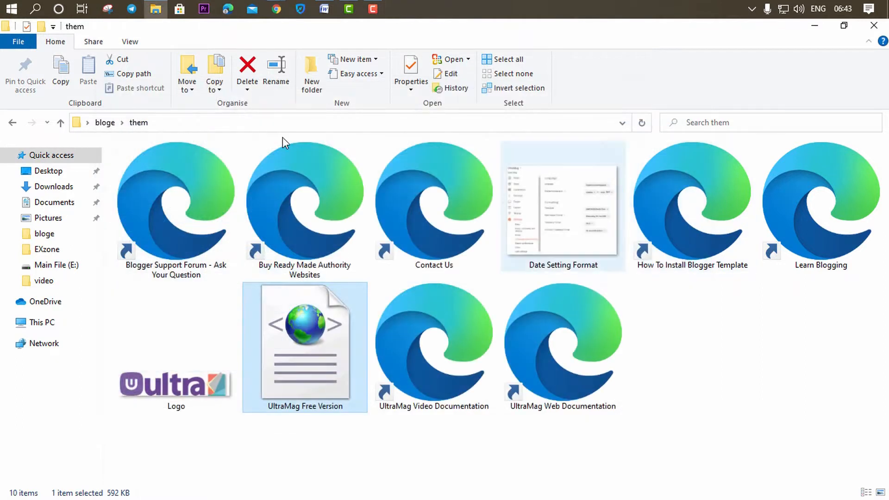
- Return to Blogger in Chrome, open Test Blog's Theme page, and browse the built-in themes
mouse_move(276, 8)
left_click(200, 88)
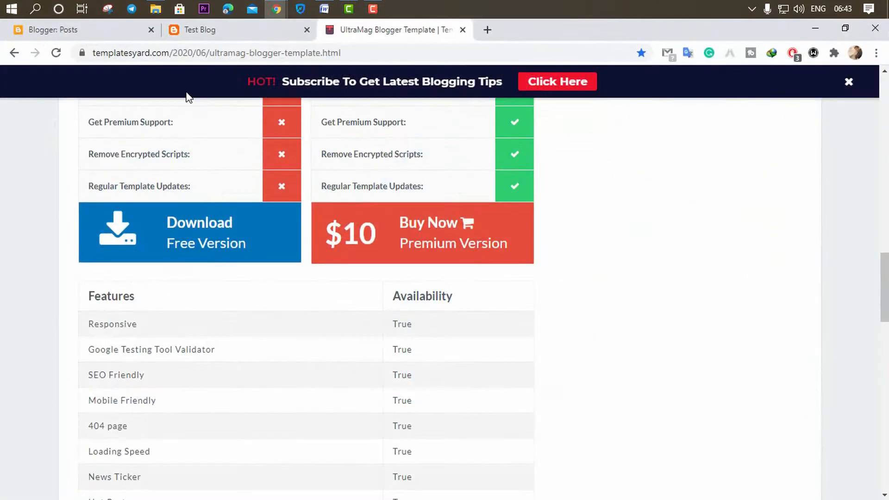
left_click(61, 32)
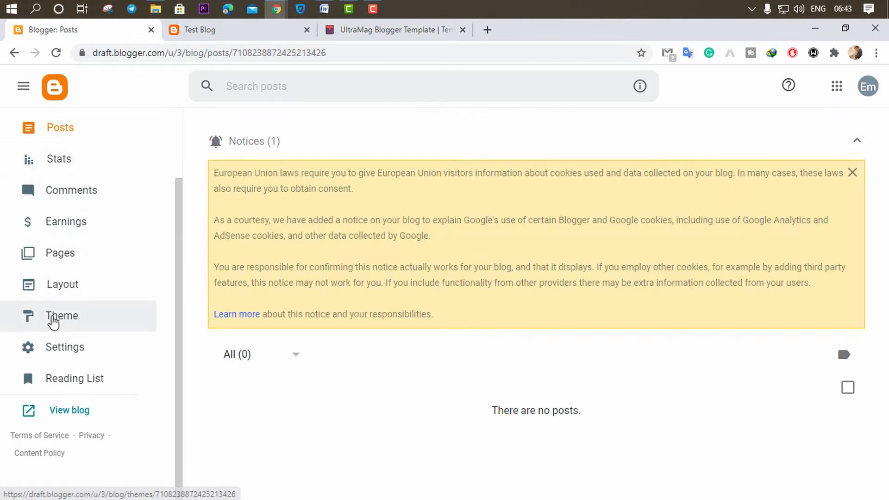
left_click(69, 323)
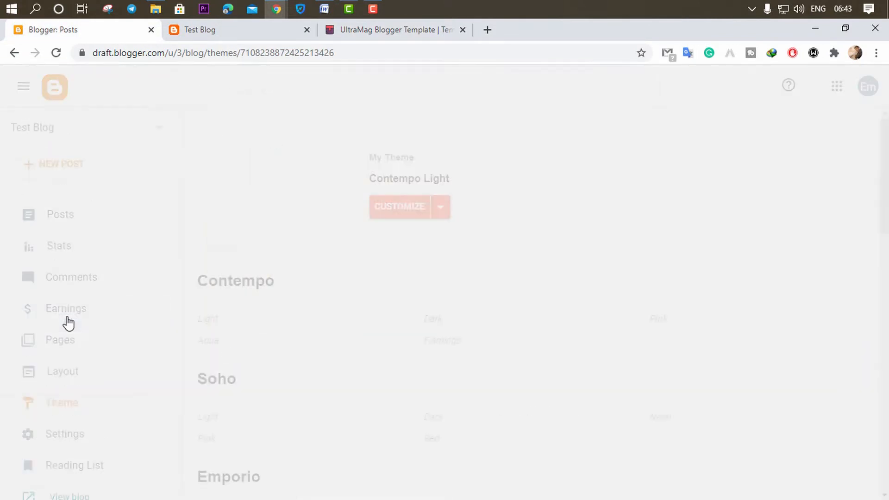
scroll(513, 230, "down", 6)
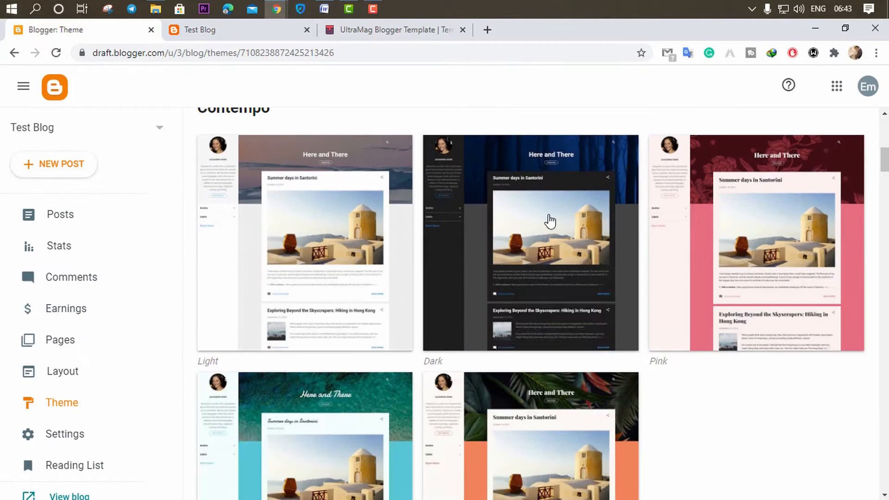
scroll(550, 222, "down", 4)
scroll(419, 344, "down", 20)
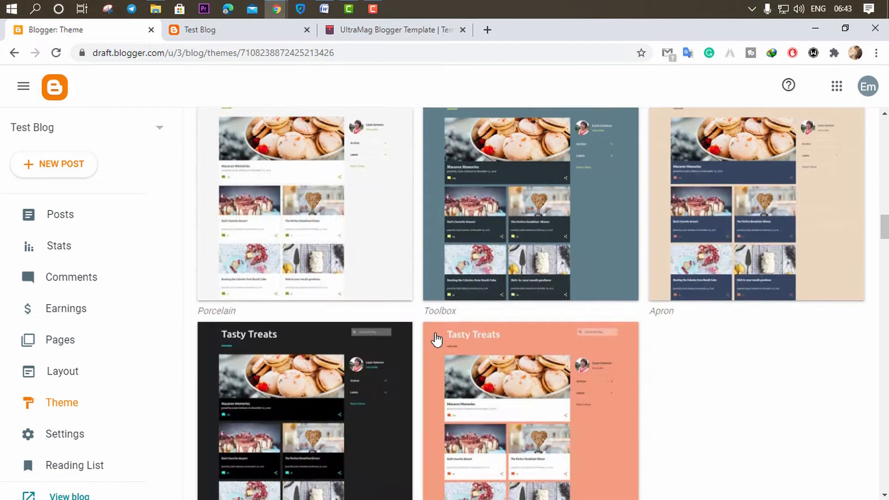
- Open the HTML code of Test Blog's current Contempo Light theme for editing
scroll(406, 324, "up", 20)
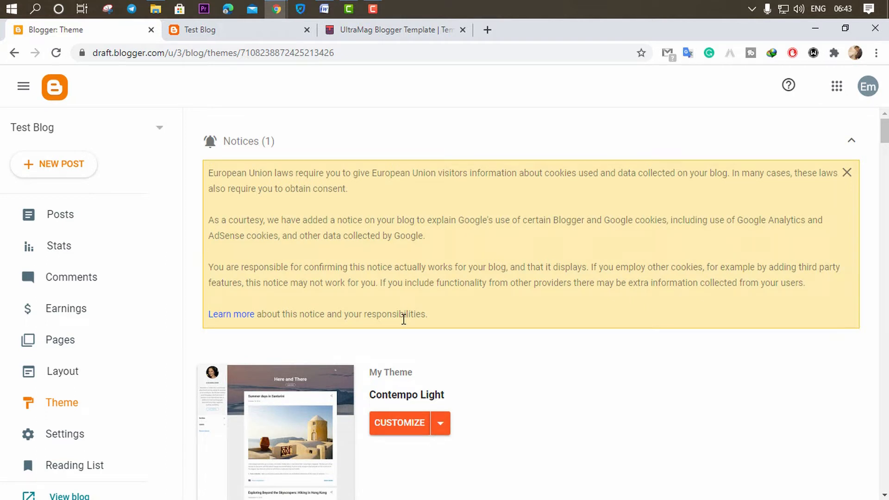
scroll(429, 280, "down", 3)
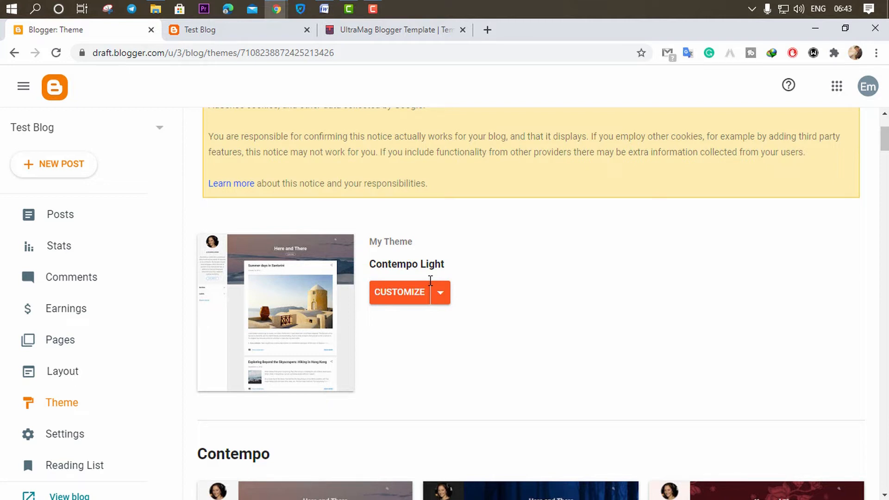
scroll(345, 222, "down", 3)
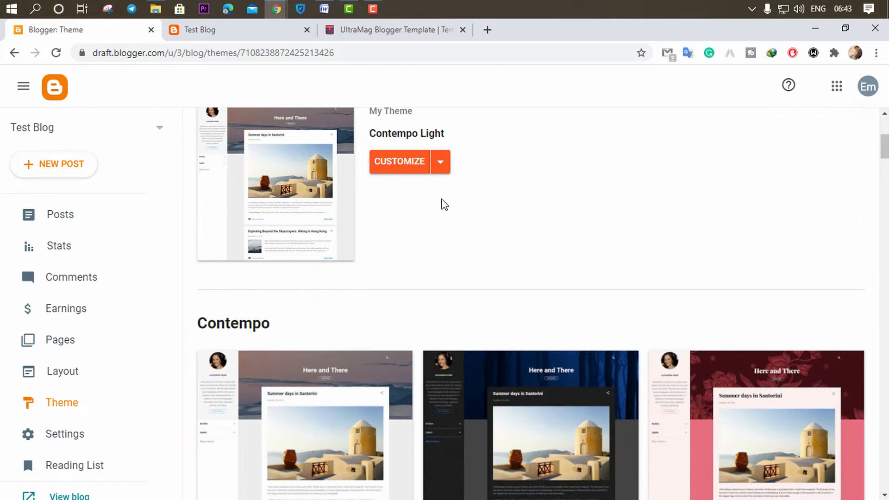
left_click(441, 163)
left_click(458, 168)
left_click(440, 168)
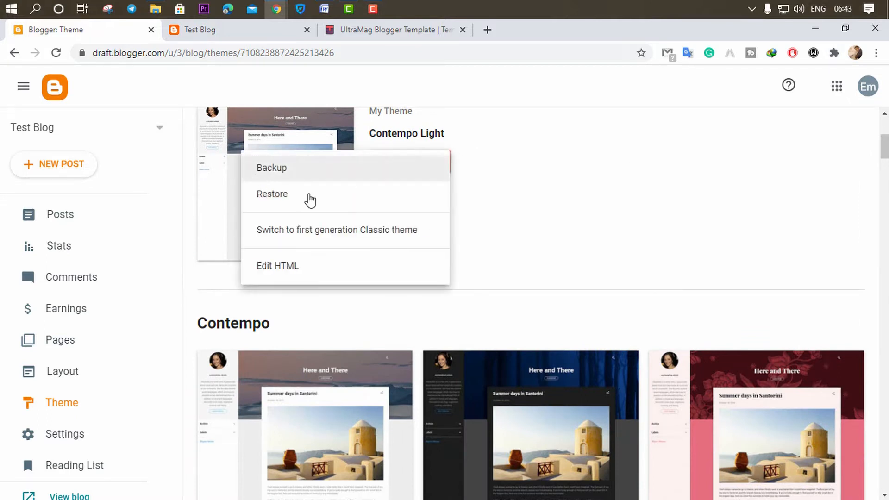
left_click(269, 271)
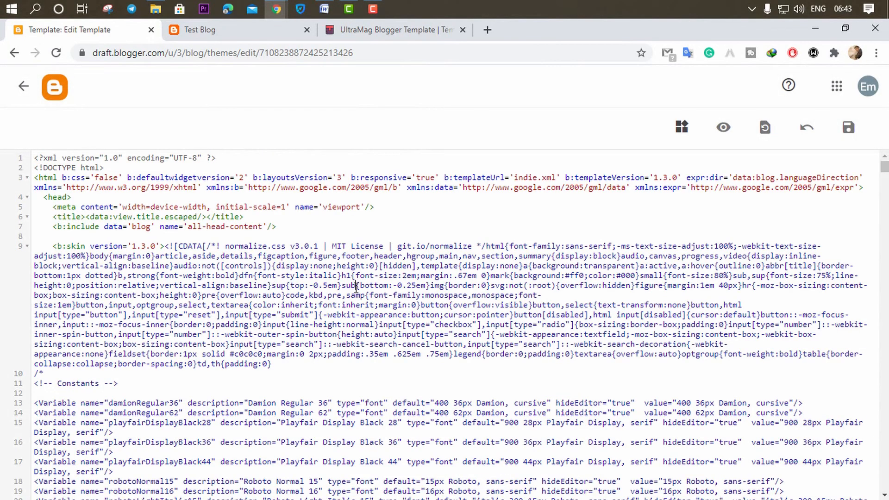
- Replace the theme's entire HTML with the copied UltraMag template code and save the theme
key("ctrl+a")
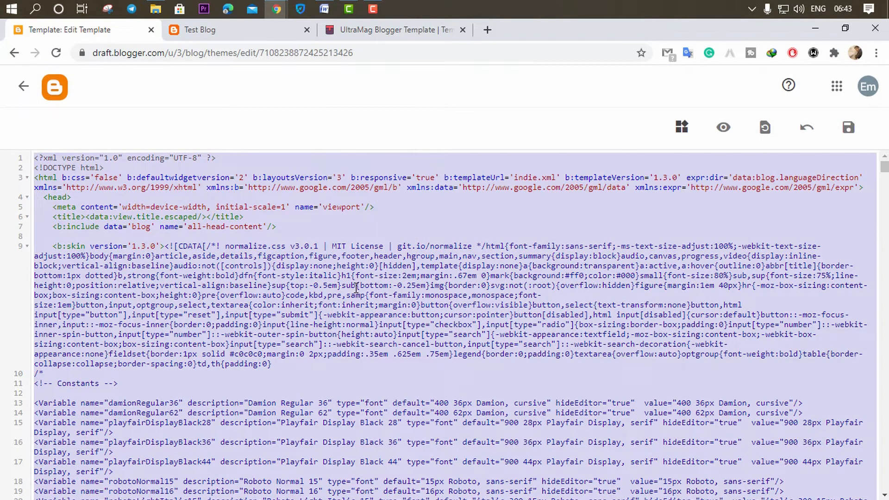
key("BackSpace")
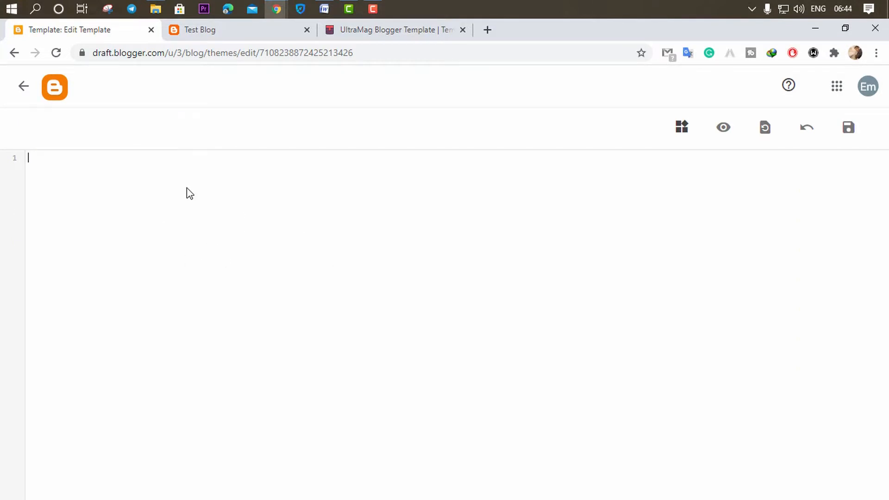
key("ctrl+v")
scroll(272, 351, "up", 20)
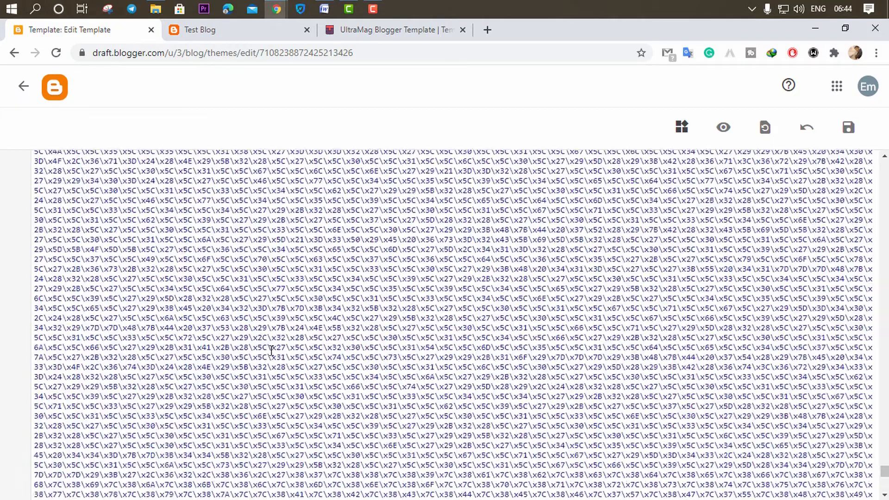
left_click(850, 128)
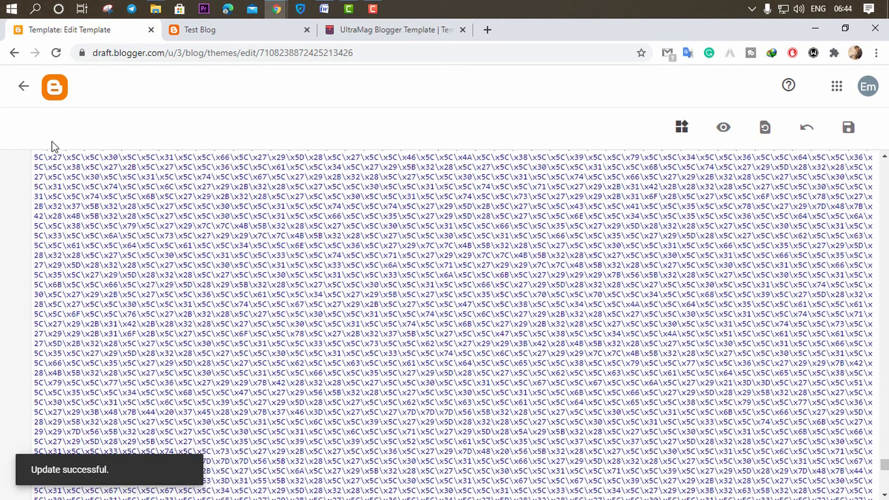
- Leave the theme code editor, reload the live Test Blog site, and review its homepage from header to lower sections
left_click(23, 86)
left_click(213, 31)
left_click(201, 50)
key("Return")
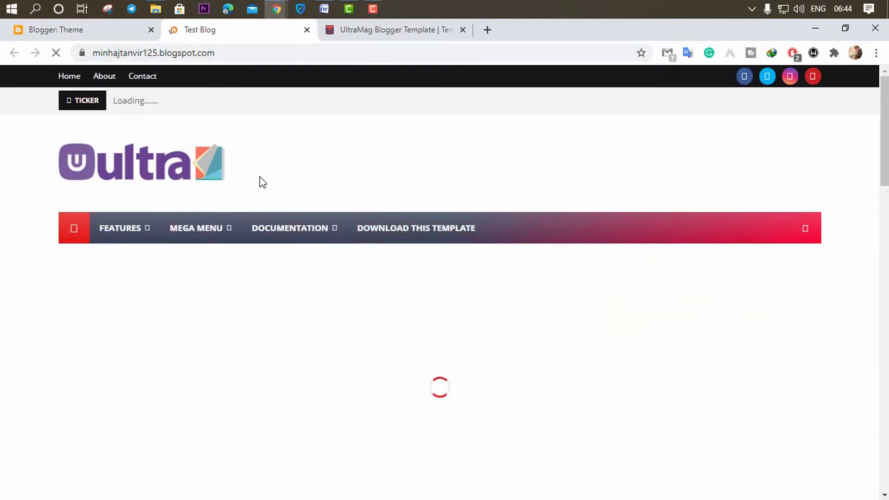
scroll(432, 284, "down", 10)
scroll(383, 275, "down", 10)
scroll(382, 273, "up", 15)
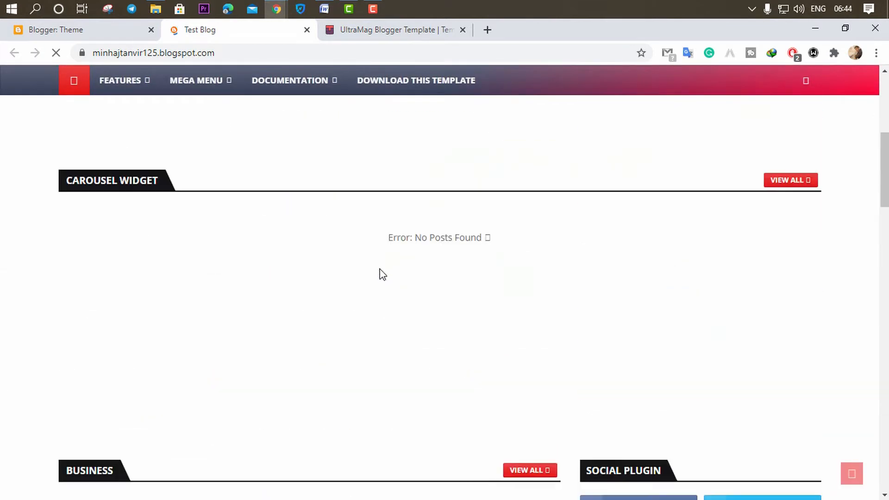
scroll(383, 275, "up", 5)
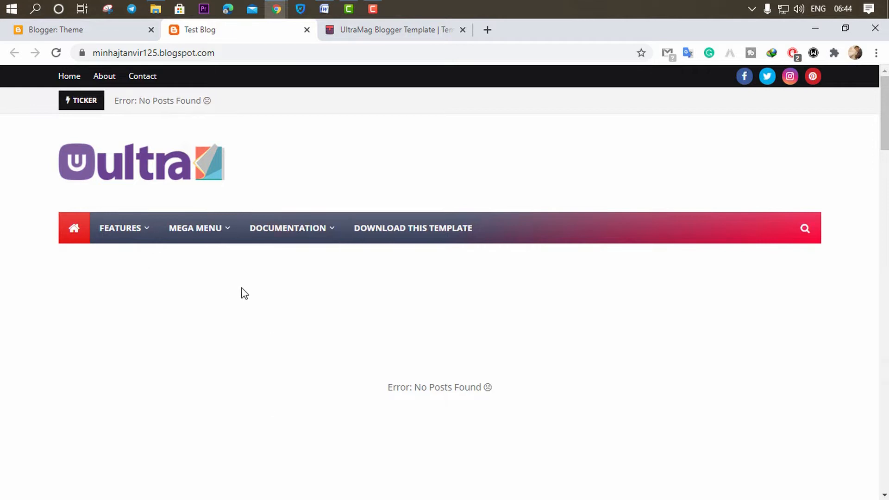
- Open Test Blog's Layout page in Blogger, dismiss the European Union cookie notice, and look through the gadget sections
left_click(79, 34)
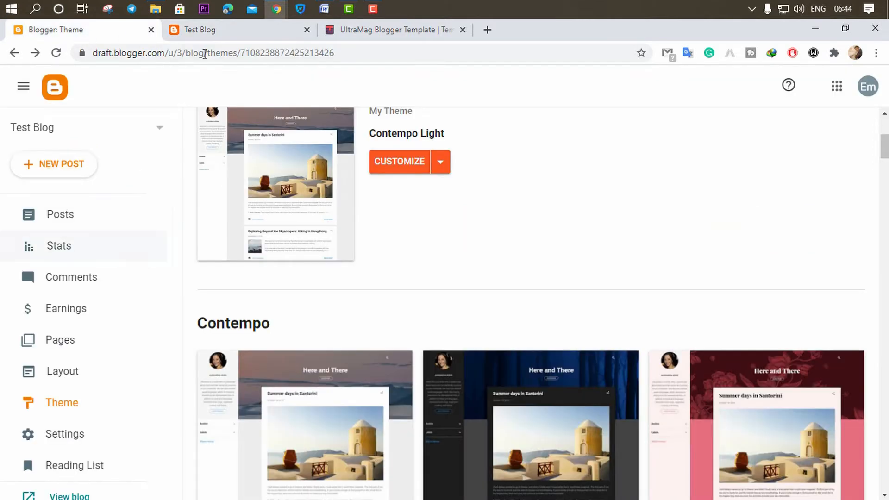
left_click(190, 36)
left_click(82, 37)
scroll(82, 316, "down", 2)
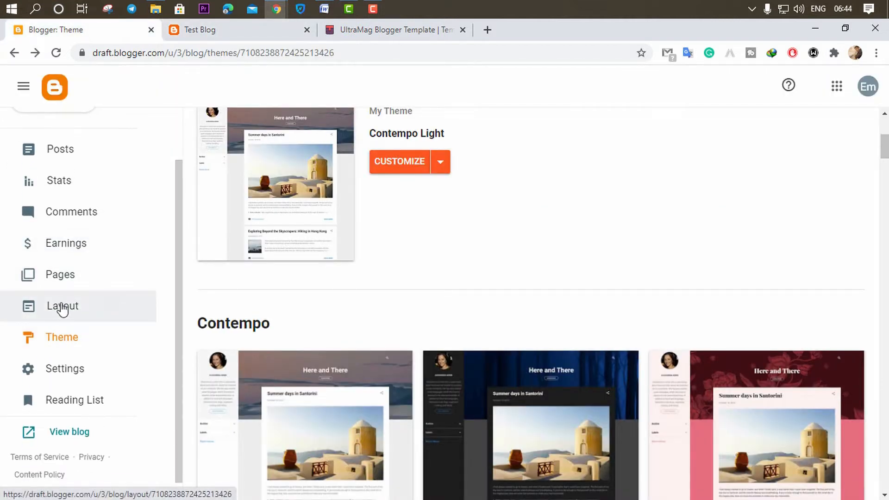
left_click(58, 309)
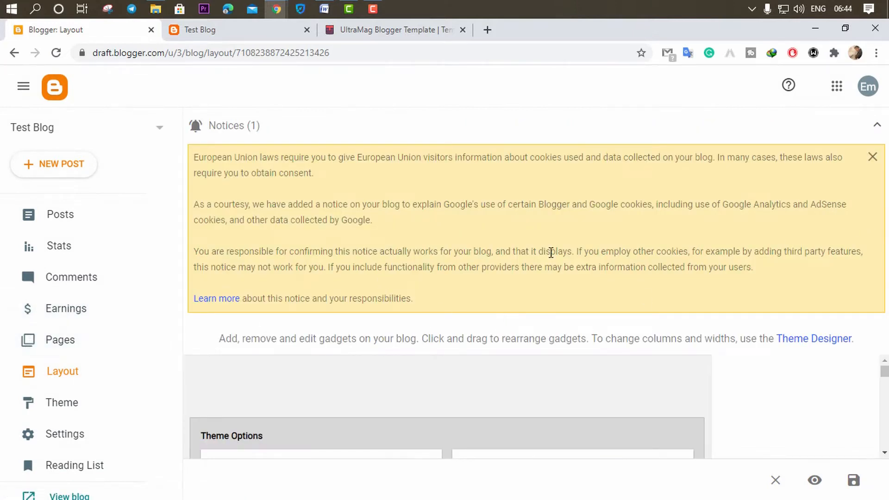
scroll(296, 401, "down", 5)
scroll(299, 402, "up", 5)
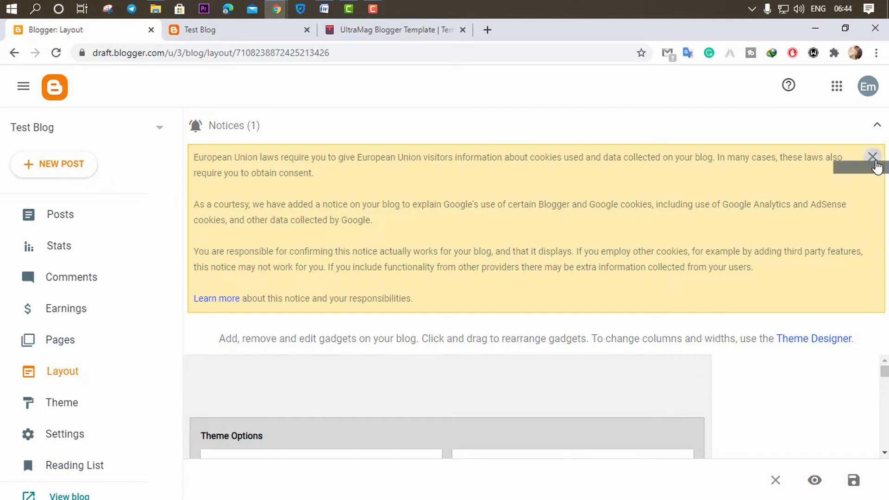
left_click(874, 159)
scroll(408, 297, "down", 10)
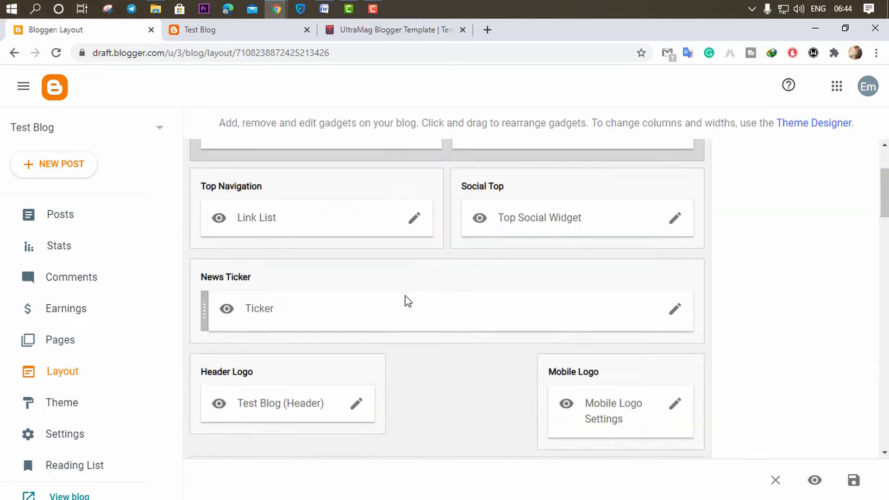
scroll(422, 290, "down", 4)
scroll(421, 290, "up", 8)
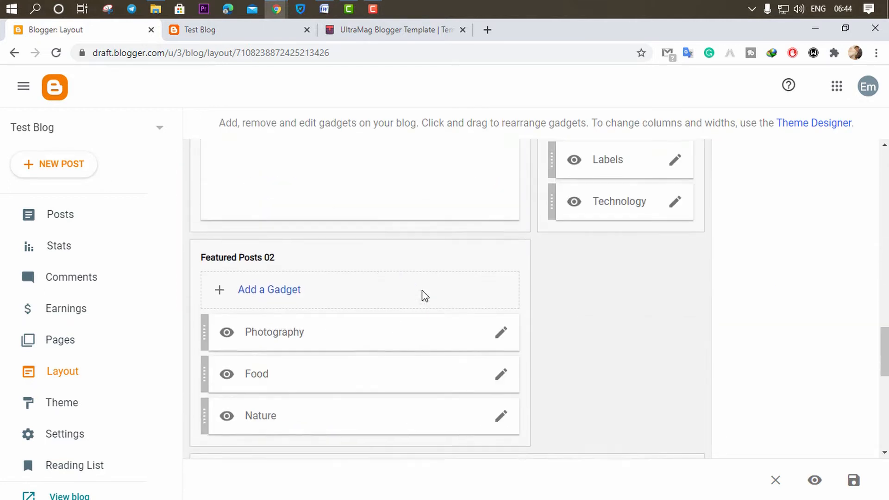
- Compare the live blog's header with the layout, view the Top Navigation Link List settings, and close them without changes
left_click(286, 32)
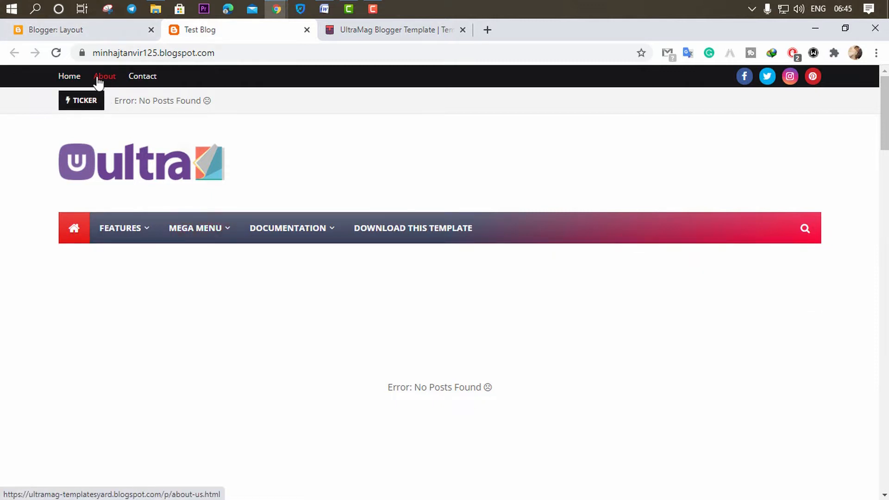
left_click(89, 38)
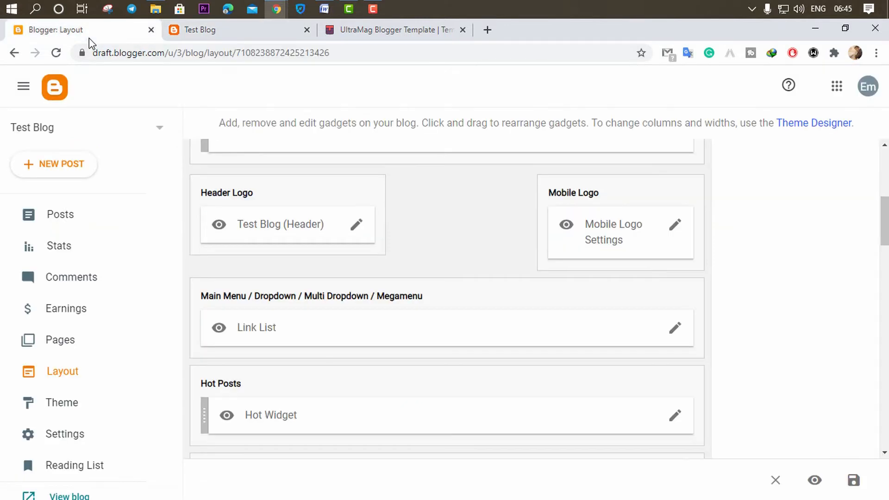
scroll(361, 280, "up", 8)
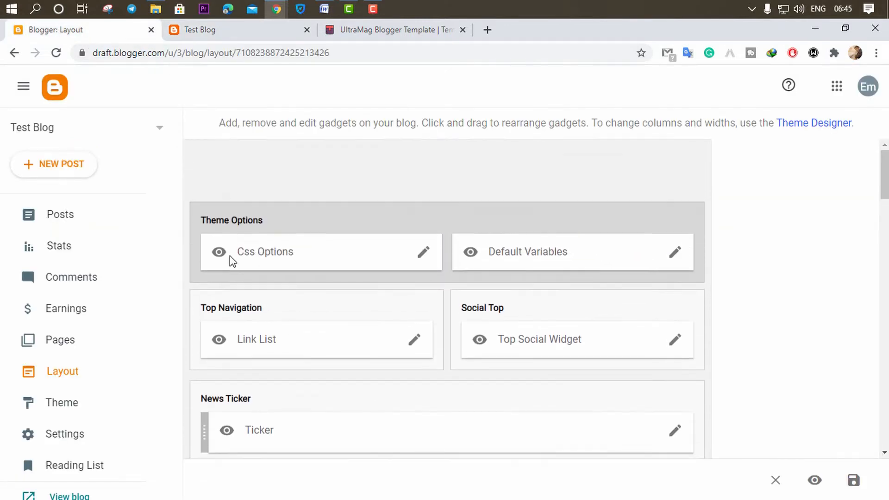
scroll(287, 262, "down", 2)
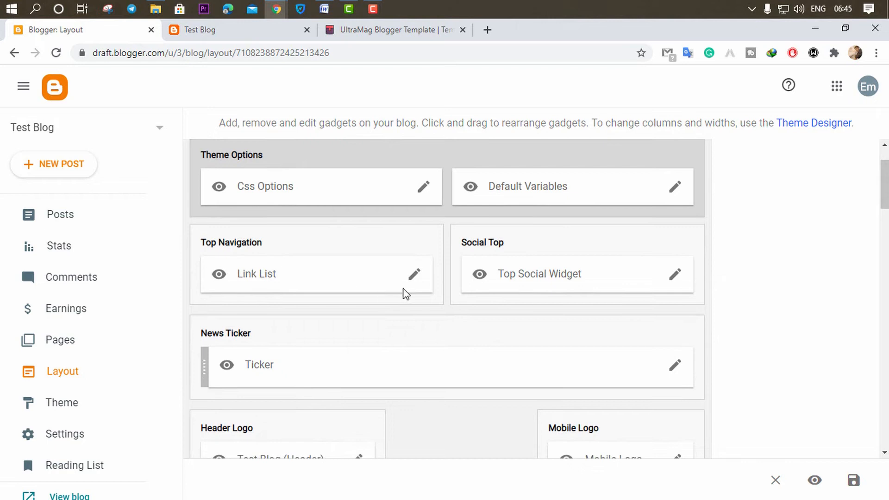
left_click(414, 282)
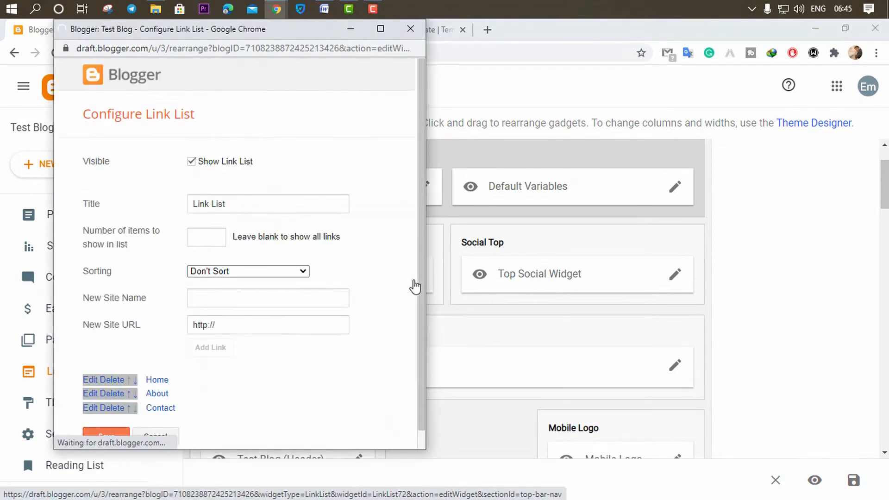
left_click_drag(228, 28, 616, 101)
left_click(708, 98)
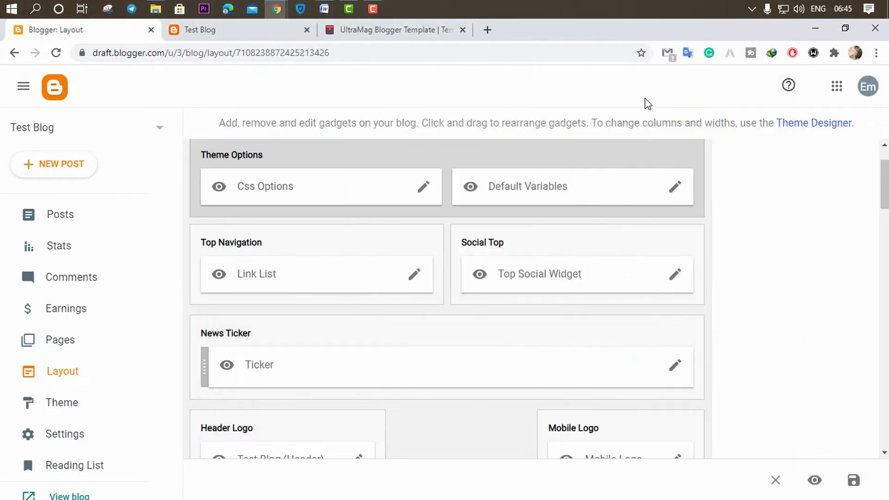
- Check the top navigation links on the live blog, and create a new Blogger page titled About
left_click(243, 37)
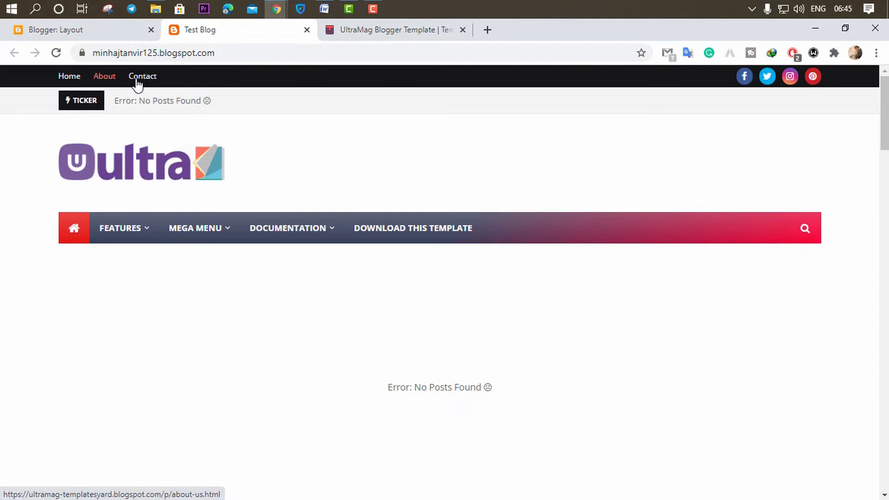
left_click(81, 37)
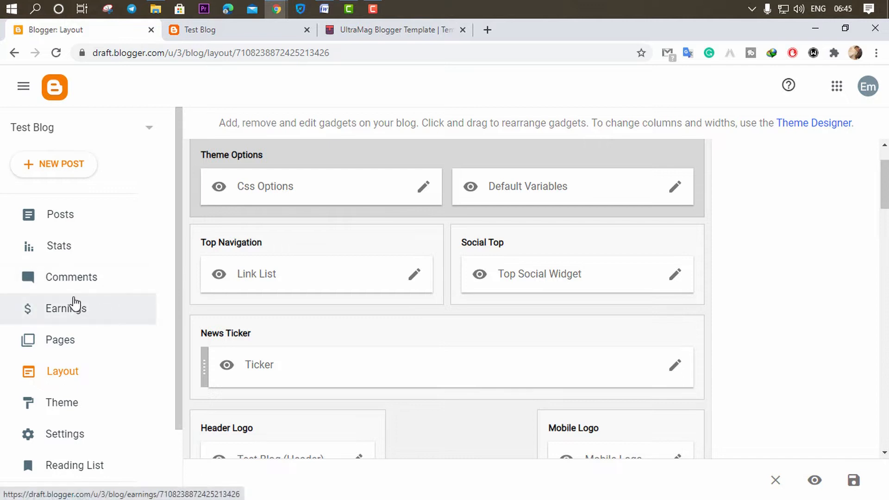
left_click(61, 344)
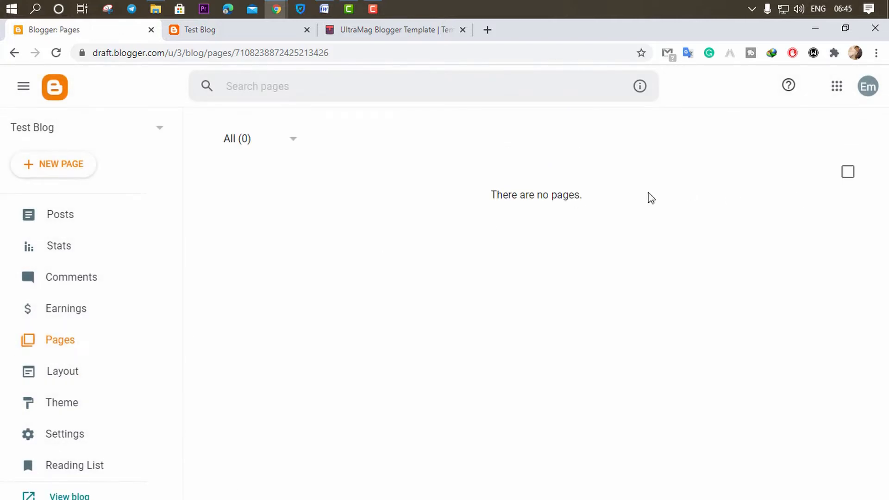
left_click(53, 175)
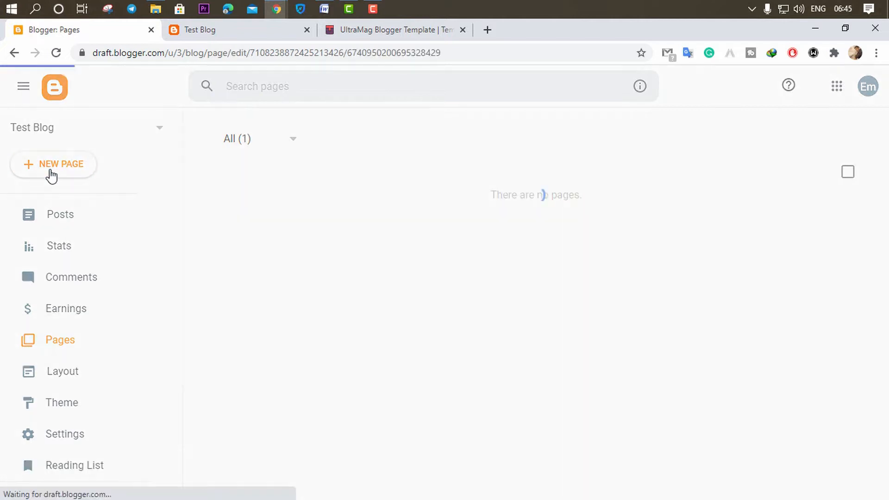
type("About")
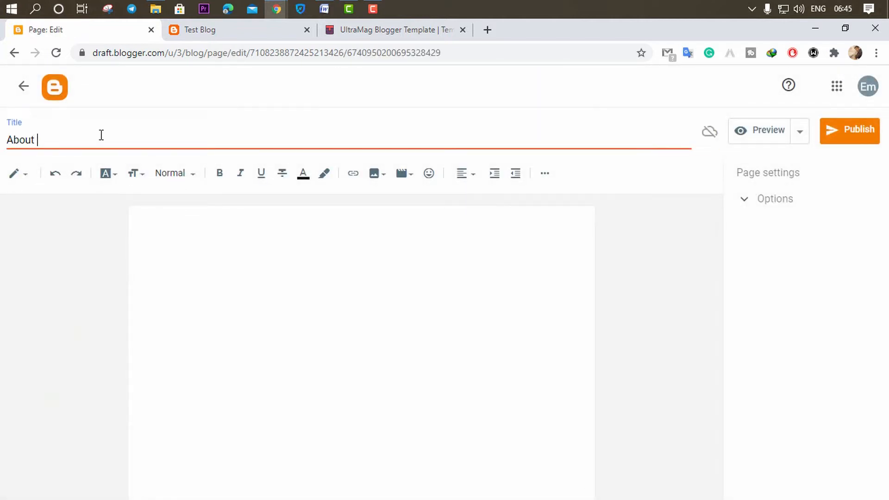
- Copy the blog introduction paragraph from the Word document and paste it into the About page body, starting on the first line
left_click(229, 234)
left_click(373, 9)
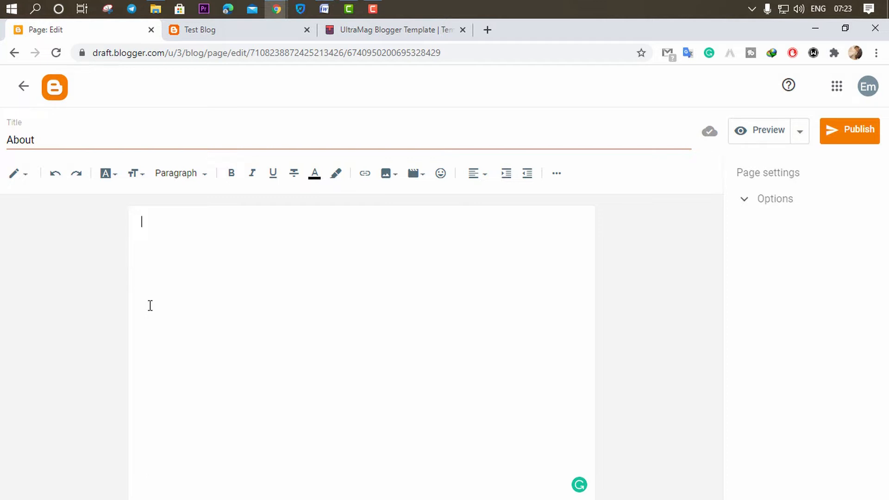
left_click(324, 9)
right_click(324, 318)
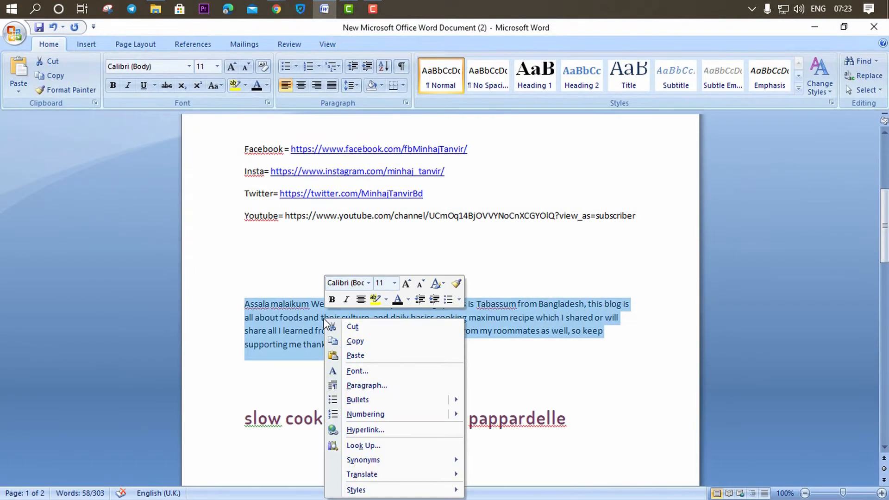
left_click(356, 341)
left_click(814, 28)
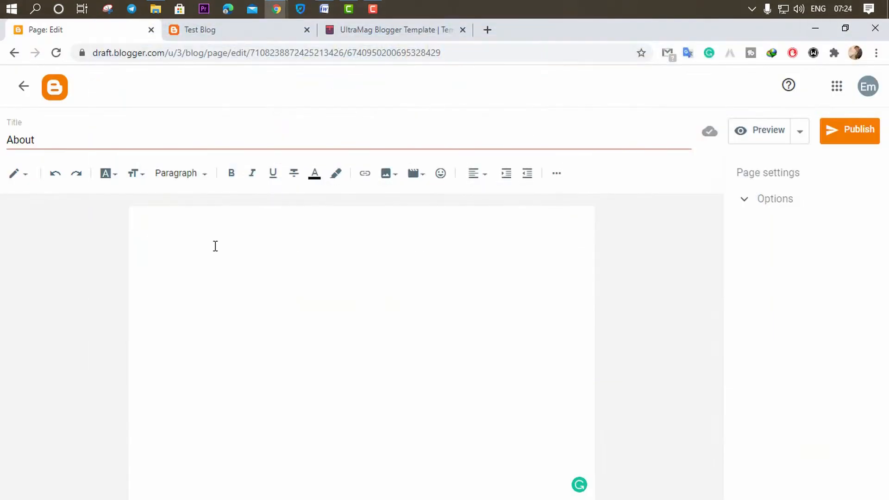
key("ctrl+v")
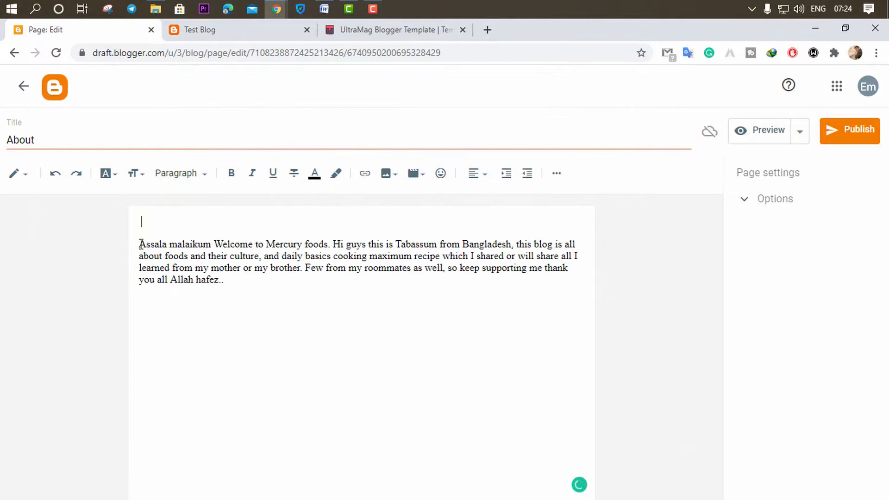
key("ctrl+a")
left_click(220, 267)
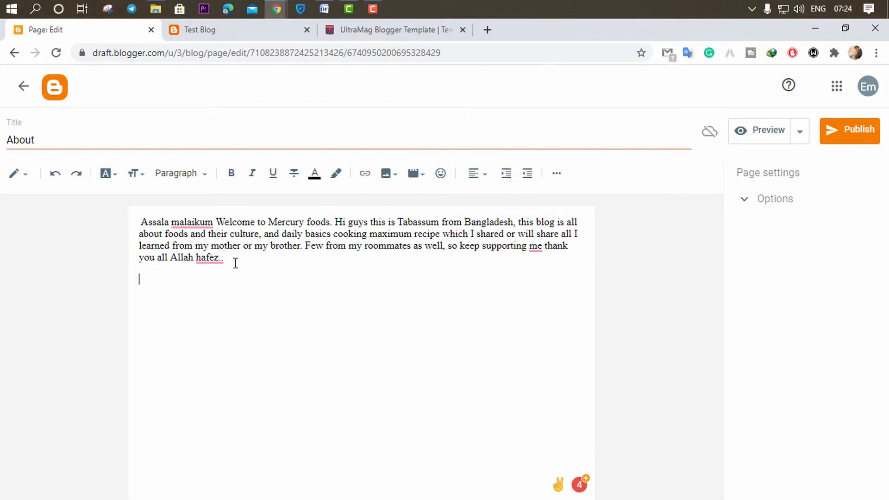
- Upload the image IMG_2907 from the Downloads folder and insert it below the paragraph on the About page
left_click(388, 173)
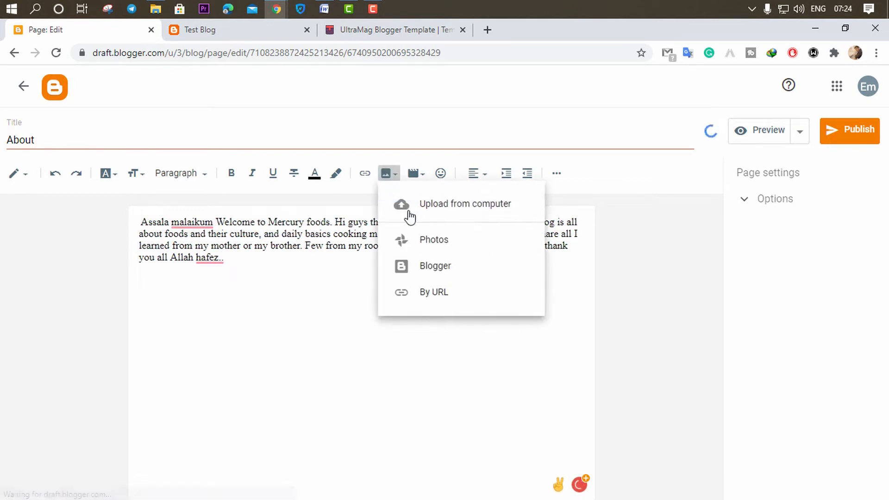
left_click(445, 214)
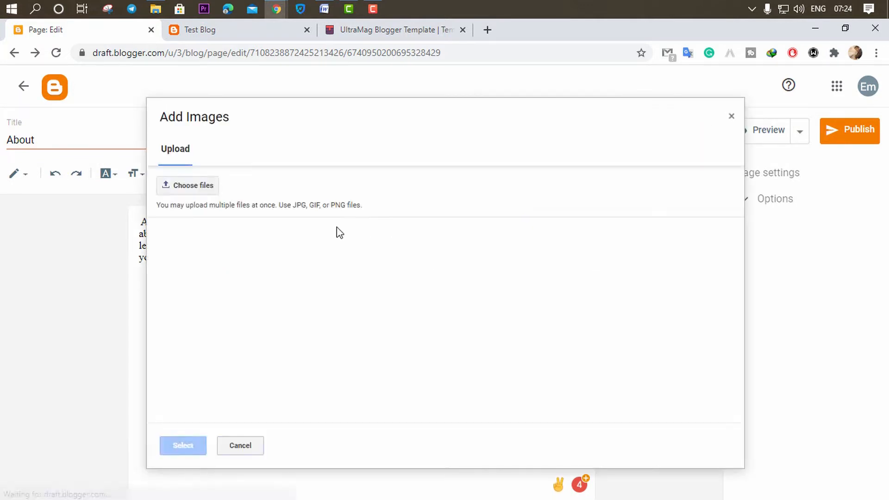
left_click(175, 191)
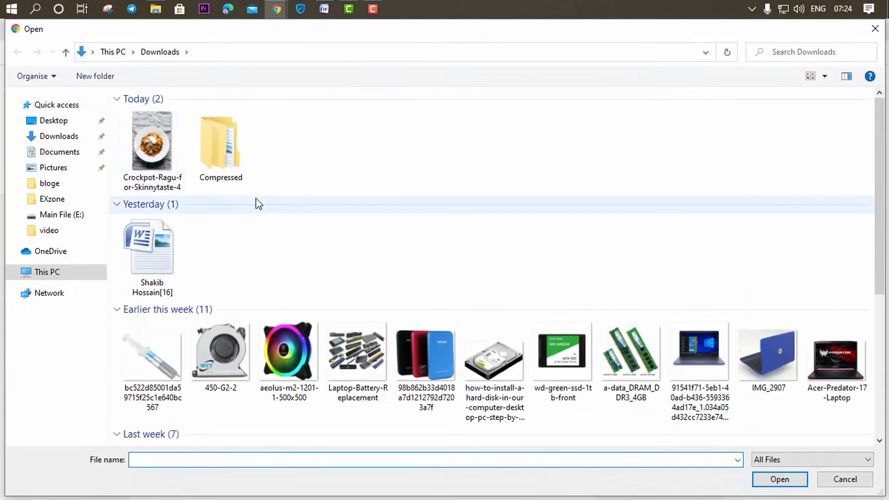
scroll(274, 302, "down", 3)
scroll(243, 306, "up", 3)
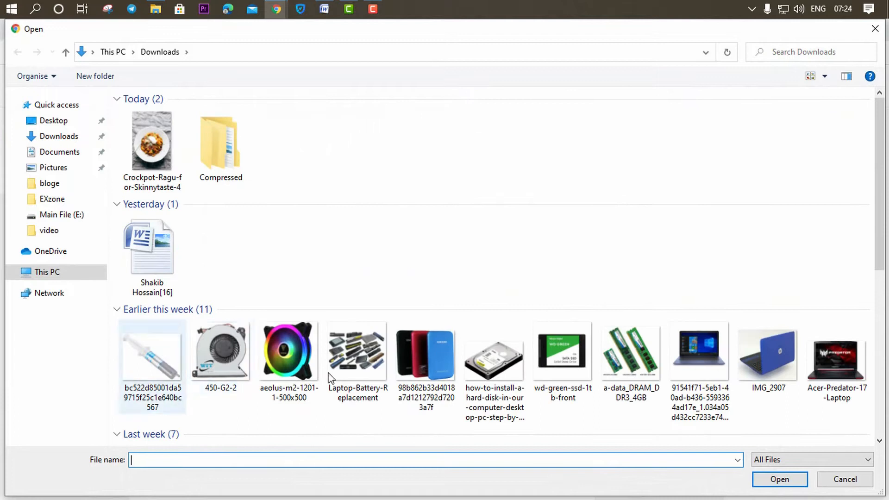
scroll(626, 359, "down", 5)
scroll(626, 359, "up", 5)
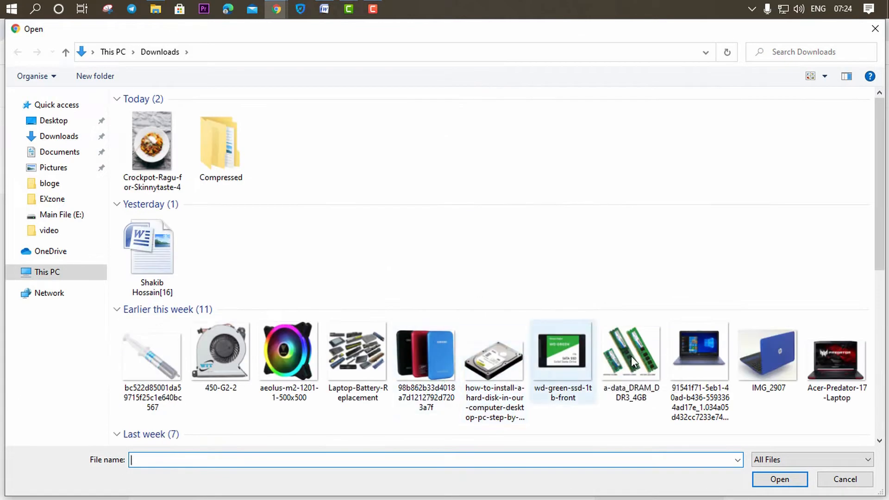
double_click(743, 355)
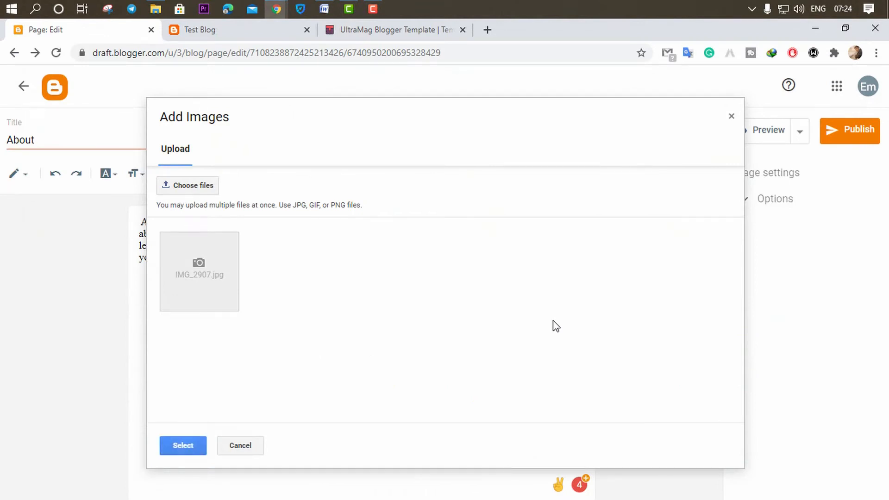
left_click(183, 446)
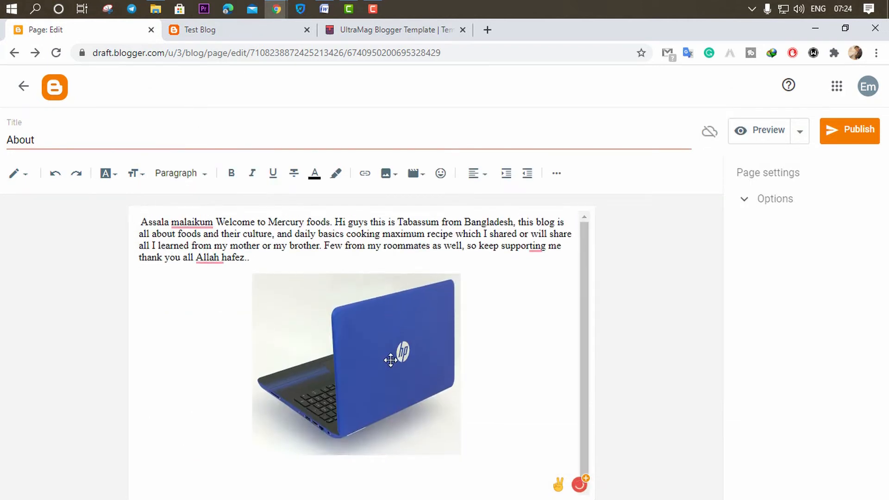
- Check the size options for the inserted laptop image
left_click(391, 360)
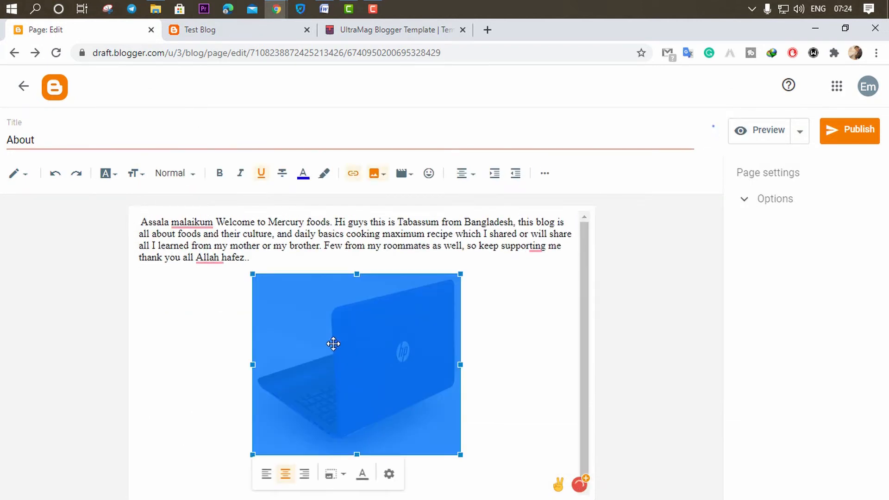
left_click(340, 477)
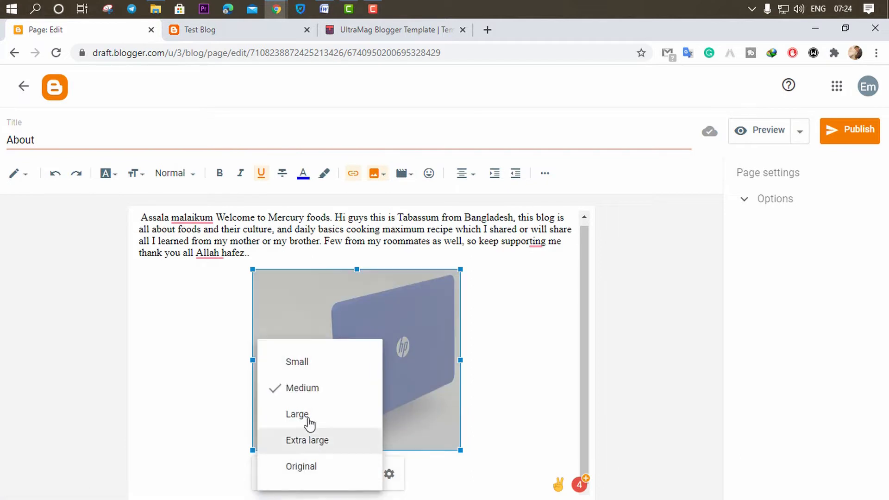
left_click(296, 363)
left_click_drag(296, 388, 231, 413)
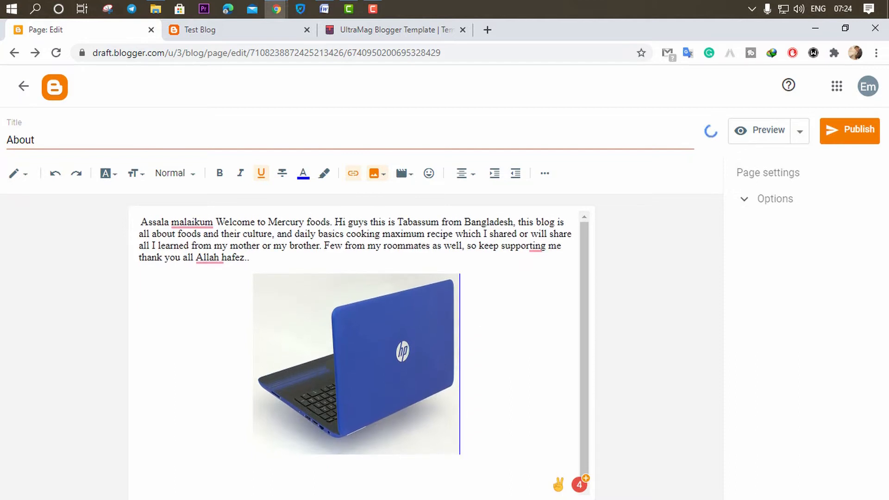
- Set the About page's reader comments to "Do not allow, show existing" and publish the page
left_click(746, 201)
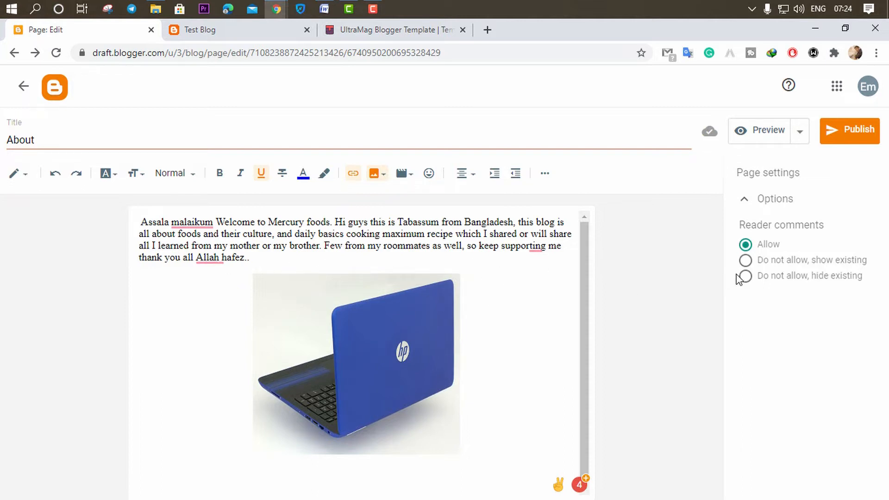
left_click(746, 262)
left_click(872, 135)
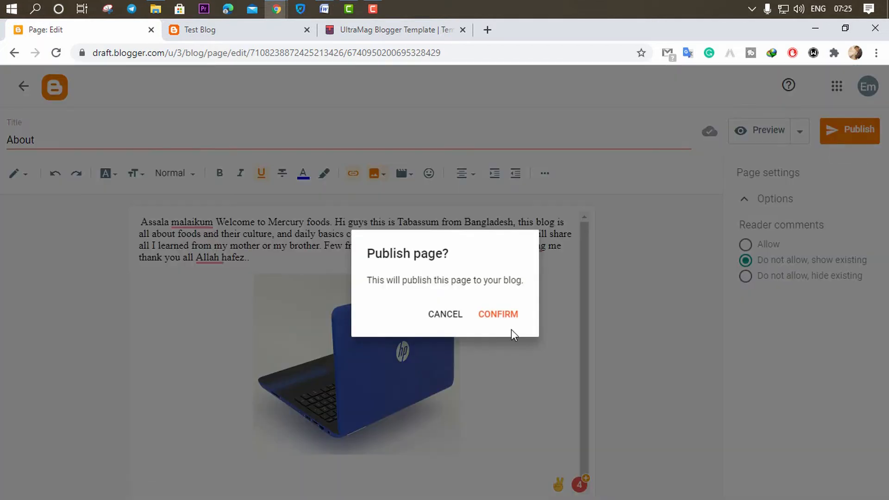
left_click(498, 315)
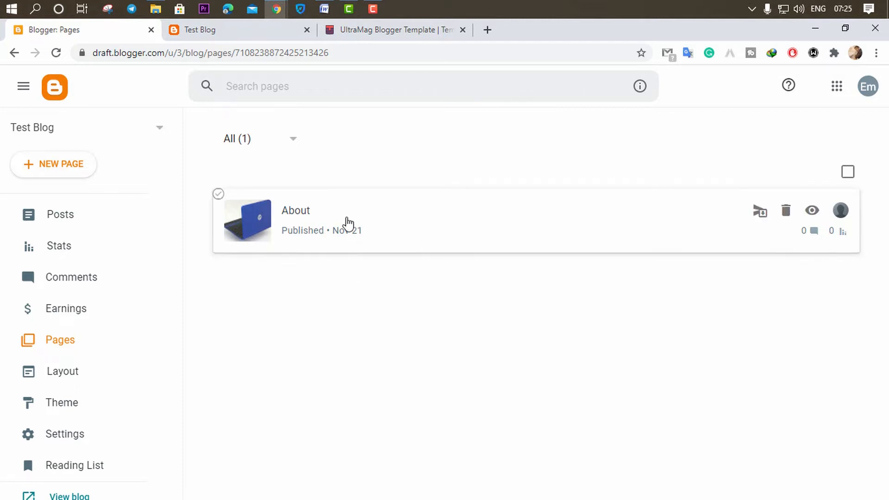
- View the published About page on the live blog and examine its text, image and comment section
left_click(806, 215)
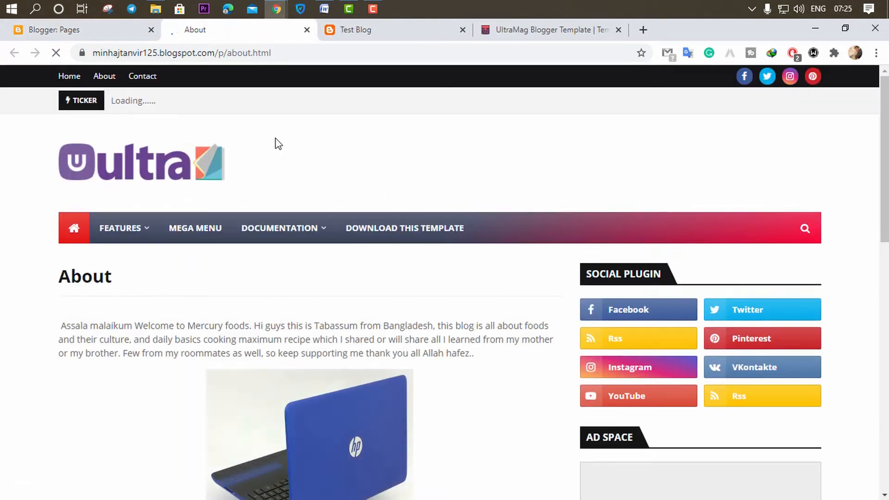
scroll(321, 185, "down", 5)
scroll(308, 218, "up", 5)
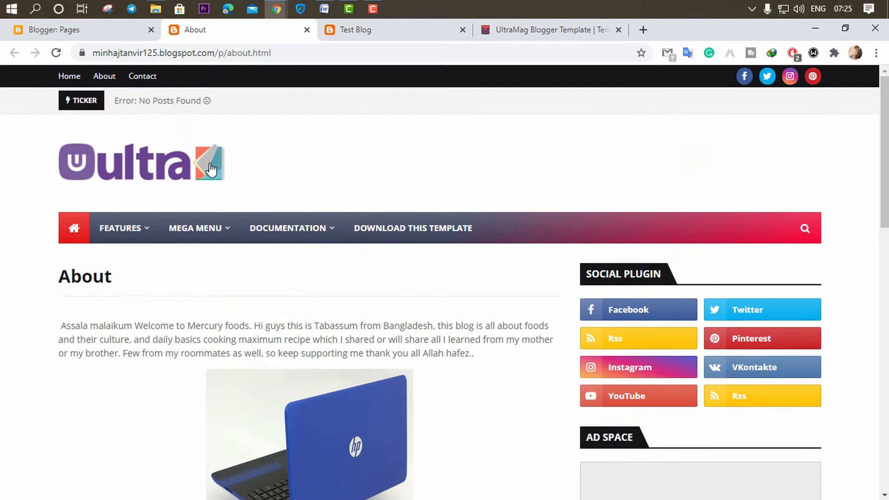
scroll(391, 266, "down", 5)
scroll(330, 270, "up", 1)
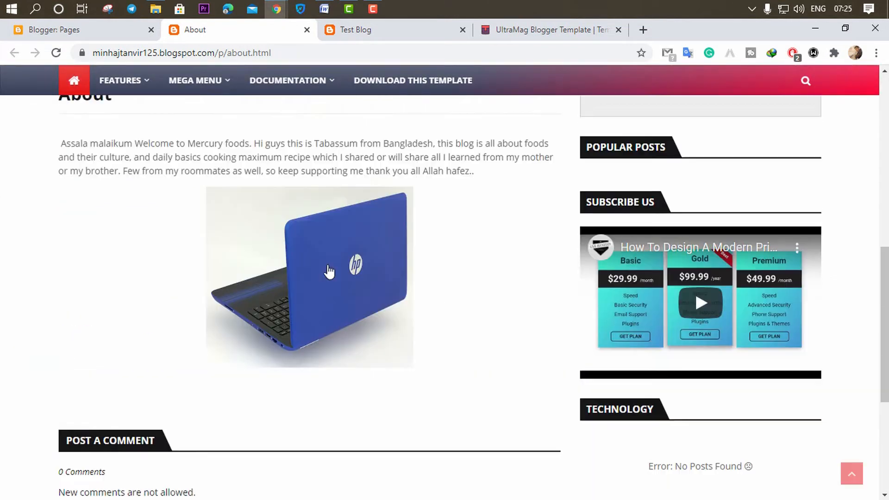
scroll(103, 167, "up", 1)
- Copy the web address of the live About page and close that page
left_click(209, 58)
key("ctrl+c")
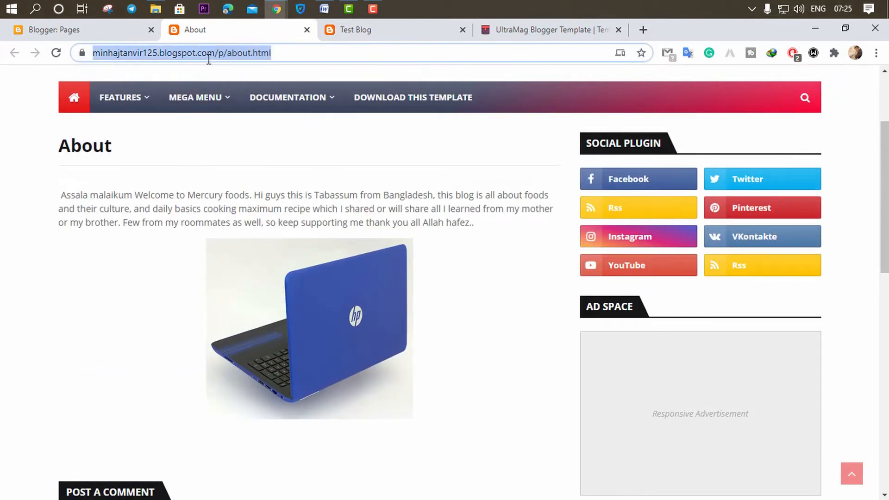
left_click(306, 30)
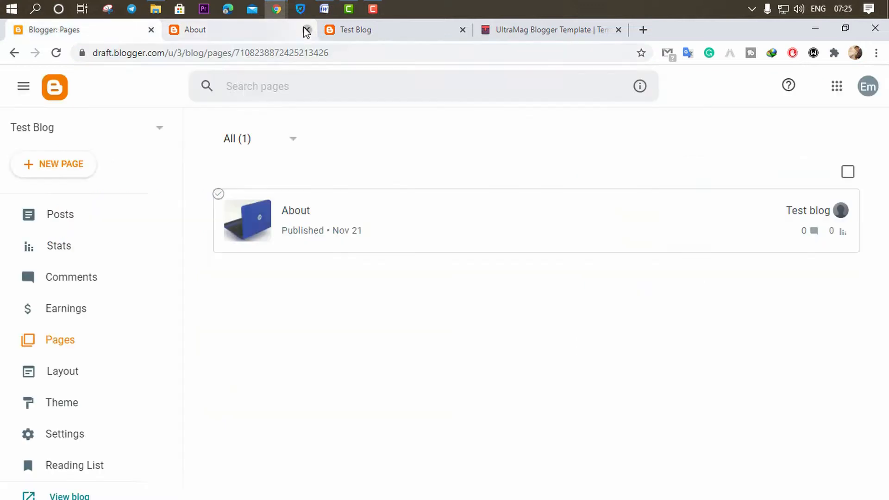
- Open Test Blog's Layout page in a separate browser tab
right_click(68, 207)
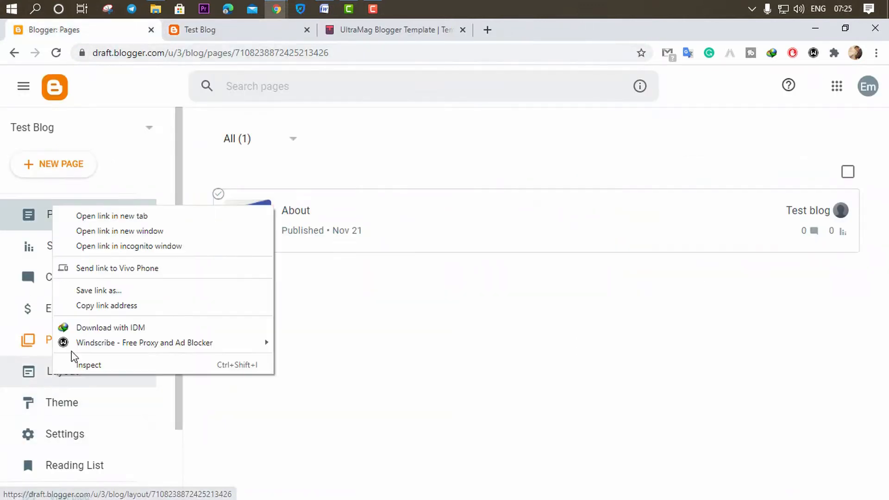
left_click(113, 210)
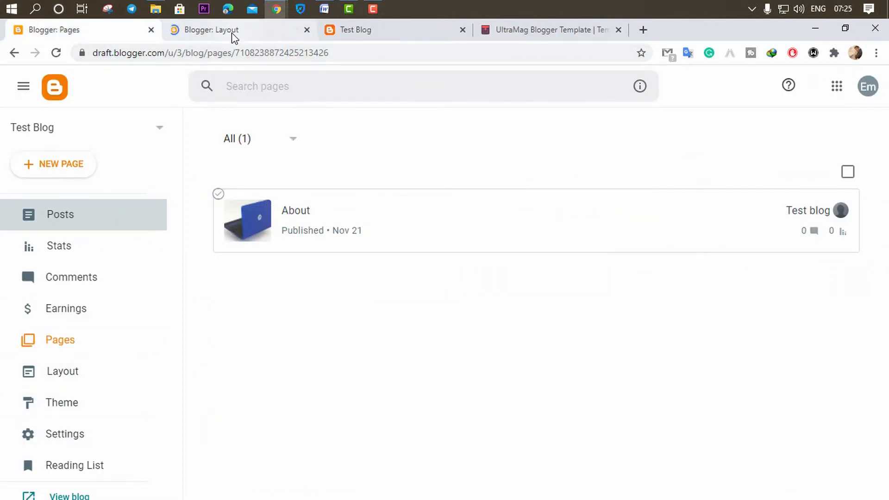
left_click(232, 33)
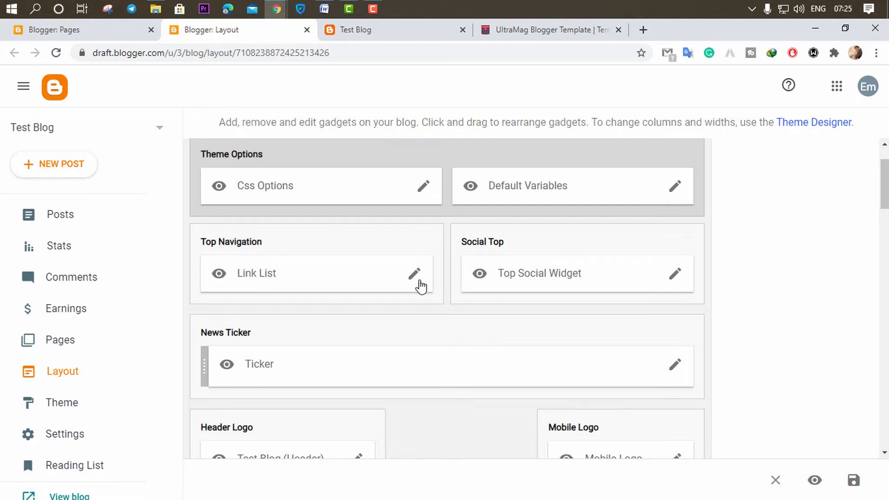
- Delete the Home, Contact and About links from the Top Navigation Link List
left_click(415, 280)
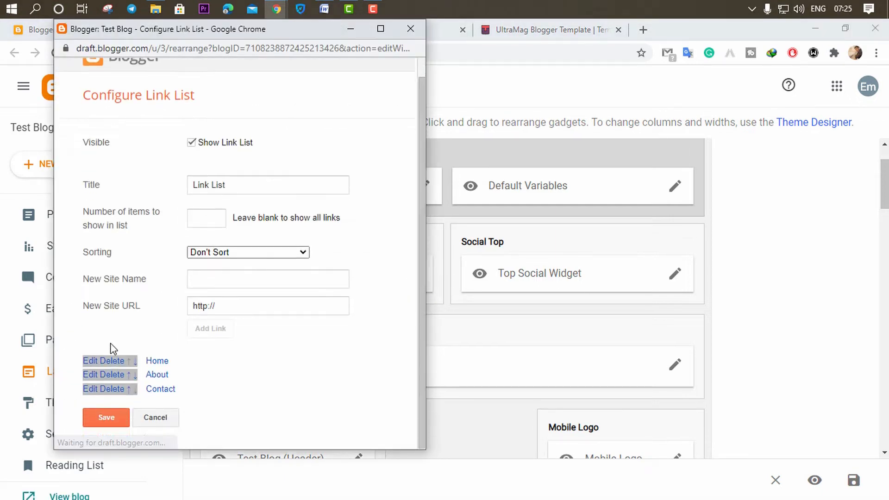
left_click(119, 362)
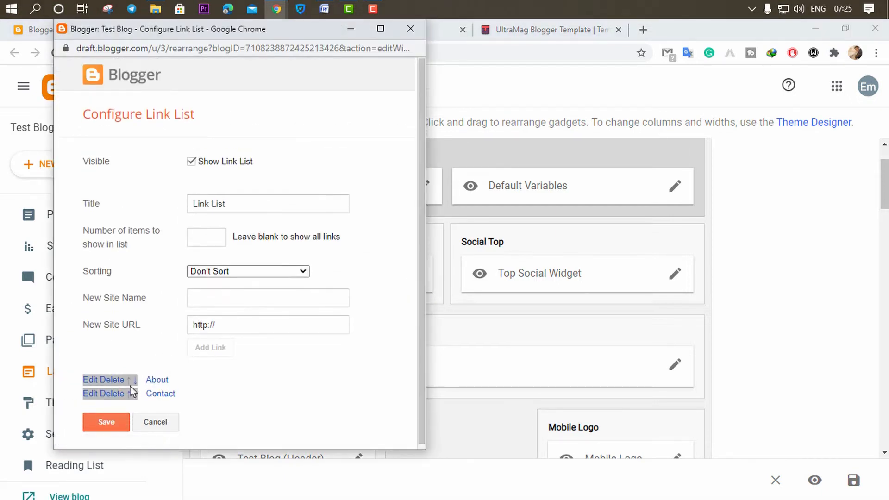
left_click(115, 394)
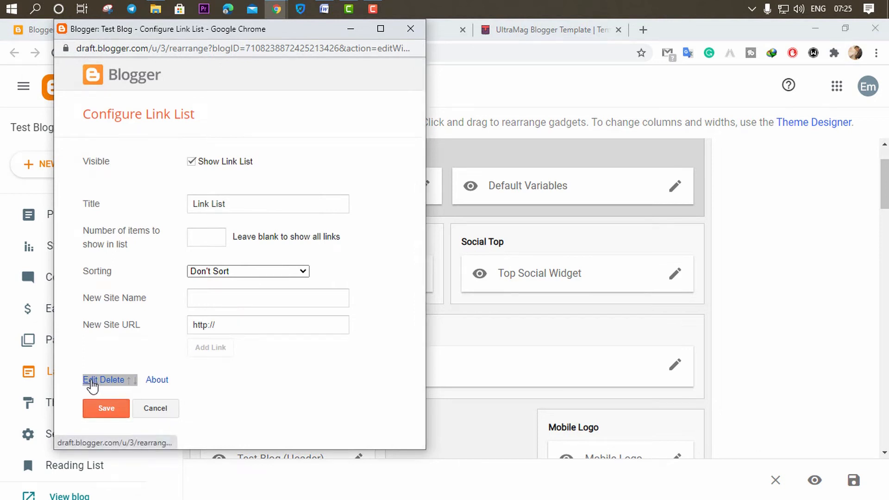
left_click(115, 382)
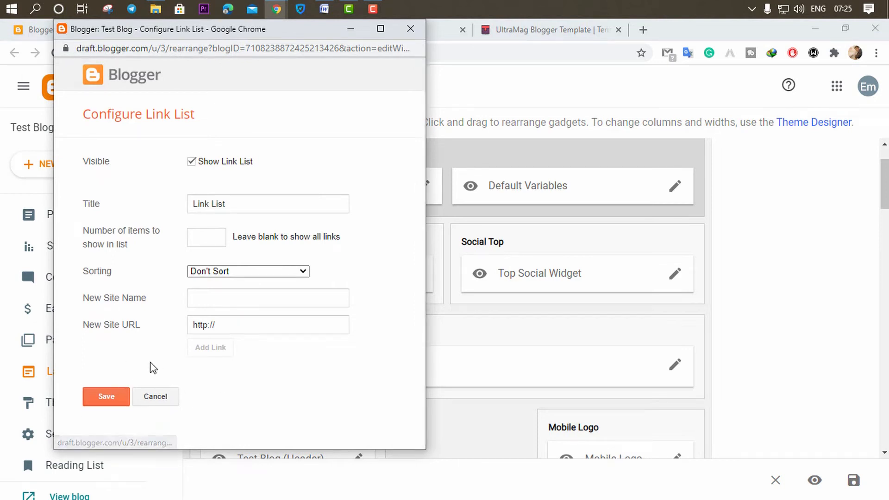
- Add a link named About with the copied About page address to the Link List, and save the gadget
left_click(227, 299)
type("About")
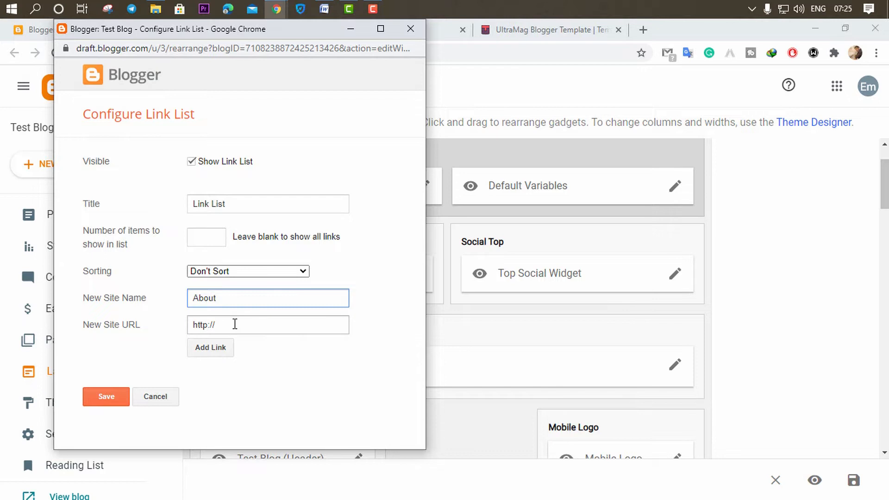
left_click_drag(235, 325, 184, 325)
key("ctrl+v")
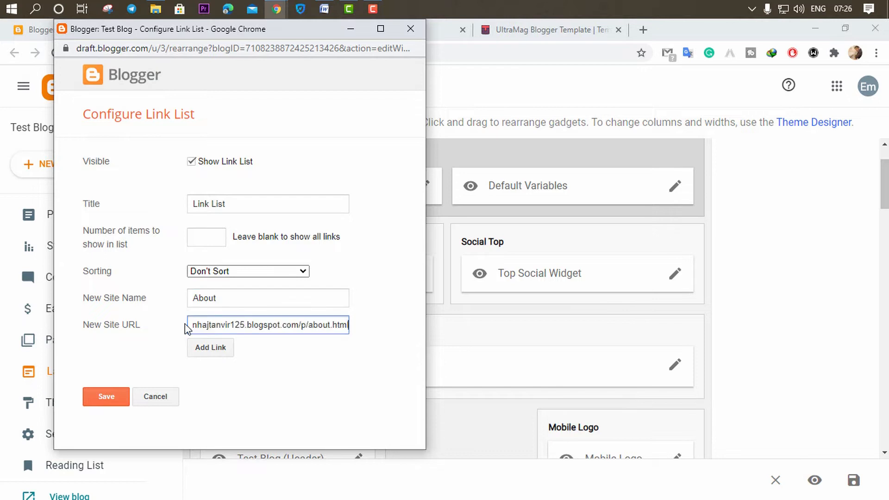
left_click(224, 351)
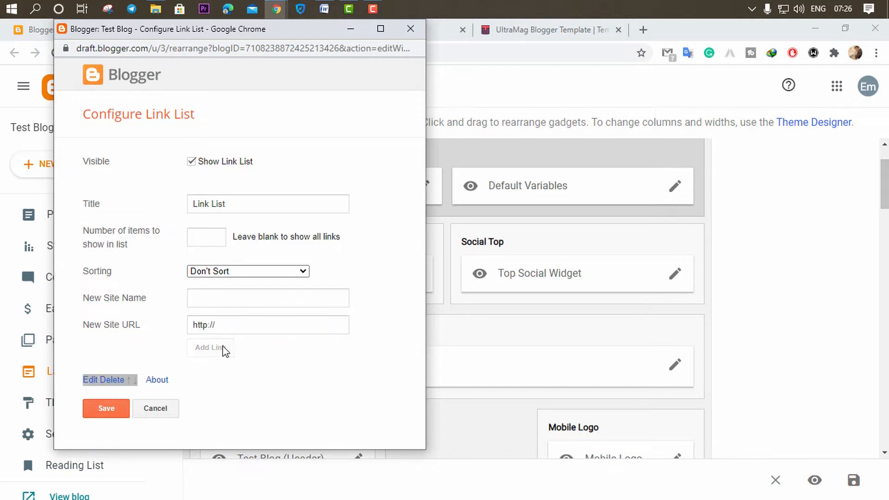
left_click(111, 410)
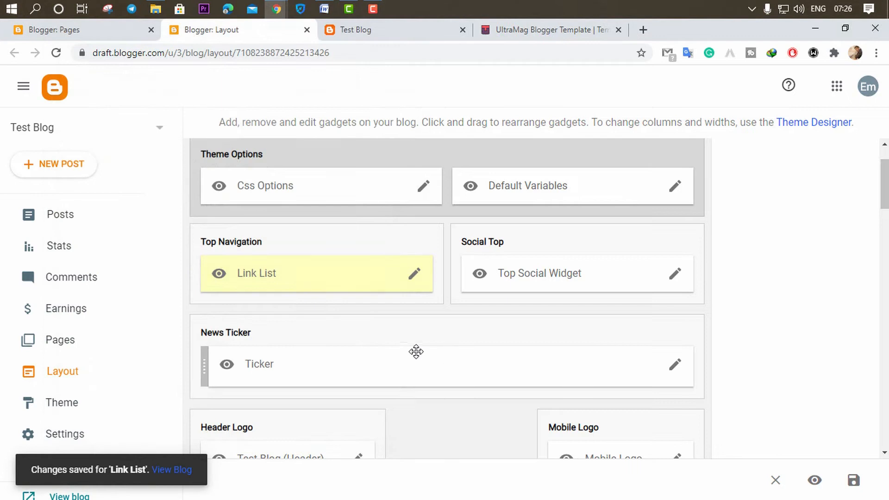
- Reload the live blog, test the About link in the top navigation, and compare the blog's header with the layout
left_click(363, 35)
left_click(340, 47)
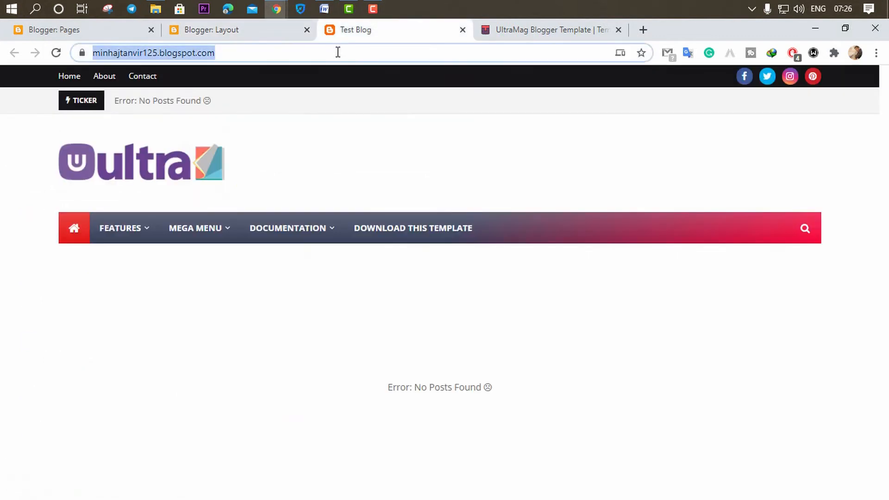
key("Return")
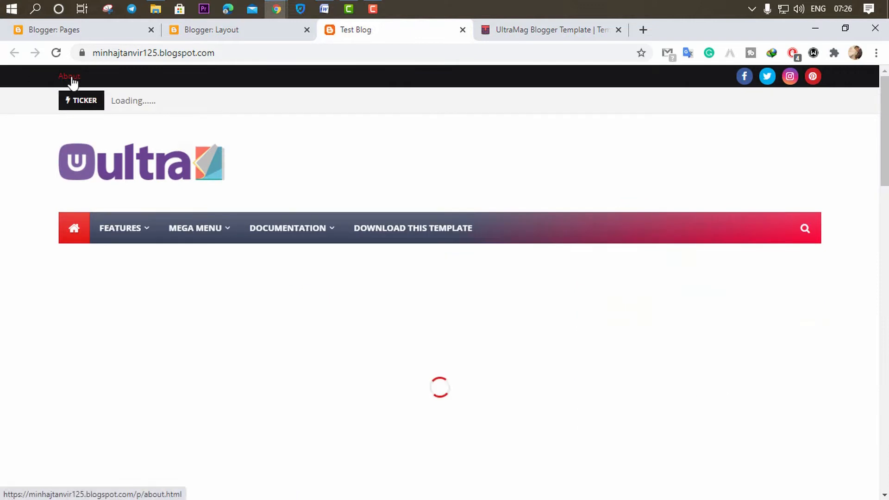
left_click(70, 77)
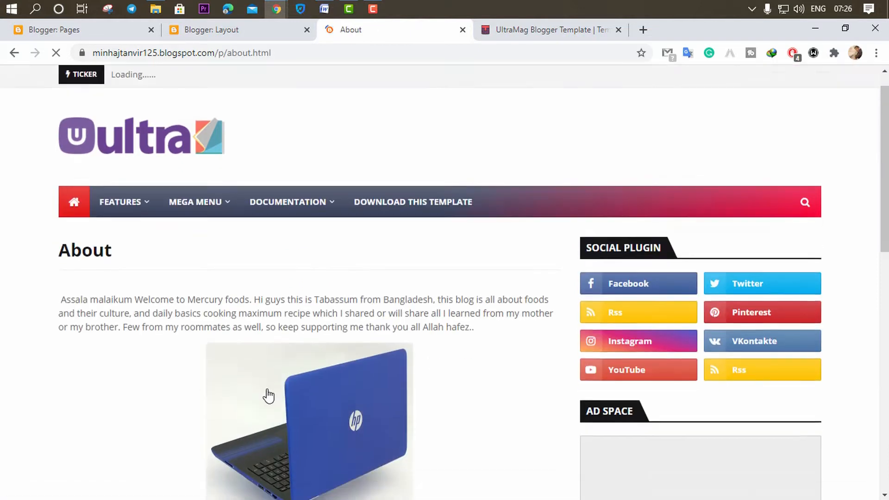
scroll(346, 273, "down", 4)
scroll(343, 269, "up", 5)
left_click(13, 52)
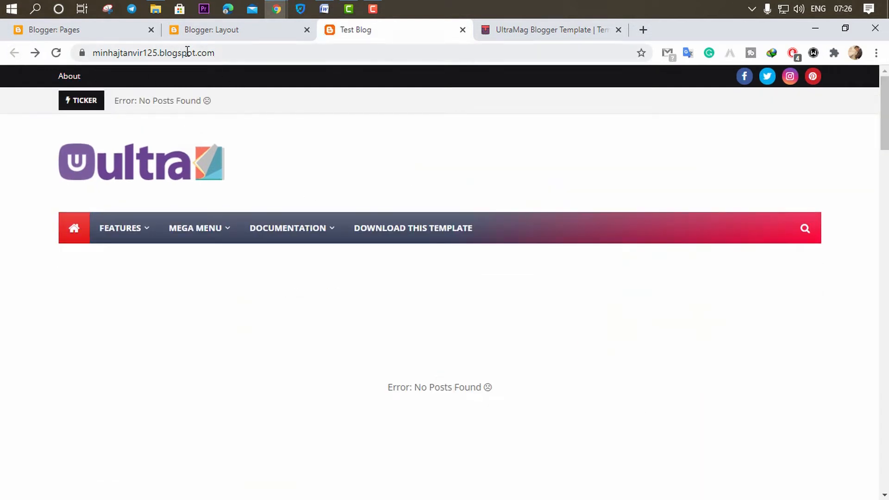
left_click(205, 31)
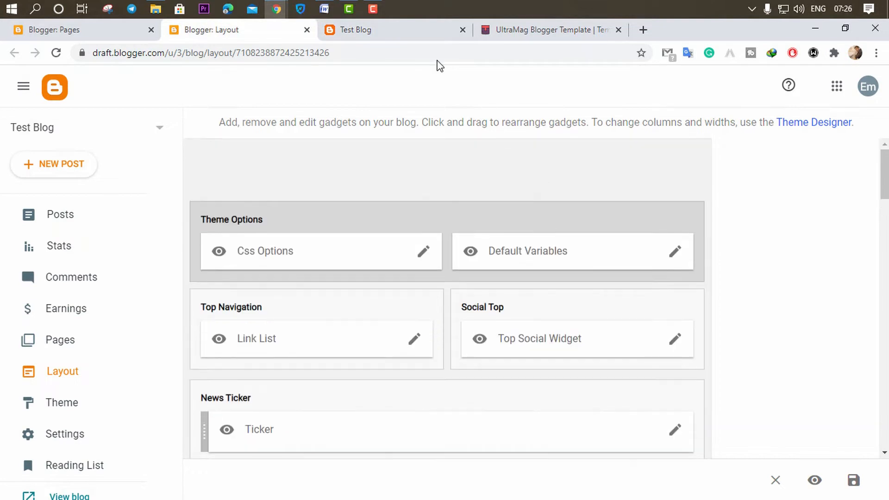
left_click(387, 29)
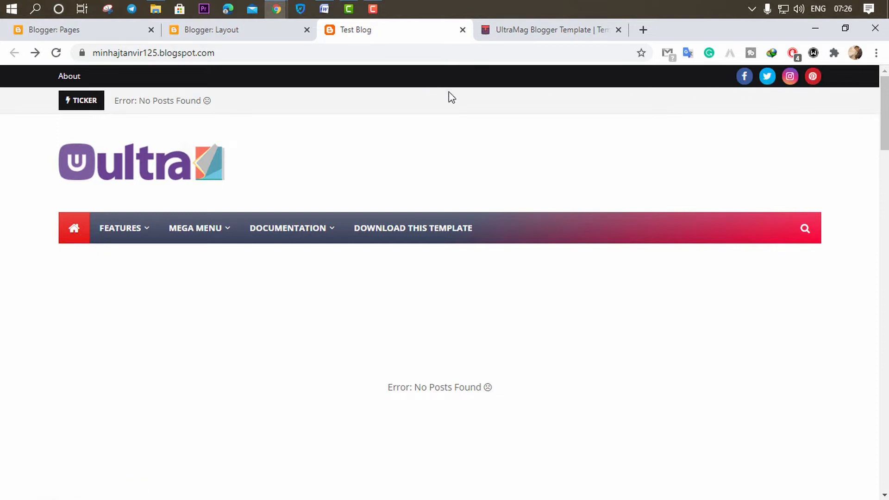
- Delete the pinterest link from the Top Social Widget in Test Blog's layout
left_click(245, 37)
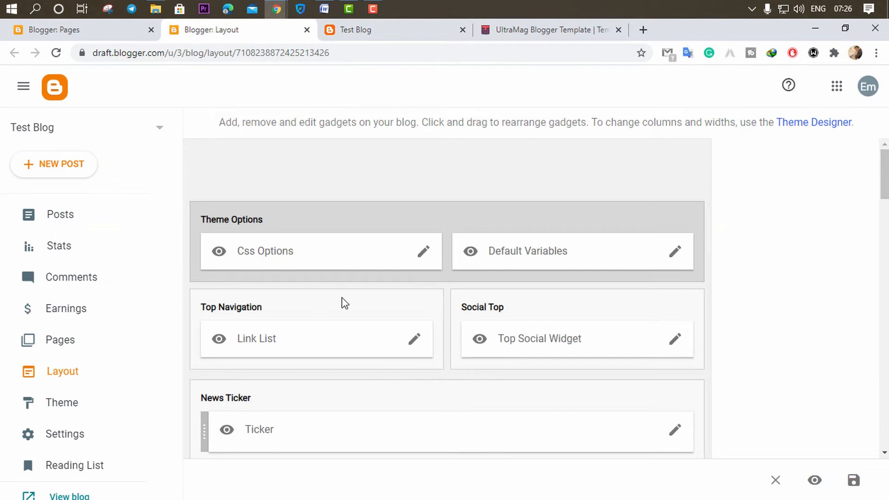
scroll(342, 298, "down", 1)
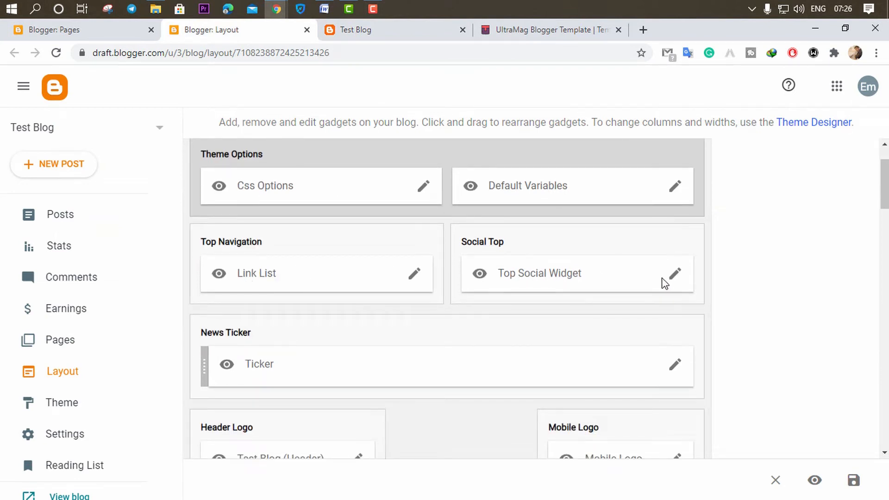
left_click(676, 277)
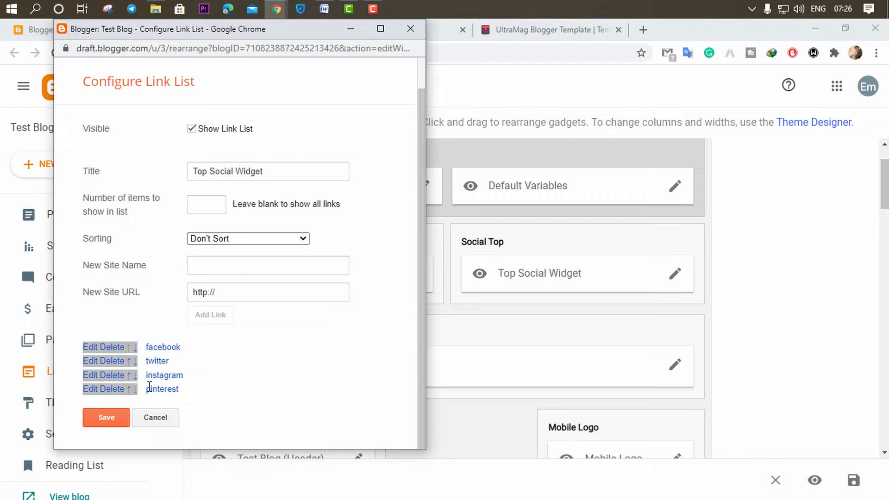
left_click(112, 390)
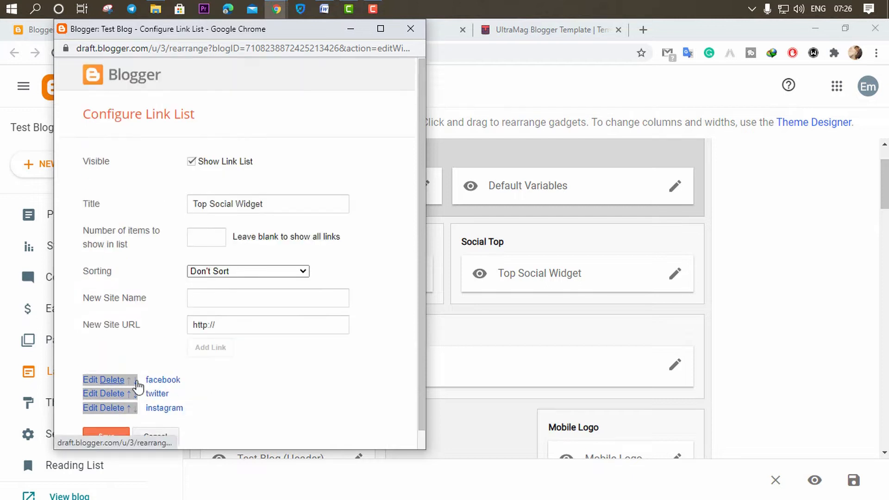
left_click_drag(282, 31, 592, 19)
left_click(846, 26)
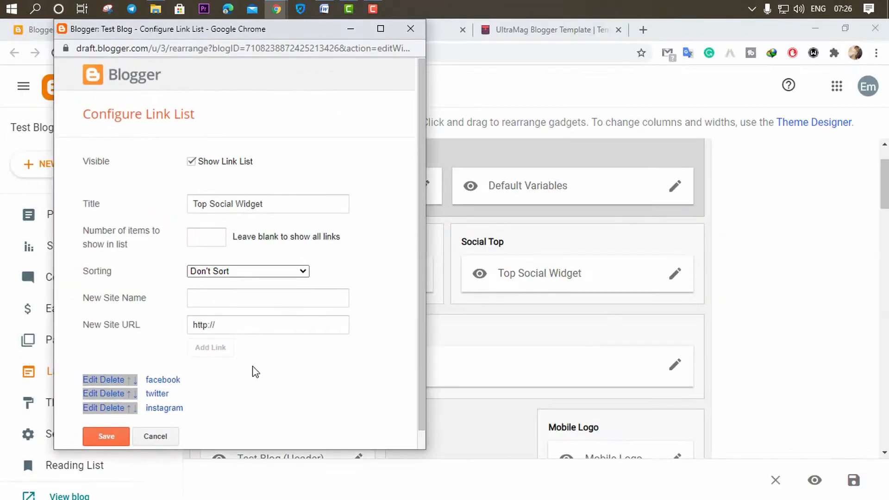
- Replace the facebook link's URL with the Facebook profile address copied from the Word document
left_click(92, 380)
scroll(282, 380, "down", 1)
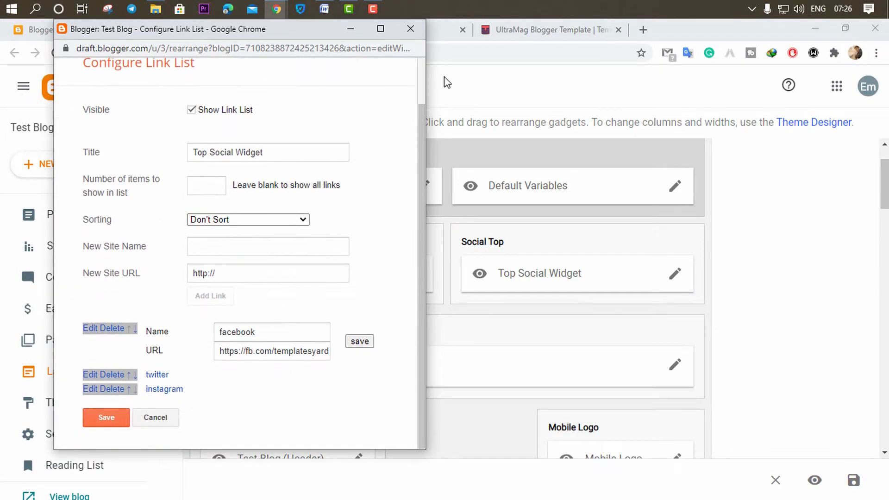
left_click(324, 8)
scroll(464, 297, "up", 2)
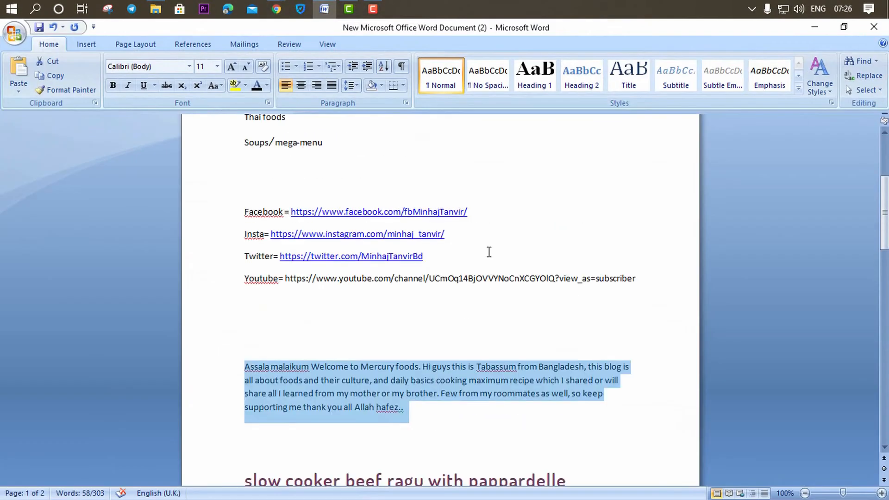
left_click(486, 252)
left_click_drag(484, 212, 293, 209)
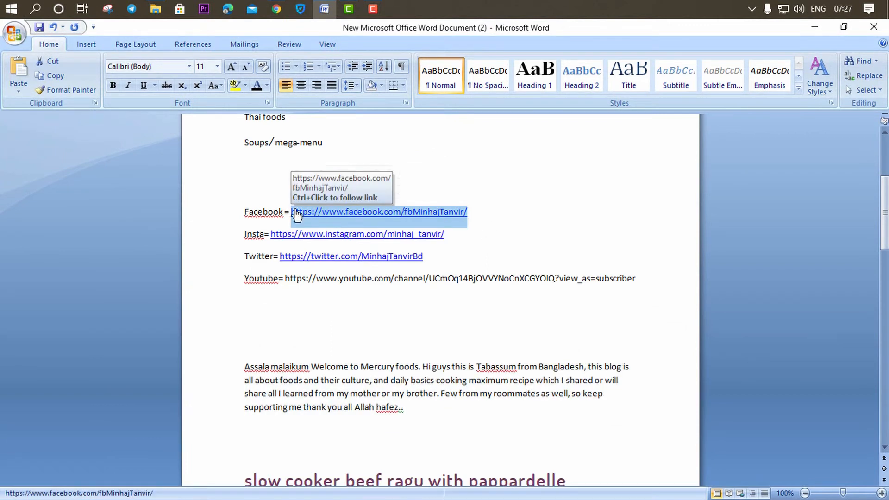
left_click(814, 28)
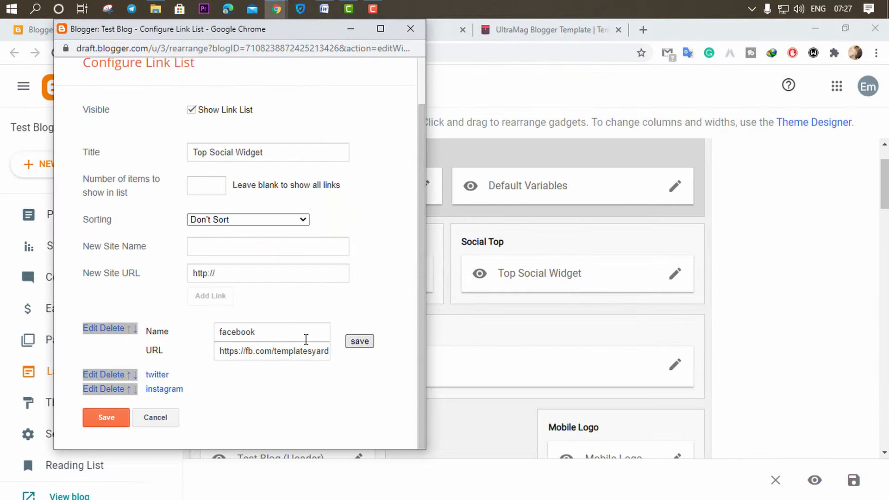
triple_click(282, 351)
key("ctrl+v")
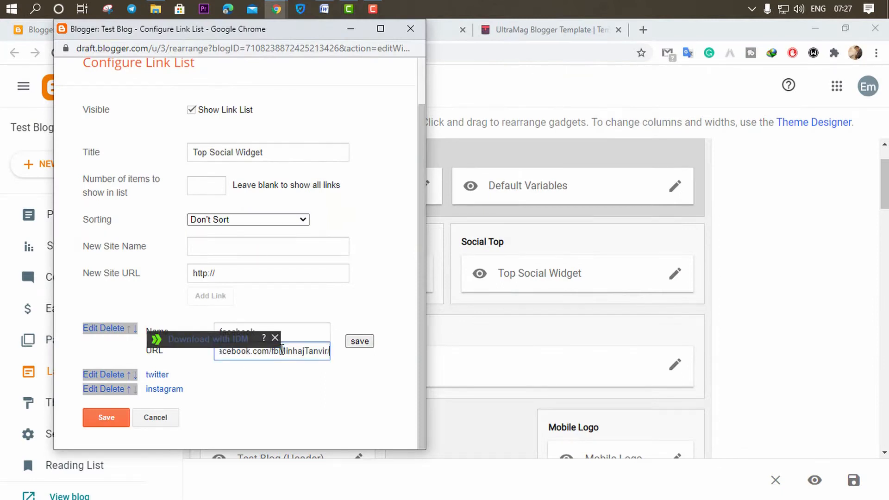
- Replace the twitter link's URL with the Twitter profile address copied from the Word document
left_click(95, 375)
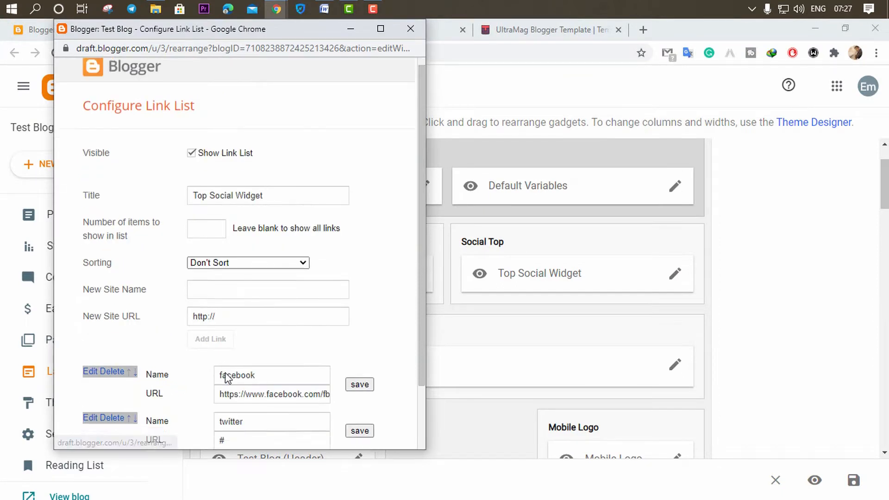
scroll(278, 186, "down", 2)
left_click(326, 10)
left_click_drag(458, 233, 294, 234)
left_click_drag(435, 258, 280, 258)
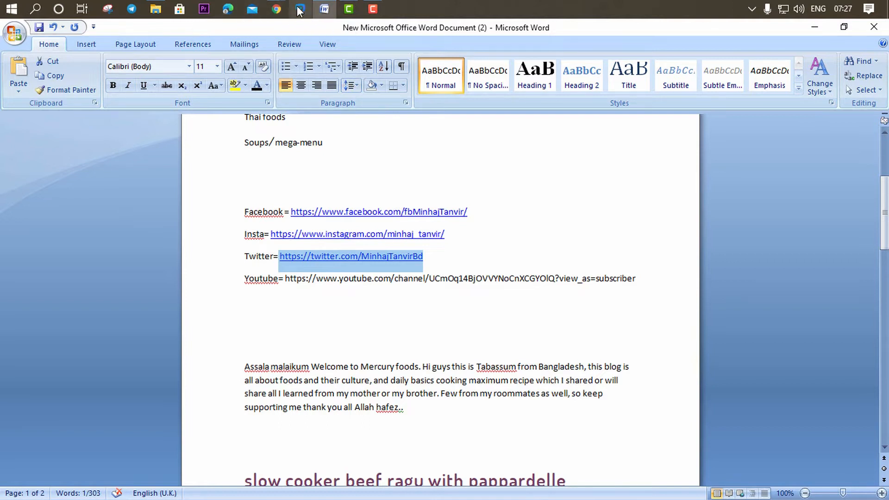
mouse_move(282, 13)
left_click(452, 93)
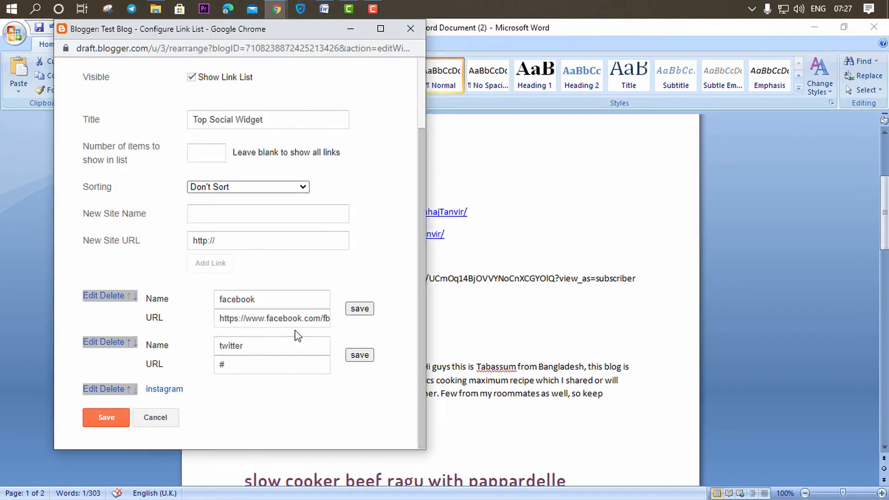
left_click(266, 346)
left_click_drag(255, 366, 157, 363)
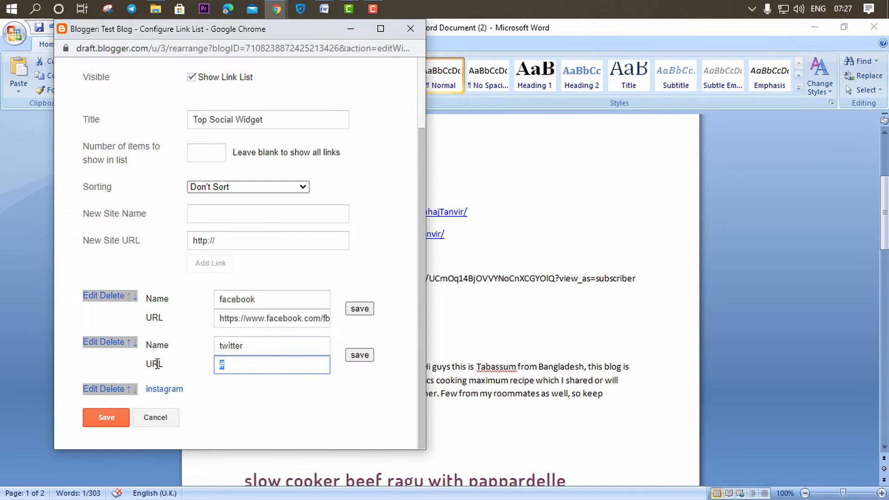
key("ctrl+v")
- Set the instagram link's URL to the Instagram profile address from the Word document, and save the gadget
left_click(90, 389)
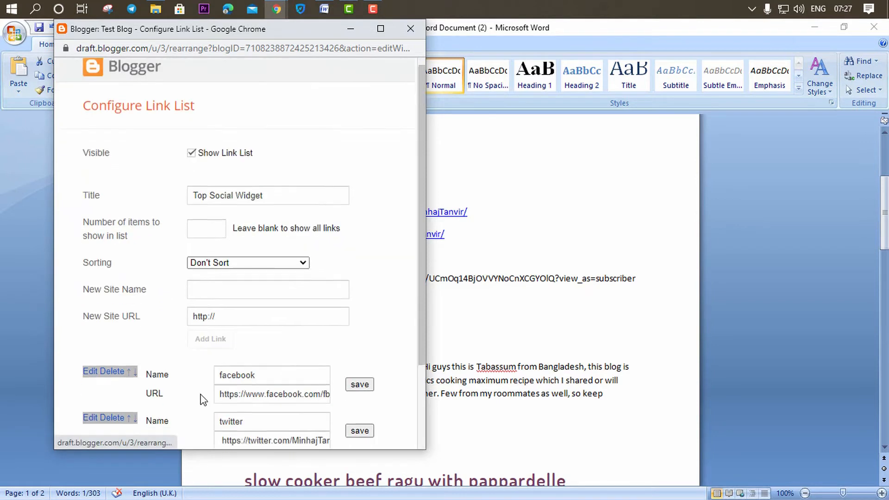
scroll(200, 399, "down", 3)
left_click_drag(276, 368, 220, 366)
left_click(237, 372)
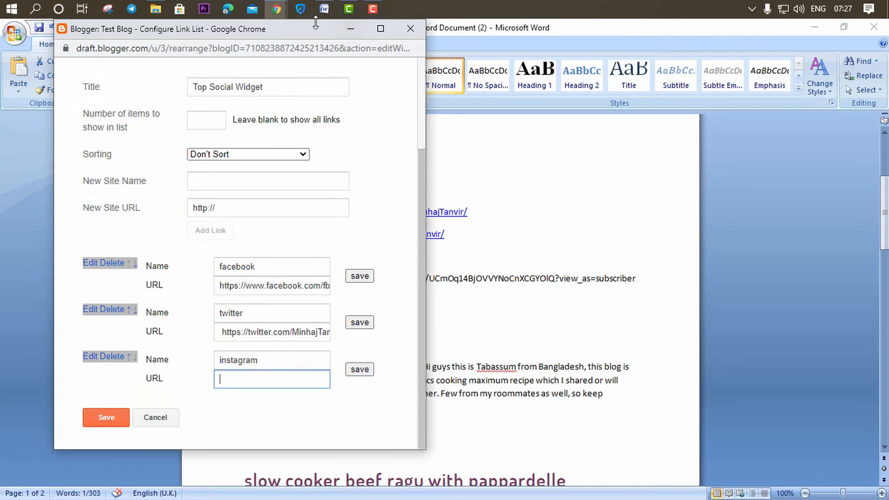
left_click(324, 9)
left_click_drag(446, 234, 277, 233)
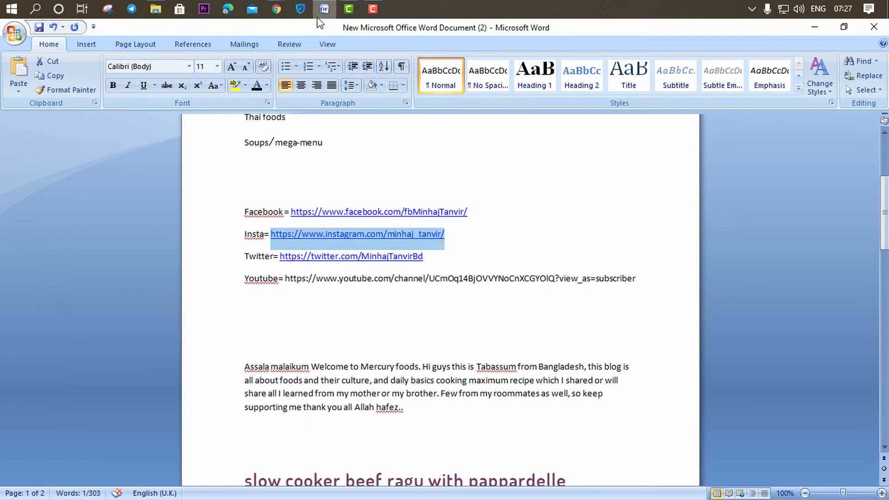
mouse_move(276, 8)
left_click(399, 85)
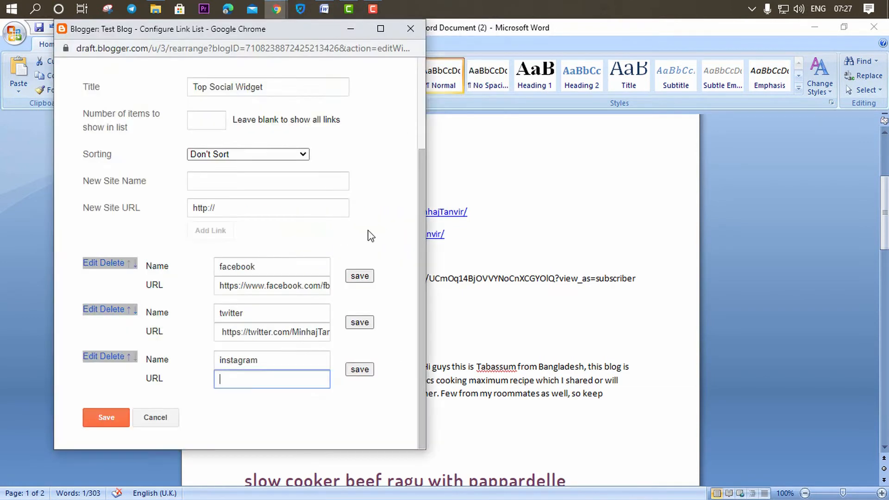
type("https://www.instagram.com/minhaj_tanvir/")
left_click(105, 419)
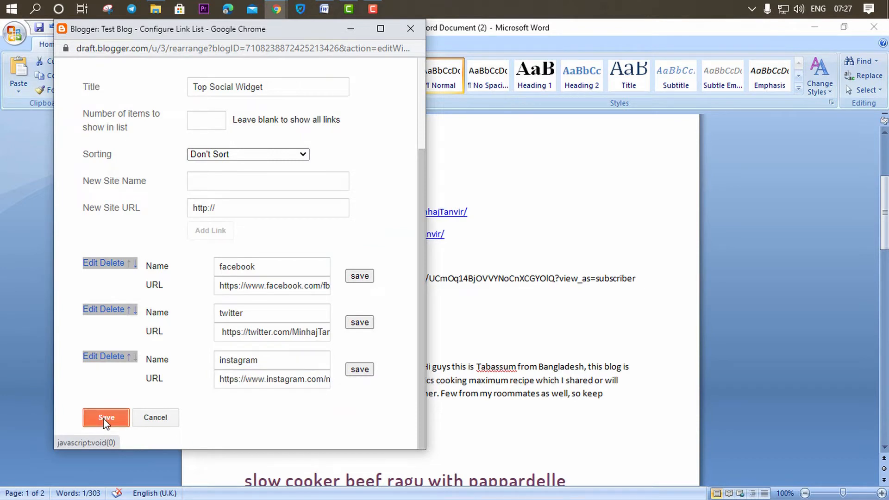
- Reopen the Top Social Widget and add another link named facebook with the copied Instagram profile address
mouse_move(276, 9)
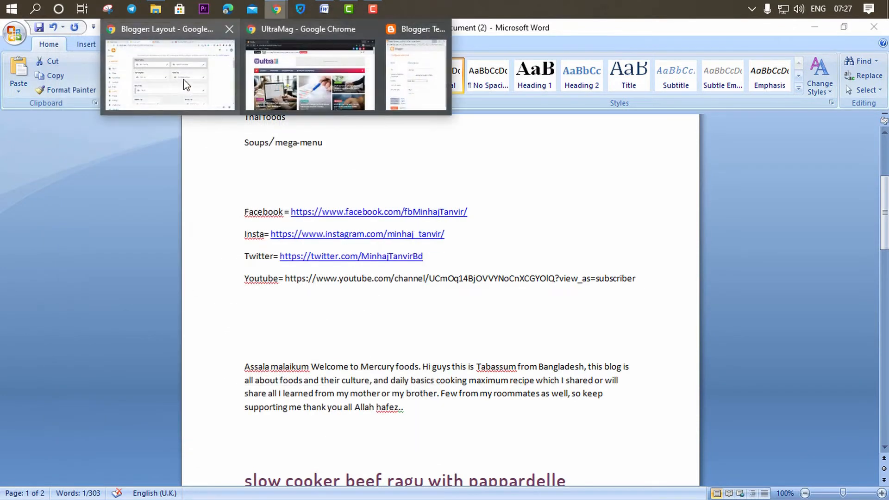
left_click(183, 79)
left_click(675, 275)
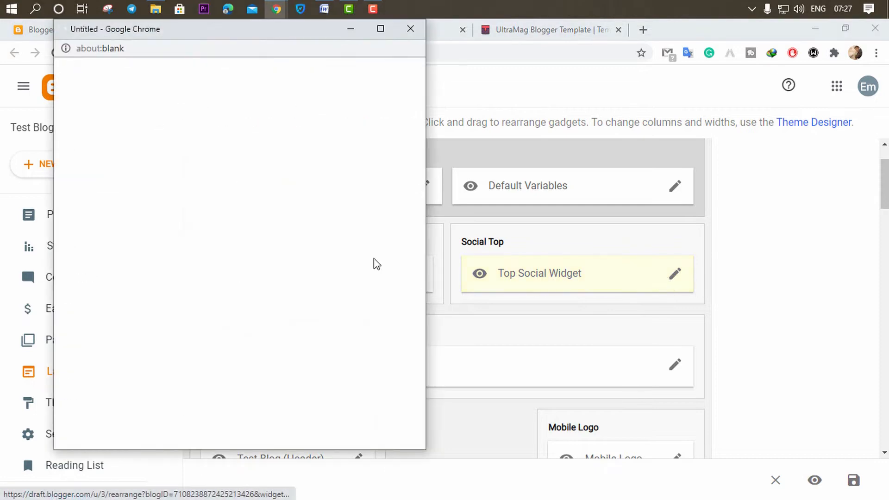
left_click(229, 283)
type("facebook")
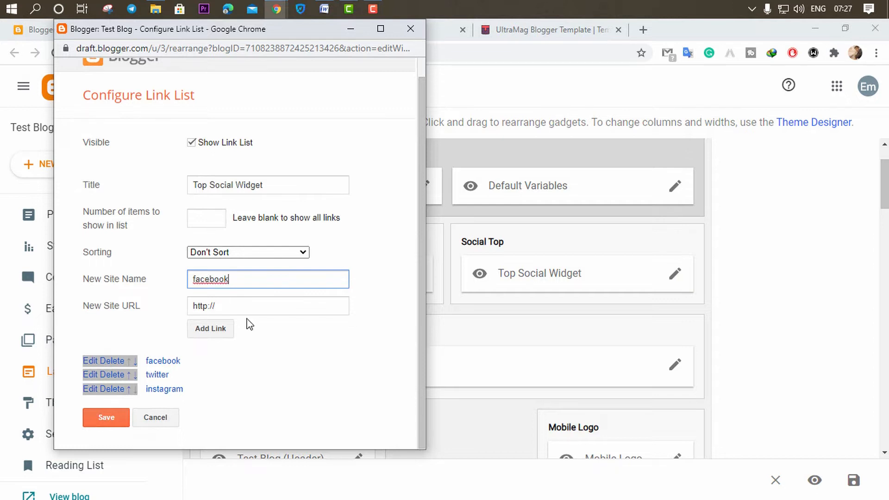
left_click(248, 307)
type("https://www.instagram.com/minhaj_tanvir/")
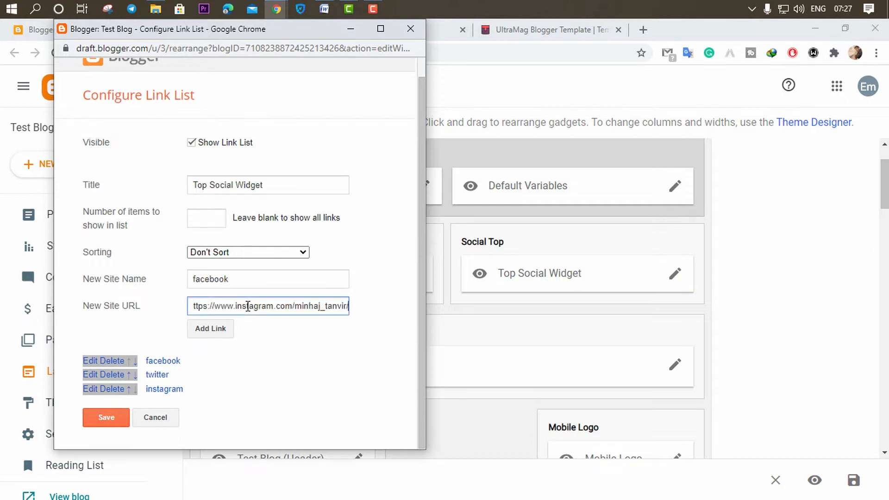
key("ctrl+a")
key("ctrl+c")
key("BackSpace")
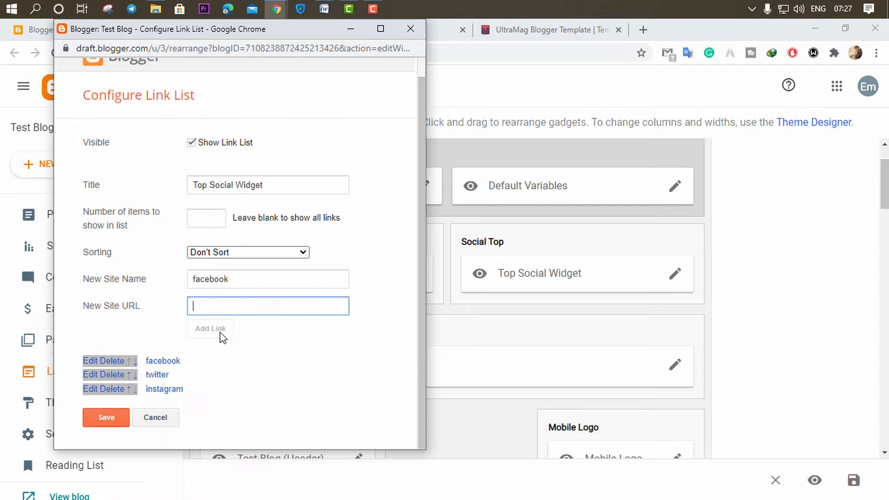
key("ctrl+v")
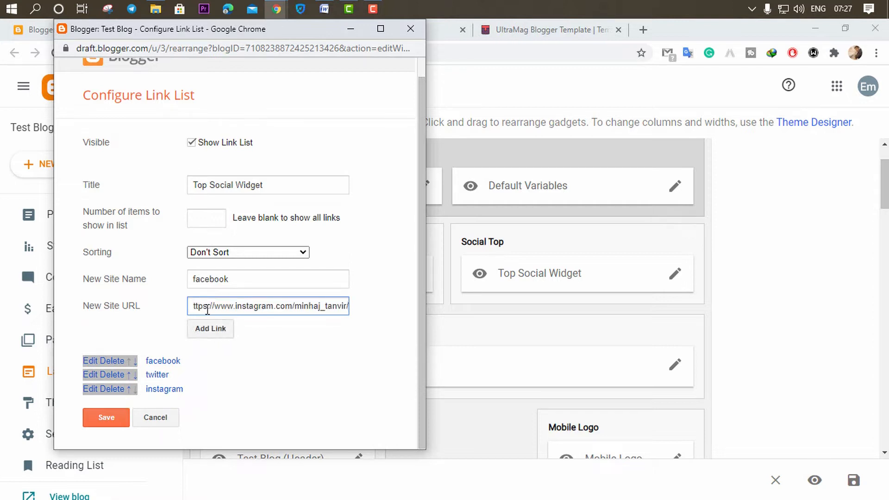
left_click(216, 332)
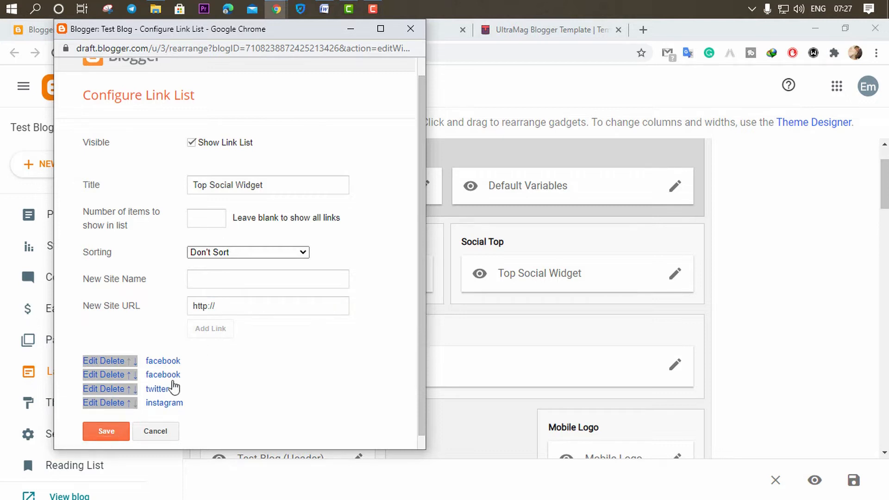
- Open the newly added facebook link's details and save the Top Social Widget
left_click(97, 362)
scroll(95, 361, "down", 2)
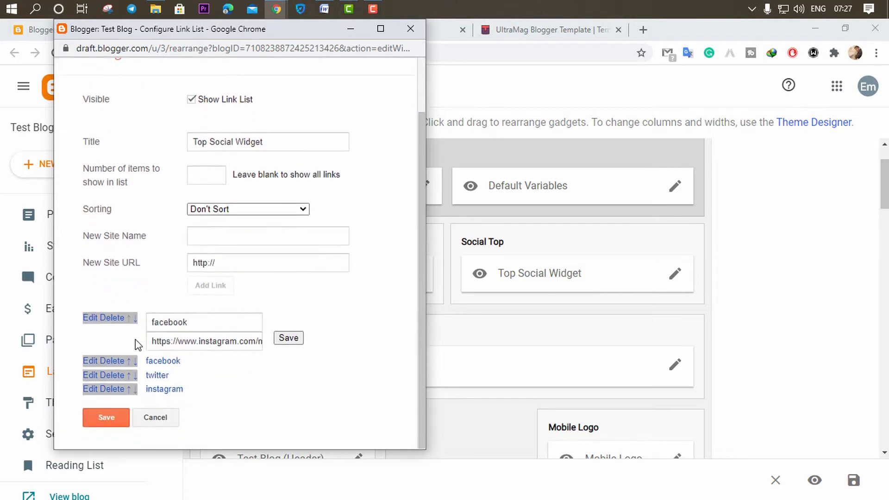
left_click(103, 424)
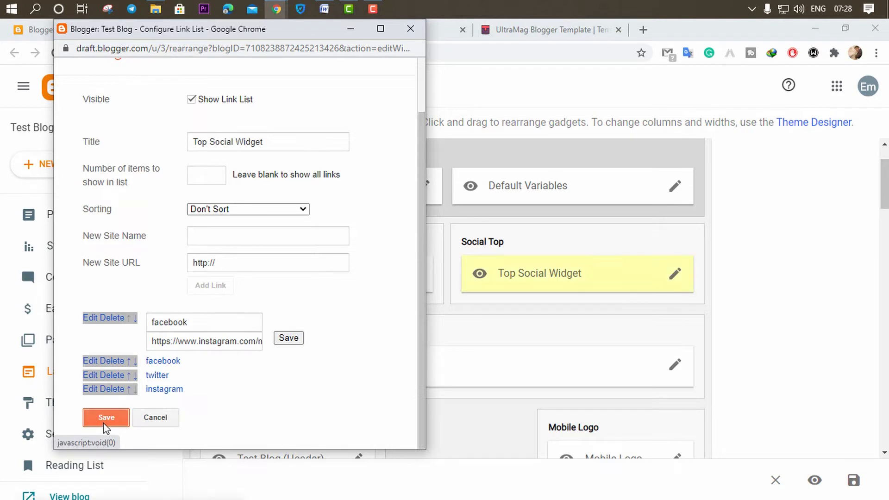
- Reload the live blog to check the social icons in its header
left_click(360, 34)
left_click(314, 46)
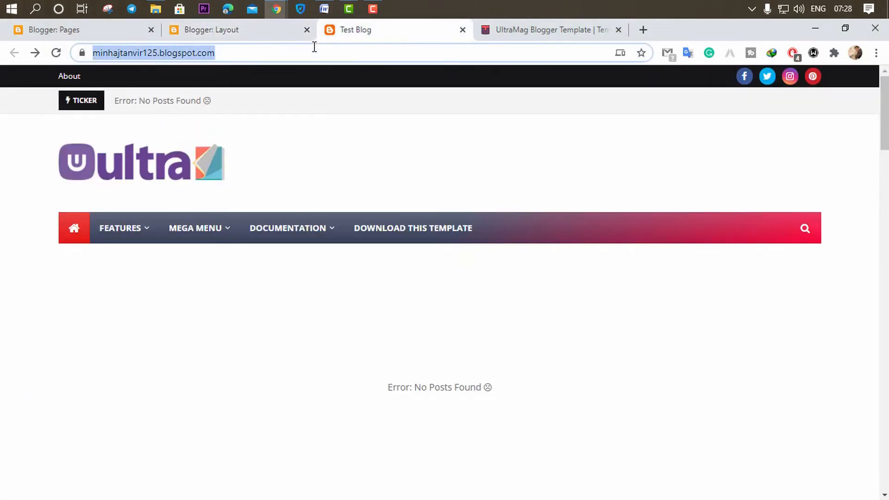
key("Return")
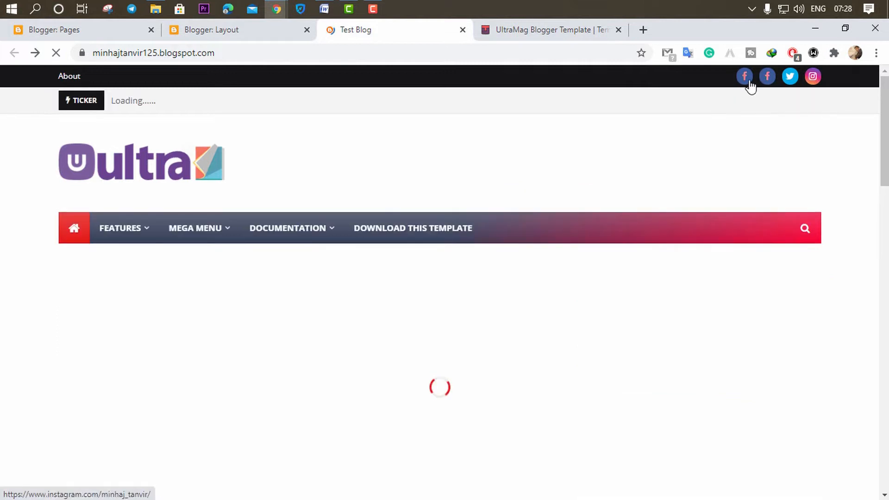
- Delete the duplicate facebook link that points to Instagram from the Top Social Widget, and save the gadget
left_click(217, 30)
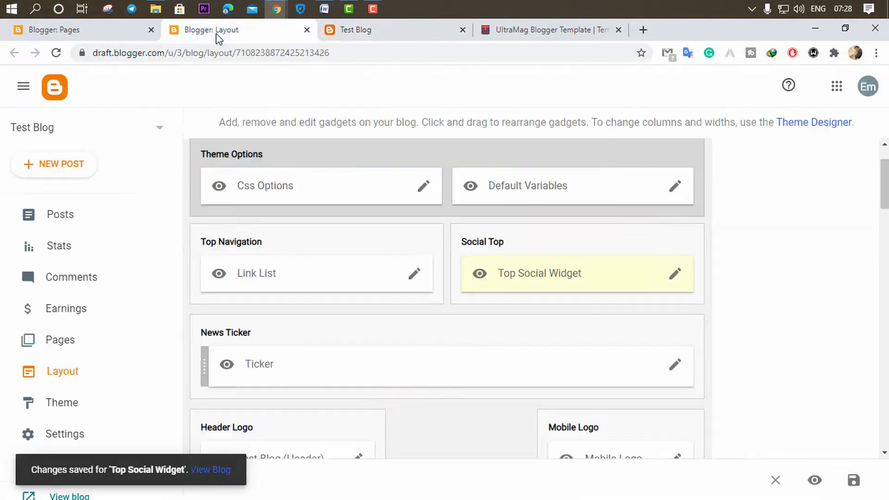
left_click(673, 277)
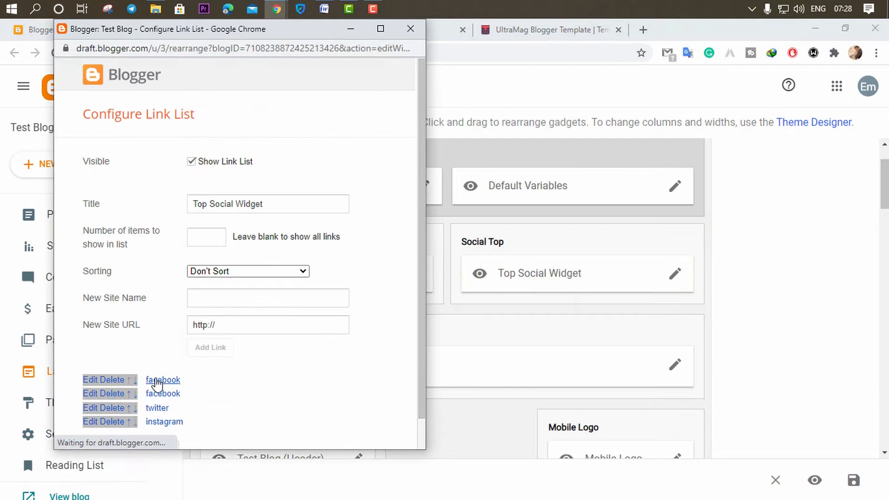
left_click(91, 380)
scroll(208, 385, "down", 1)
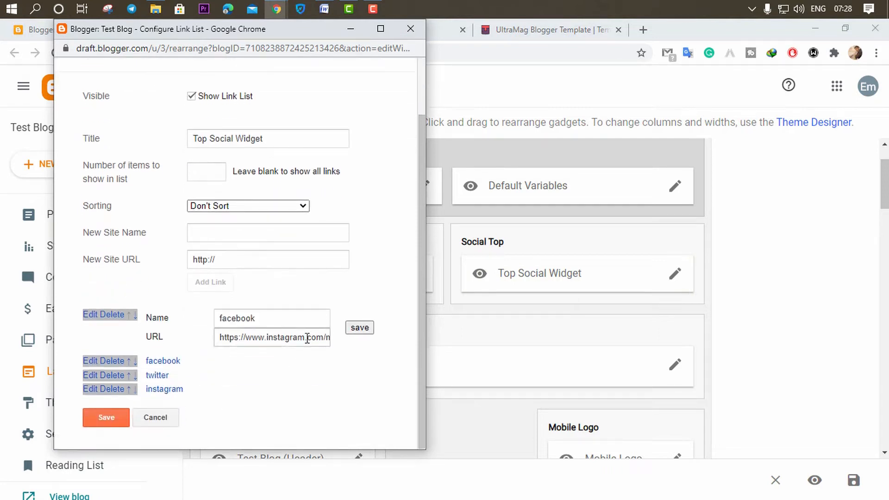
left_click(118, 320)
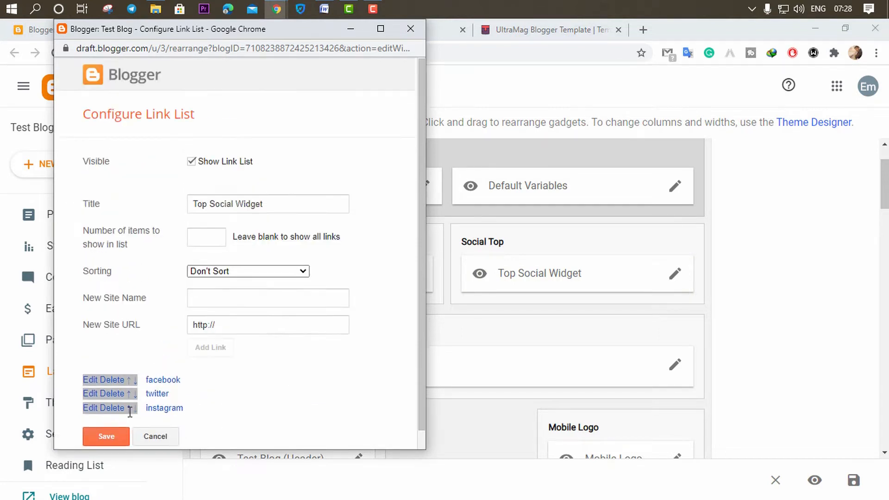
left_click(113, 433)
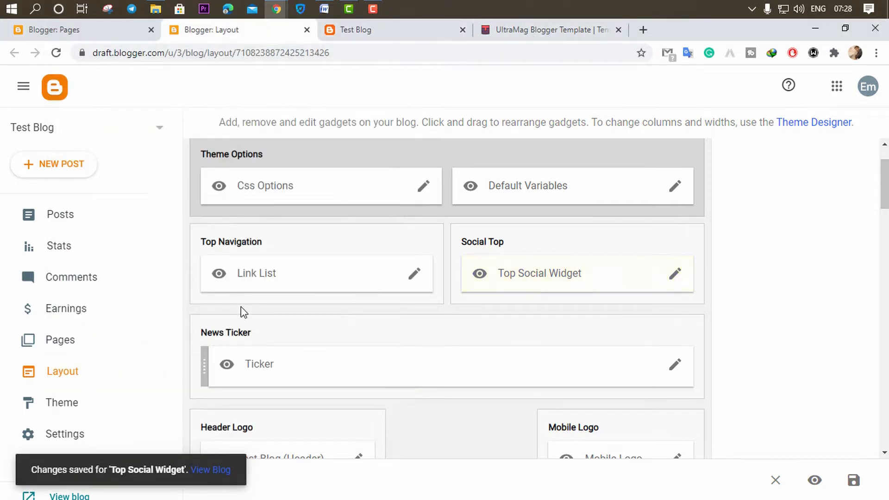
- Open the Header Logo gadget's settings and remove the template's default logo image
scroll(241, 307, "down", 1)
left_click(379, 31)
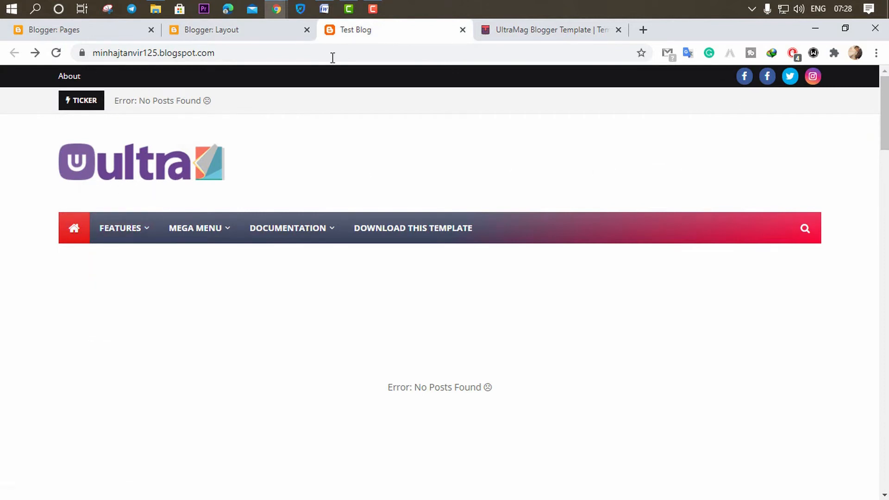
left_click(242, 30)
scroll(245, 194, "down", 2)
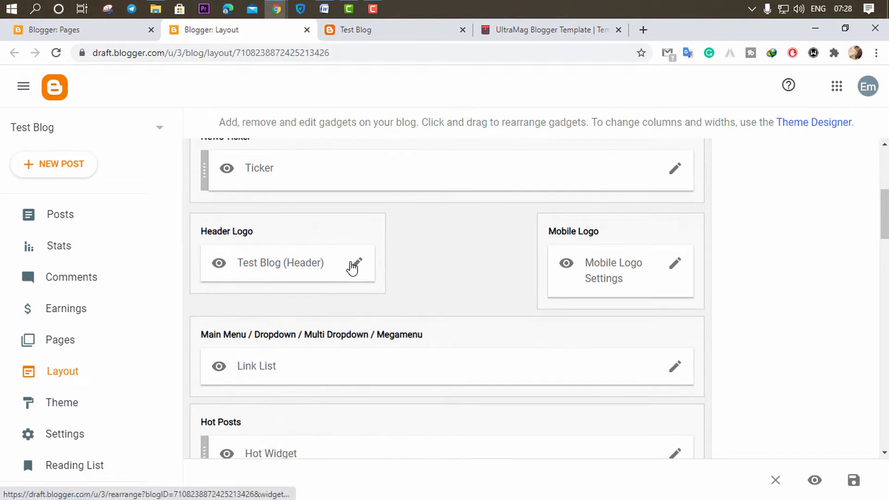
left_click(356, 267)
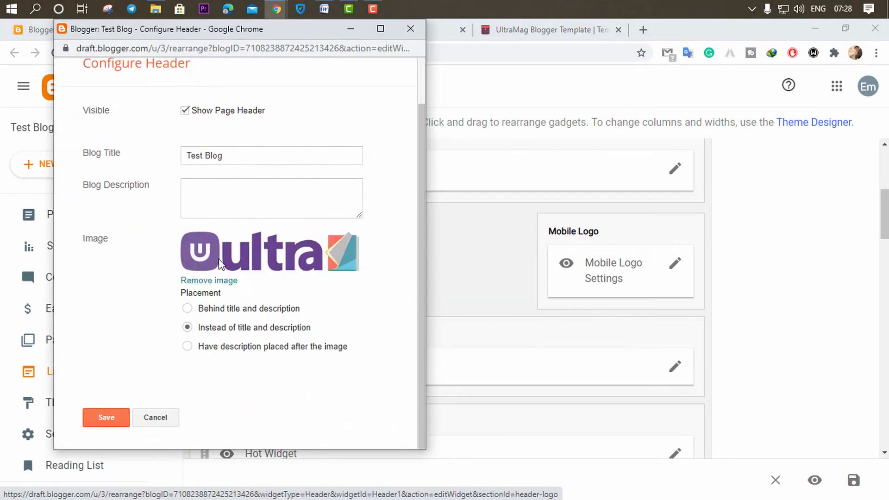
left_click(233, 283)
- Upload the long-named Mercury Foods logo from the Desktop's bloge folder as the header image, and save the gadget
left_click(206, 254)
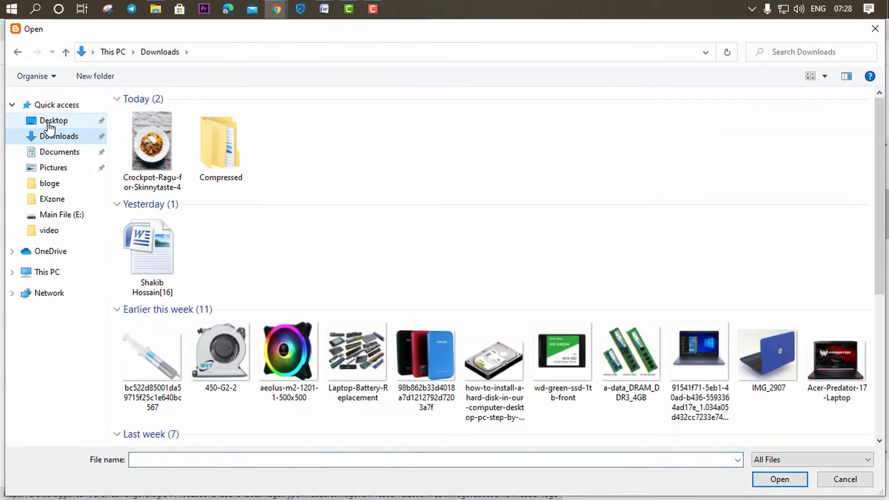
left_click(52, 123)
double_click(157, 132)
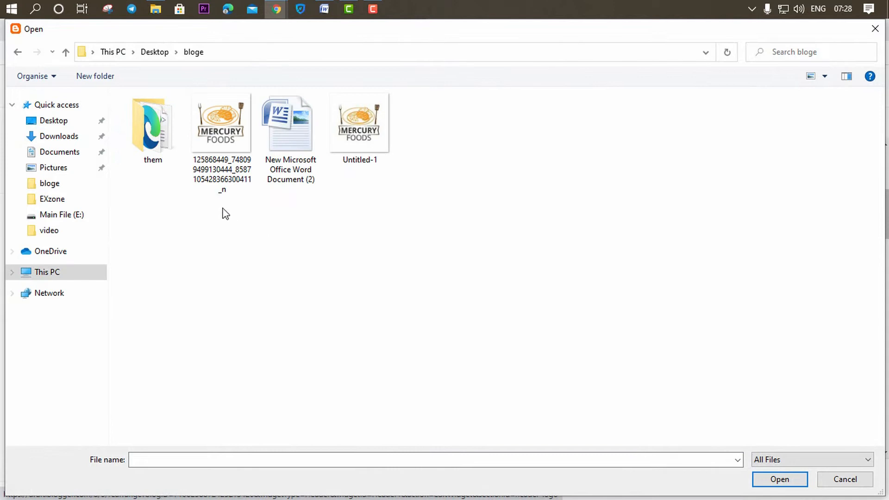
double_click(222, 147)
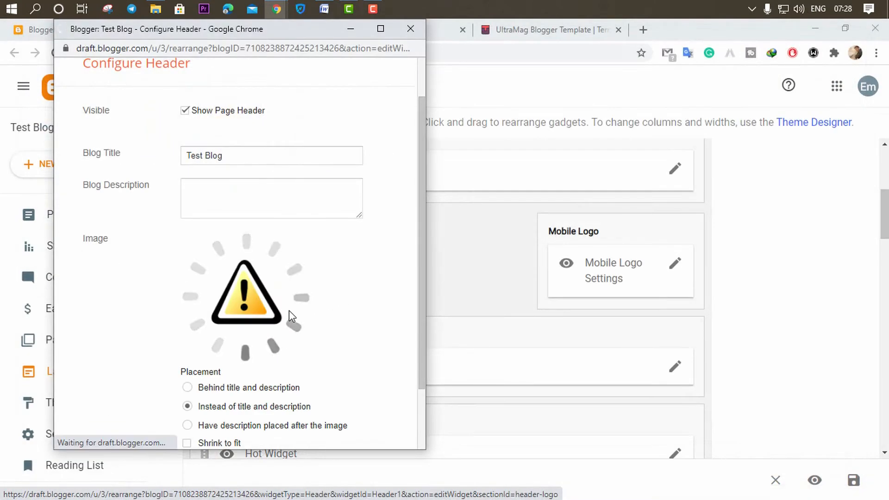
scroll(281, 318, "down", 2)
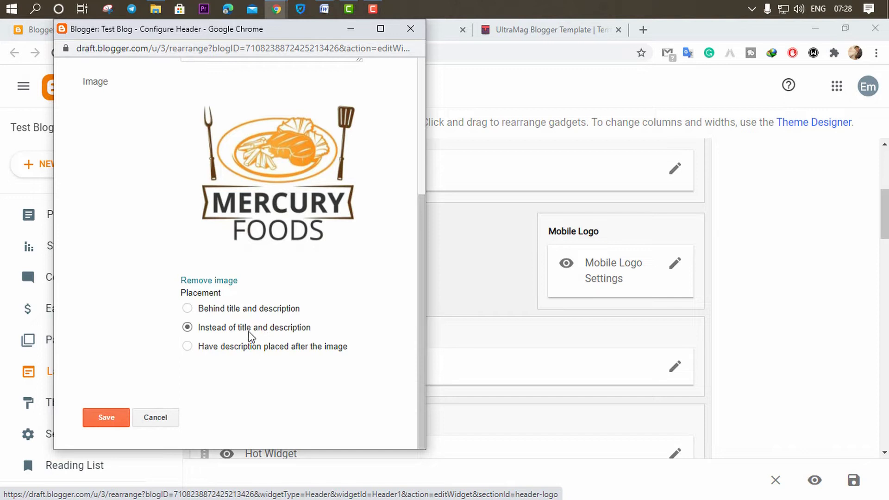
left_click(102, 416)
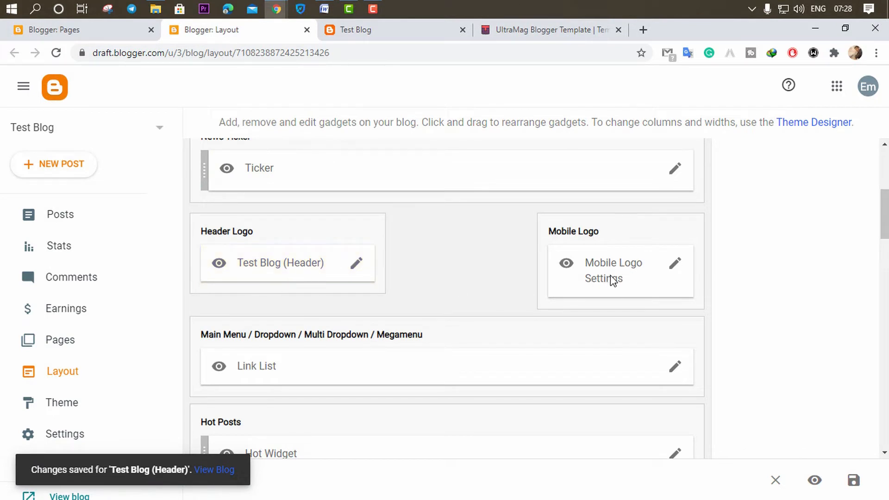
- Replace the Mobile Logo Settings image with the same Mercury Foods logo file from the bloge folder, and save the gadget
left_click(675, 265)
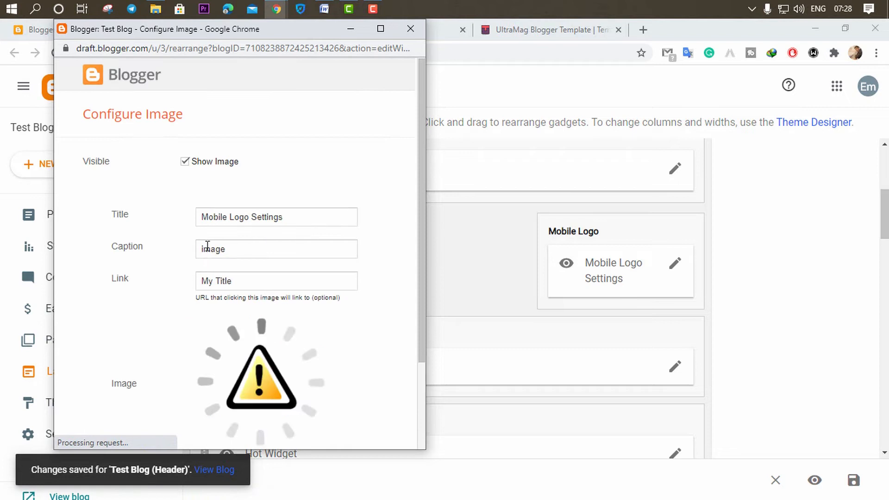
left_click(219, 334)
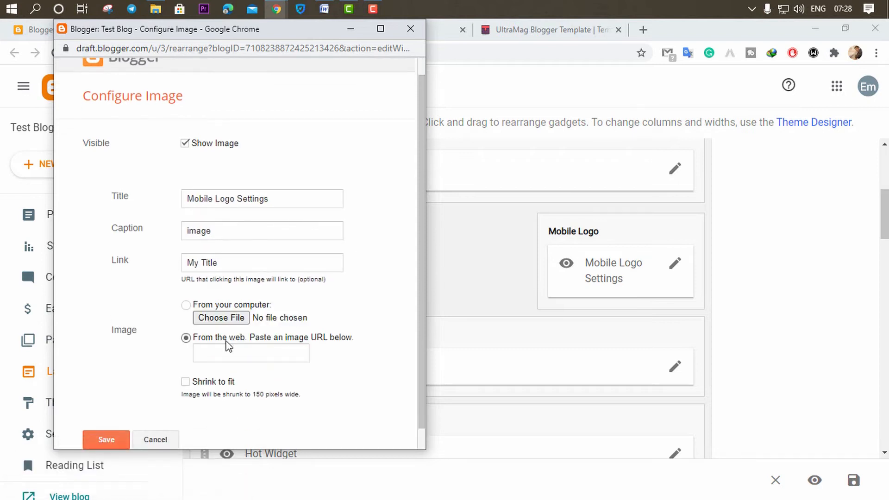
left_click(219, 317)
double_click(224, 139)
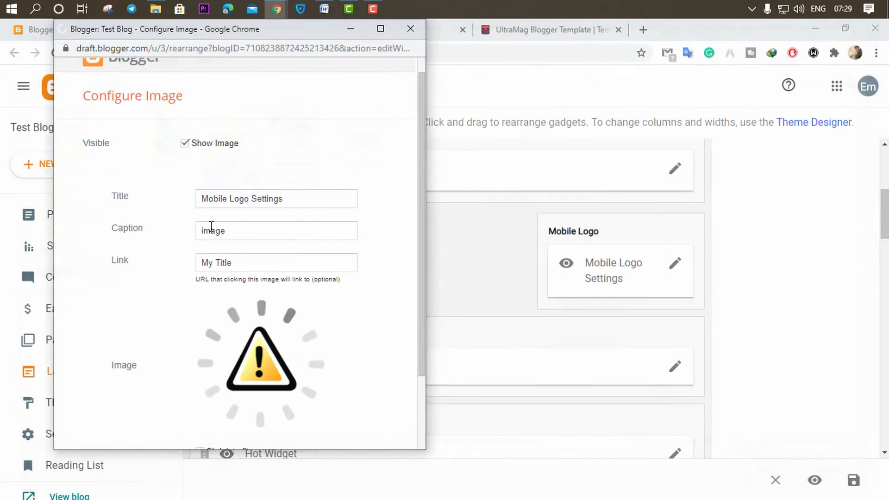
scroll(180, 338, "down", 2)
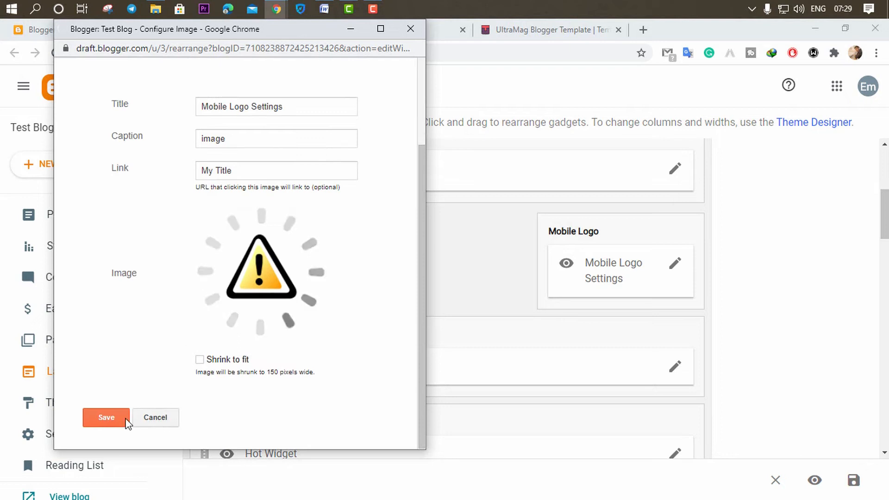
scroll(117, 416, "down", 2)
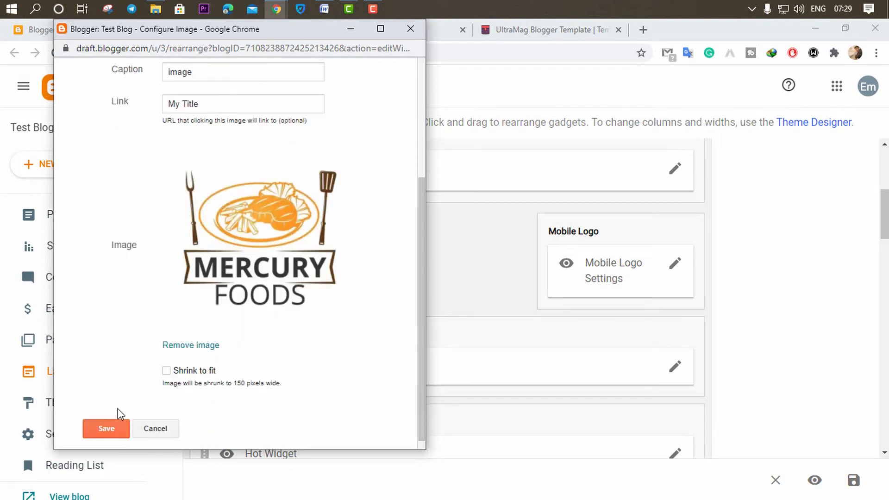
left_click(106, 417)
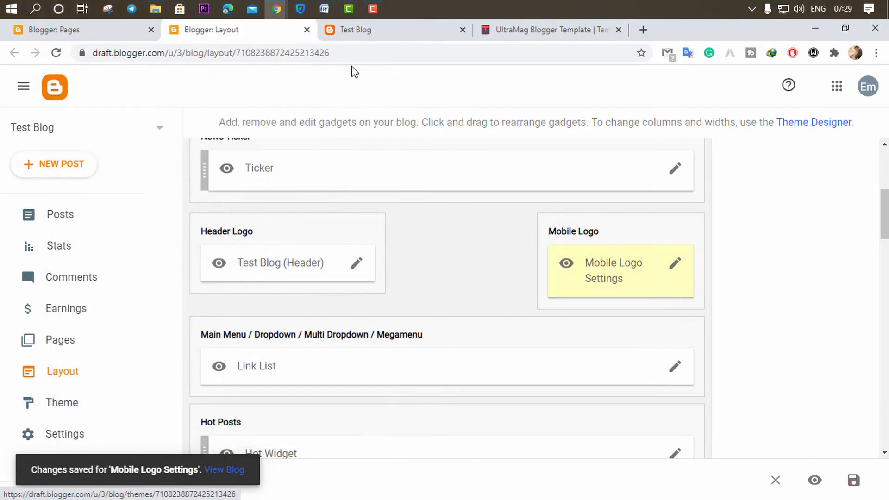
- Reload the live blog to check the header logo and the main menu's dropdowns
left_click(353, 30)
left_click(323, 53)
key("Return")
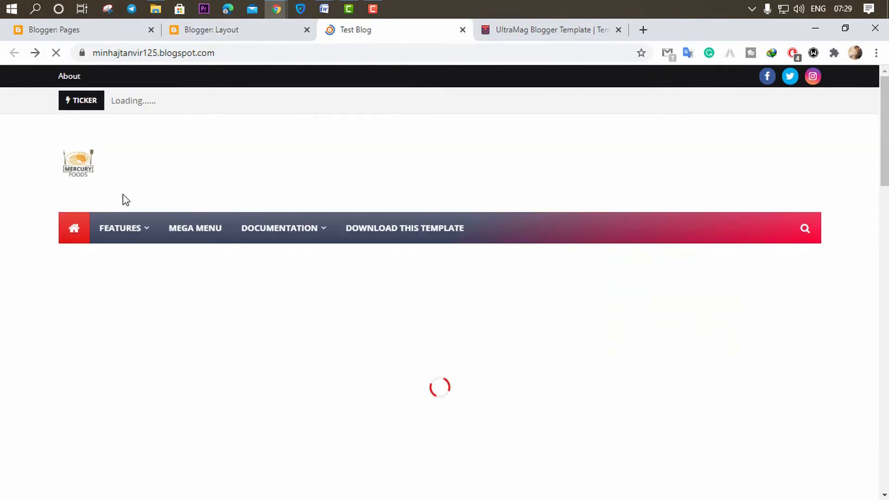
scroll(457, 218, "down", 2)
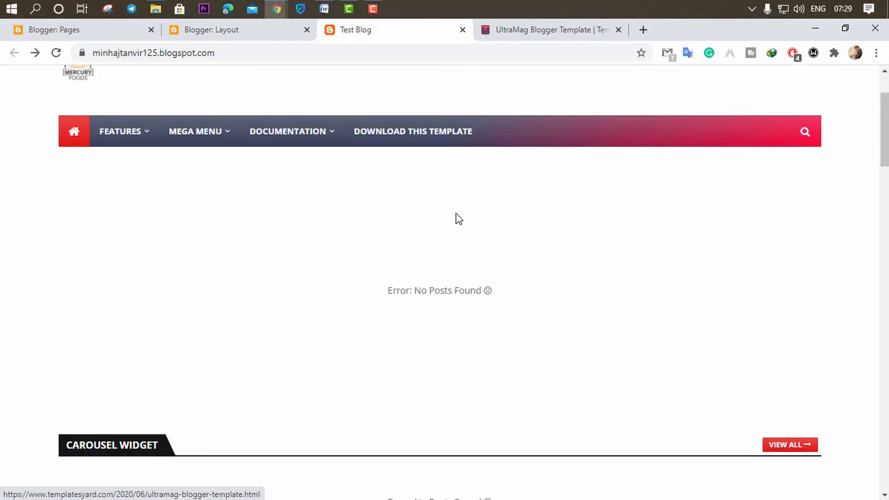
mouse_move(295, 160)
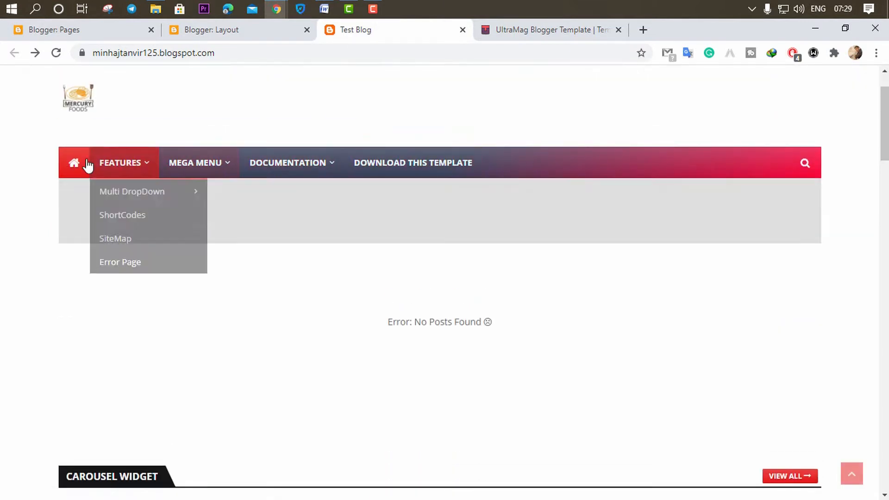
- Delete all existing links, from Home-icon to Download This Template, in the Main Menu Link List gadget of the layout
left_click(218, 33)
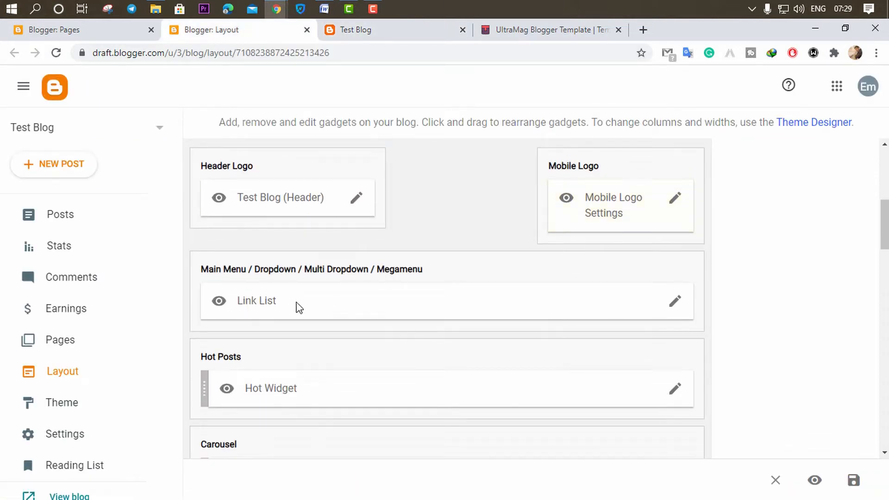
left_click(677, 303)
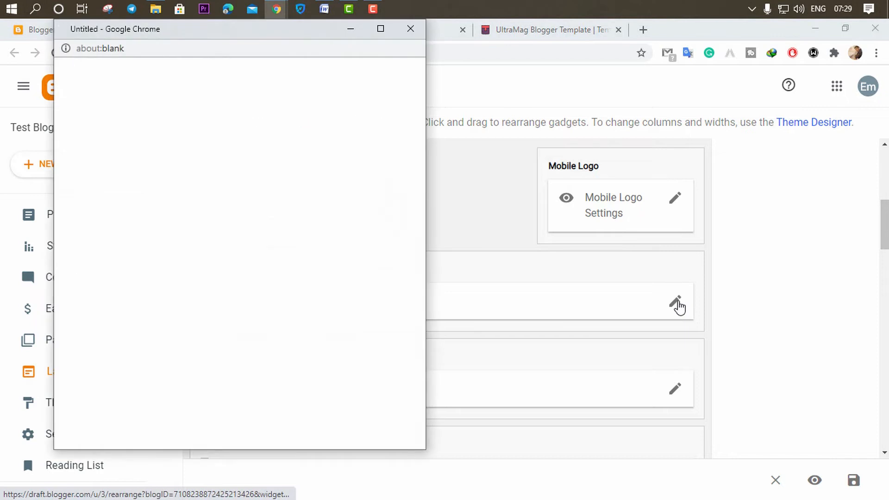
scroll(260, 290, "down", 3)
scroll(209, 282, "down", 1)
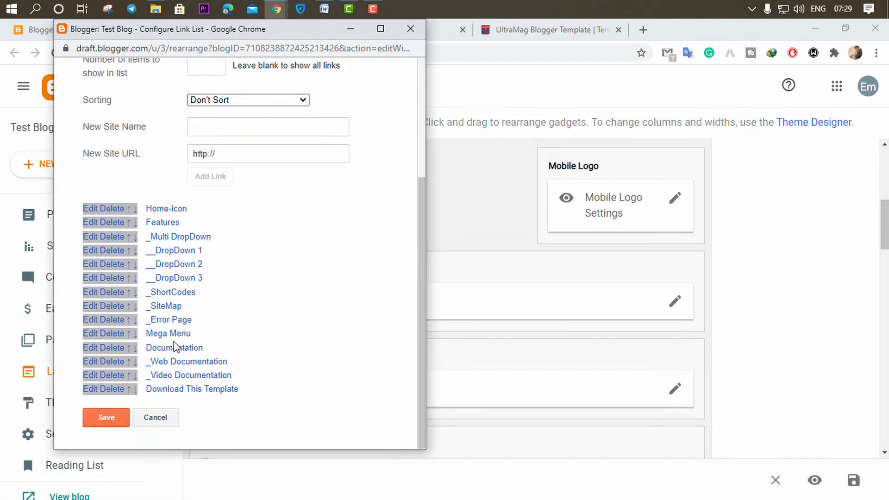
left_click(115, 210)
scroll(117, 389, "down", 2)
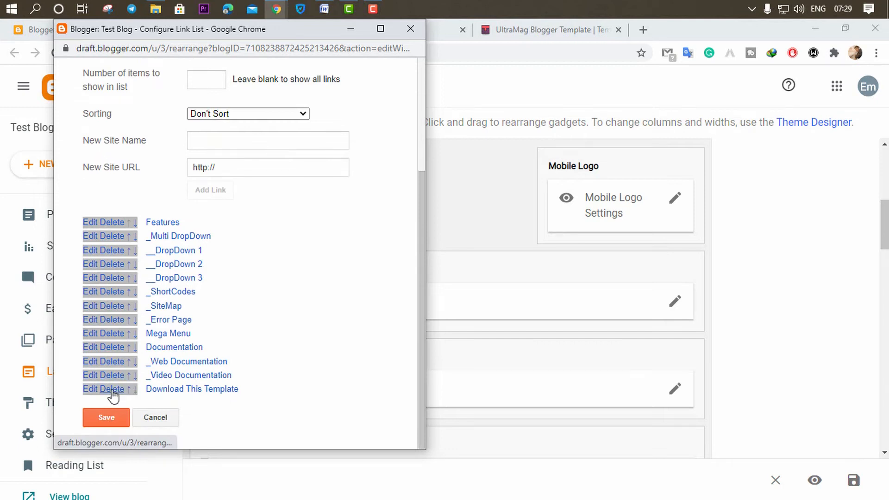
left_click(114, 394)
left_click(113, 394)
left_click(113, 394)
left_click(113, 393)
left_click(114, 394)
left_click(114, 394)
left_click(114, 393)
left_click(114, 394)
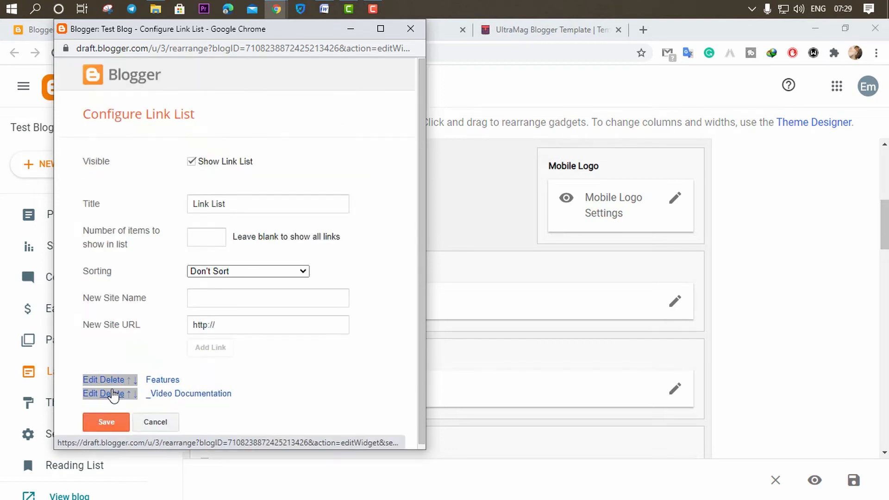
left_click(114, 393)
left_click(113, 380)
- Copy Soups from the Word document and enter it as the new site name in the main menu's Link List
left_click(214, 296)
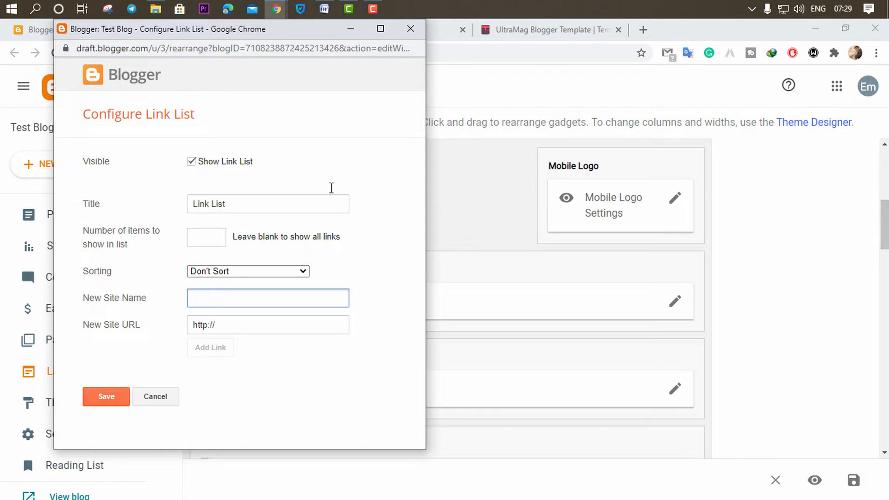
left_click(324, 8)
scroll(505, 306, "up", 2)
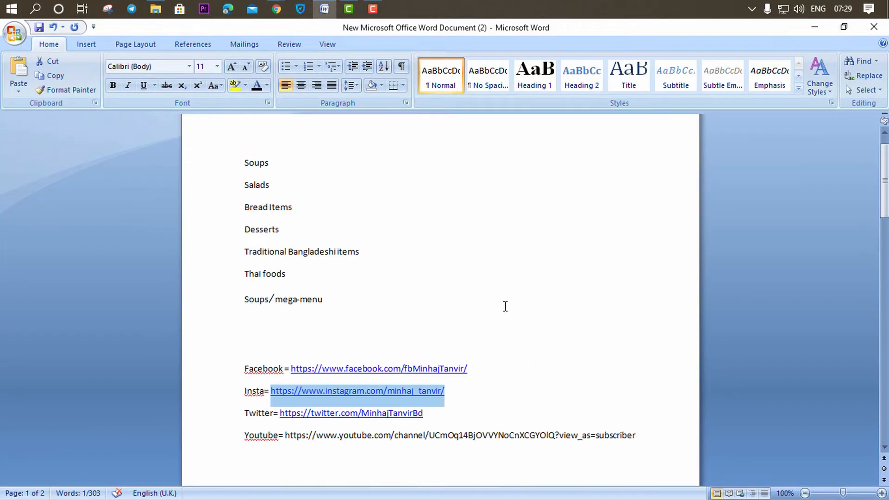
left_click(339, 283)
left_click_drag(276, 197, 244, 199)
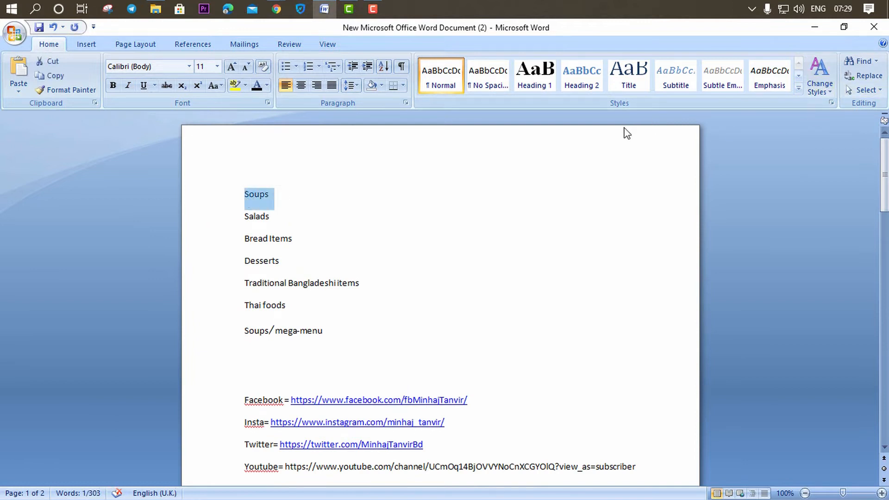
mouse_move(277, 9)
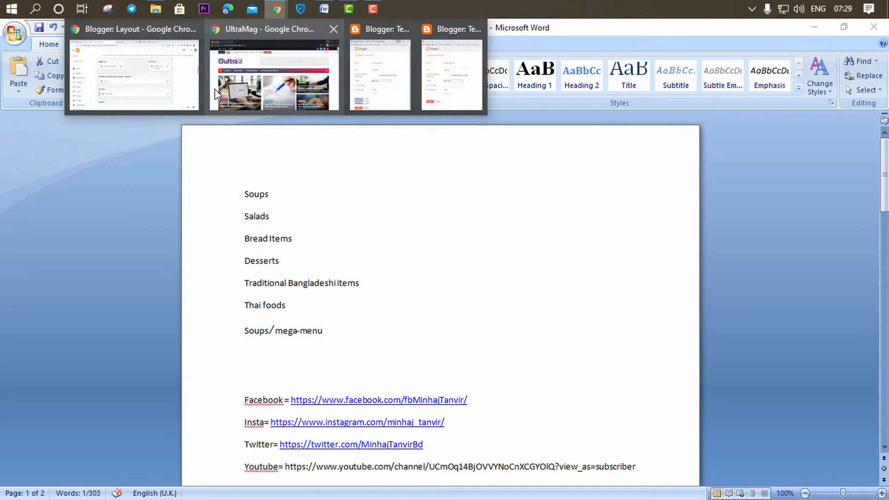
left_click(138, 95)
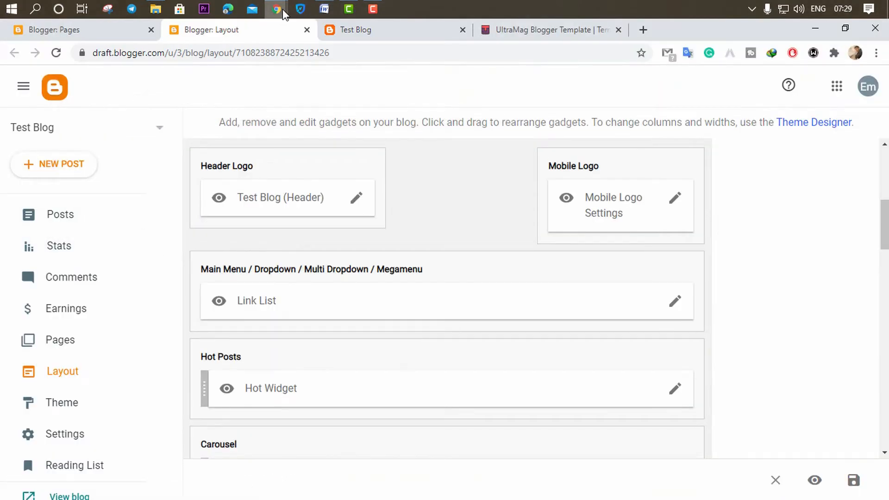
left_click(401, 85)
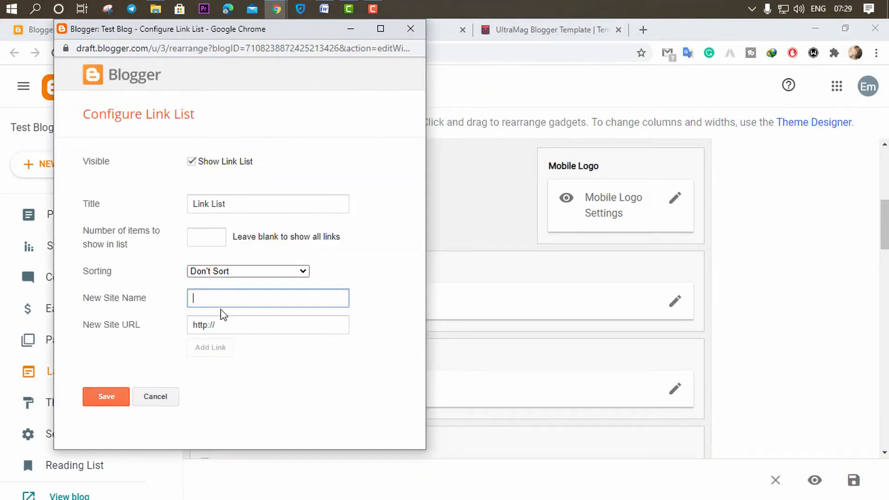
type("Soups")
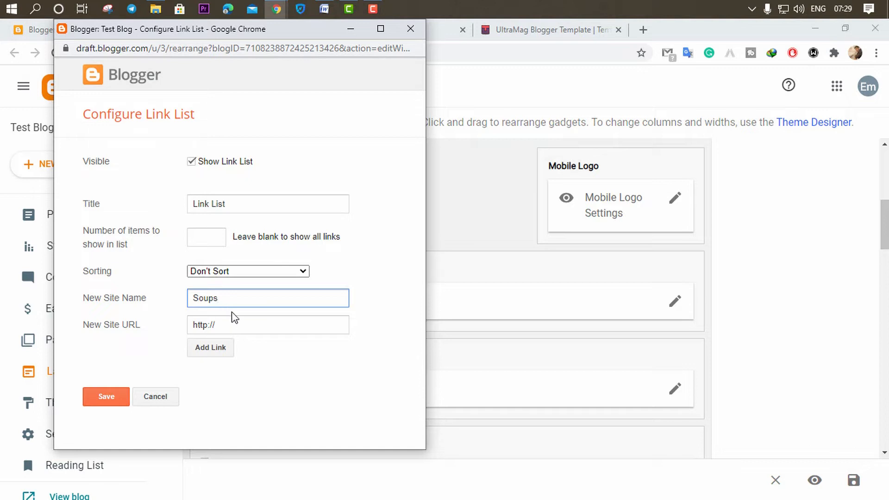
- Minimize the Link List settings and examine the main menu on the UltraMag demo site
left_click(351, 29)
mouse_move(277, 19)
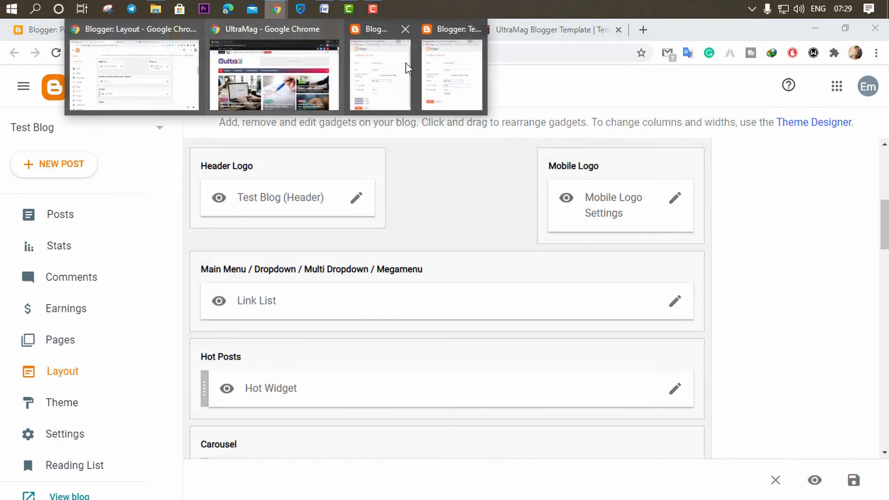
left_click(278, 74)
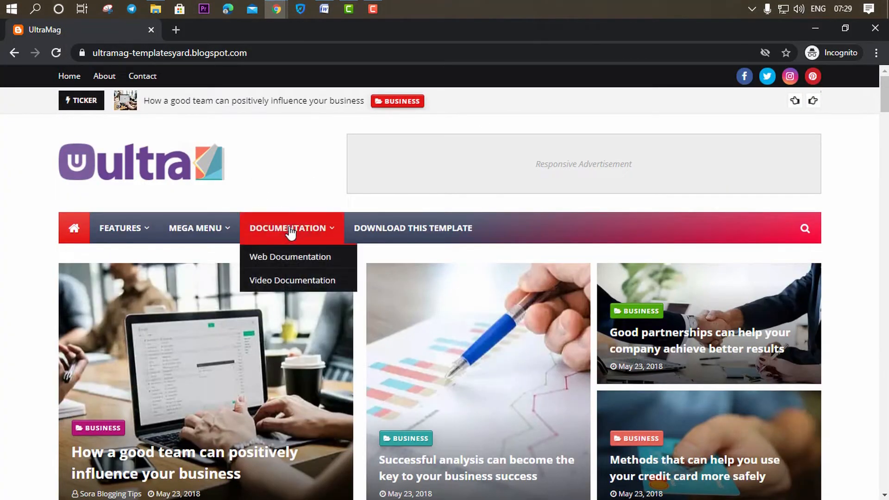
mouse_move(252, 232)
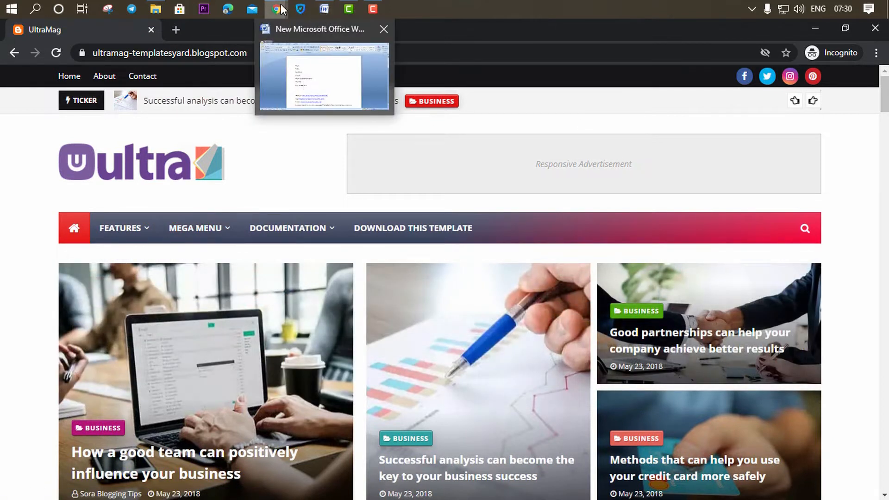
- Replace the Soups link's default URL with Soups/mega-menu, copied from the Word document
mouse_move(276, 9)
left_click(438, 86)
left_click_drag(236, 322, 155, 316)
key("BackSpace")
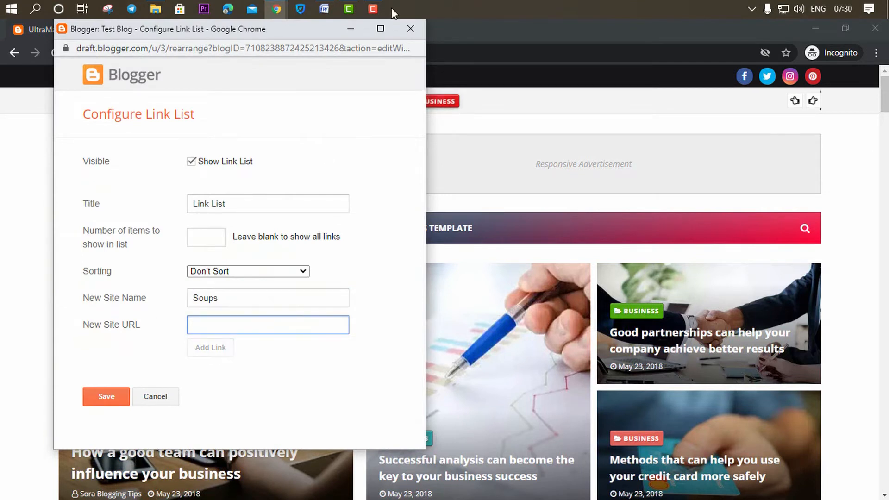
left_click(325, 9)
scroll(363, 268, "down", 2)
left_click_drag(323, 268, 241, 268)
key("ctrl+c")
left_click(815, 26)
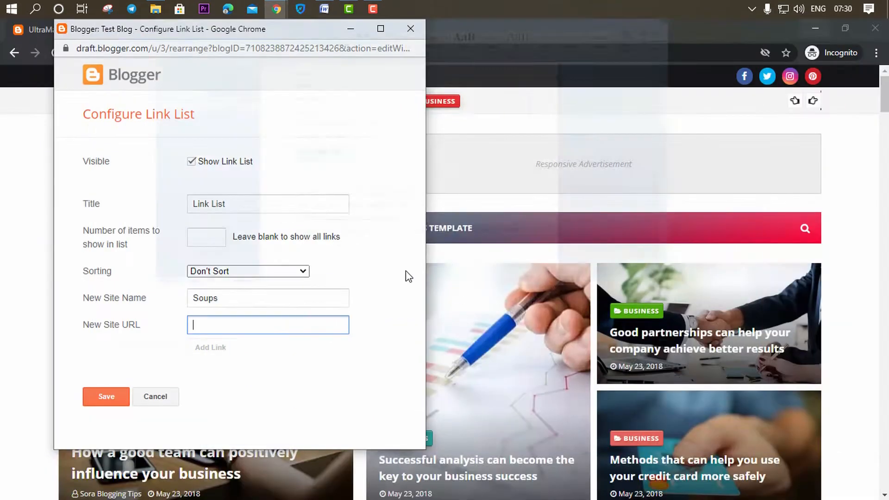
key("ctrl+v")
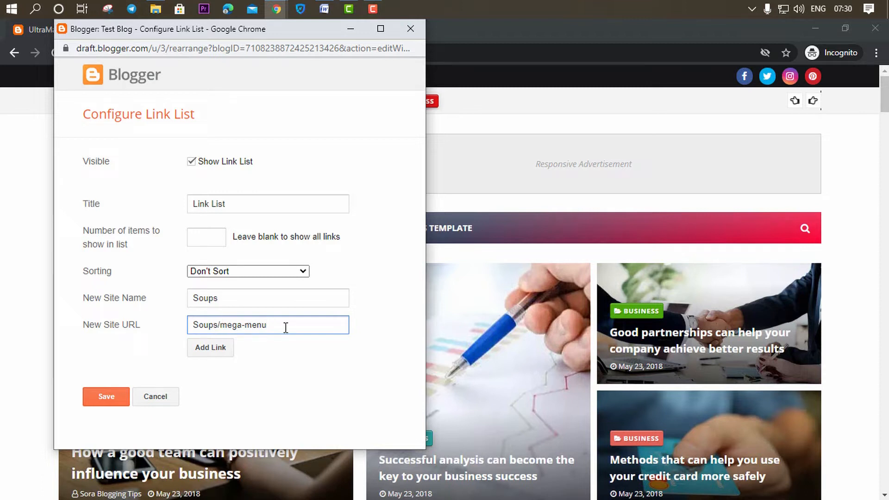
- Add the Soups link with the URL Soups/mega-menu to the main menu's Link List and save the gadget
left_click_drag(269, 326, 190, 325)
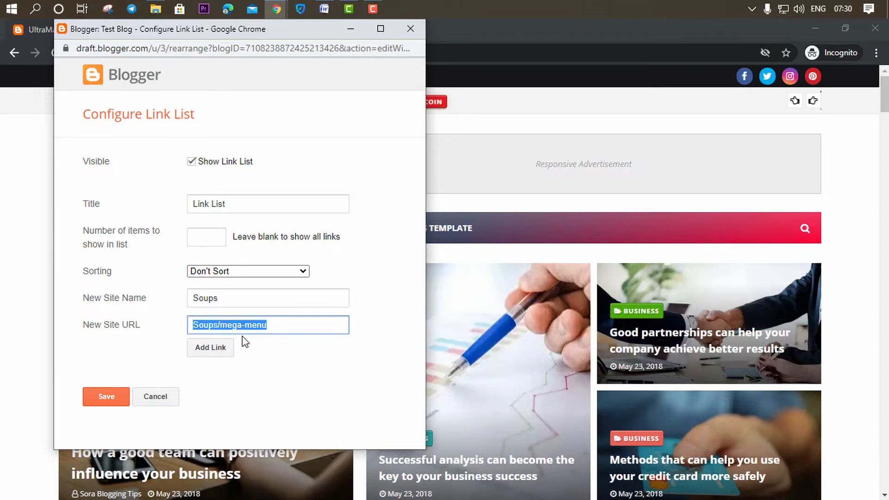
left_click(283, 330)
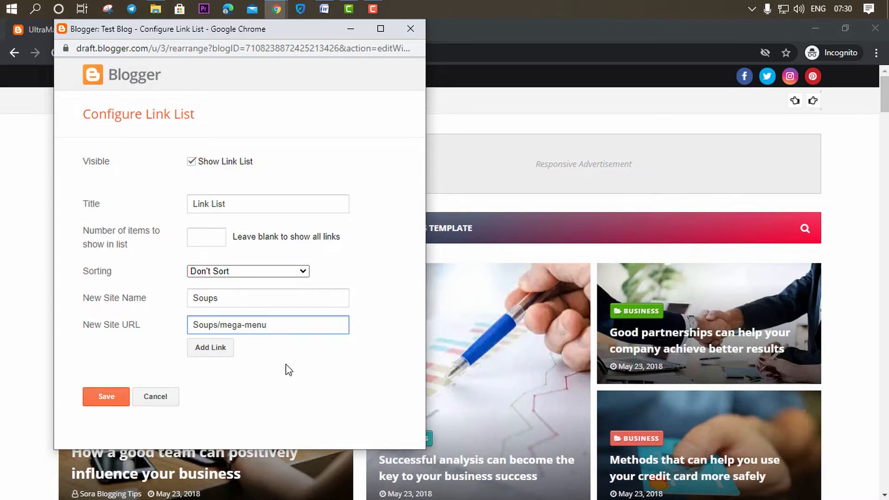
double_click(212, 330)
left_click_drag(284, 327, 225, 326)
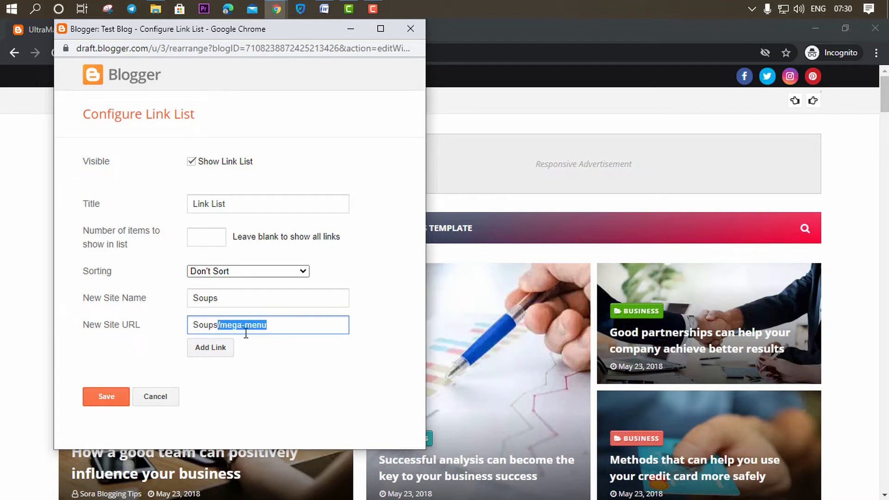
left_click(218, 348)
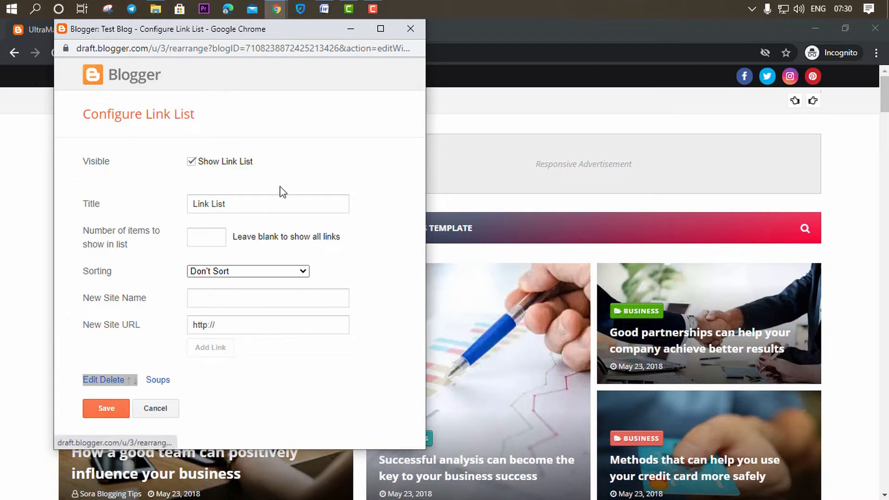
left_click(107, 414)
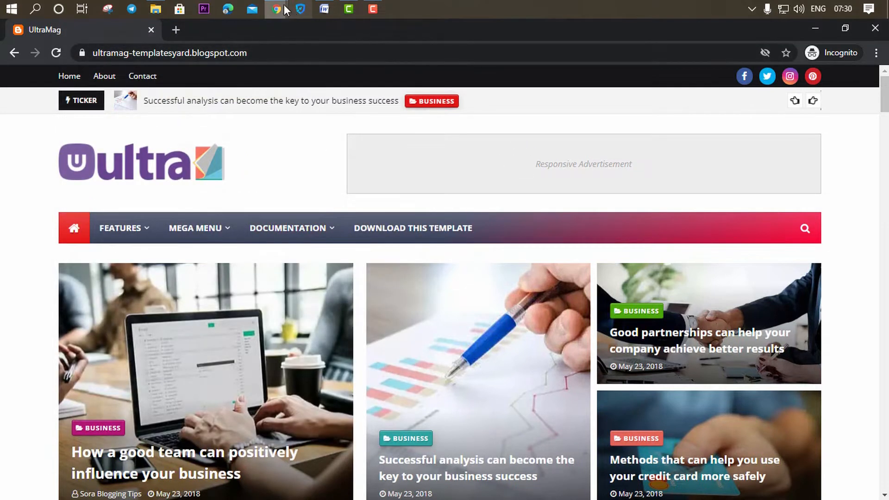
- Reload the Test Blog page and check the Soups mega menu in the main menu
mouse_move(285, 4)
left_click(193, 84)
left_click(329, 30)
left_click(324, 55)
key("Return")
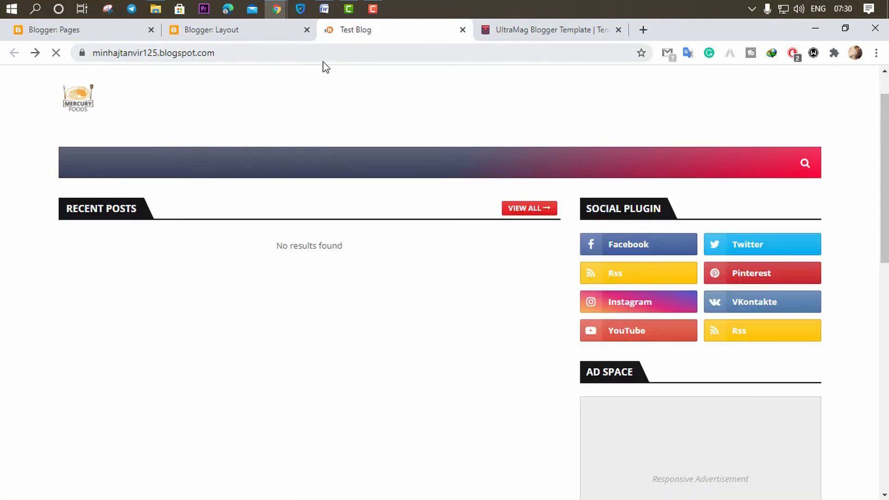
mouse_move(87, 160)
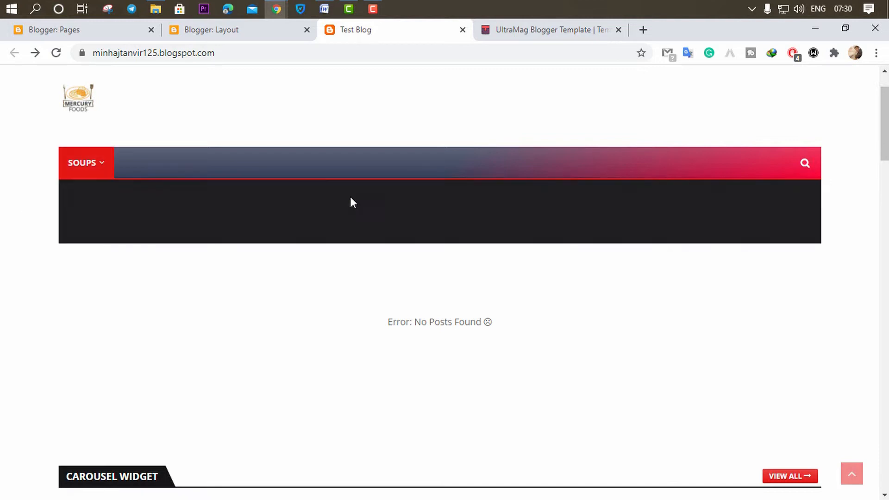
- Reopen the main menu's Link List in the layout and enter Salads, copied from the Word document, as the new site name
left_click(218, 30)
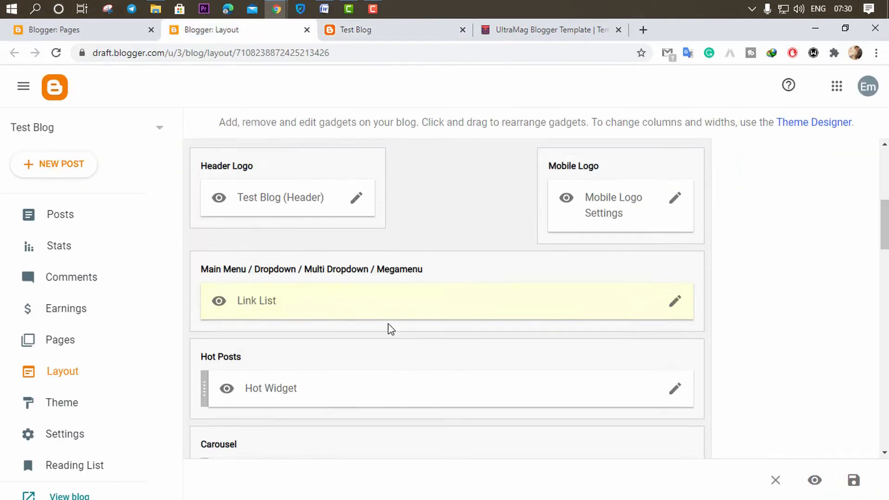
scroll(487, 301, "down", 2)
left_click(673, 242)
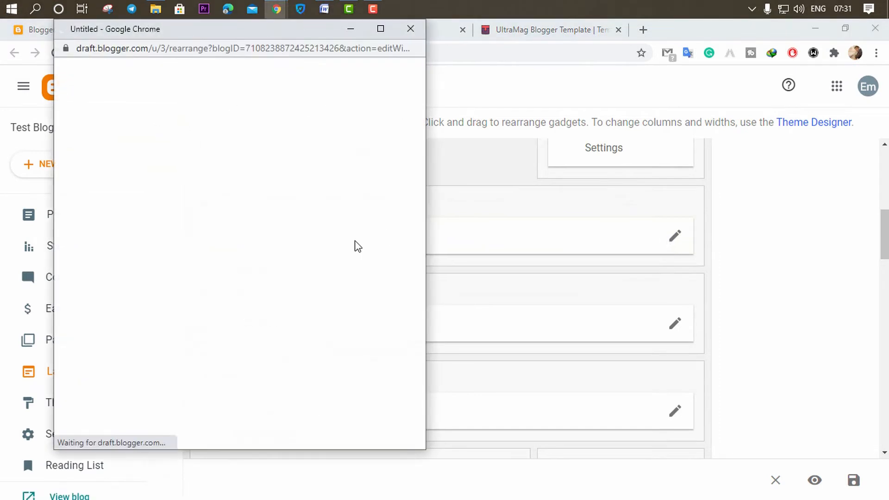
left_click(260, 299)
left_click(321, 10)
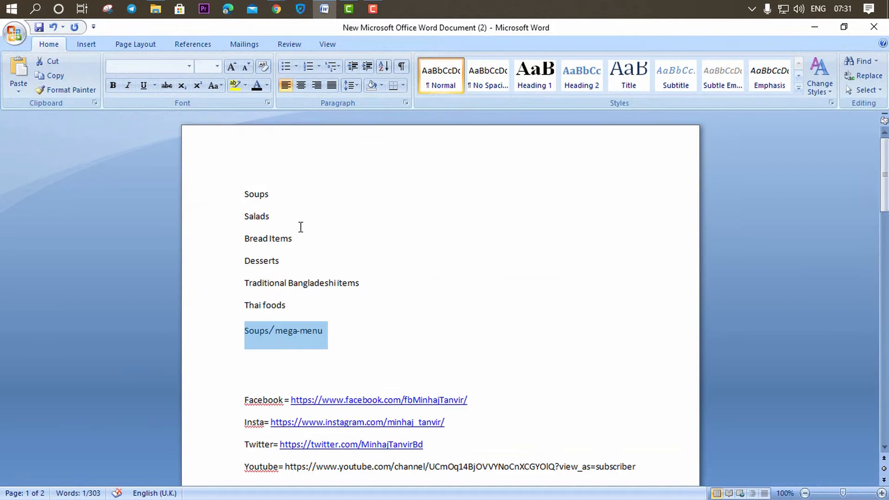
left_click_drag(282, 219, 242, 211)
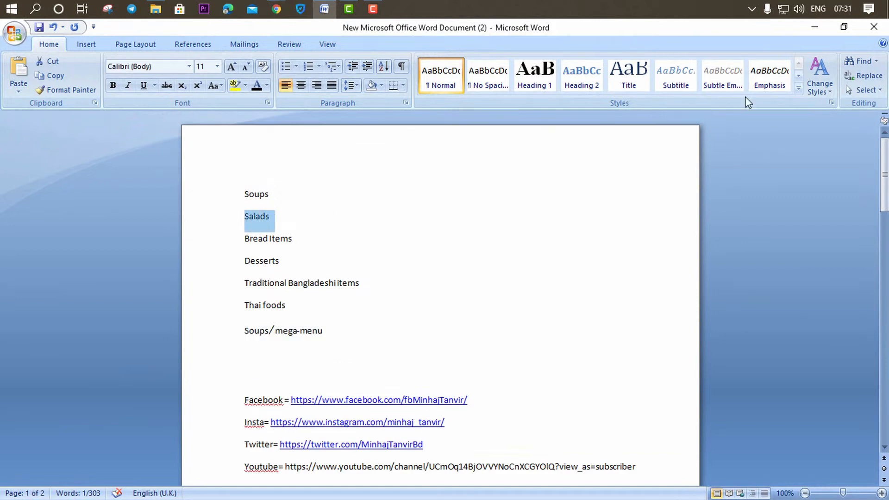
left_click(814, 27)
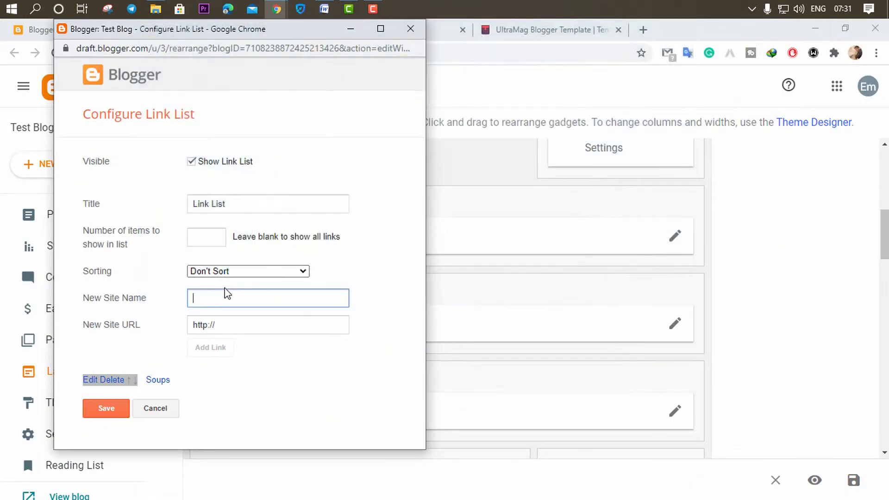
key("ctrl+v")
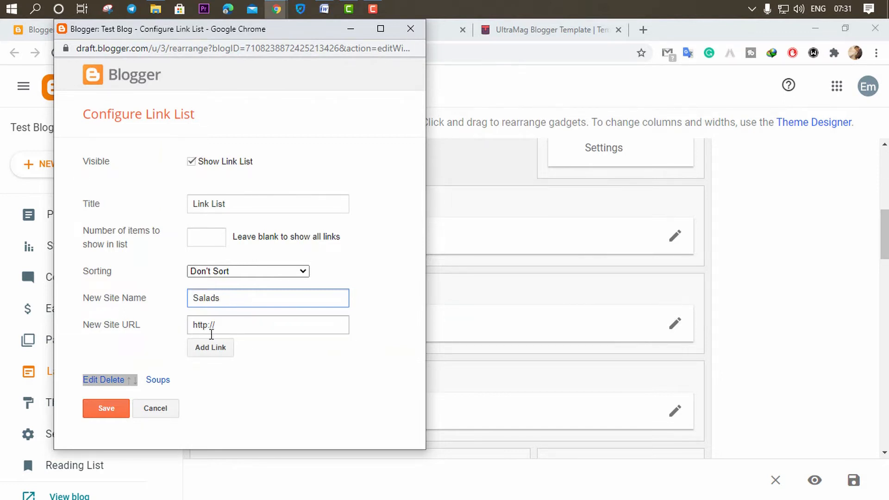
left_click(256, 325)
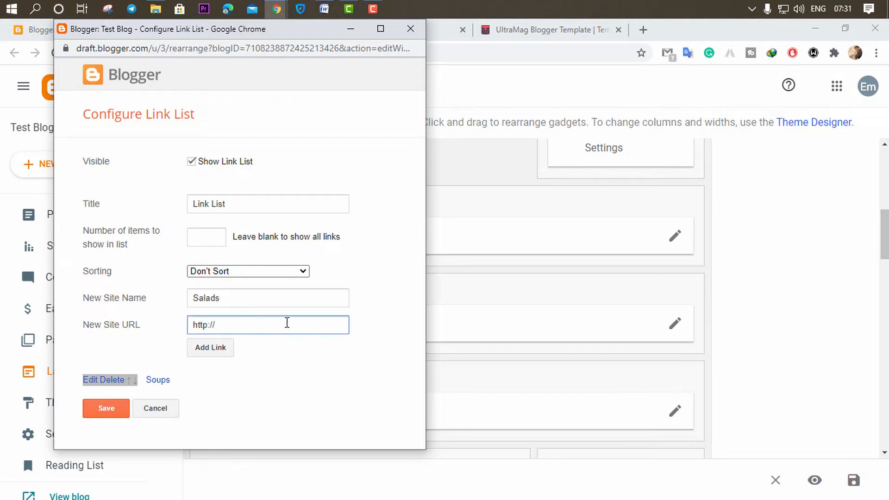
left_click(204, 350)
scroll(100, 376, "down", 1)
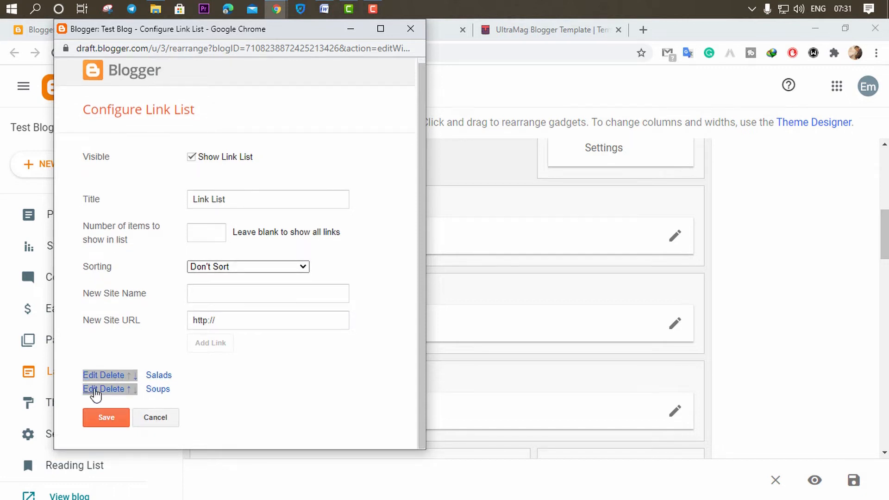
left_click(134, 377)
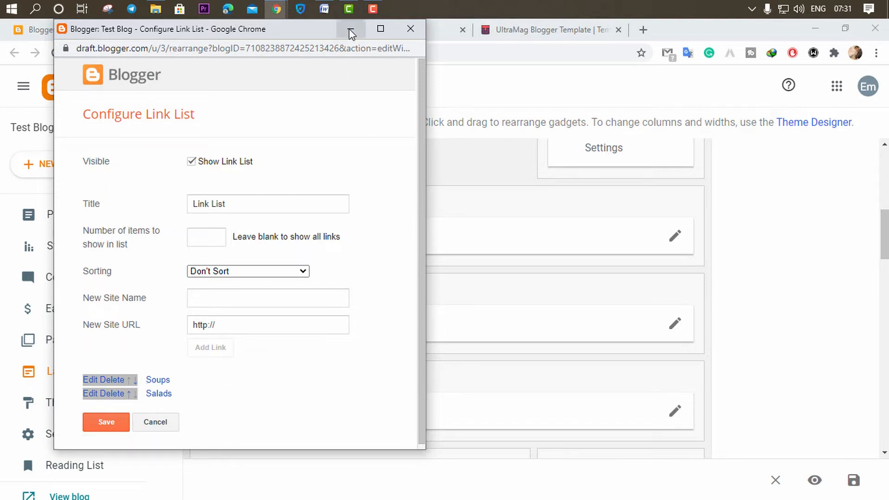
left_click(351, 29)
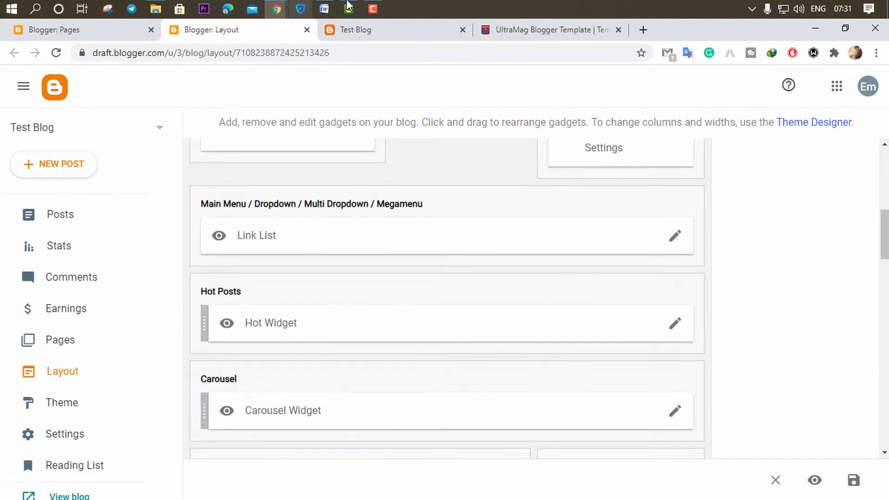
mouse_move(277, 10)
left_click(435, 89)
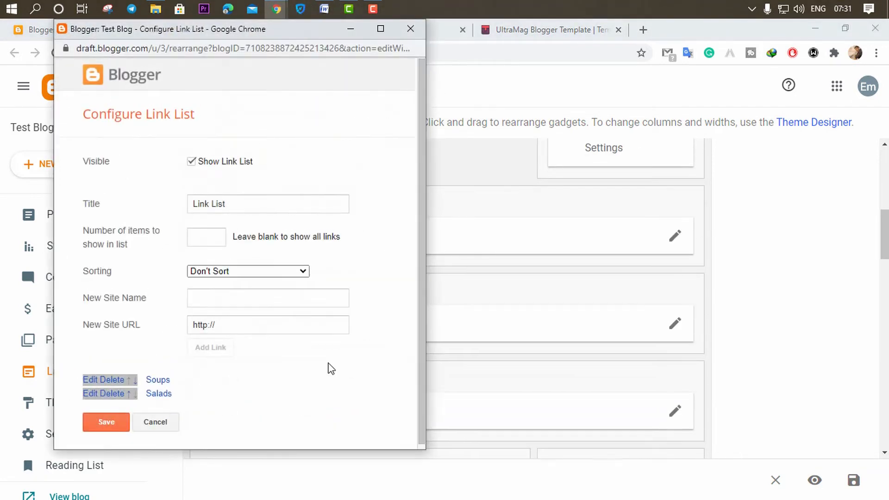
left_click(113, 421)
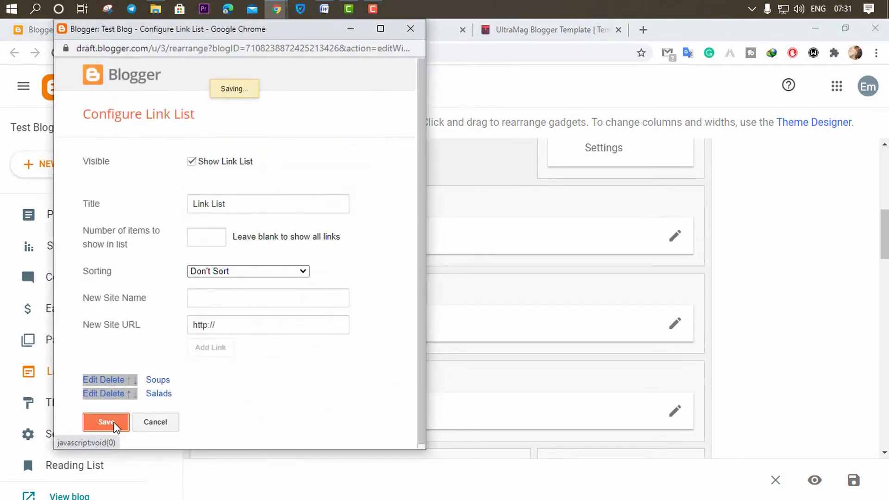
- Reload the Test Blog page and check the Soups and Salads entries in the main menu
left_click(355, 29)
left_click(354, 29)
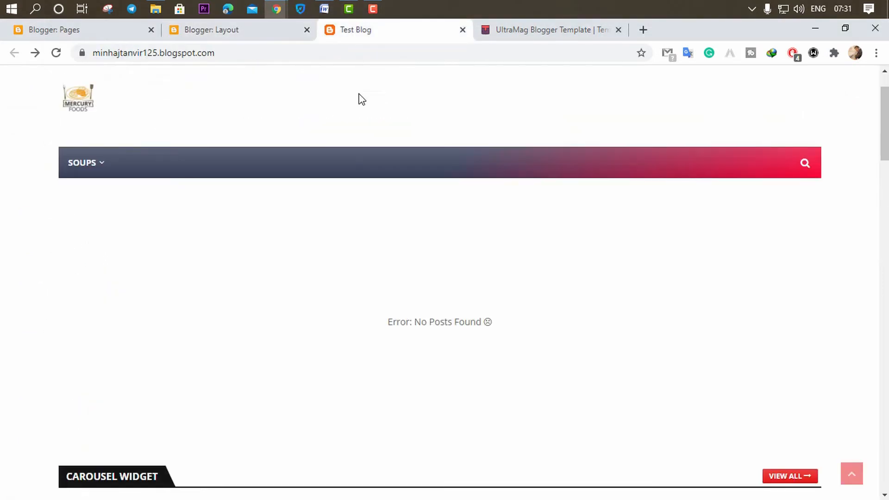
left_click(297, 58)
key("Return")
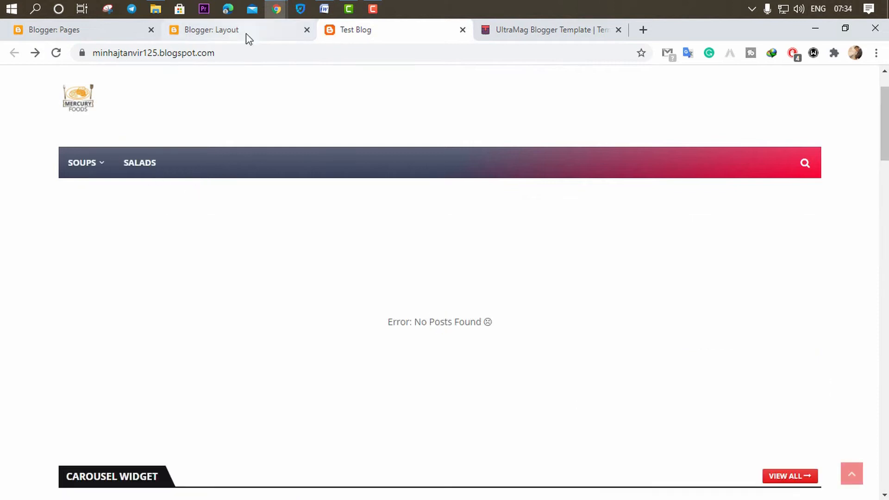
mouse_move(114, 172)
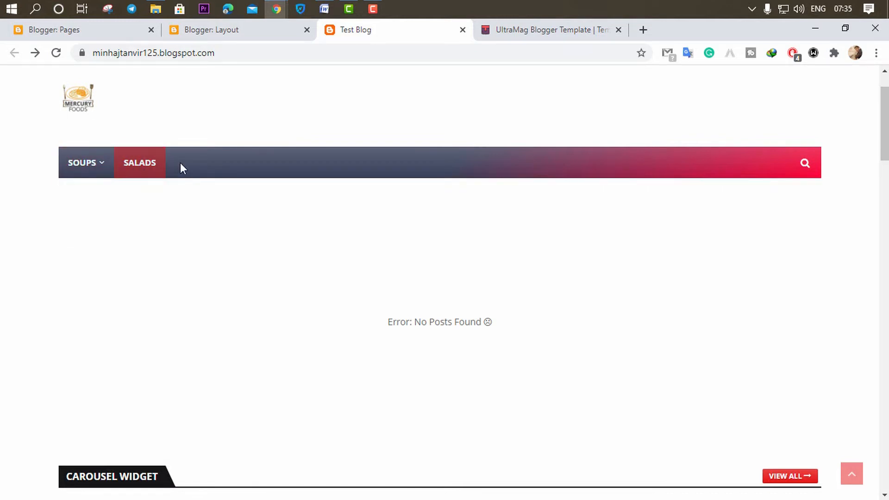
- Examine the Features dropdown in the main menu of the UltraMag demo site
left_click(561, 29)
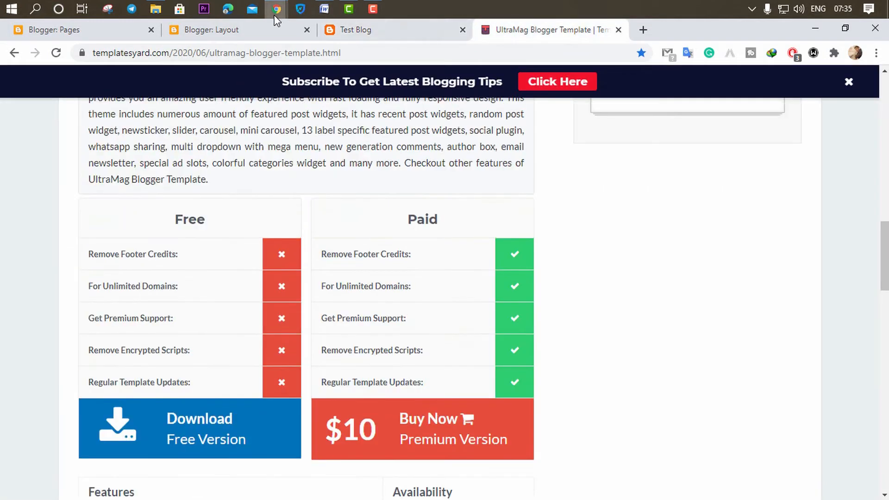
mouse_move(277, 19)
left_click(319, 76)
mouse_move(147, 233)
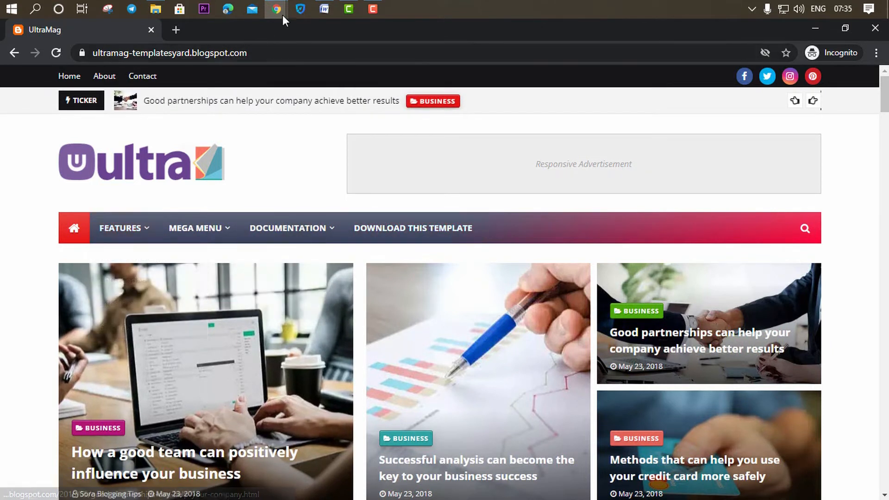
mouse_move(283, 15)
left_click(175, 84)
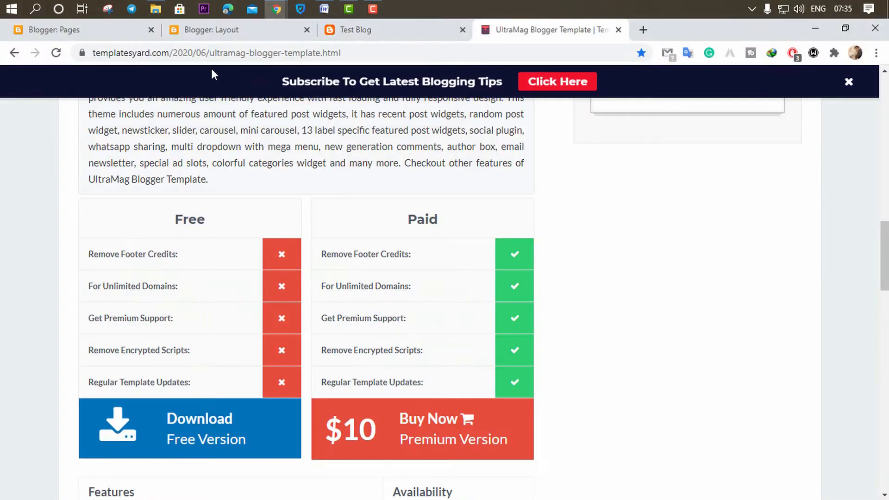
- Reopen the main menu's Link List and enter _Bread Items as the new site name, using the text from the Word document
left_click(209, 30)
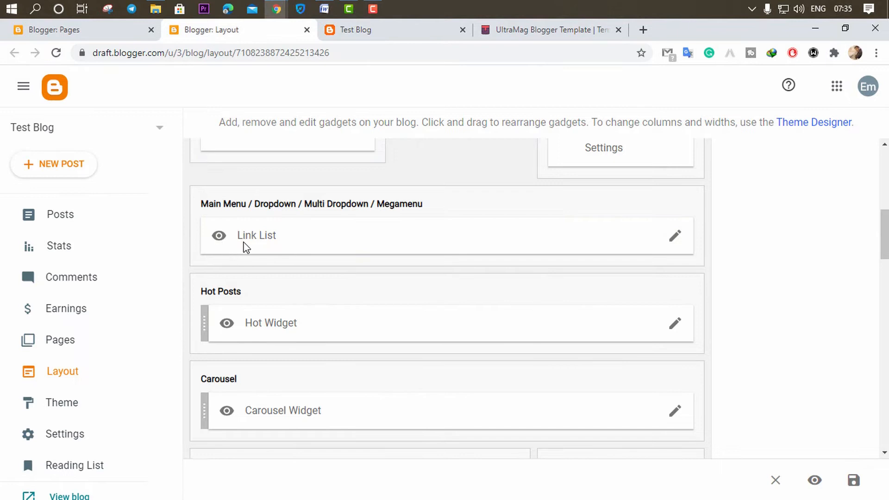
left_click(670, 241)
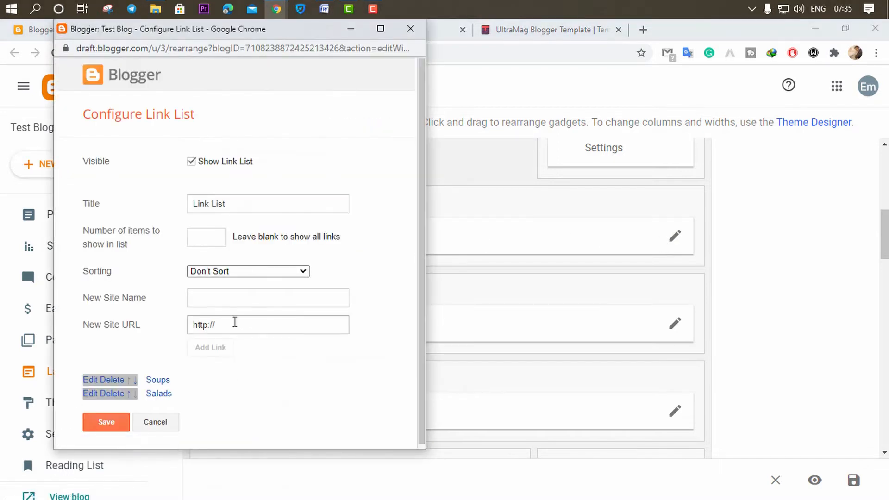
scroll(232, 324, "down", 1)
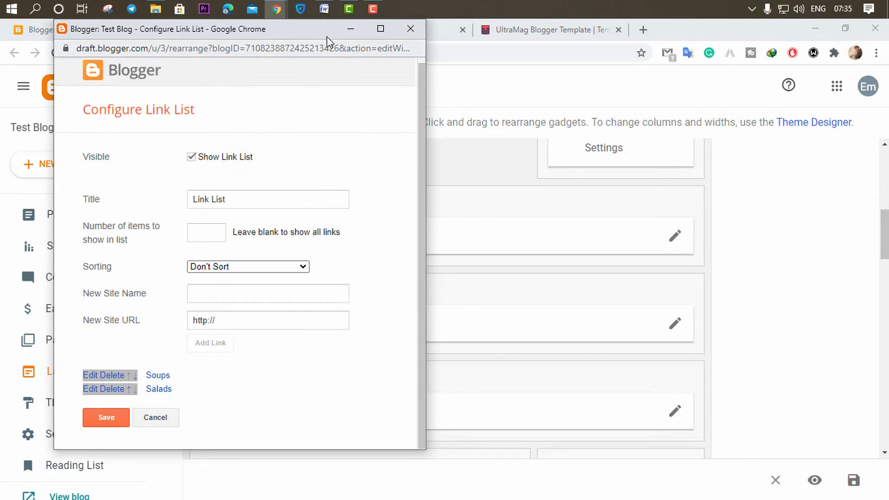
left_click(324, 8)
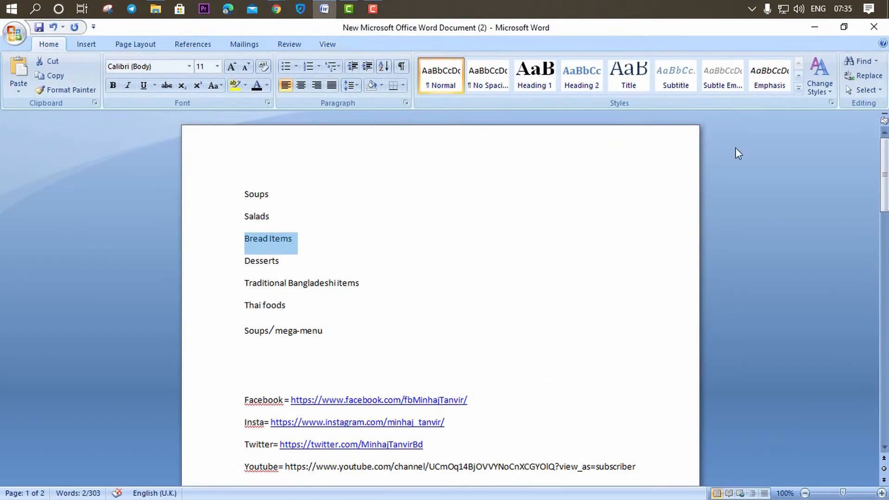
left_click(815, 26)
left_click(222, 289)
type("Bread Items")
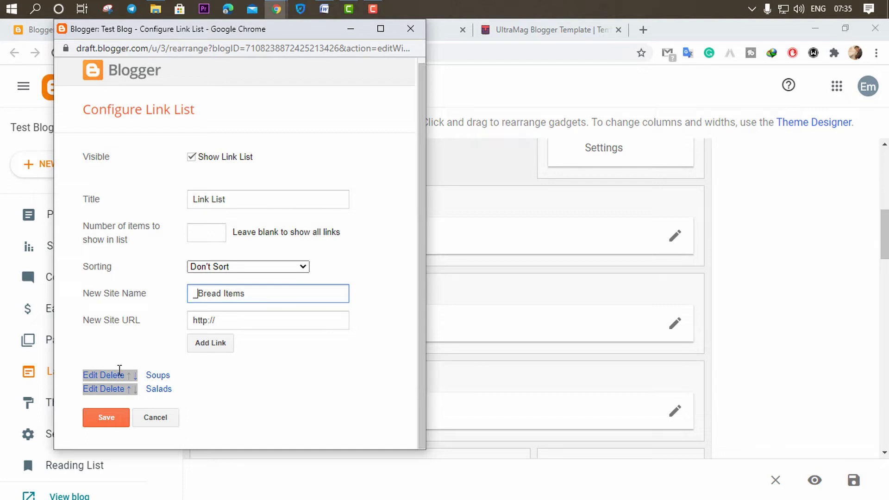
- Add the _Bread Items link, move it below Salads and save the Link List
left_click(221, 347)
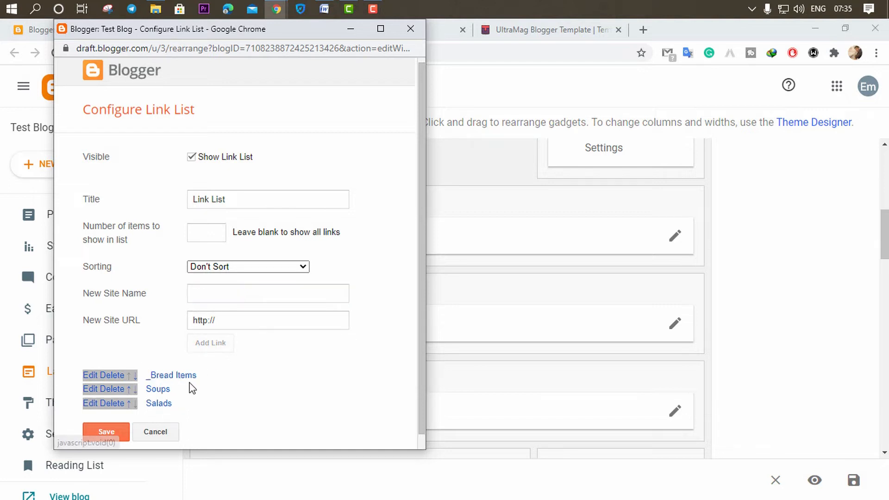
scroll(134, 368, "down", 1)
left_click(134, 362)
left_click(134, 376)
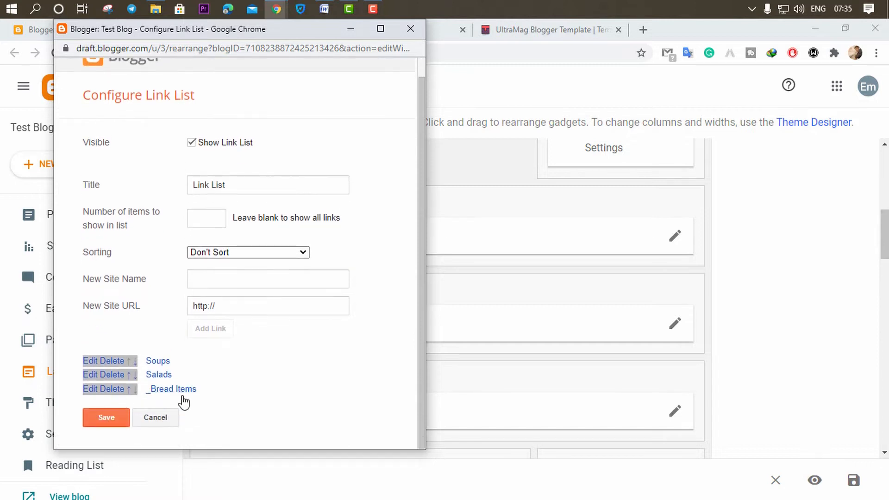
left_click(106, 424)
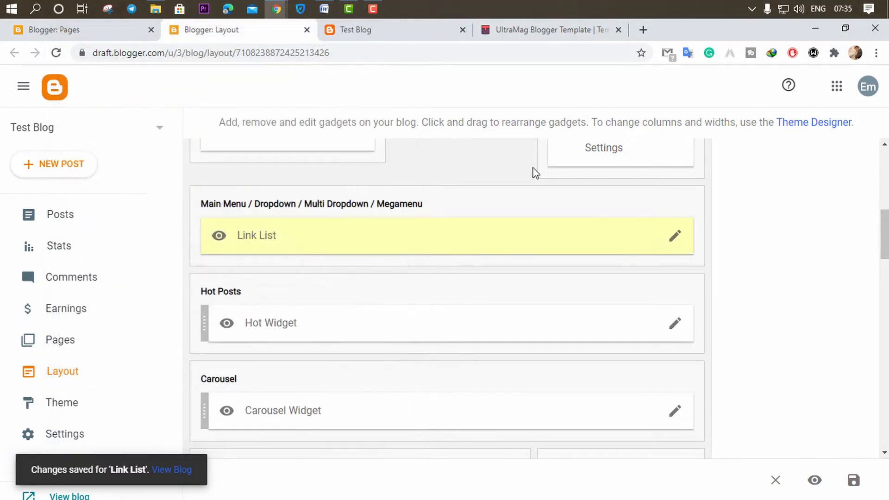
- Reload the Test Blog page and check the dropdown under Salads in the main menu
left_click(363, 28)
key("Return")
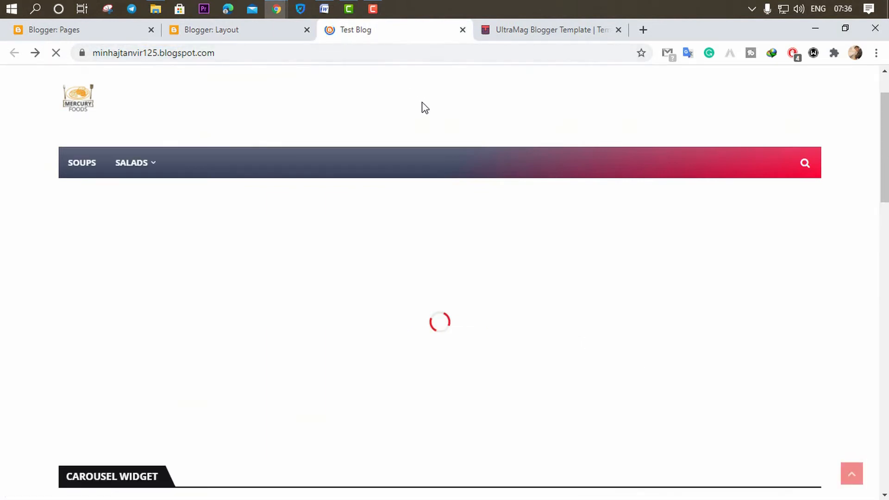
mouse_move(138, 174)
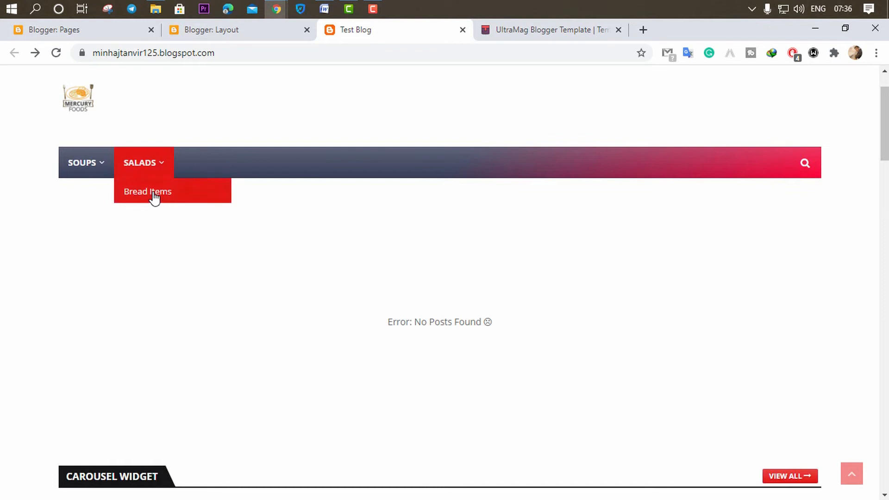
- Reopen the main menu's Link List and add a Desserts link, copying its name from the Word document
left_click(228, 31)
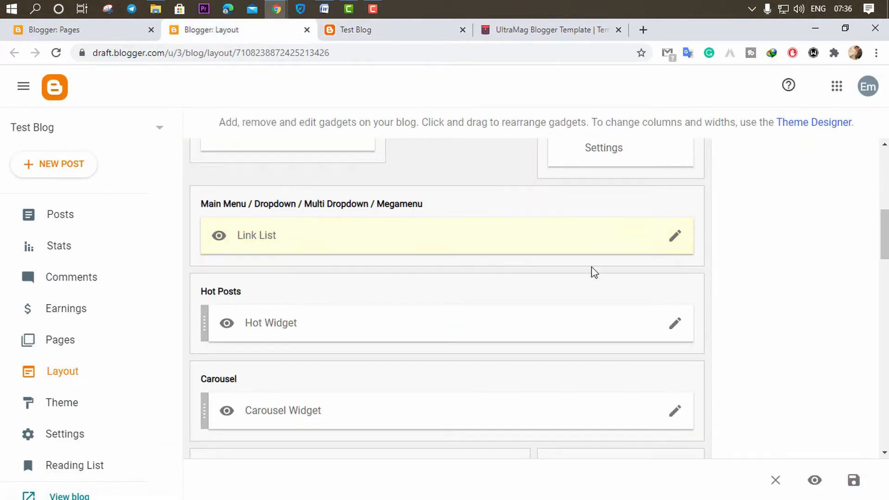
left_click(675, 235)
scroll(169, 347, "down", 1)
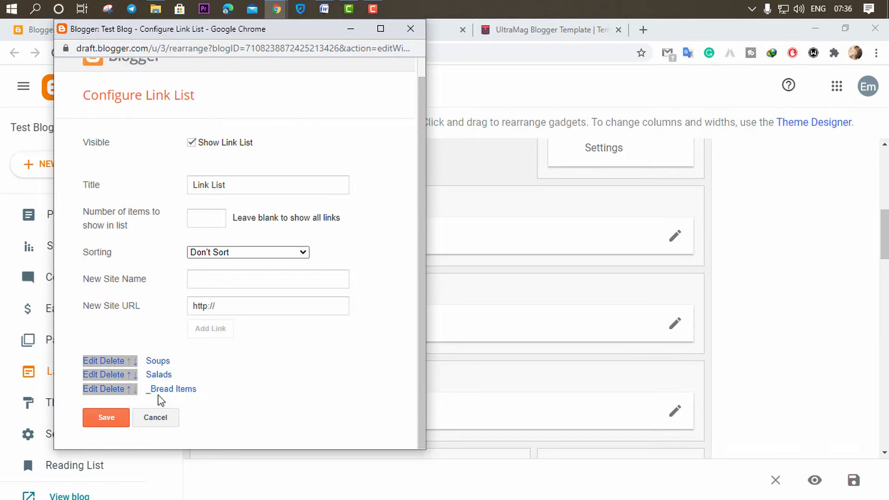
left_click(351, 29)
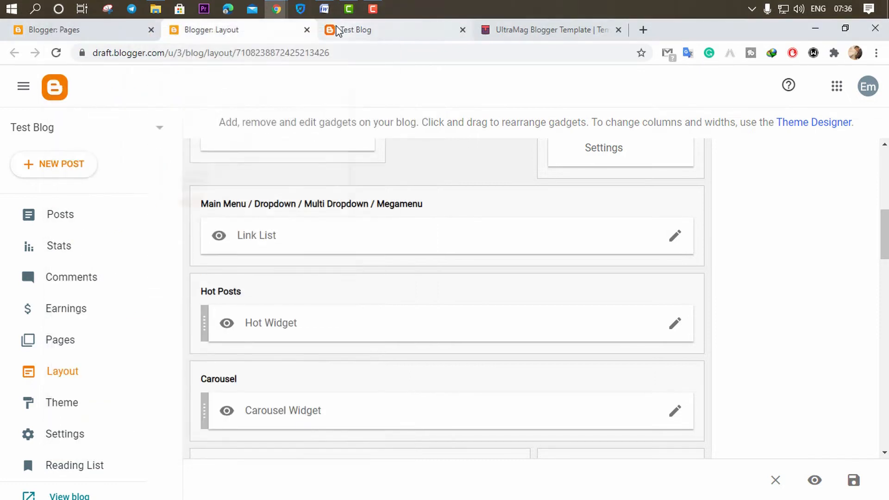
left_click(325, 8)
left_click_drag(279, 261, 243, 258)
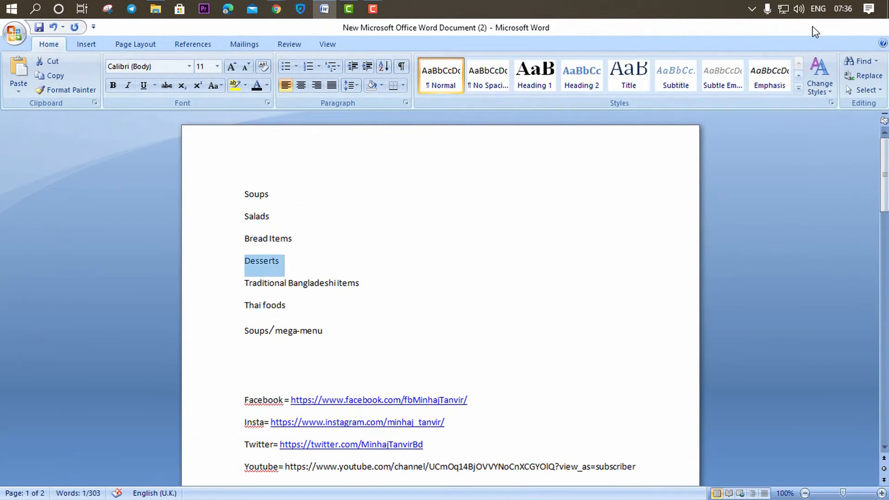
left_click(814, 28)
left_click(672, 239)
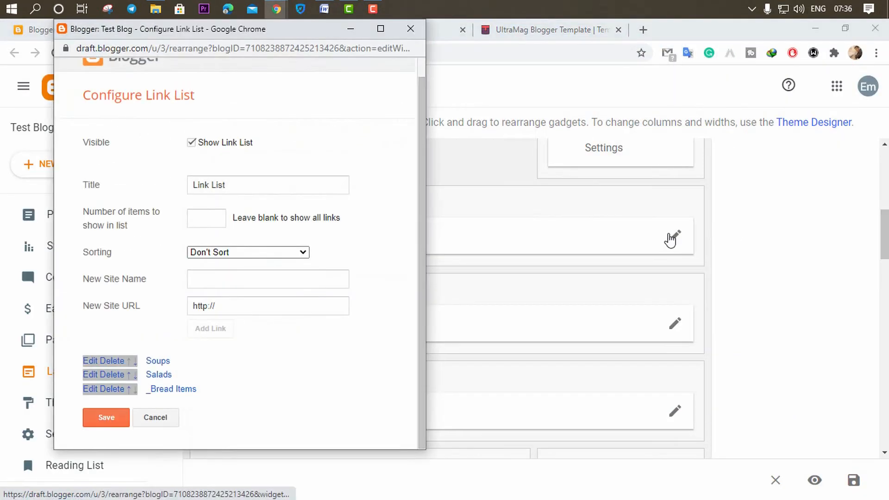
left_click(205, 286)
type("Desserts")
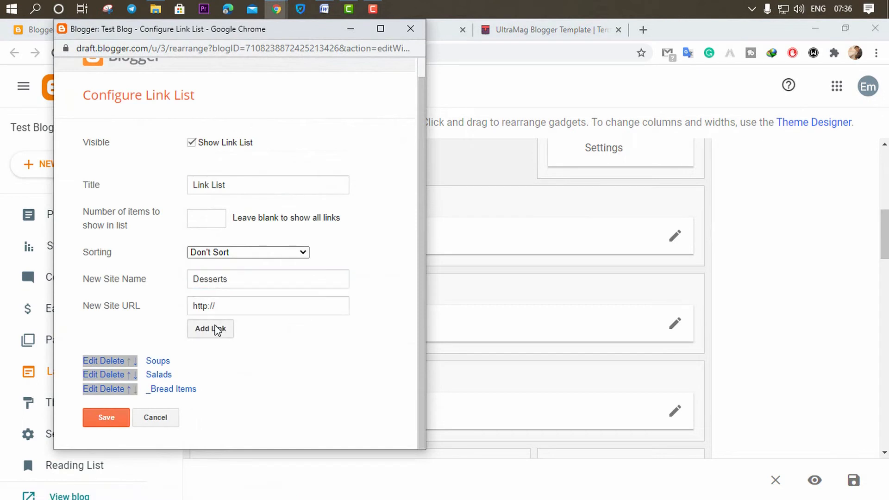
left_click(211, 329)
- Copy Traditional Bangladeshi items from the Word document and add it as a new link in the Link List
left_click(324, 9)
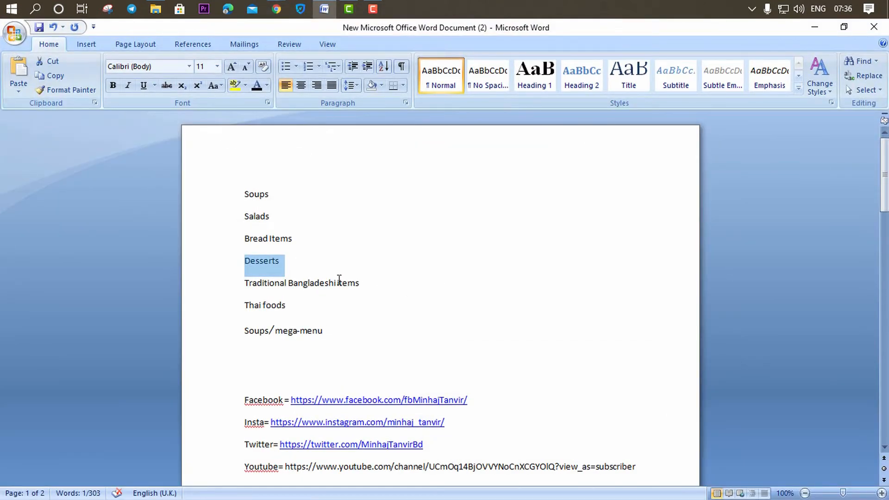
left_click_drag(368, 281, 243, 281)
key("ctrl+c")
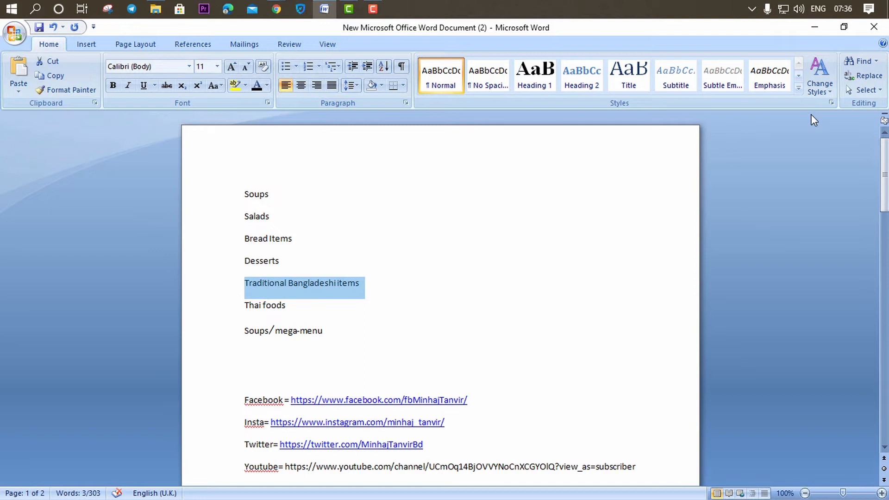
left_click(815, 27)
left_click(254, 284)
key("ctrl+v")
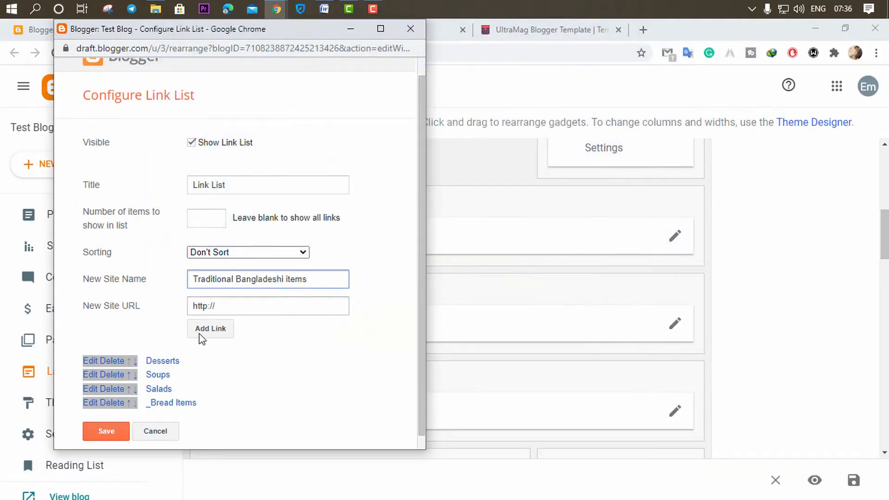
left_click(207, 328)
- Reorder the Link List so Soups comes first and Salads second, above Traditional Bangladeshi items and Desserts
scroll(159, 374, "down", 1)
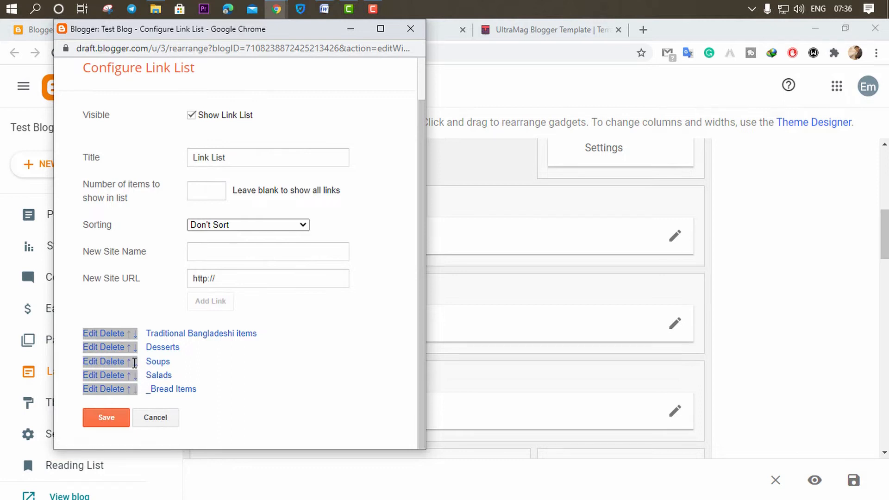
left_click(129, 362)
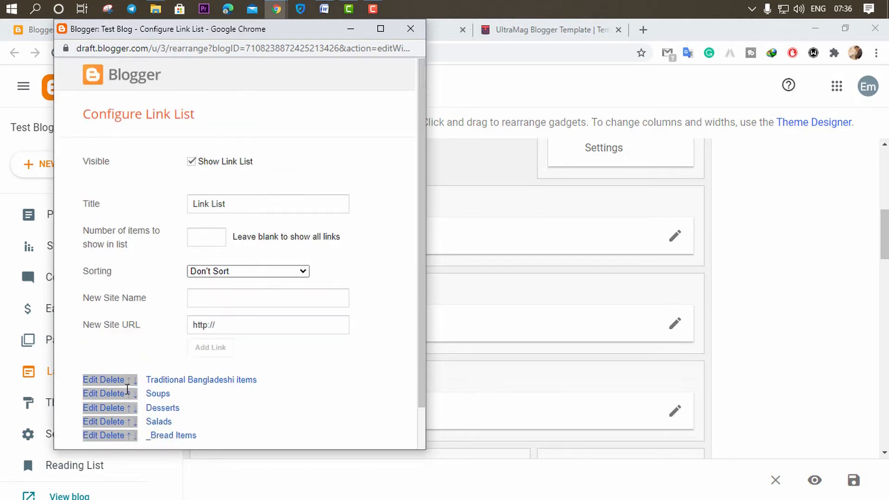
left_click(129, 394)
scroll(273, 380, "down", 1)
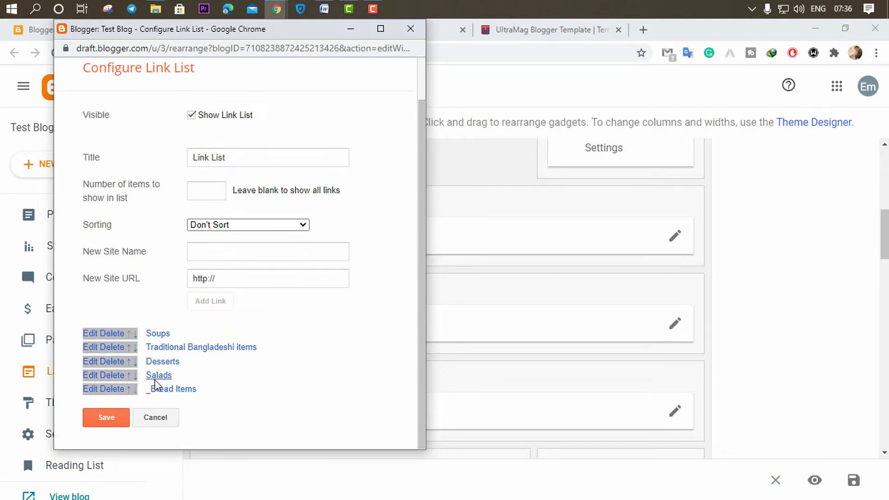
left_click(128, 376)
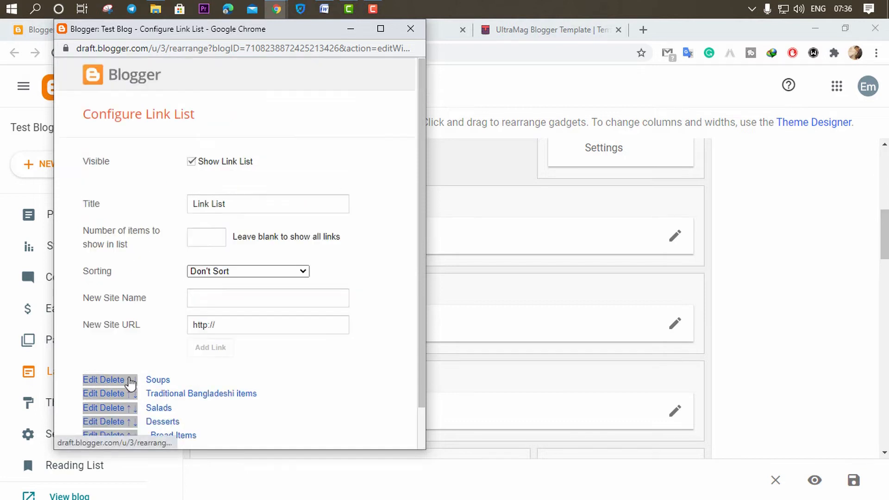
left_click(129, 364)
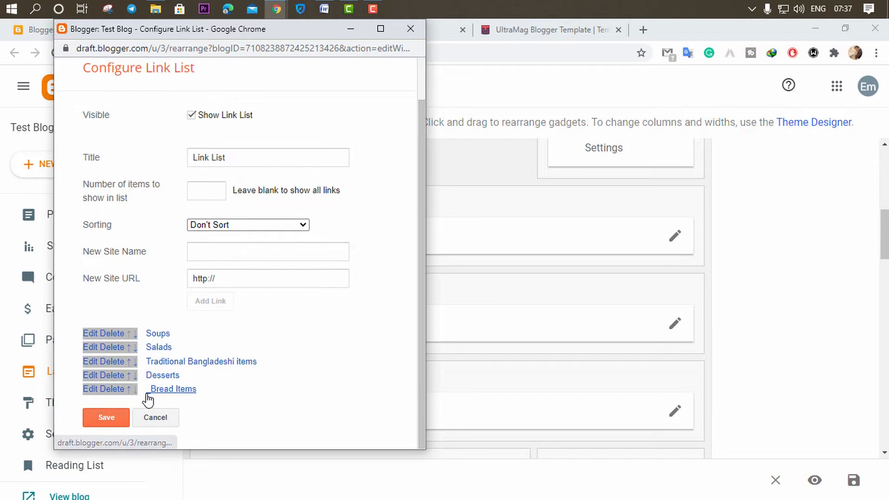
- Move _Bread Items directly below Salads and save the Link List
left_click(129, 390)
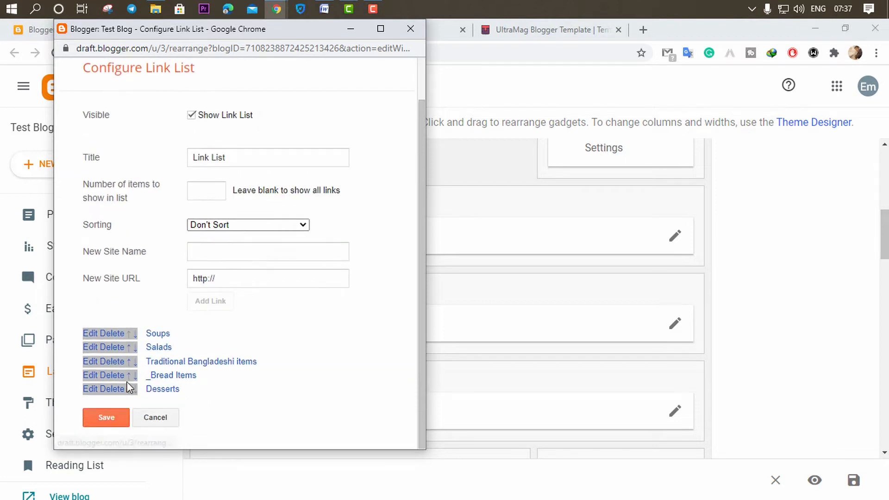
left_click(129, 375)
left_click(128, 408)
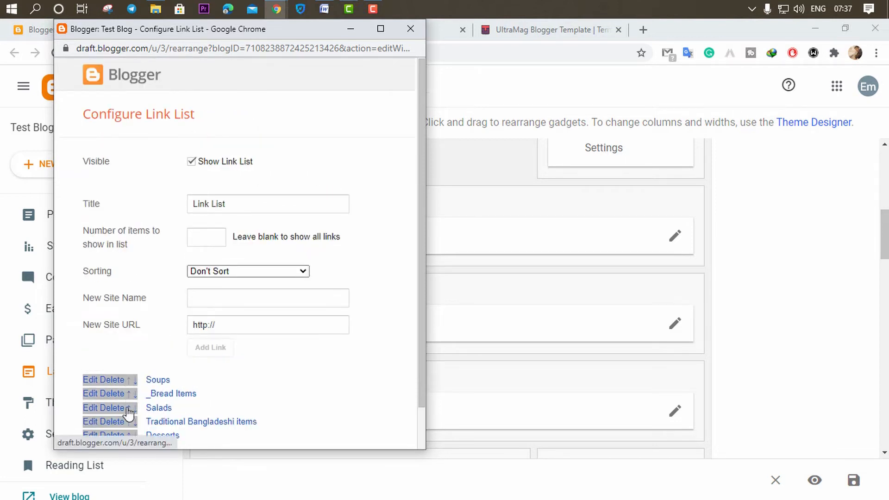
left_click(129, 408)
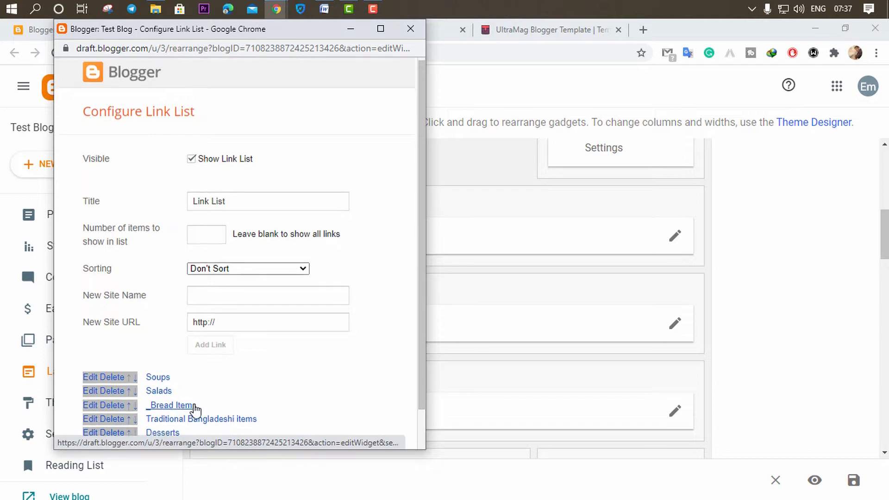
scroll(286, 380, "down", 1)
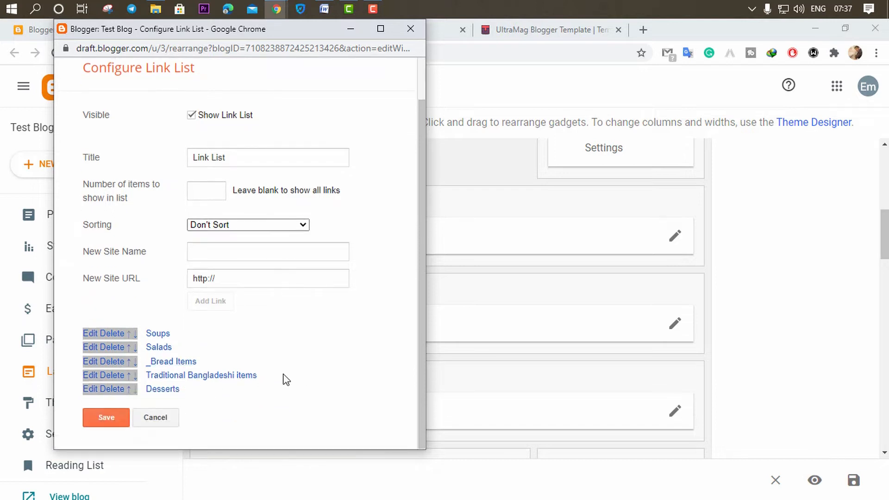
left_click(110, 419)
- Reload the Test Blog page to check the links in the main menu
left_click(394, 31)
left_click(346, 53)
key("Return")
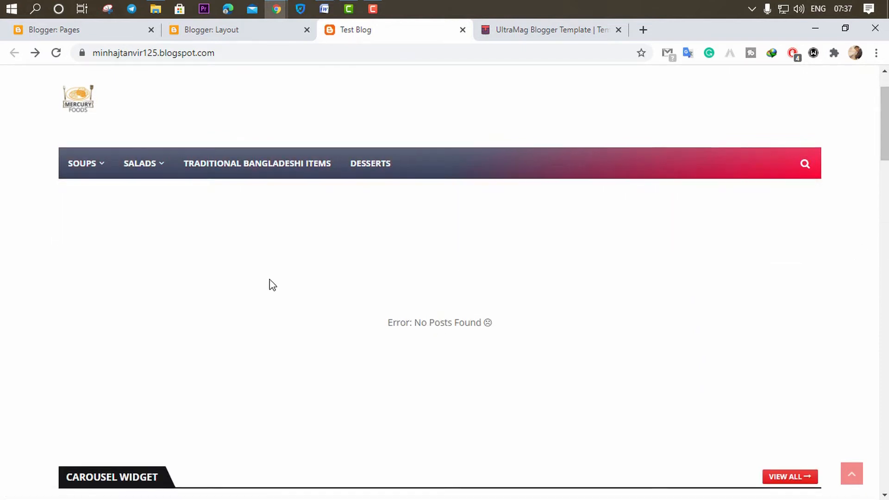
- Look through the Test Blog home page's widget sections, from the area below the main menu down to Recent Posts and Photography
scroll(214, 242, "up", 2)
scroll(463, 239, "down", 3)
scroll(416, 226, "down", 2)
scroll(101, 258, "up", 5)
scroll(551, 254, "down", 3)
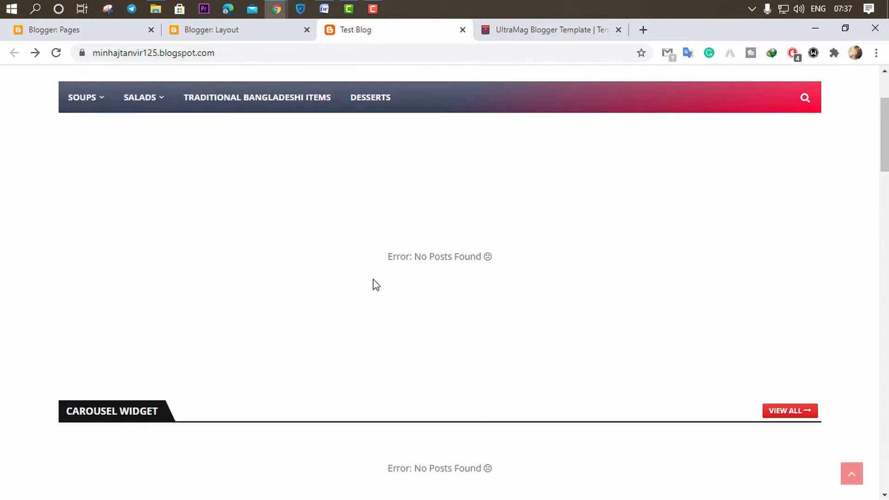
scroll(409, 245, "down", 15)
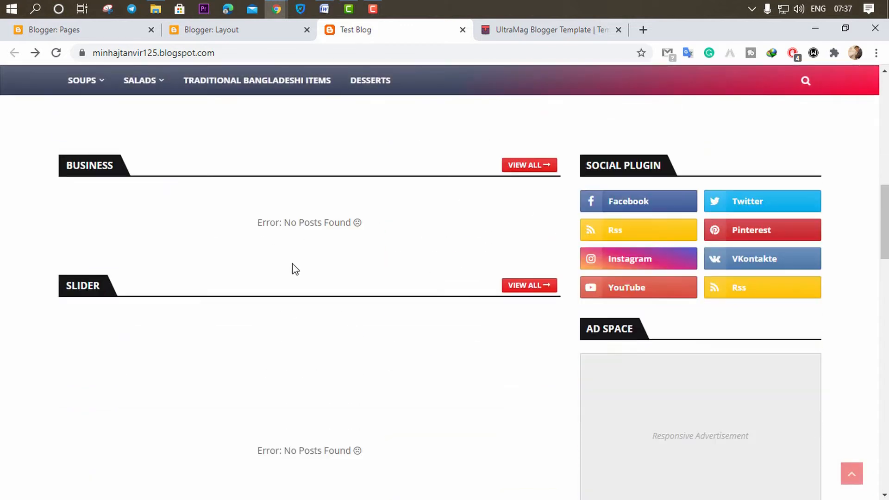
scroll(277, 305, "down", 20)
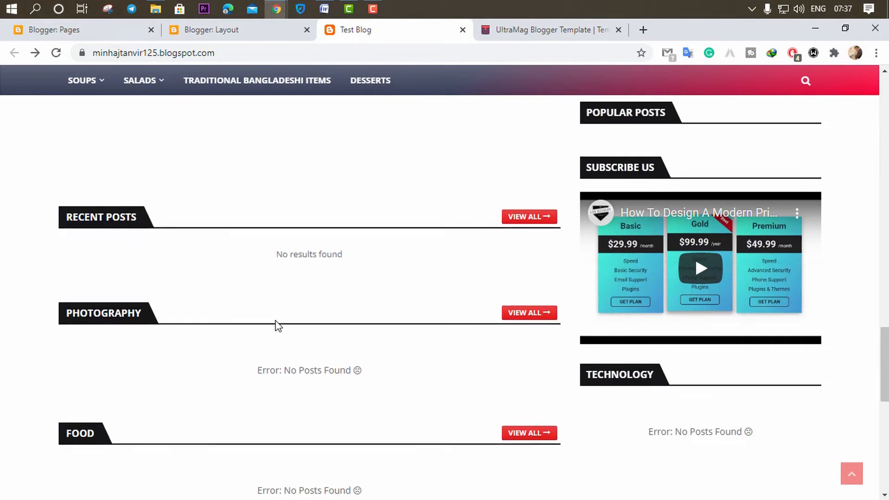
scroll(237, 318, "up", 20)
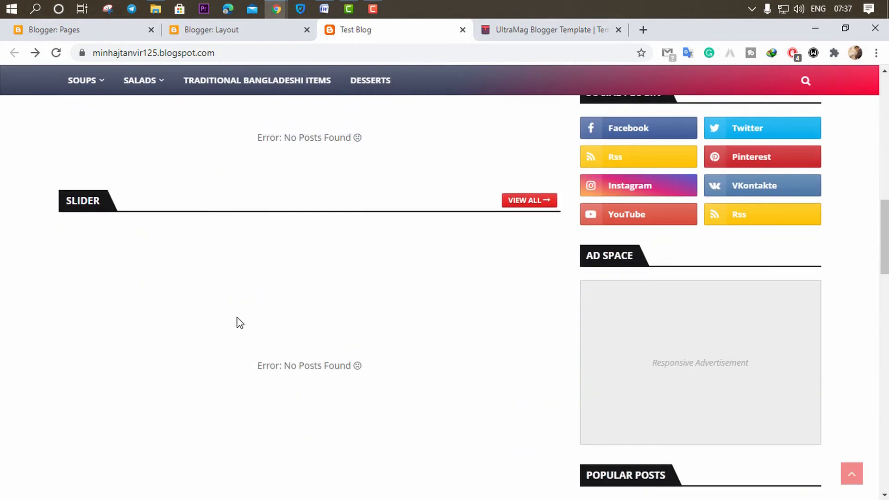
scroll(465, 274, "down", 1)
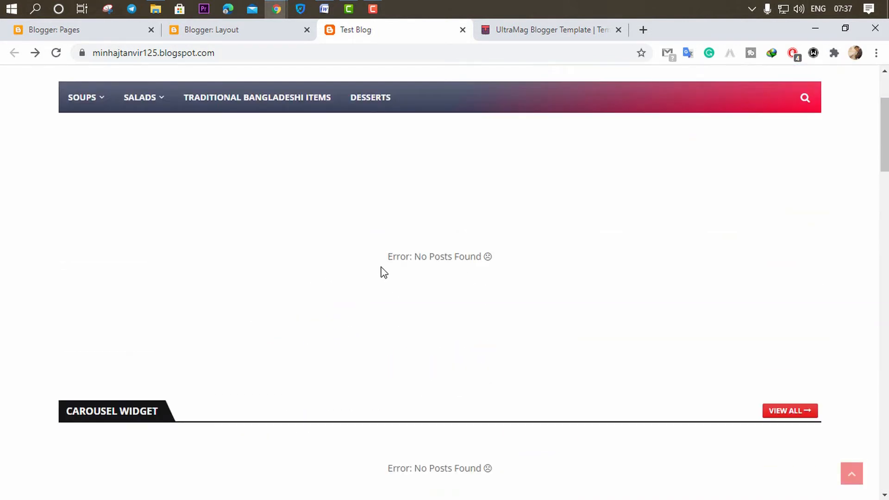
scroll(384, 272, "up", 1)
- Switch to the UltraMag demo site and examine the featured posts section below its main menu
left_click(538, 34)
scroll(370, 241, "up", 5)
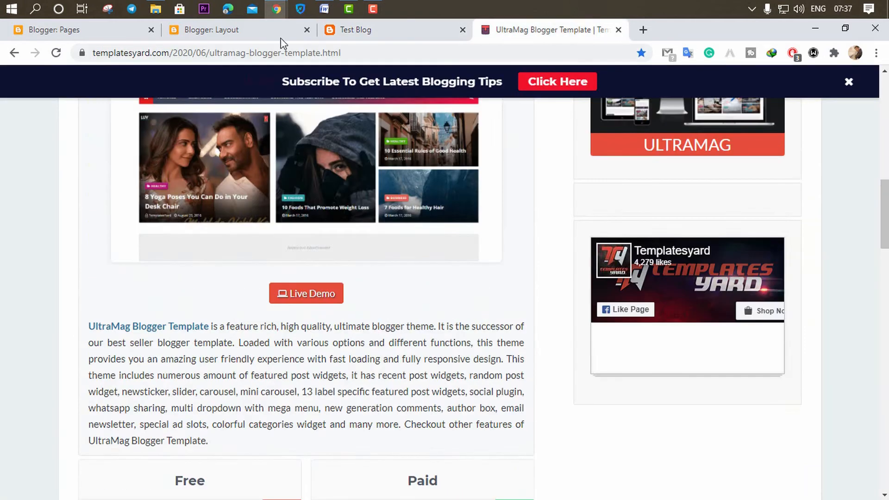
mouse_move(277, 8)
left_click(311, 76)
scroll(215, 278, "down", 4)
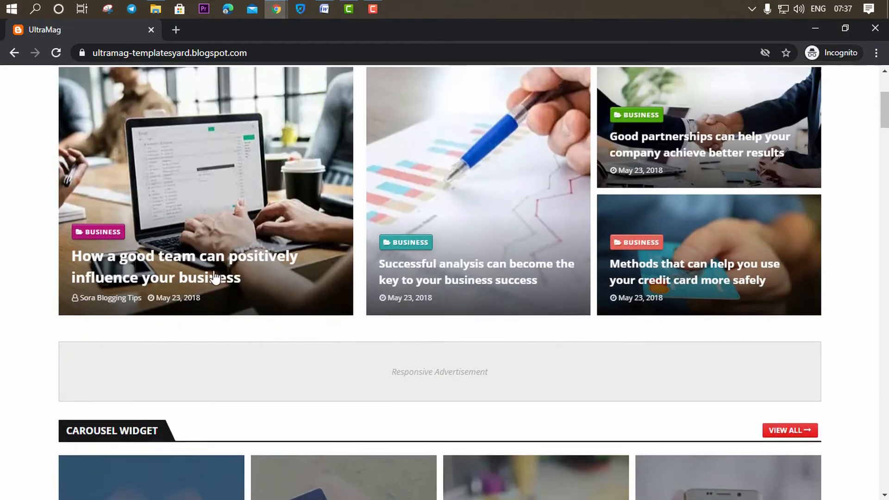
scroll(203, 266, "up", 3)
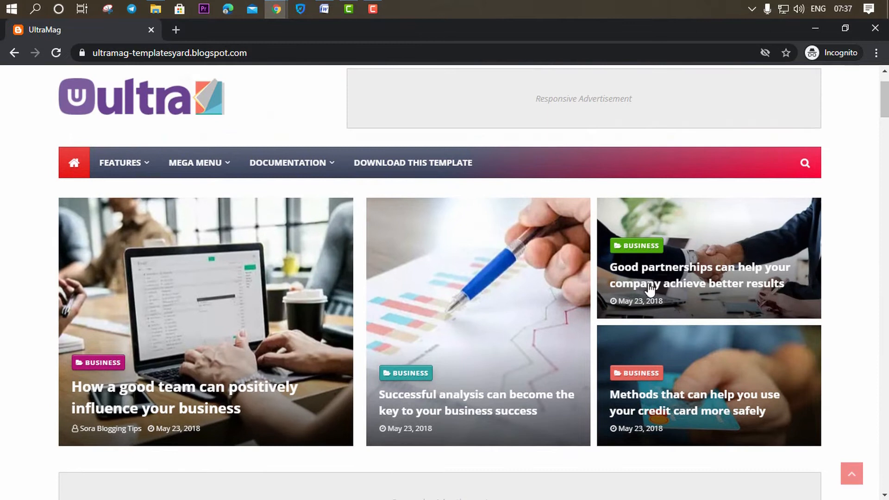
scroll(846, 272, "down", 1)
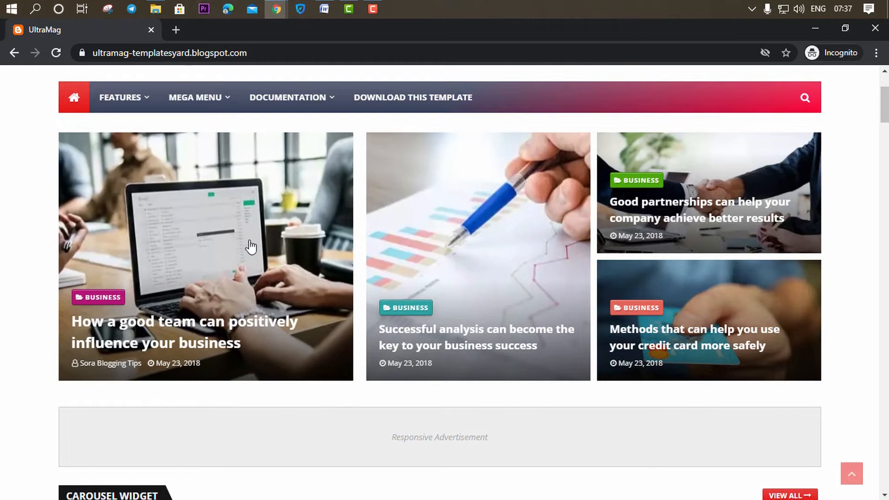
- Examine the demo site's Carousel Widget, Business and other post sections further down the home page
scroll(425, 270, "down", 5)
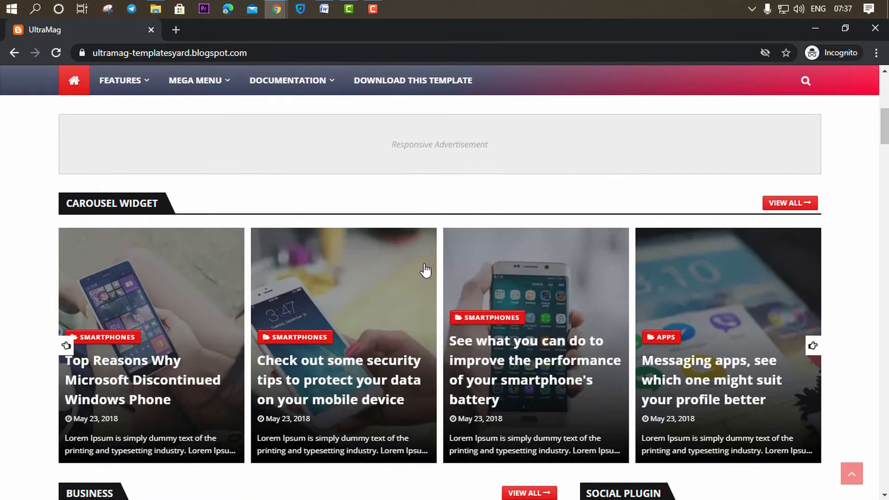
scroll(291, 348, "down", 8)
scroll(204, 315, "down", 20)
scroll(354, 334, "down", 20)
scroll(354, 336, "up", 9)
scroll(353, 336, "up", 4)
scroll(353, 338, "down", 6)
scroll(352, 338, "up", 20)
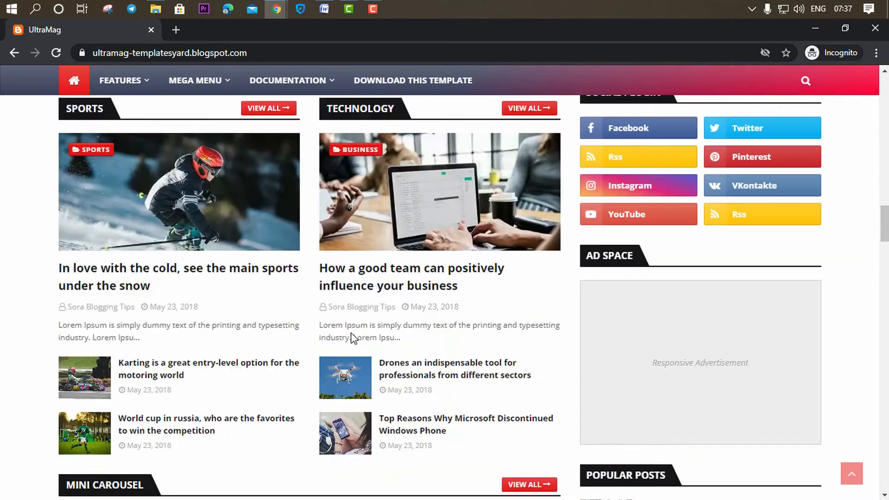
scroll(352, 338, "up", 20)
scroll(373, 341, "down", 4)
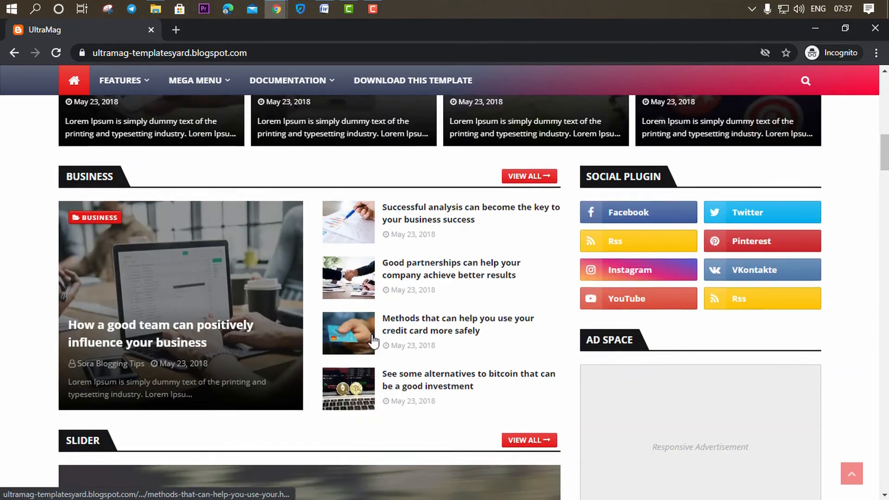
scroll(373, 341, "up", 5)
scroll(224, 258, "up", 2)
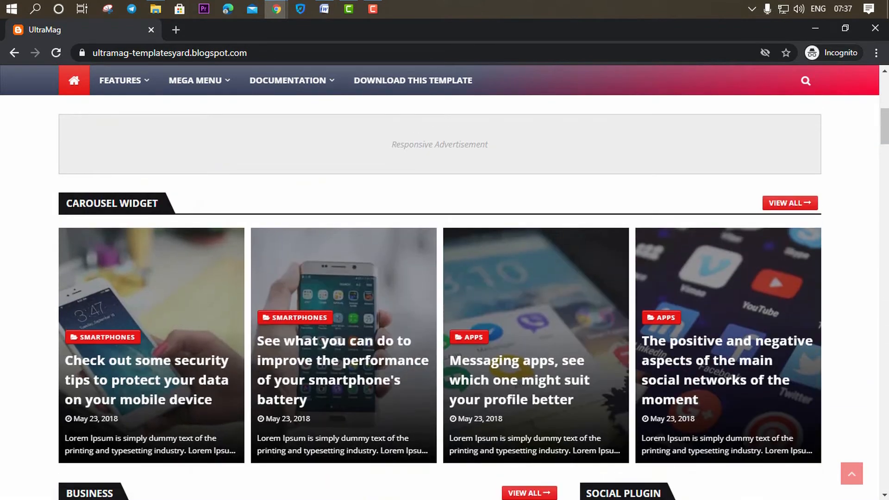
scroll(193, 214, "up", 4)
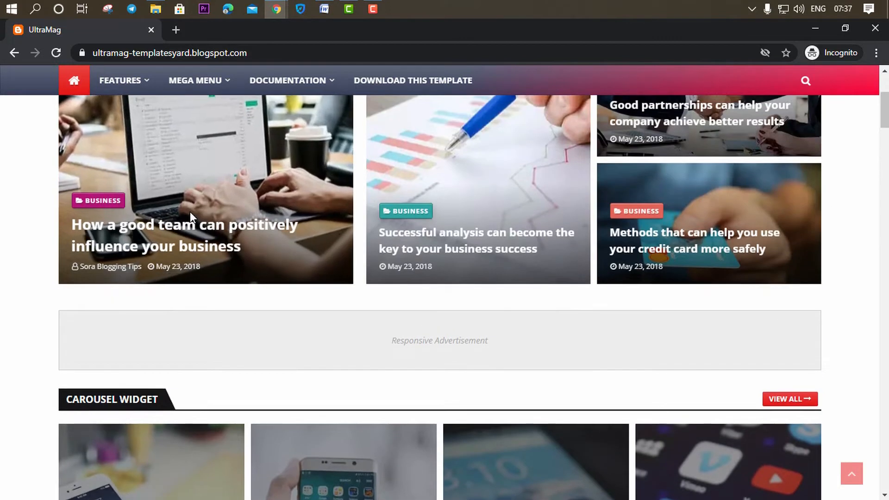
scroll(190, 216, "down", 3)
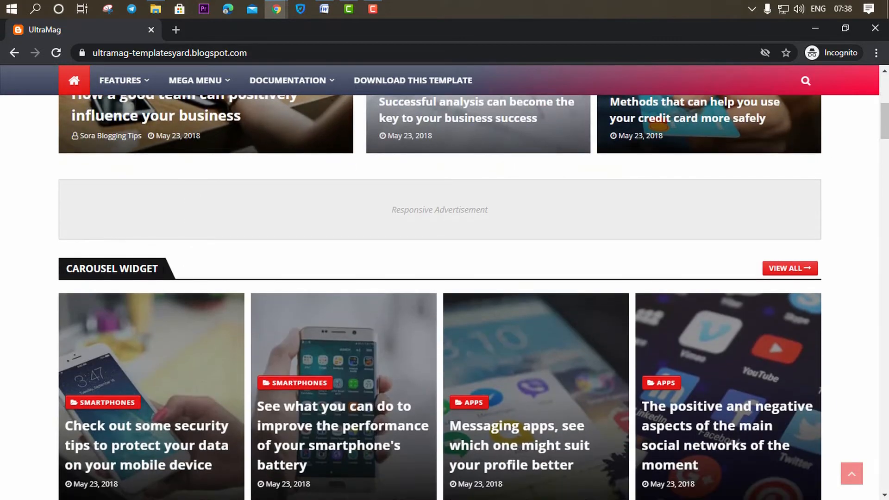
scroll(198, 273, "down", 3)
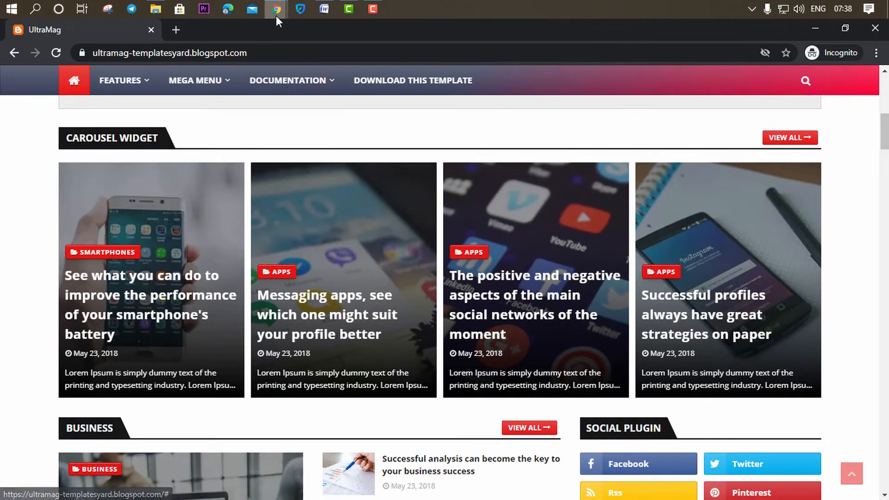
- Return to the Blogger layout and compare its Hot Posts and Carousel areas with the Test Blog home page
mouse_move(276, 16)
left_click(190, 73)
scroll(251, 91, "up", 1)
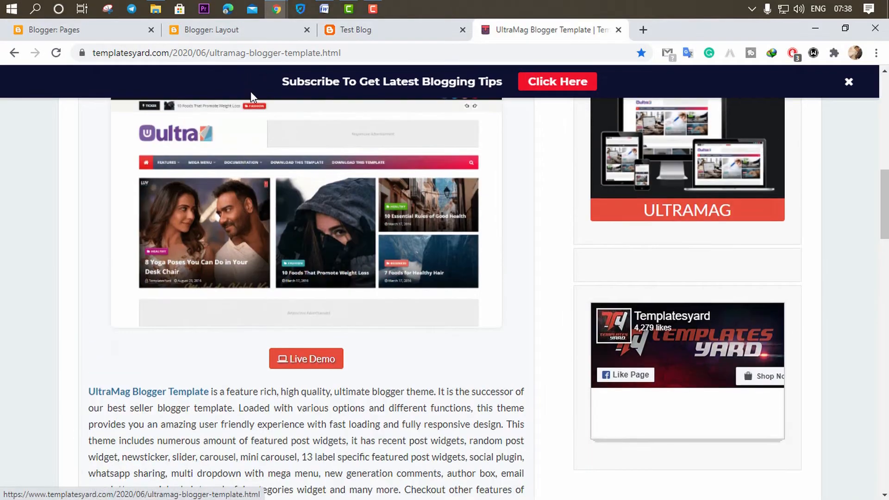
left_click(219, 33)
scroll(266, 245, "down", 1)
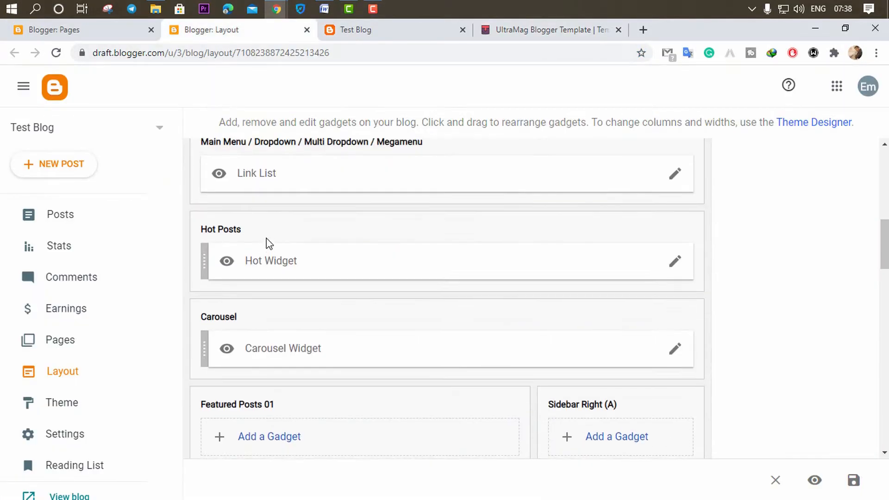
scroll(266, 232, "up", 3)
left_click(407, 30)
scroll(326, 169, "down", 2)
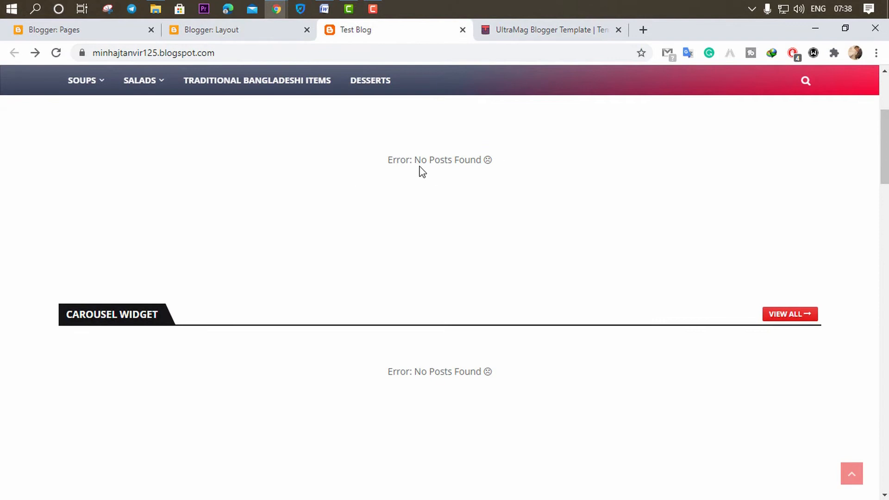
- Open the Hot Widget's settings in the layout, check its title and content, and close them without changes
left_click(257, 32)
scroll(304, 292, "up", 1)
scroll(282, 283, "down", 2)
scroll(211, 232, "down", 1)
scroll(188, 241, "up", 1)
scroll(296, 250, "down", 1)
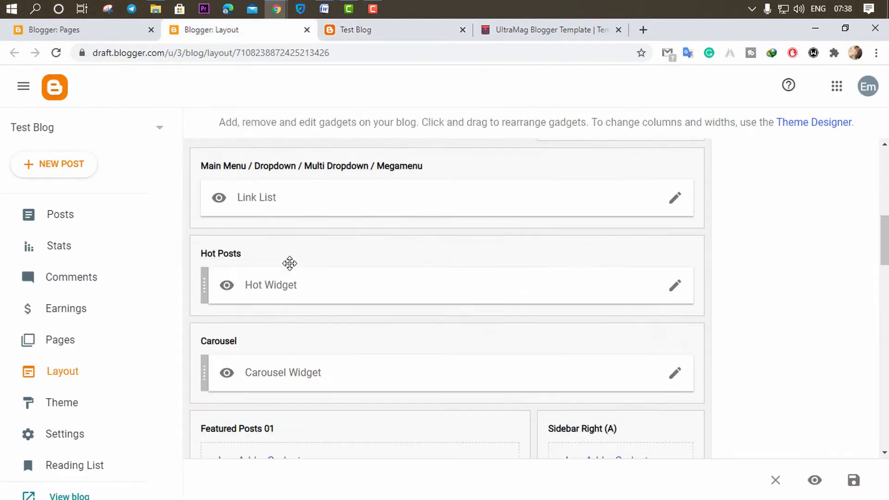
scroll(289, 264, "down", 1)
left_click(676, 264)
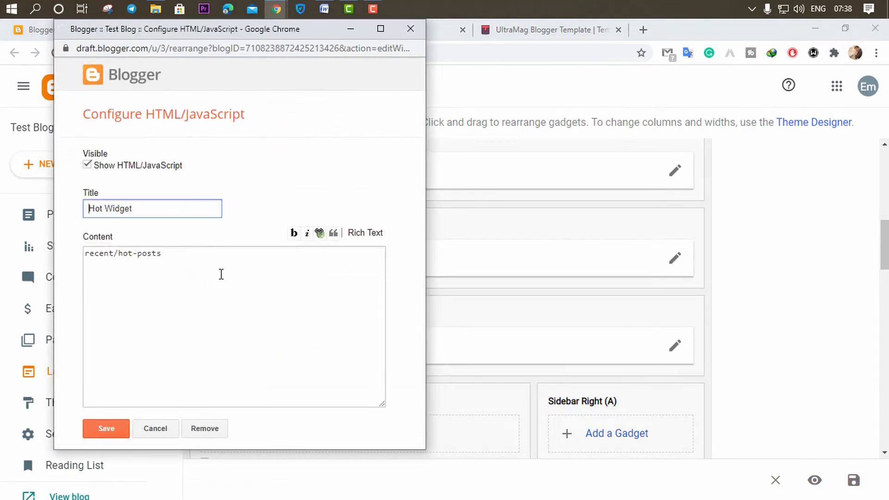
left_click(411, 29)
- Inspect the Carousel Widget's title and content in its settings and close them without changes
scroll(247, 301, "down", 2)
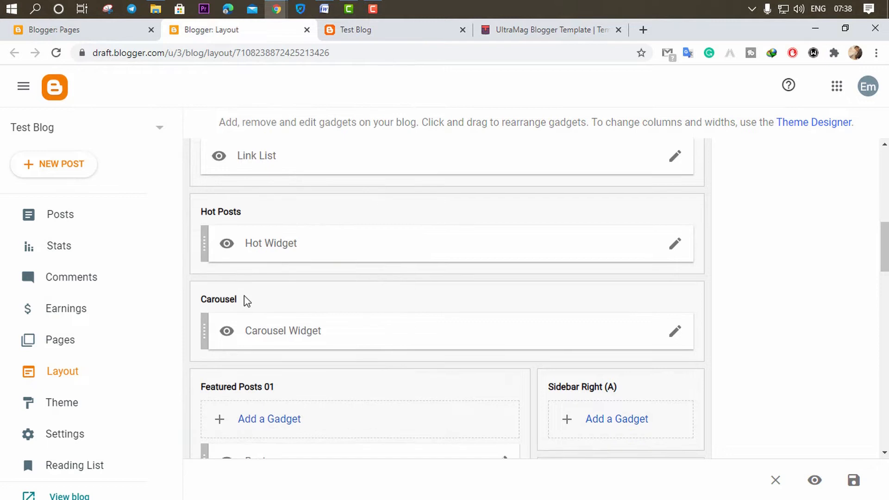
scroll(330, 319, "down", 1)
left_click(675, 216)
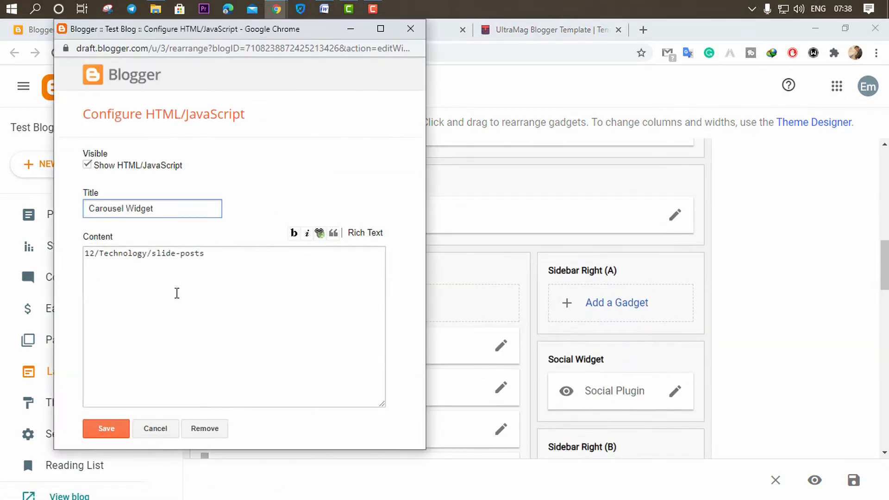
left_click(411, 28)
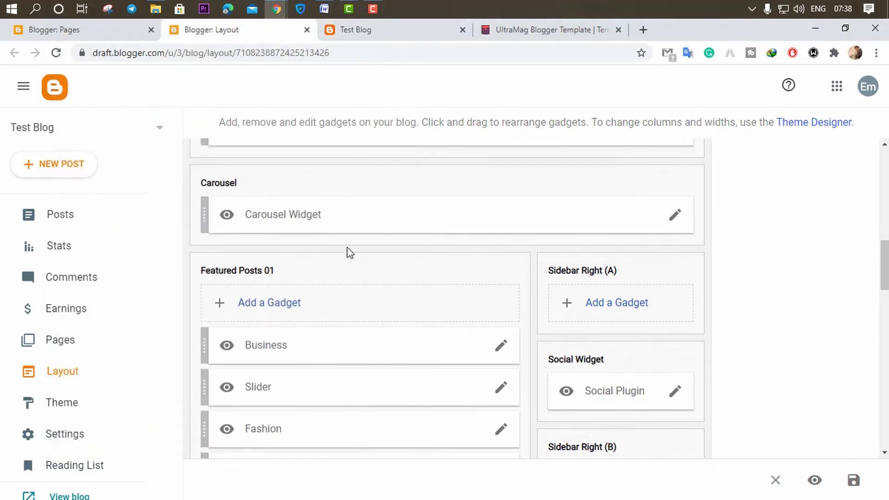
- Switch to the UltraMag demo site and review its Carousel Widget, Business section and featured posts below the main menu
left_click(568, 29)
scroll(415, 79, "up", 5)
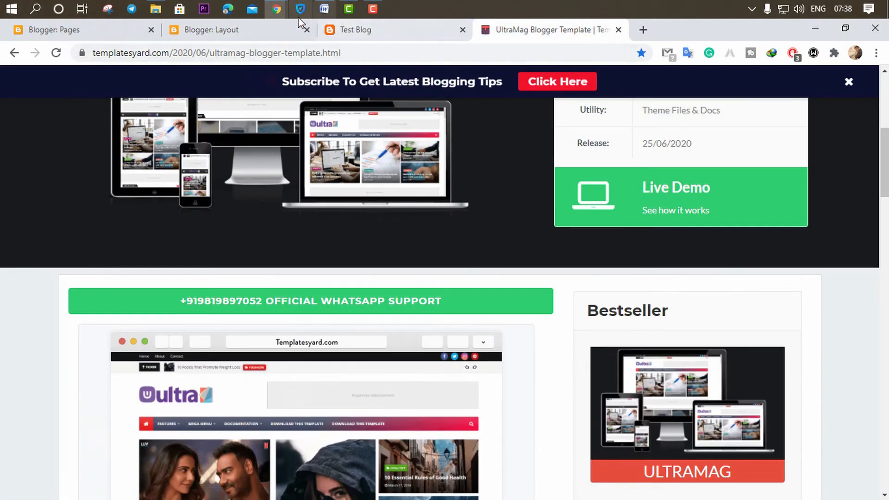
mouse_move(278, 9)
left_click(310, 69)
scroll(215, 252, "up", 3)
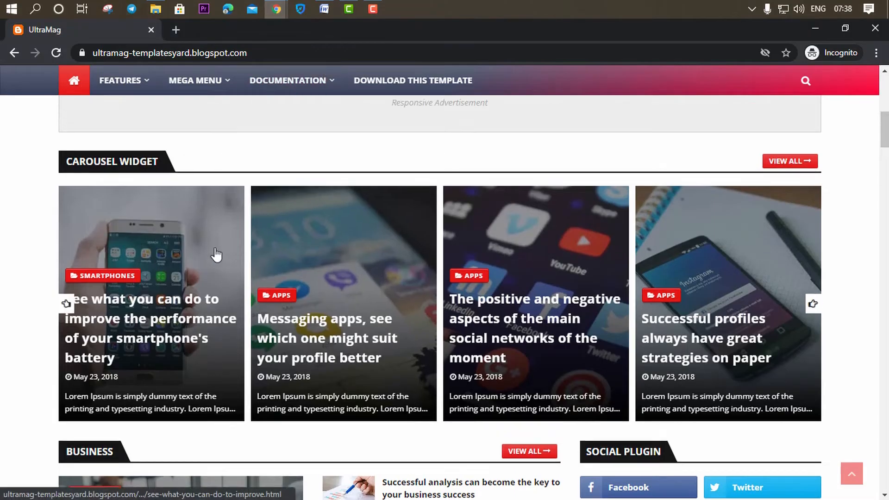
scroll(175, 236, "down", 4)
scroll(176, 230, "down", 3)
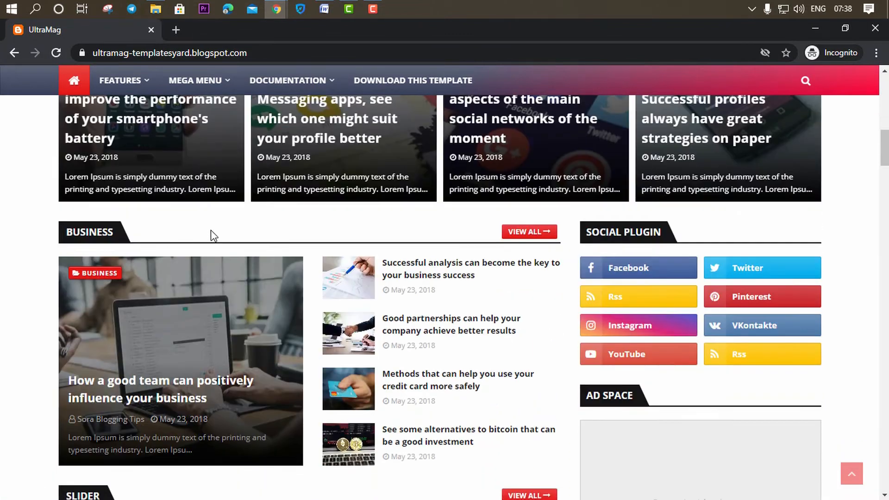
scroll(221, 227, "up", 3)
scroll(256, 215, "up", 4)
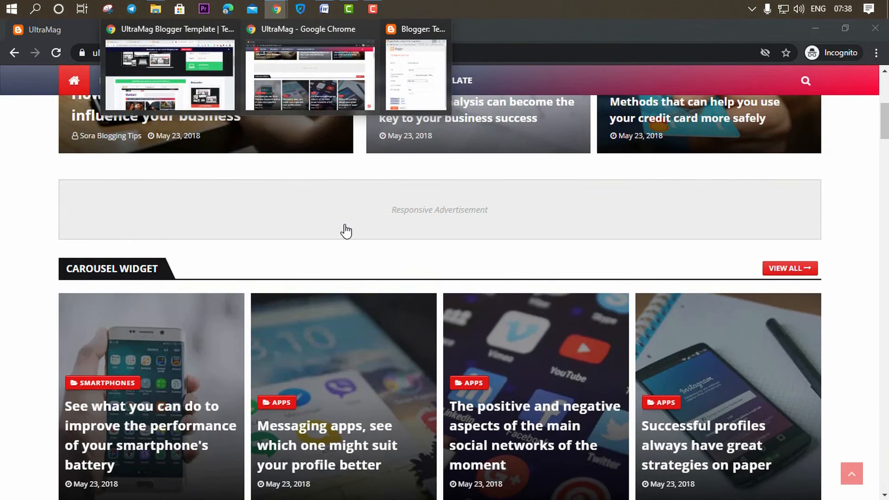
scroll(382, 249, "up", 1)
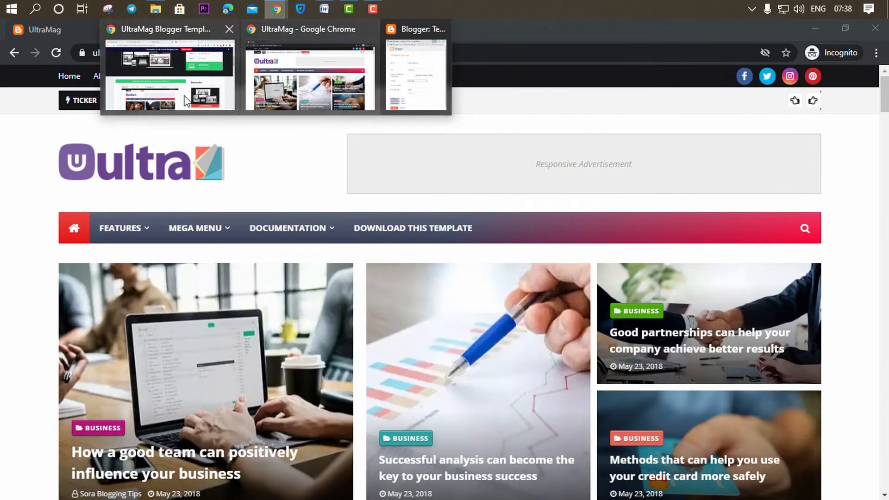
- Return to the Blogger layout and open the Carousel Widget's settings to review its content
left_click(188, 94)
left_click(217, 33)
scroll(303, 289, "down", 2)
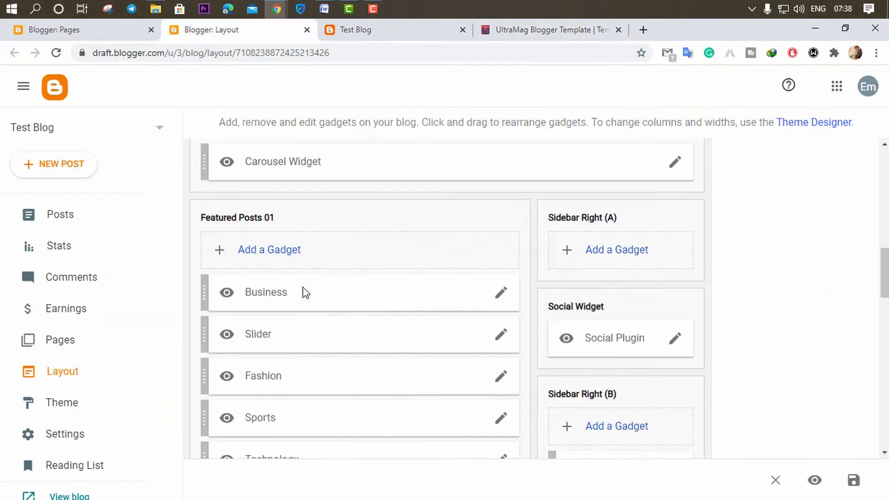
scroll(304, 284, "up", 1)
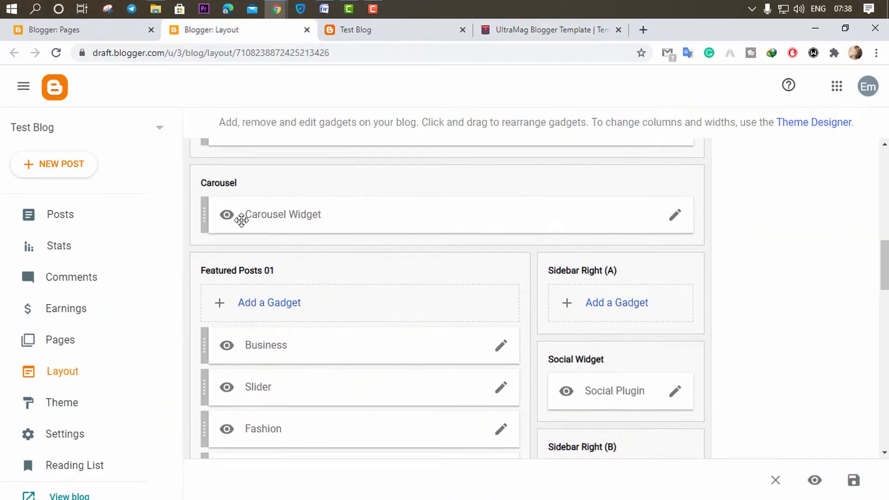
left_click(673, 218)
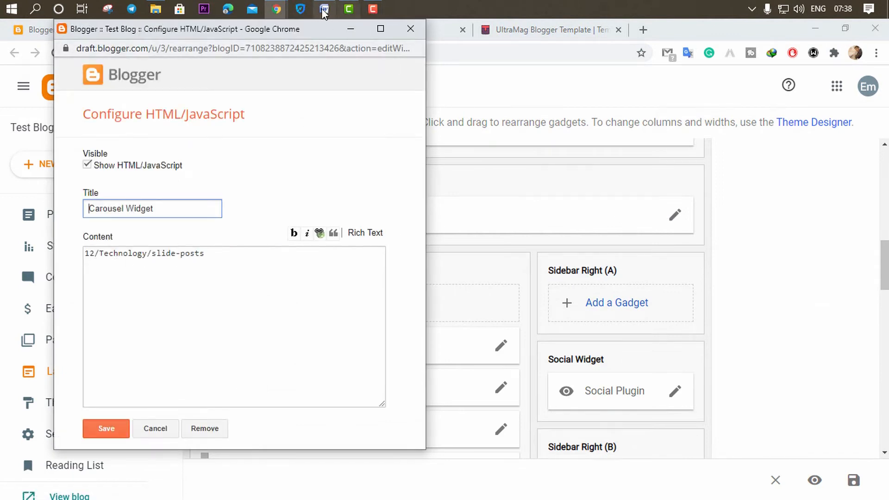
- On the UltraMag demo site, advance the Carousel Widget repeatedly to see how its posts cycle
mouse_move(276, 8)
left_click(336, 93)
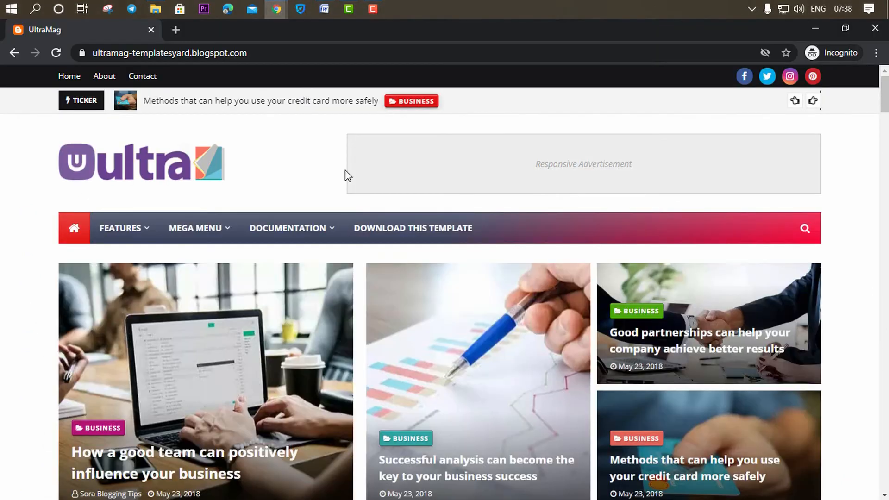
scroll(308, 322, "down", 10)
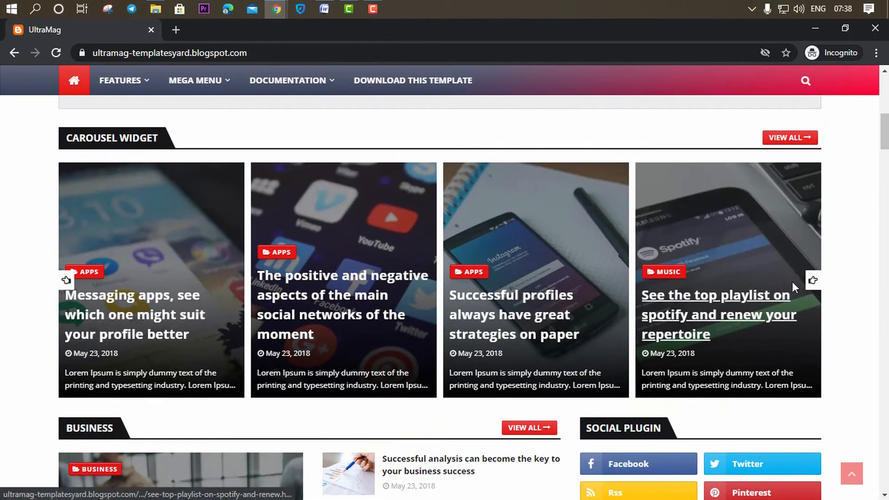
left_click(813, 281)
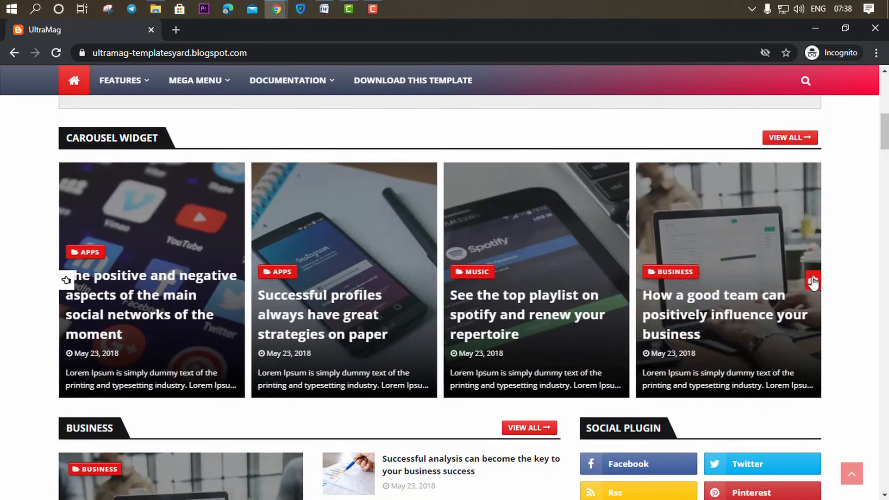
left_click(813, 280)
left_click(813, 280)
triple_click(813, 281)
triple_click(813, 282)
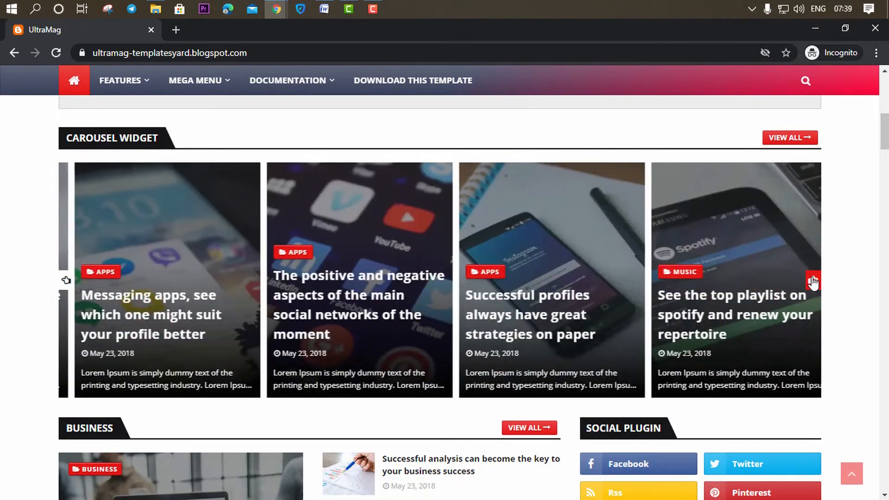
triple_click(813, 281)
left_click(814, 281)
scroll(232, 295, "up", 1)
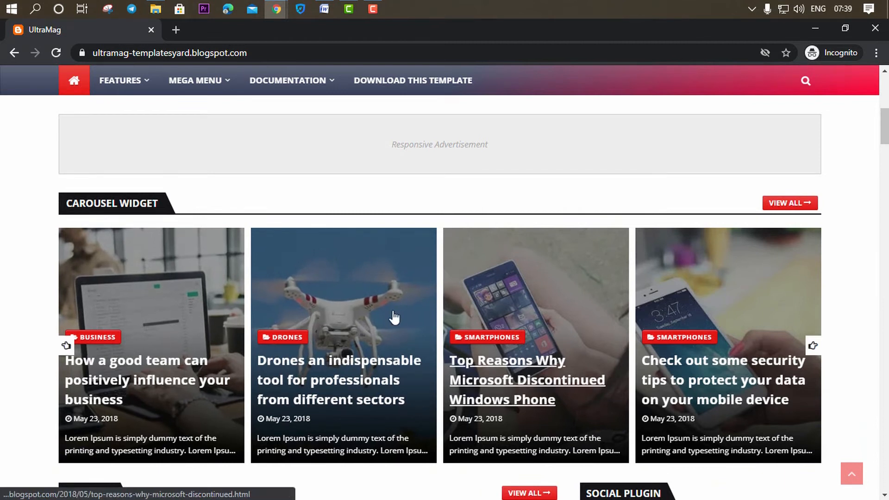
- Back in the Blogger layout, open the Carousel Widget's settings and set the post count in its content to 10
mouse_move(280, 8)
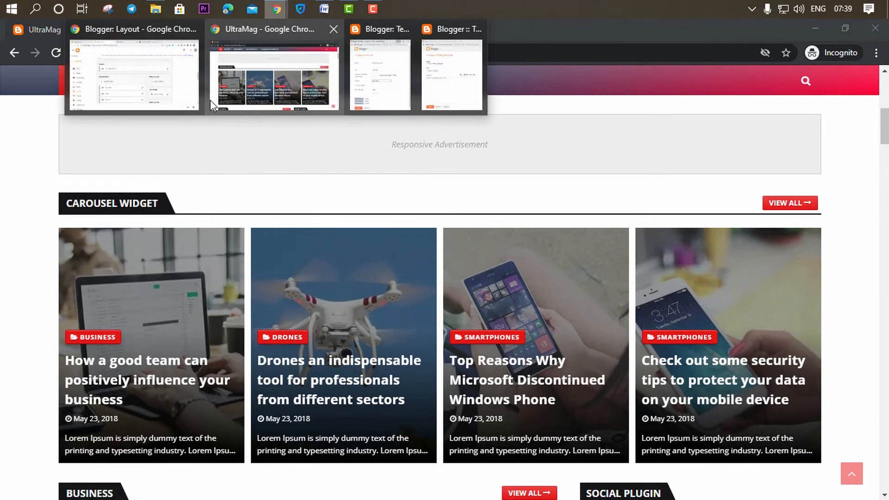
left_click(156, 84)
scroll(758, 292, "up", 1)
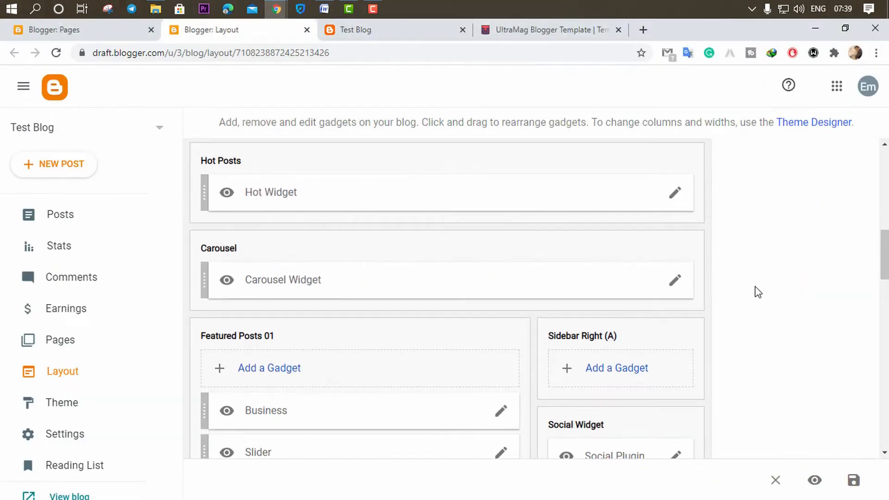
left_click(675, 279)
left_click_drag(185, 209, 86, 207)
left_click(141, 267)
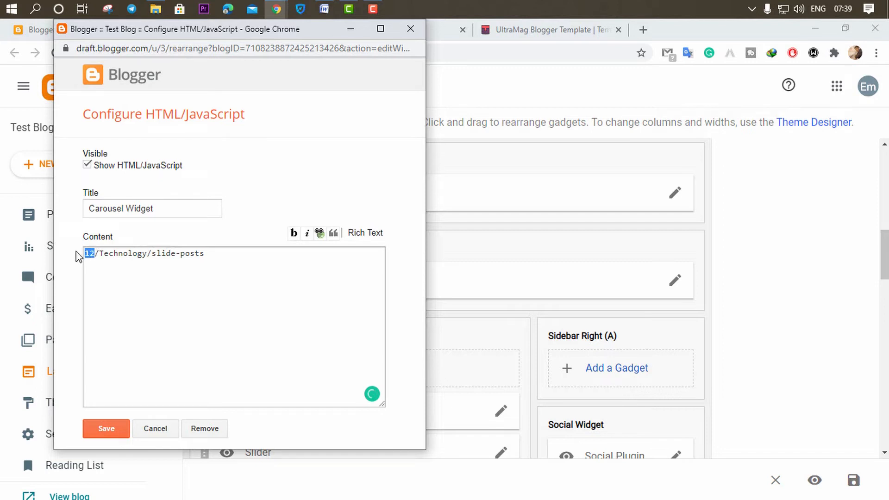
type("6")
key("BackSpace")
type("12")
key("BackSpace")
key("BackSpace")
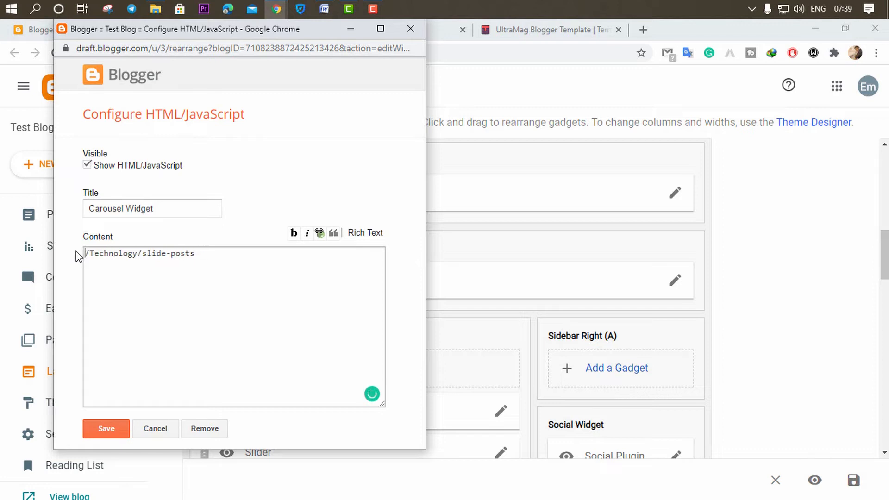
type("10")
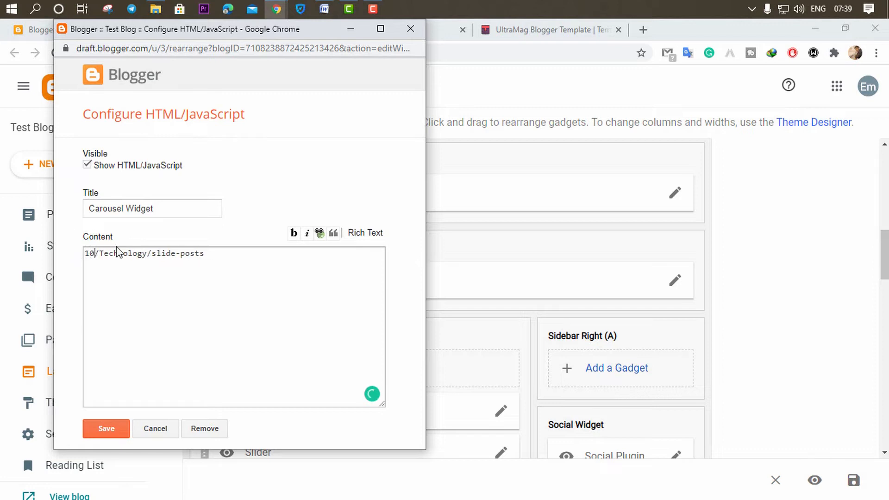
- Replace the Technology label in the Carousel Widget's content with Salads copied from the Word document, and save the widget
left_click_drag(148, 257, 99, 259)
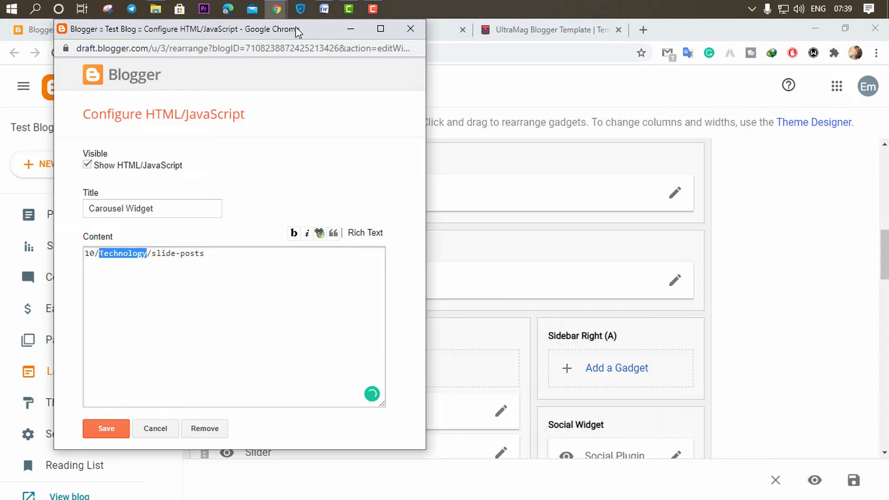
left_click(324, 9)
left_click(282, 224)
left_click_drag(278, 218, 246, 213)
key("ctrl+c")
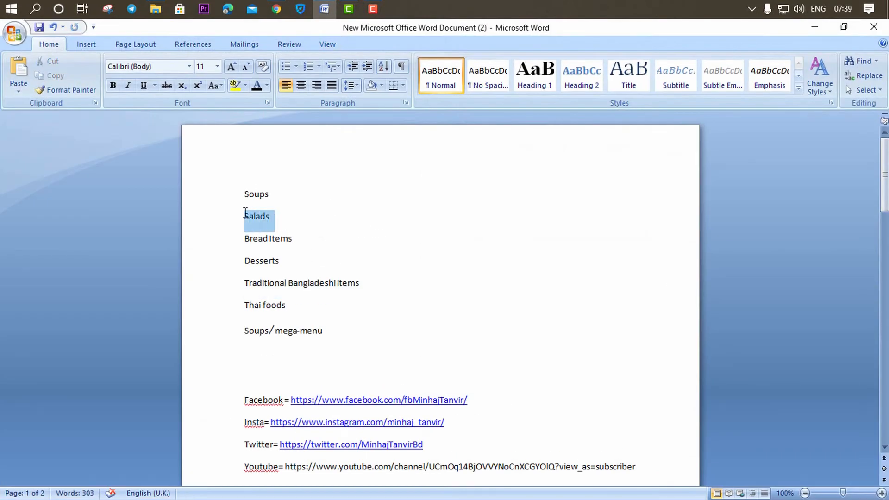
left_click(813, 26)
key("ctrl+v")
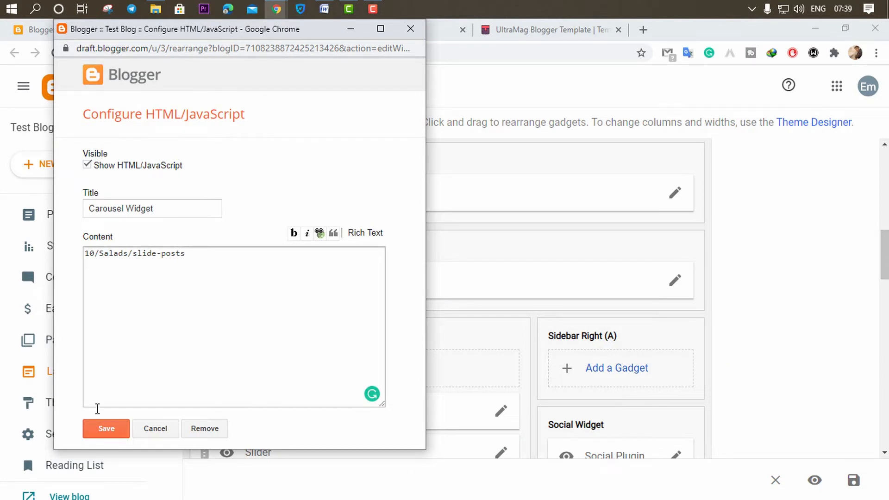
left_click(104, 421)
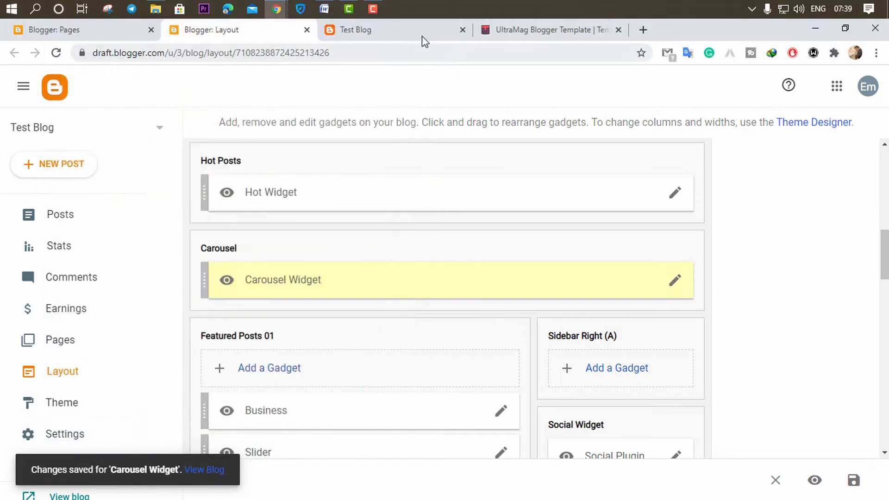
- Reload the Test Blog home page and check its Carousel Widget section
left_click(422, 36)
left_click(364, 52)
key("Return")
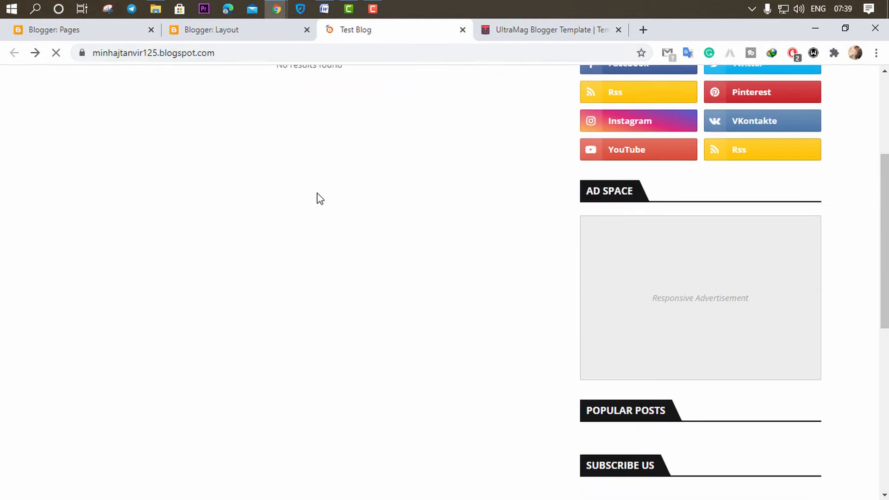
scroll(321, 175, "down", 6)
scroll(280, 175, "up", 2)
scroll(515, 244, "down", 3)
scroll(370, 244, "down", 2)
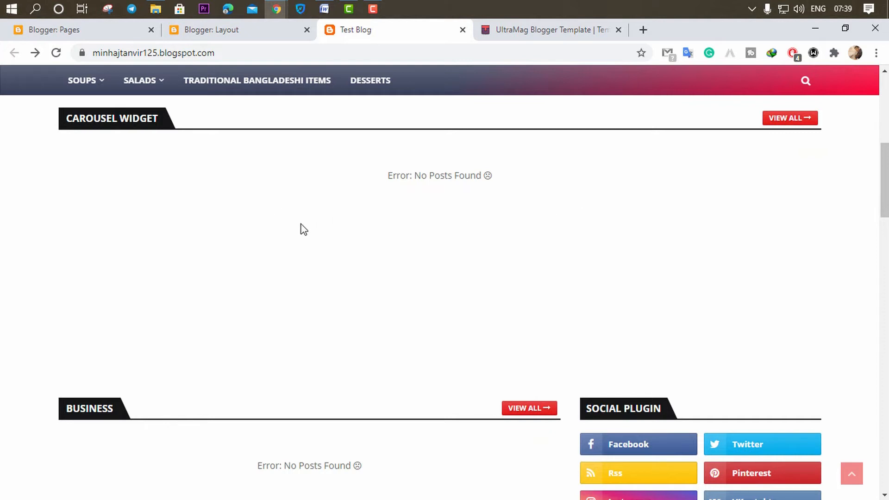
scroll(517, 244, "up", 1)
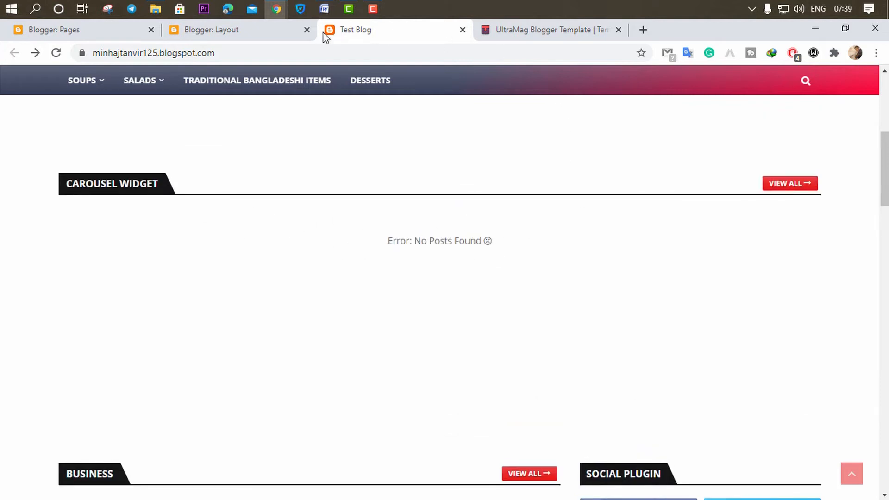
- Bring up the leftover Link List configuration window and close it without changes
mouse_move(278, 10)
left_click(413, 74)
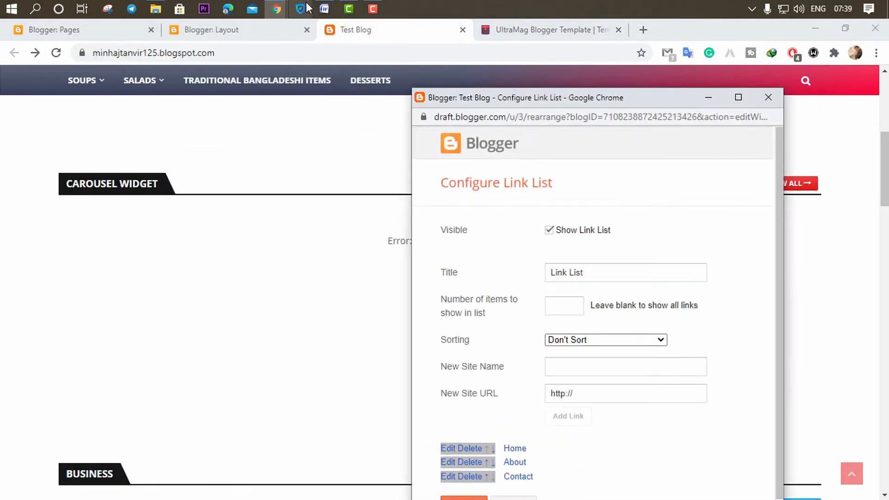
left_click(768, 97)
mouse_move(278, 9)
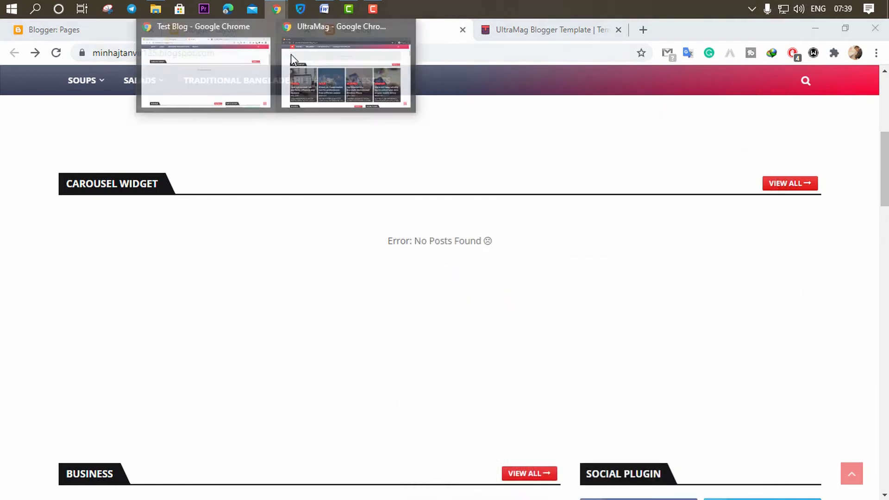
- Compare the Carousel Widget section of the UltraMag demo site with the one on the Test Blog home page
left_click(291, 55)
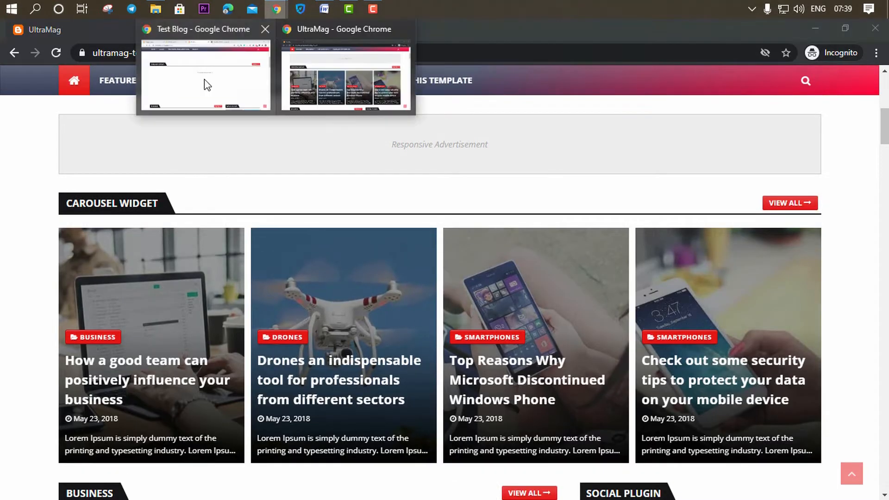
left_click(206, 85)
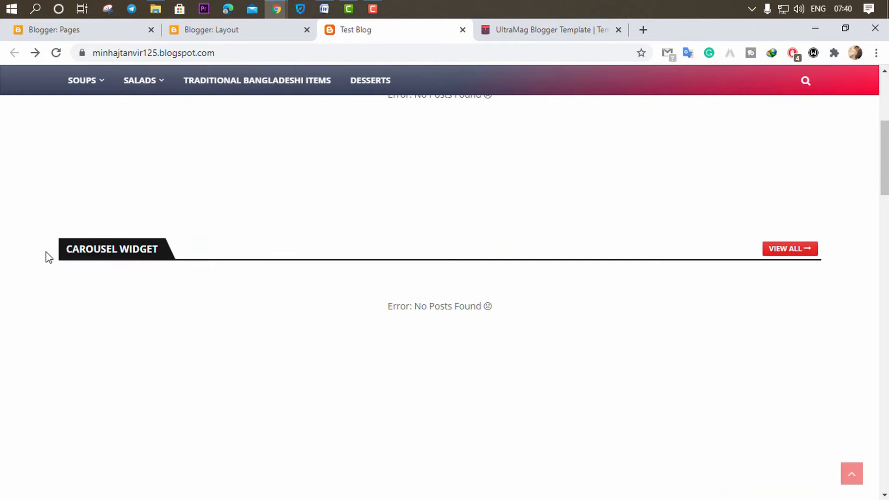
scroll(113, 299, "up", 1)
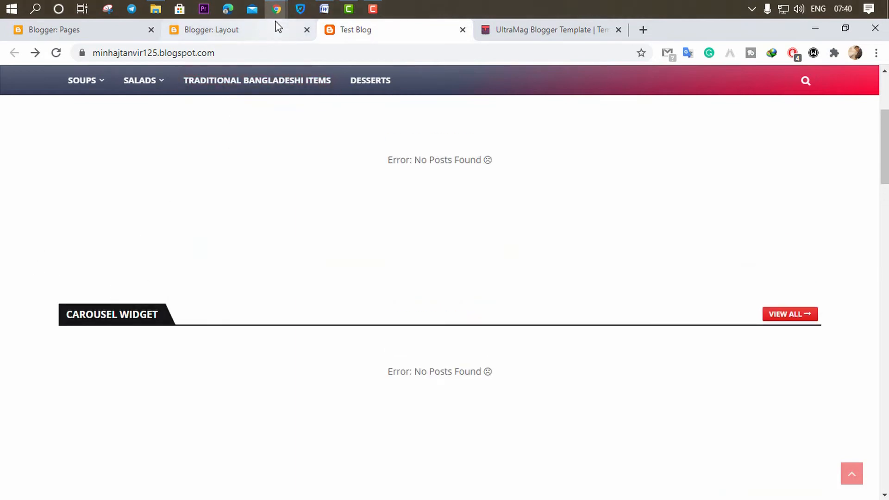
- In the Blogger layout, change the Carousel Widget's title to Salads and save the widget
left_click(261, 30)
scroll(321, 302, "down", 1)
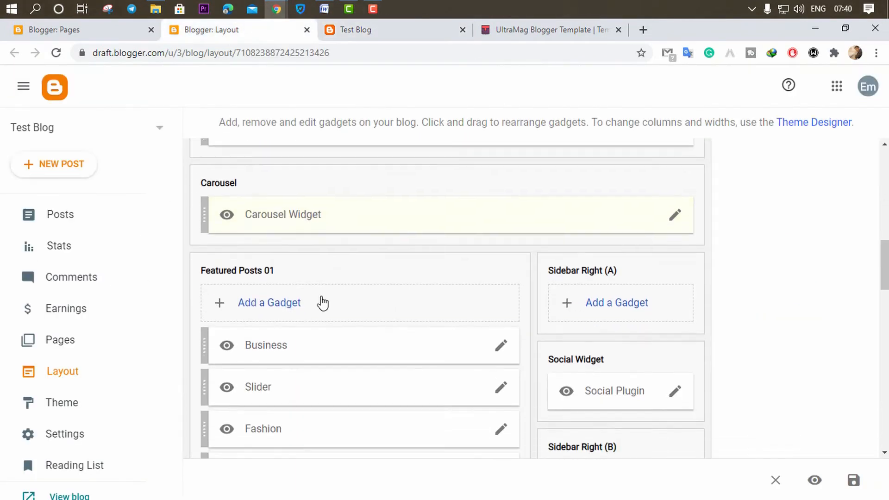
left_click(676, 217)
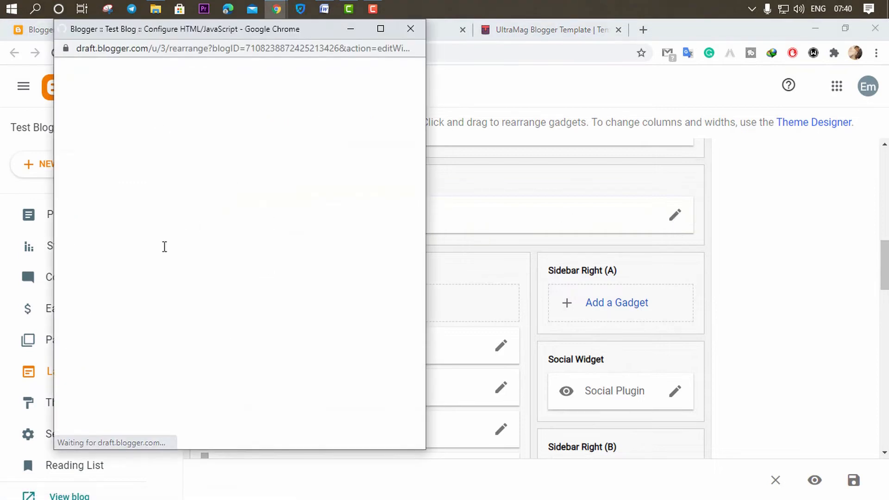
left_click_drag(156, 208, 67, 210)
type("Salads")
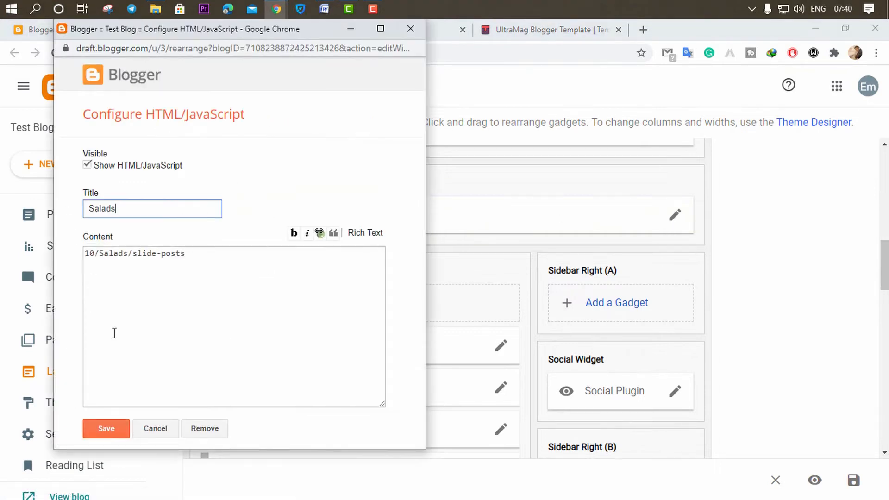
left_click(115, 421)
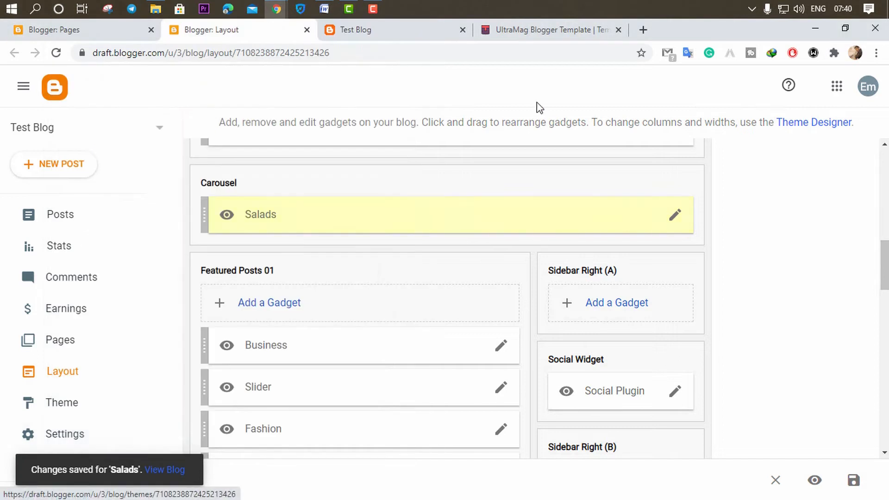
- Reload the Test Blog home page and review its post sections from Salads down to Recent Posts
left_click(371, 31)
left_click(325, 54)
key("Return")
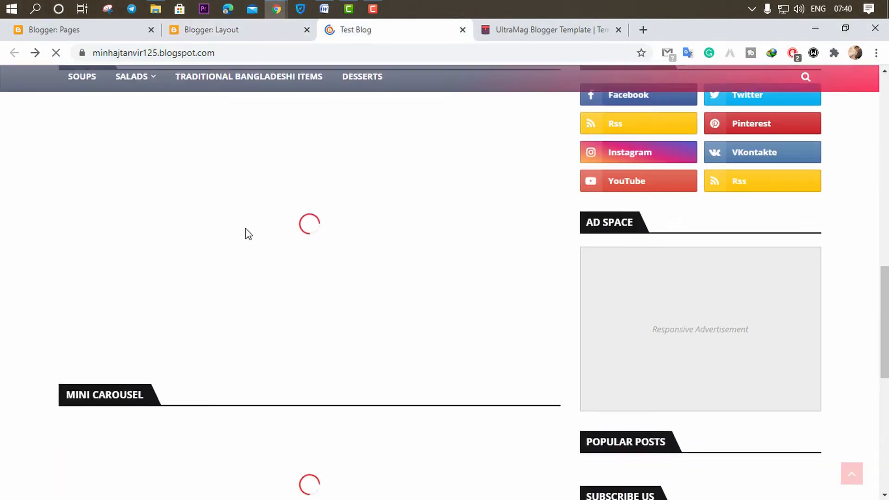
scroll(171, 278, "down", 8)
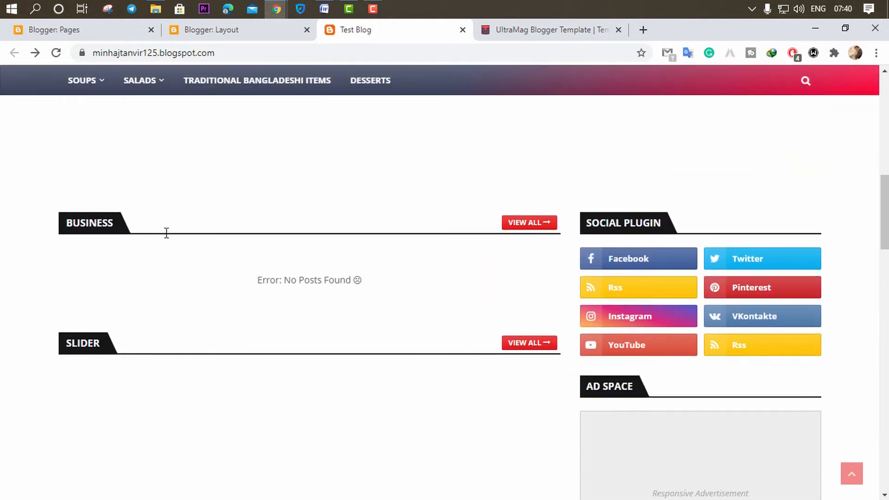
scroll(167, 233, "down", 8)
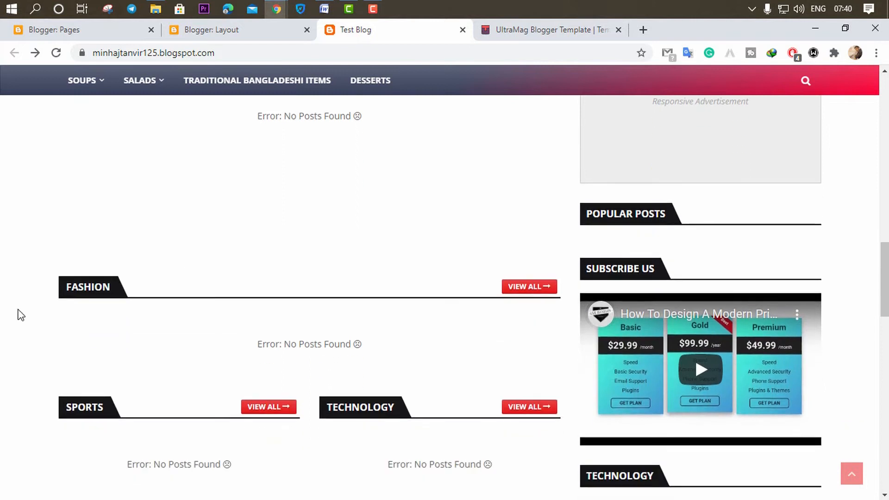
scroll(27, 311, "down", 3)
scroll(271, 306, "down", 3)
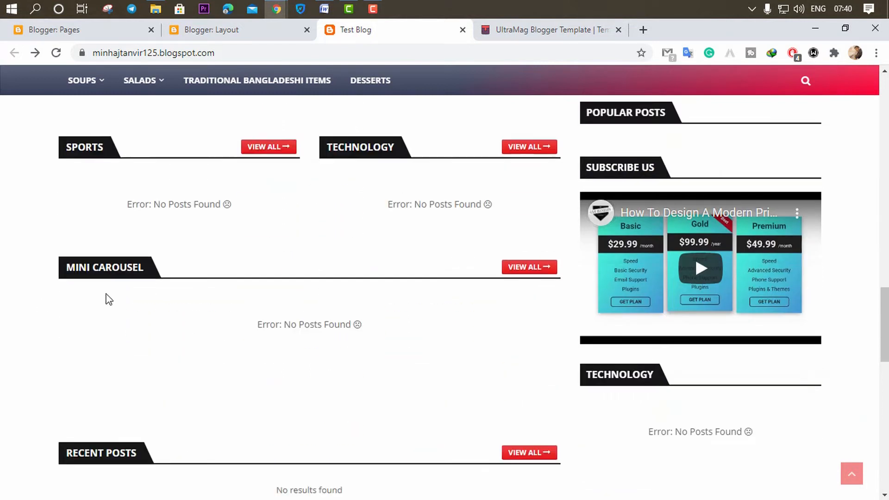
scroll(227, 299, "up", 5)
scroll(236, 299, "up", 10)
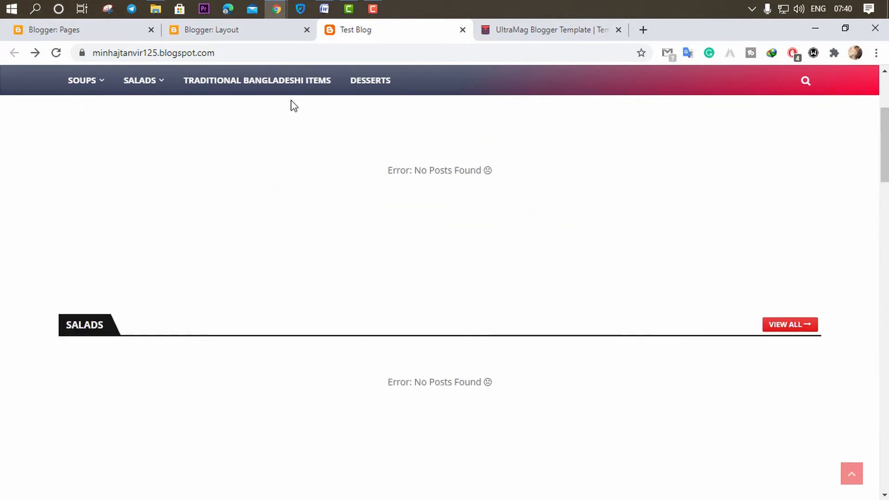
- Compare the Featured Posts 01 gadgets in the Blogger layout with the matching sections on the Test Blog home page
left_click(226, 33)
scroll(278, 237, "up", 3)
scroll(268, 248, "down", 6)
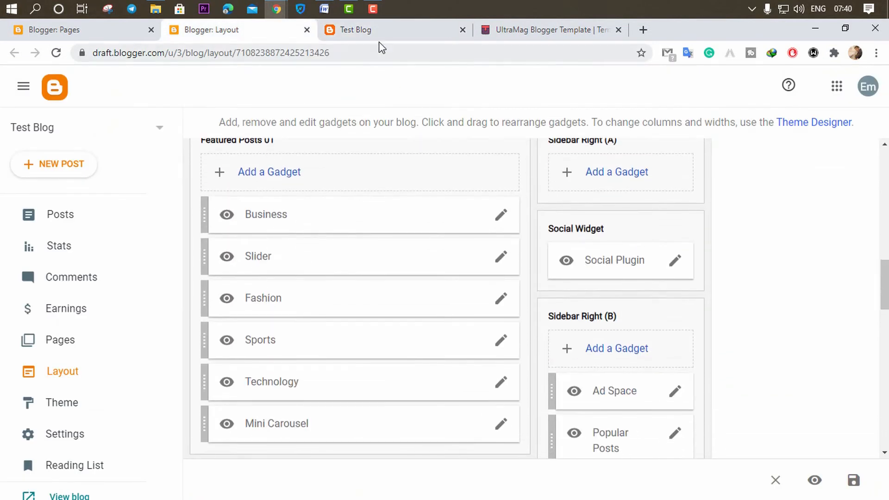
left_click(371, 31)
scroll(260, 223, "down", 1)
scroll(258, 224, "up", 5)
scroll(257, 226, "down", 5)
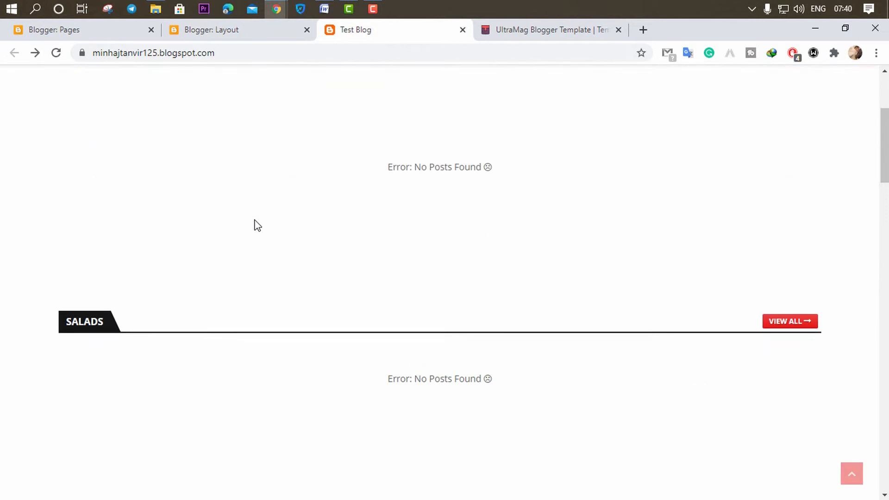
scroll(258, 226, "down", 9)
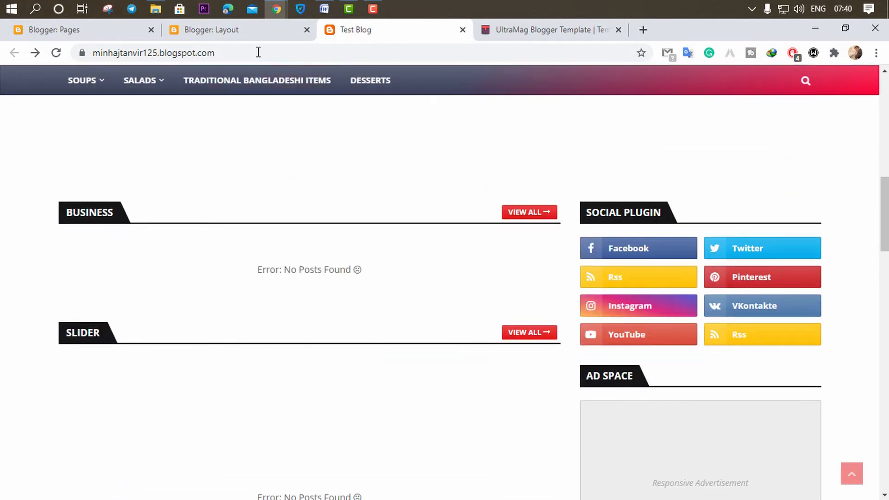
- Open the Business gadget's settings under Featured Posts 01 and copy the word Soups from the Word document
left_click(215, 31)
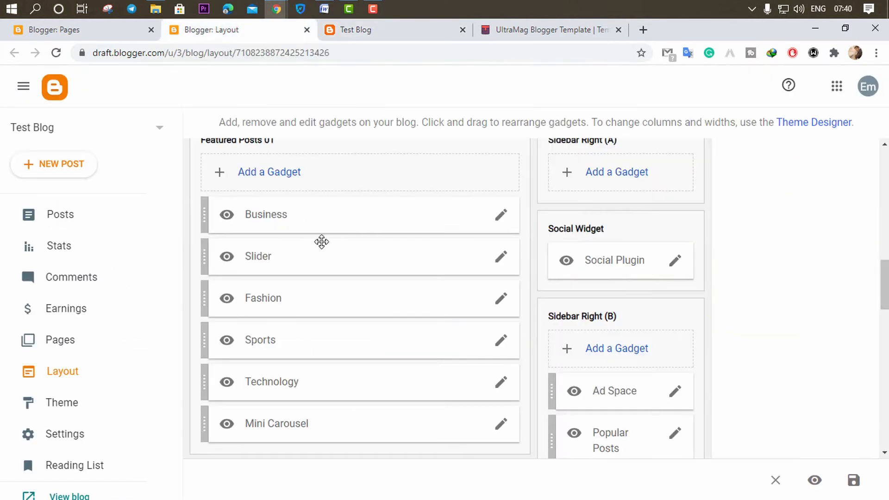
left_click(501, 217)
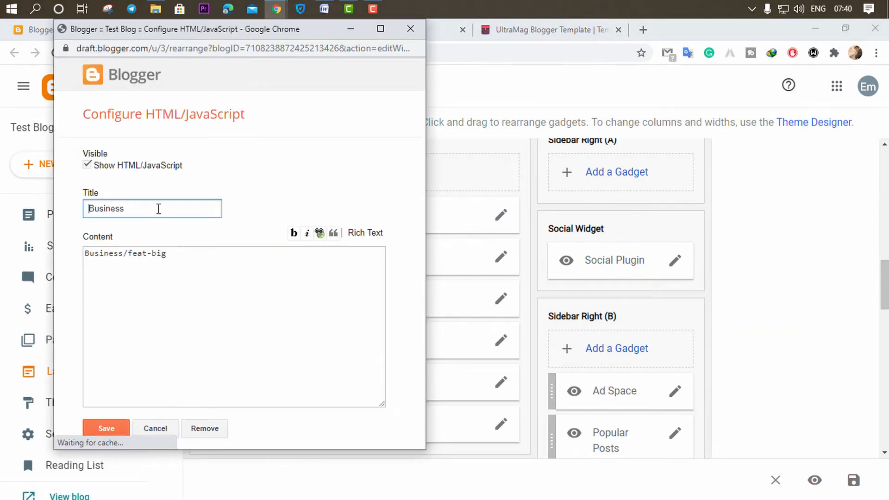
double_click(159, 206)
left_click(323, 9)
left_click_drag(272, 193, 231, 193)
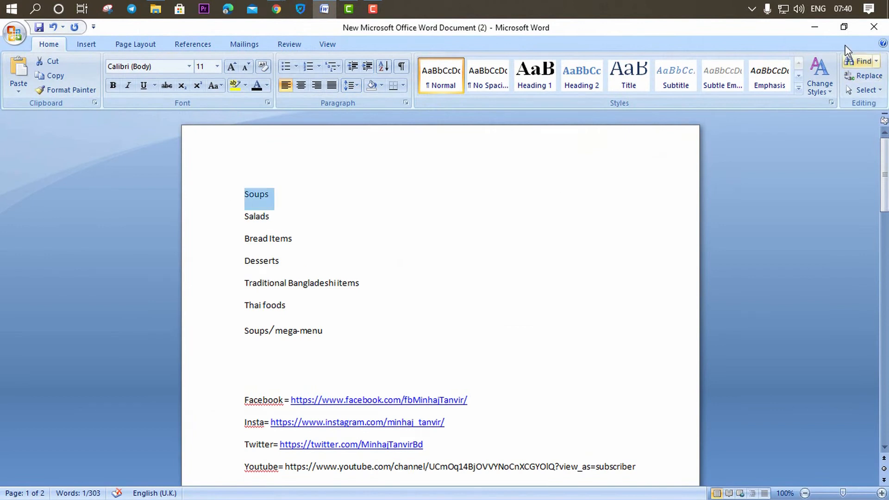
left_click(300, 258)
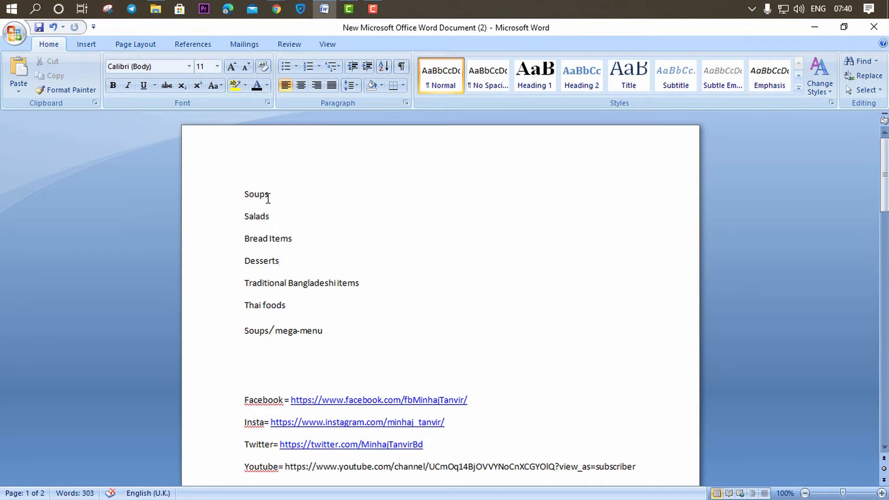
left_click_drag(247, 193, 271, 193)
key("ctrl+c")
left_click(342, 207)
left_click(815, 26)
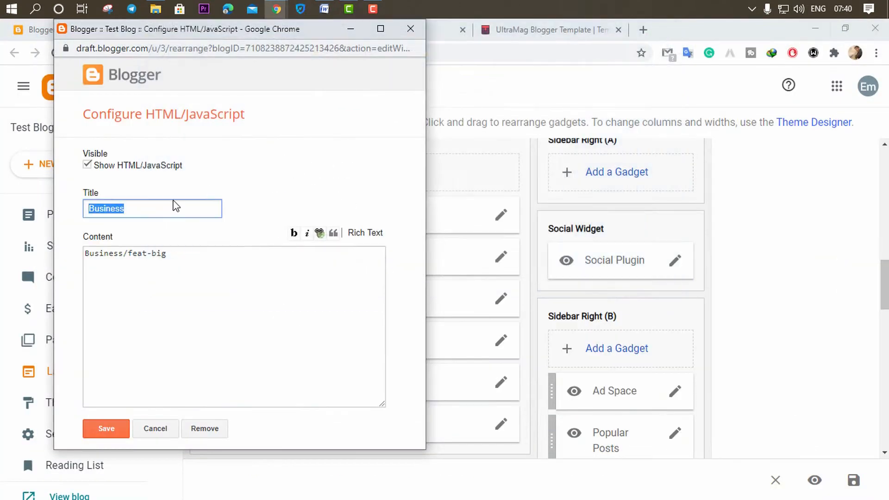
- Replace Business with the copied Soups in the gadget's title and content, making the content Soups/feat-big
key("ctrl+v")
double_click(123, 254)
key("ctrl+v")
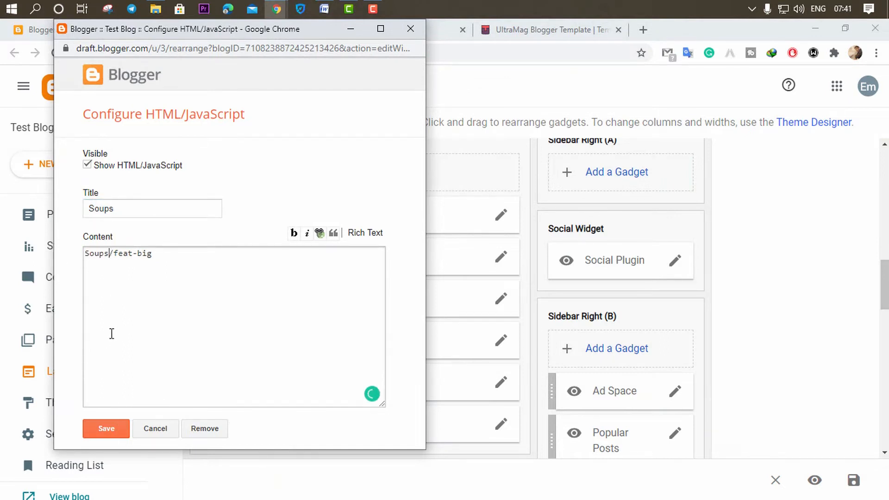
key("ctrl+z")
left_click_drag(123, 253, 89, 258)
key("ctrl+v")
- Check the Business section on the Test Blog home page, then return to the Soups gadget's configuration window and save it
left_click_drag(310, 38, 488, 112)
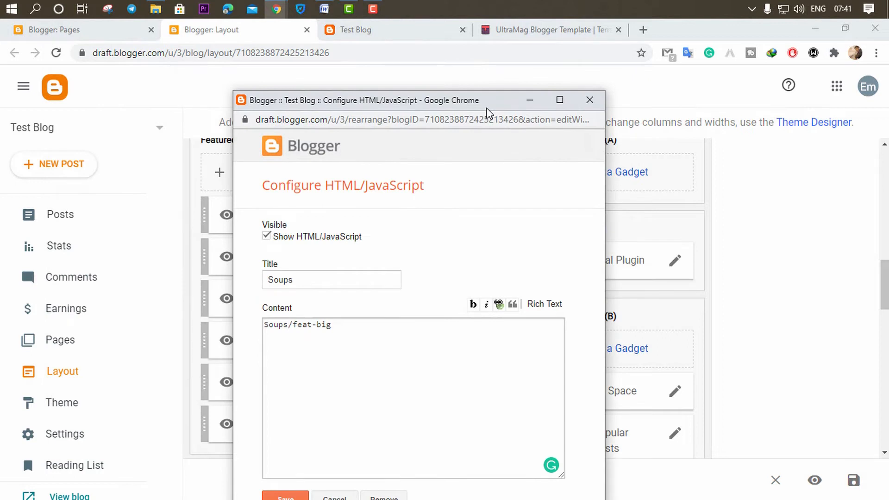
left_click(383, 29)
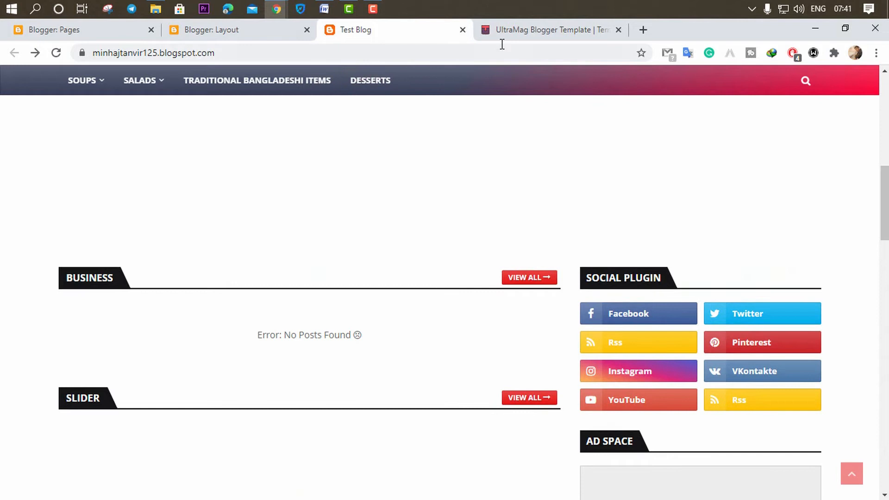
left_click(255, 34)
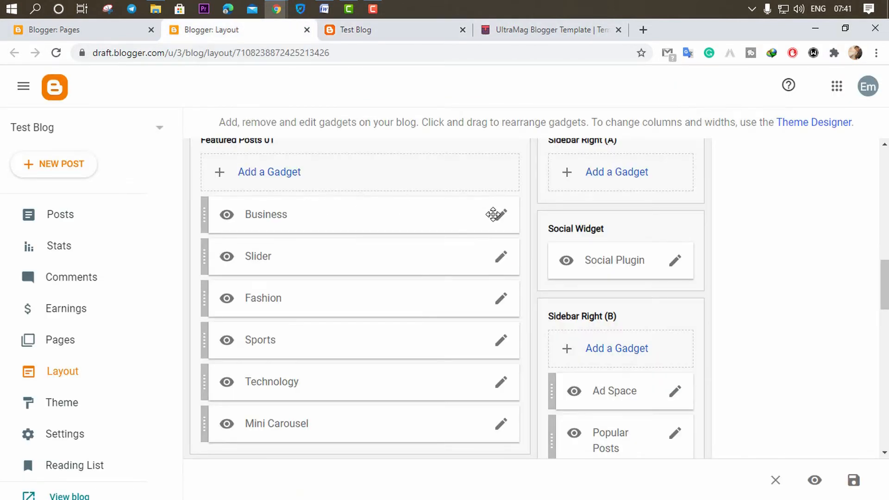
mouse_move(276, 8)
left_click(427, 87)
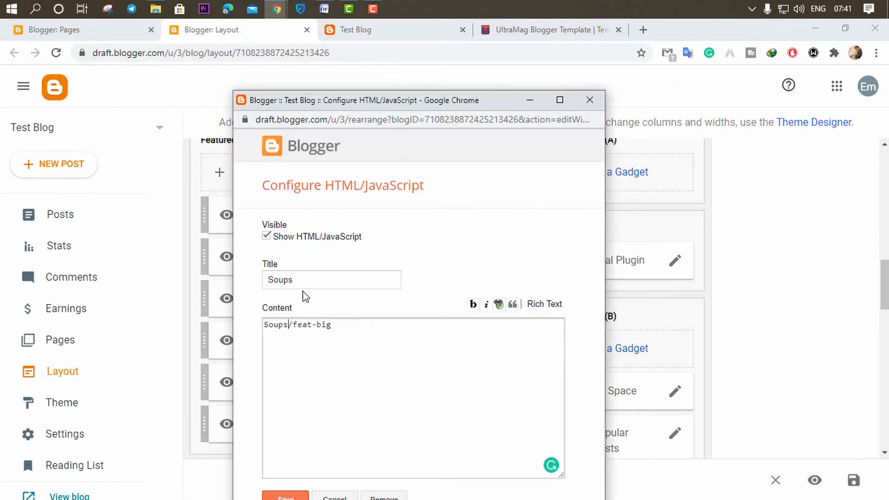
left_click(284, 497)
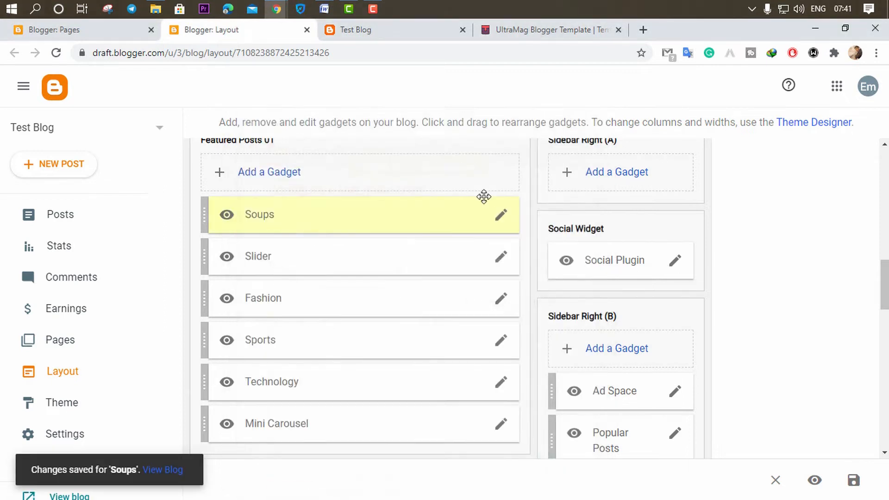
- Reload the Test Blog home page and examine its sections from Soups and Slider down to the last Photography section
left_click(385, 33)
left_click(341, 54)
key("Return")
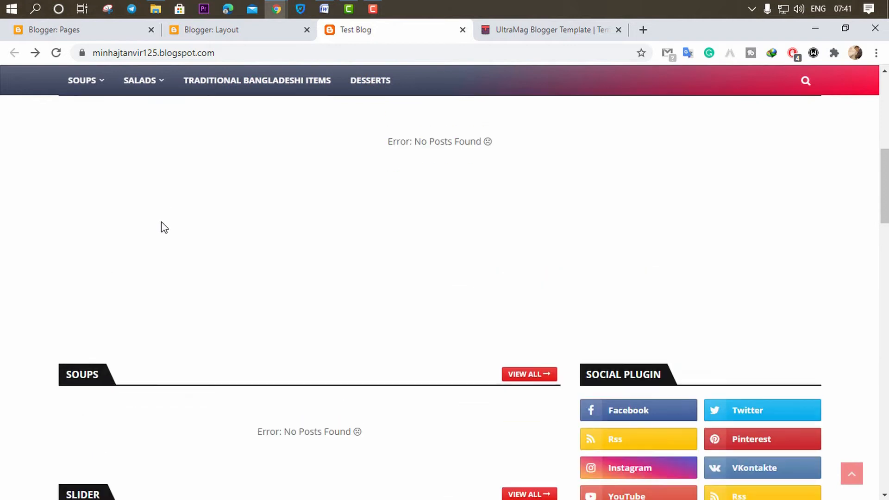
scroll(160, 226, "down", 5)
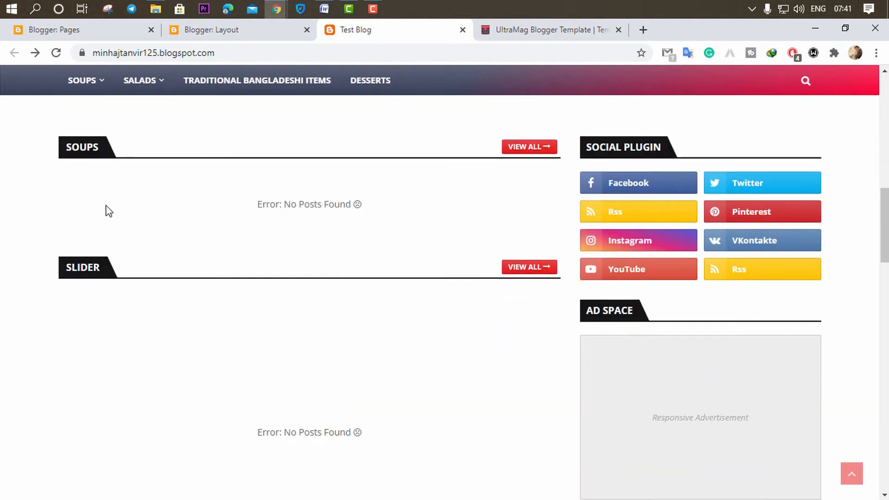
scroll(122, 253, "down", 1)
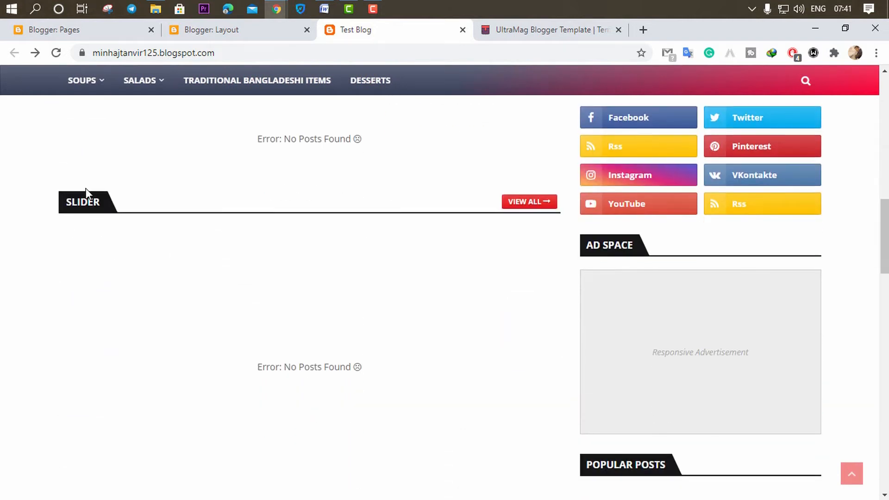
scroll(297, 260, "down", 4)
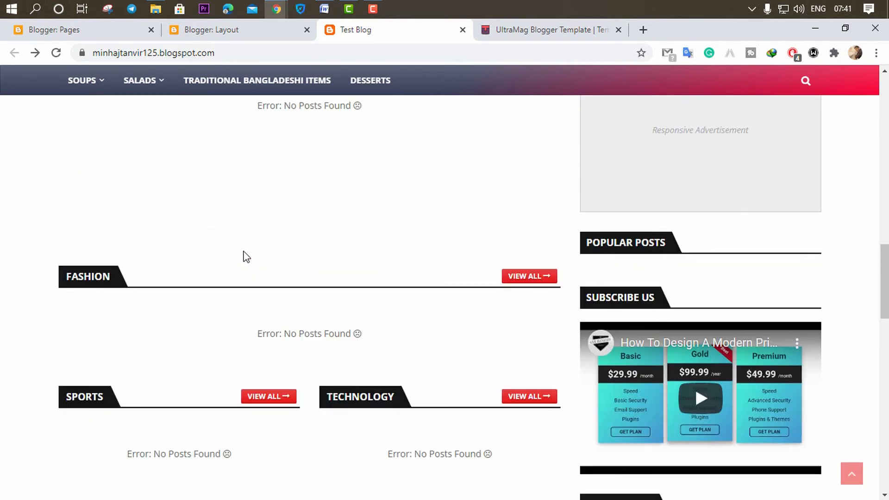
scroll(217, 253, "down", 8)
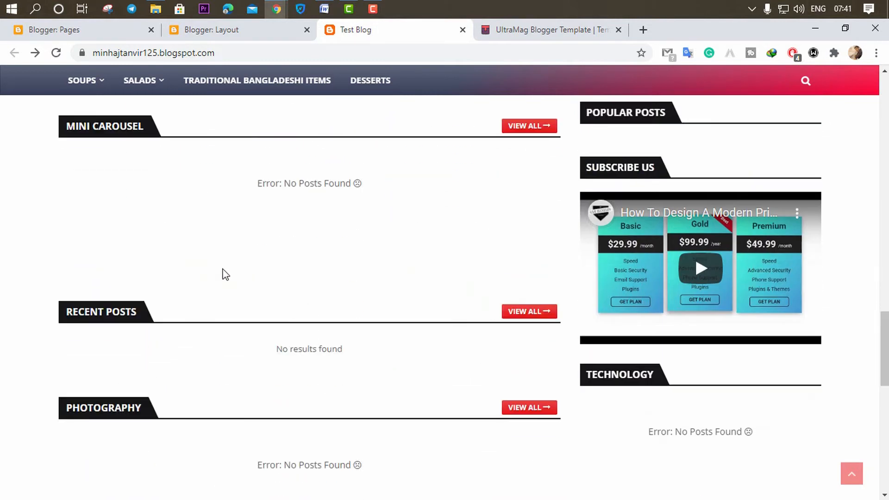
scroll(226, 274, "down", 6)
scroll(225, 273, "up", 10)
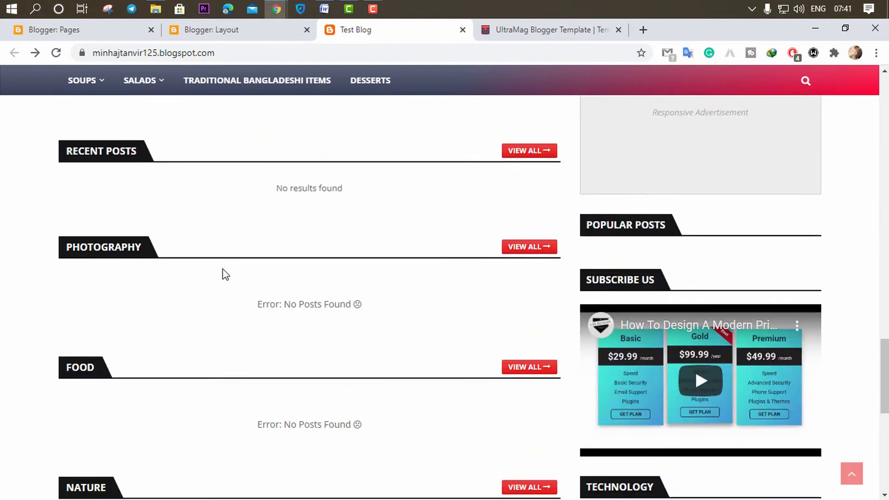
scroll(225, 271, "up", 3)
scroll(224, 266, "down", 10)
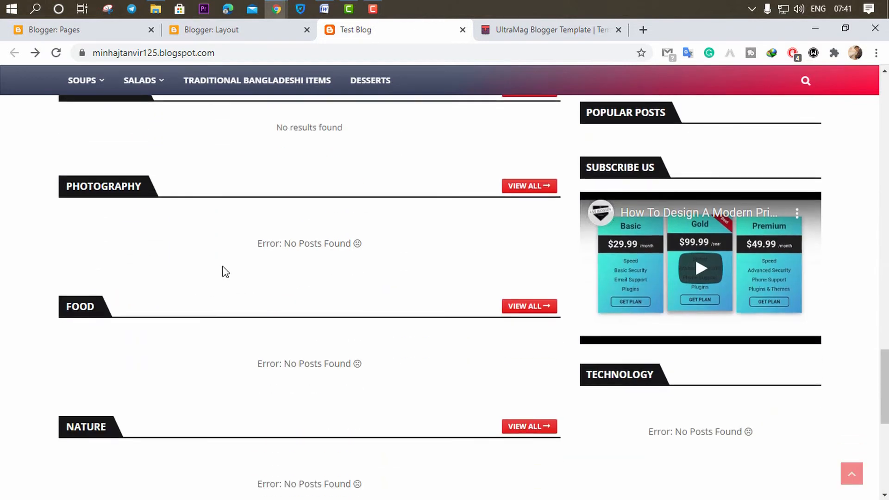
scroll(297, 257, "up", 2)
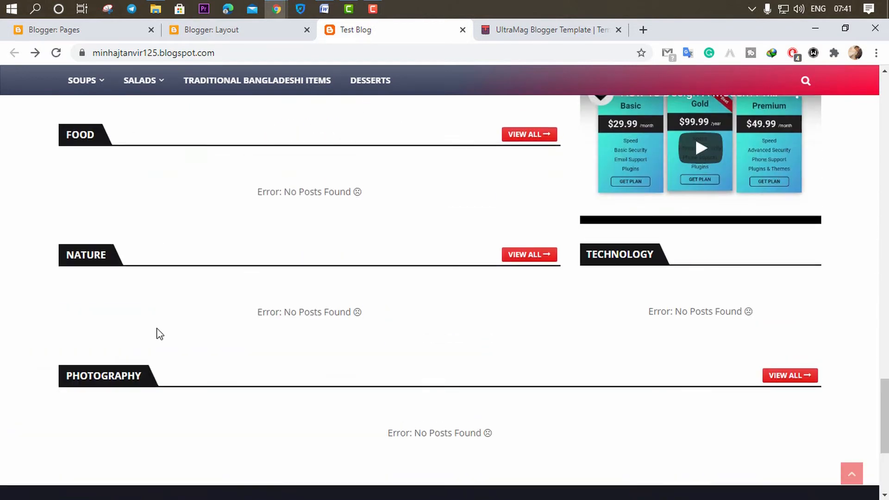
- Switch to the UltraMag demo site and examine how its Fashion, Sports and Technology sections display posts
left_click(275, 10)
left_click(374, 74)
scroll(333, 321, "down", 15)
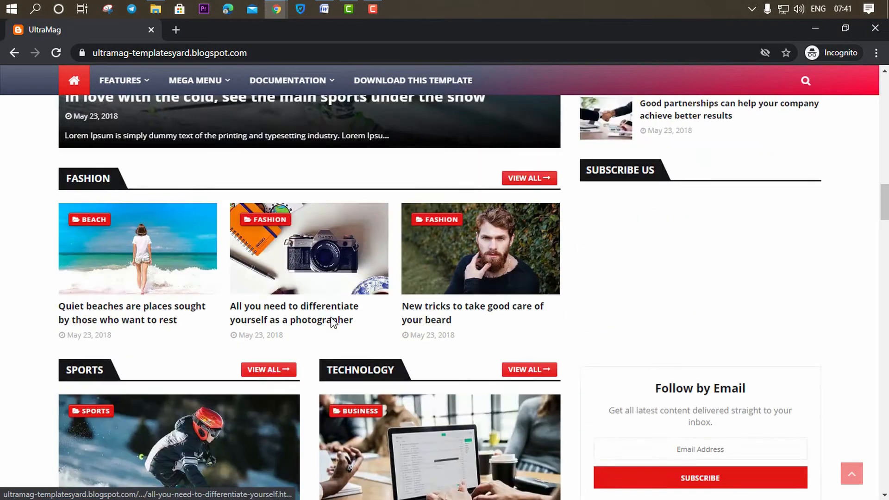
- Examine how the Photography section near the end of the UltraMag demo home page displays its posts
scroll(333, 321, "down", 20)
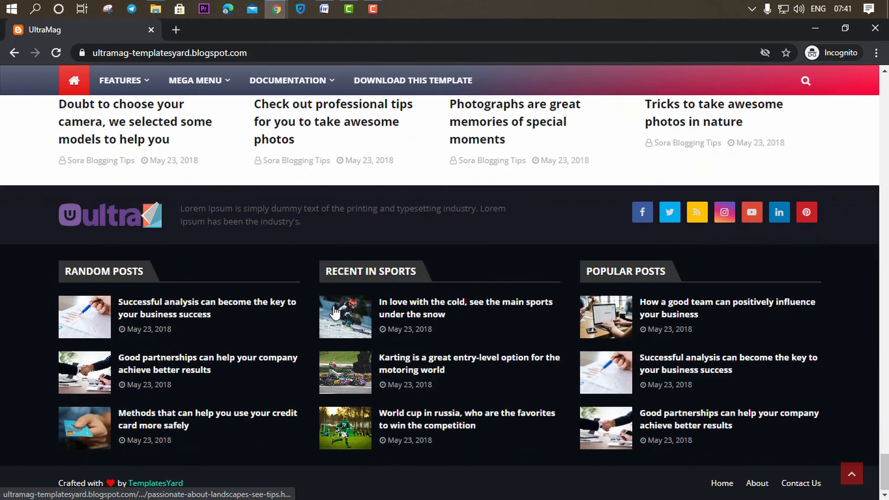
scroll(252, 274, "up", 10)
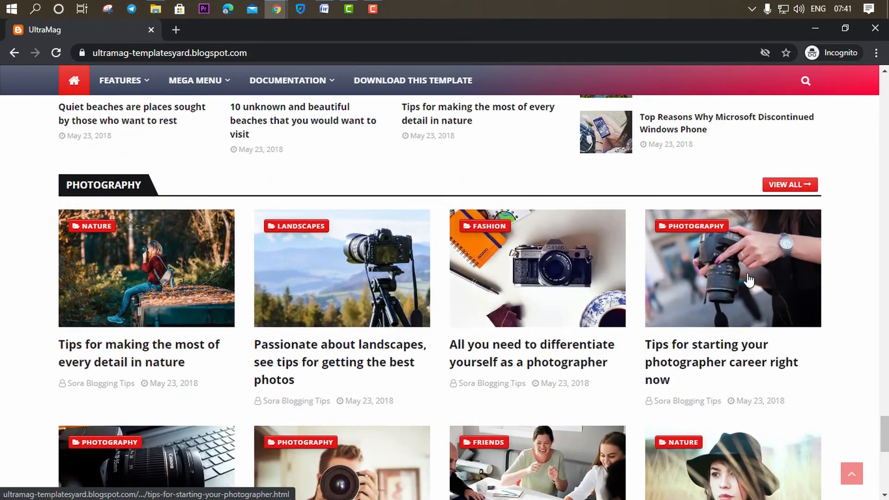
scroll(519, 153, "down", 3)
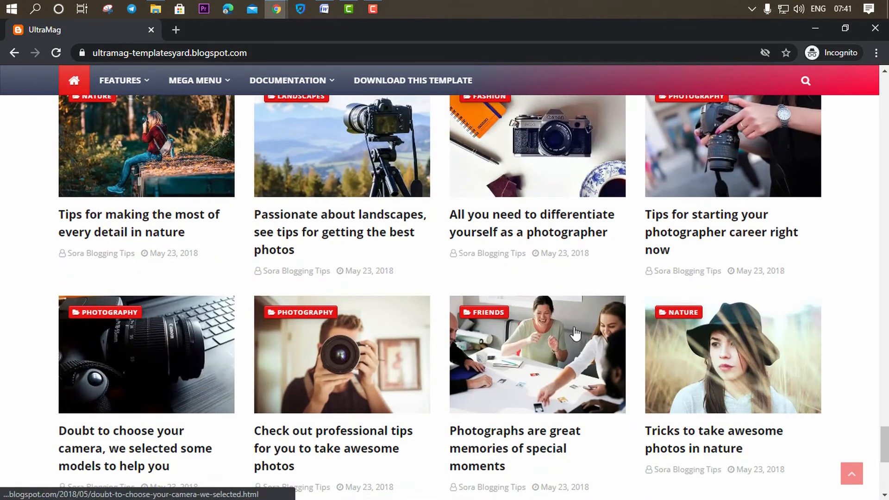
scroll(556, 371, "up", 3)
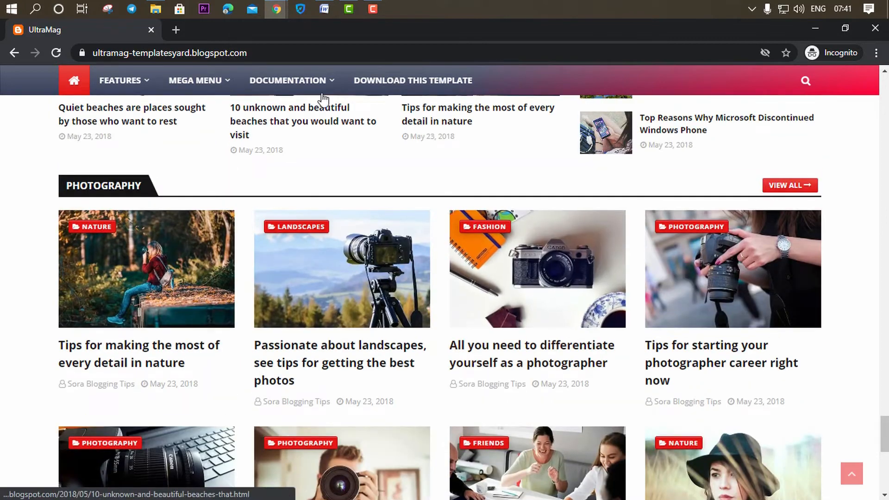
- Return to the Test Blog layout in Blogger and open the Photography gadget under Featured Posts 02 for editing
mouse_move(276, 9)
left_click(208, 81)
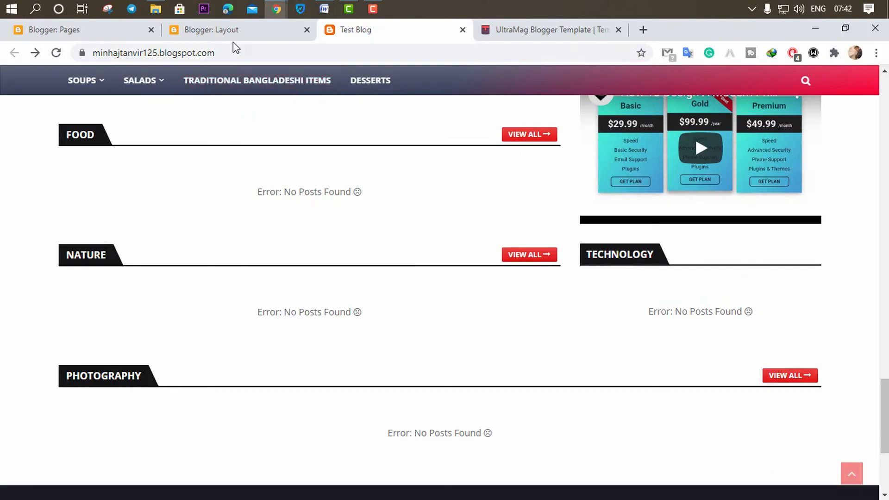
left_click(235, 30)
scroll(297, 348, "down", 1)
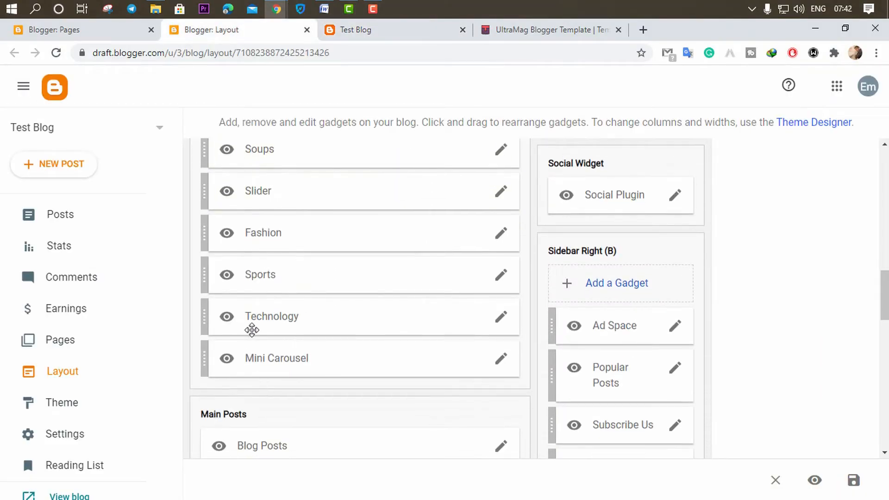
scroll(318, 359, "down", 5)
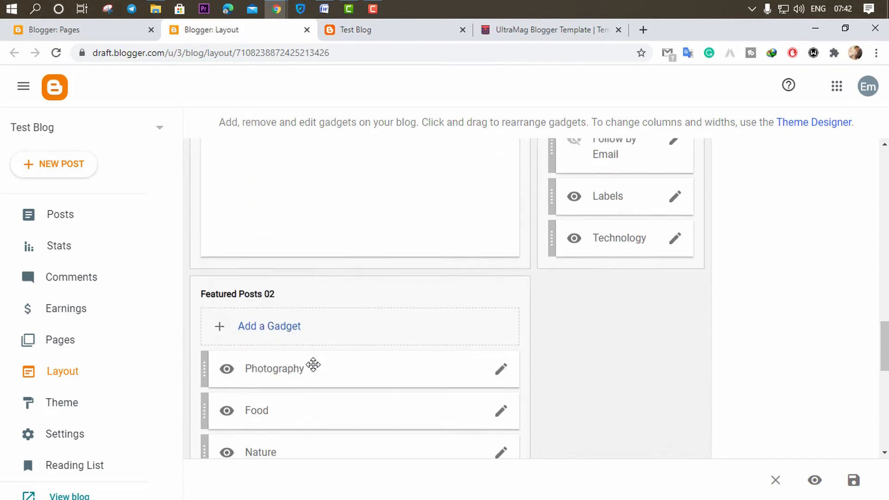
scroll(313, 365, "down", 1)
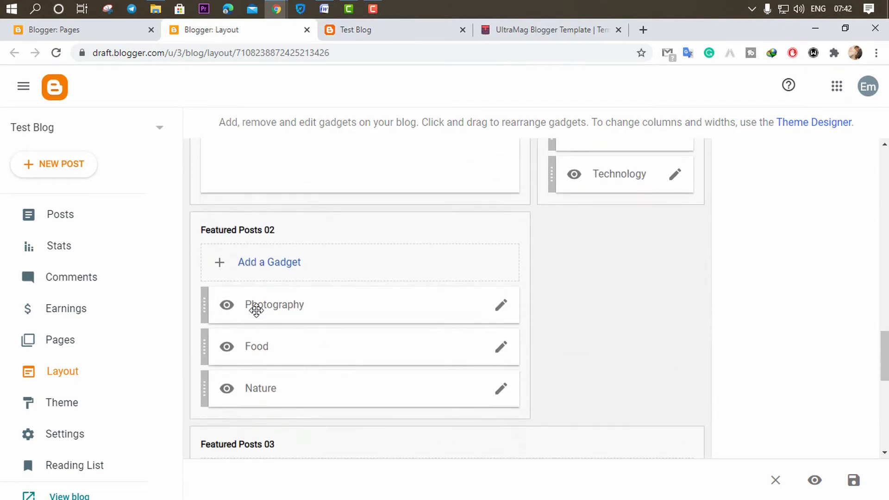
left_click(501, 308)
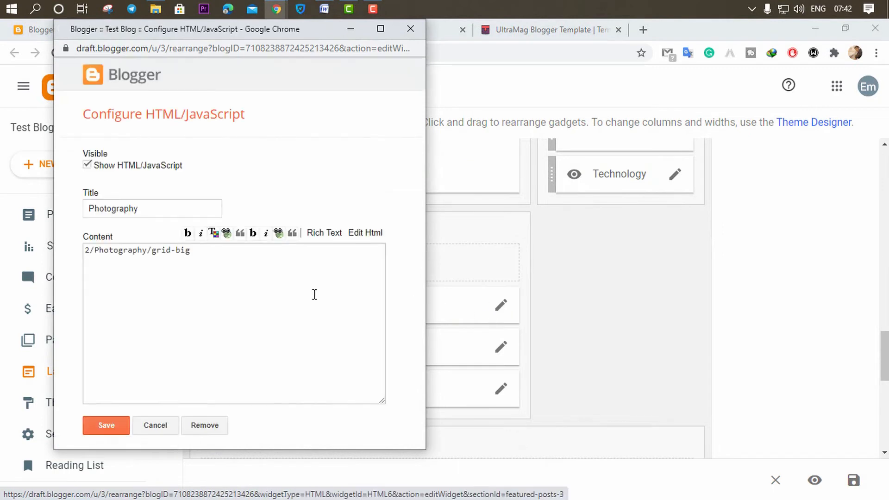
- Copy the Photography gadget's entire content line, 2/Photography/grid-big, and close its configuration window without saving
left_click_drag(196, 256, 77, 261)
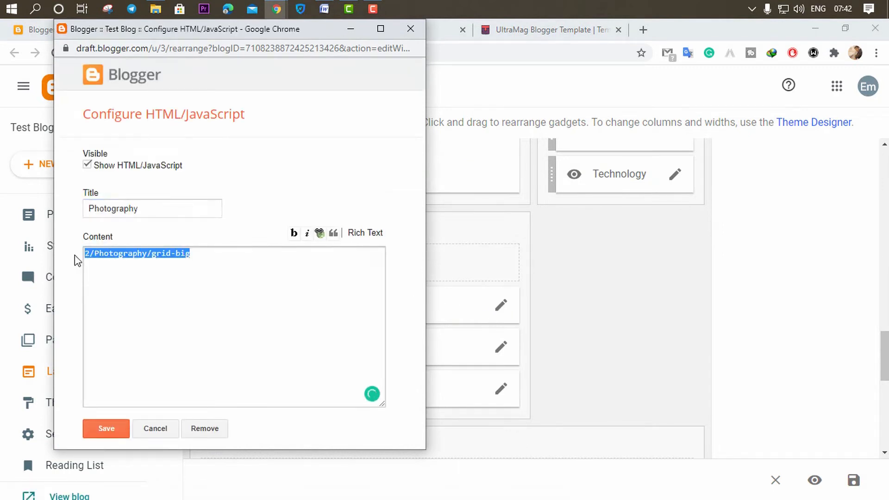
left_click(204, 254)
left_click_drag(204, 253, 59, 262)
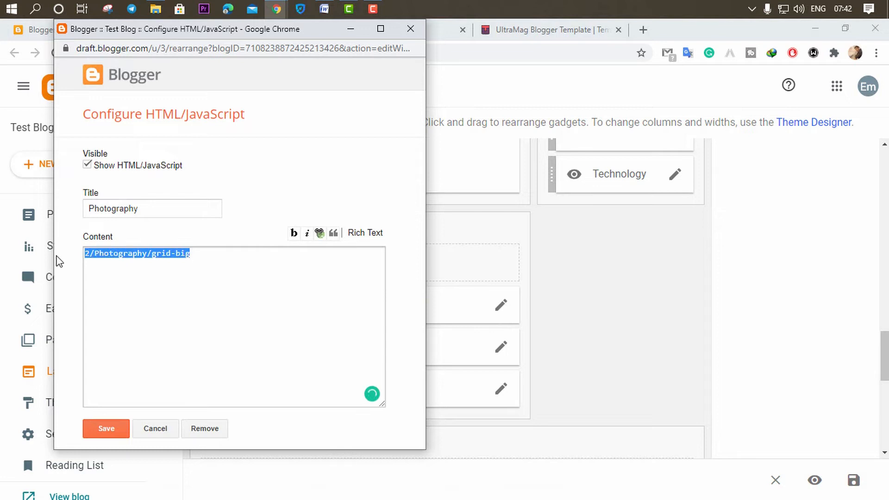
left_click(218, 263)
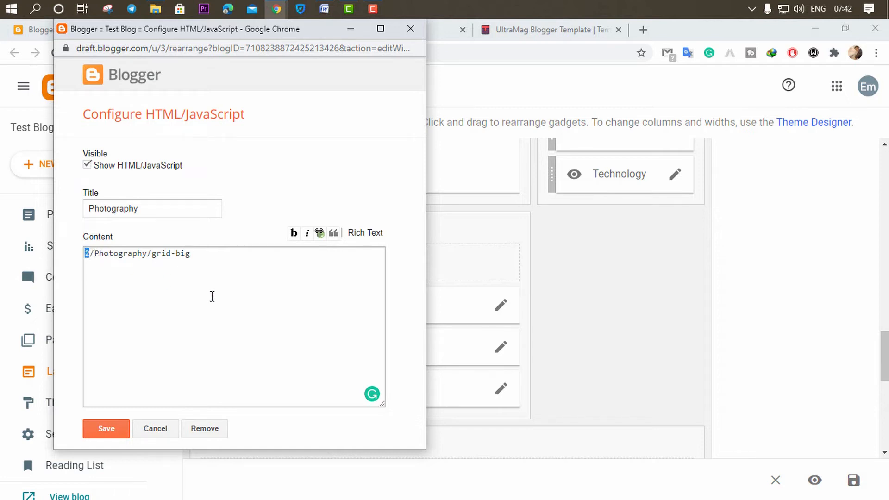
left_click_drag(216, 259, 63, 257)
key("ctrl+c")
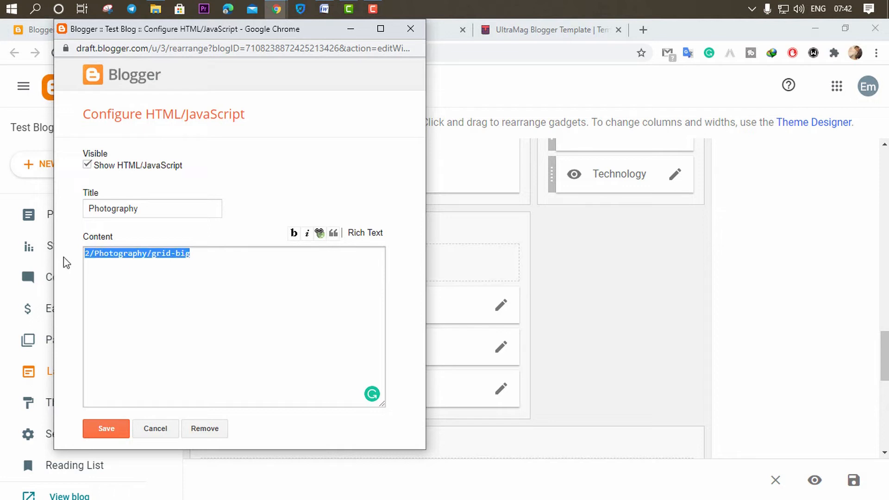
left_click(411, 27)
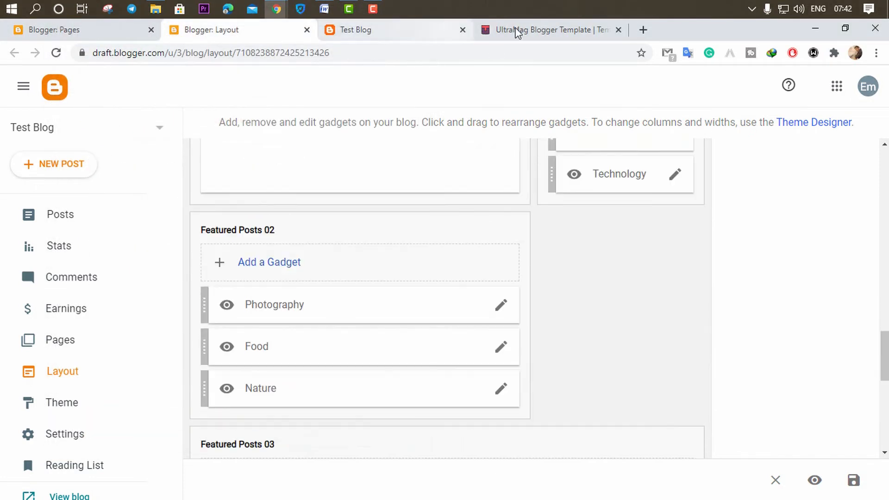
- Switch back to the UltraMag demo site and review the post grid of its Photography section
left_click(518, 30)
mouse_move(277, 9)
left_click(381, 71)
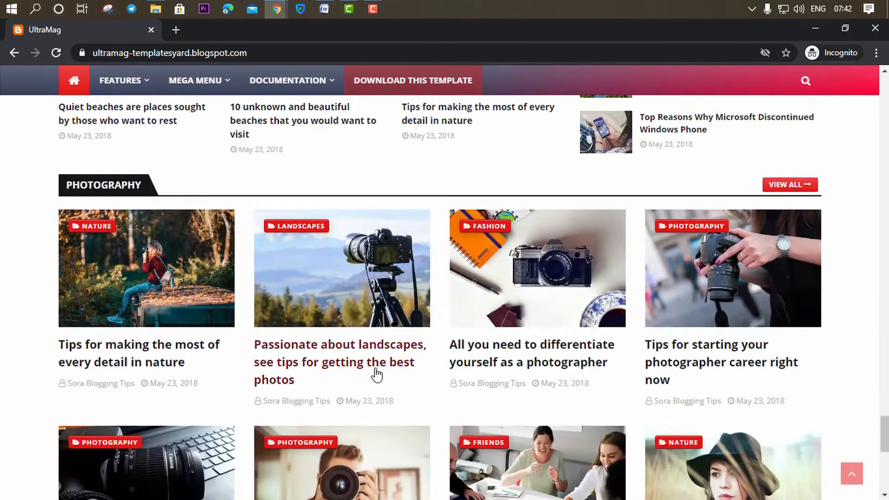
scroll(394, 306, "down", 2)
scroll(139, 287, "up", 1)
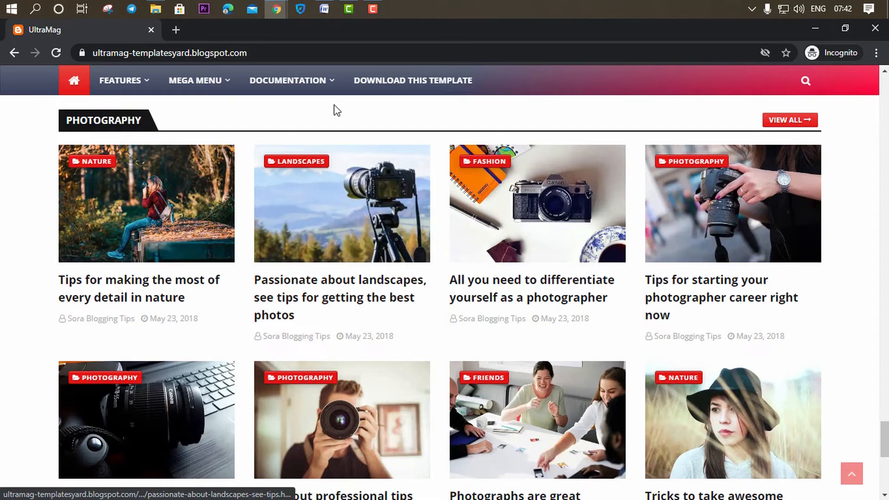
- Open the Slider gadget under Featured Posts 01 in the Blogger layout and replace its content with the copied 2/Photography/grid-big
mouse_move(277, 9)
left_click(227, 69)
left_click(199, 30)
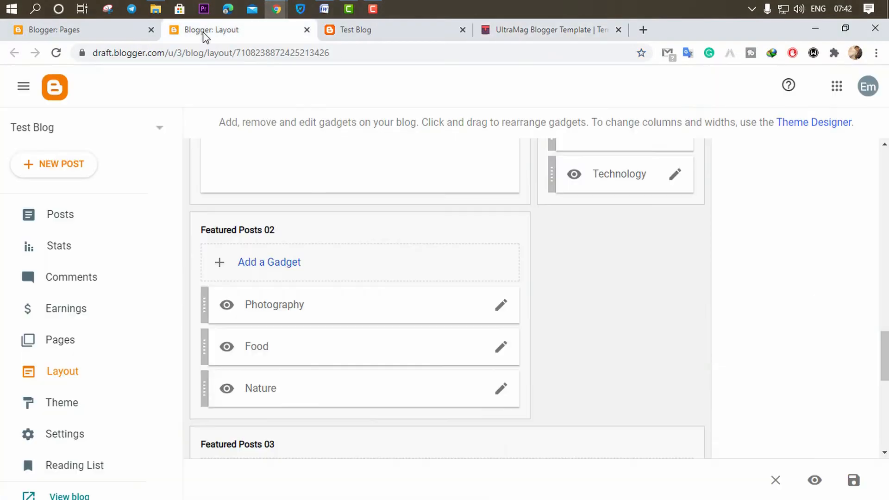
scroll(359, 302, "up", 10)
scroll(350, 297, "up", 1)
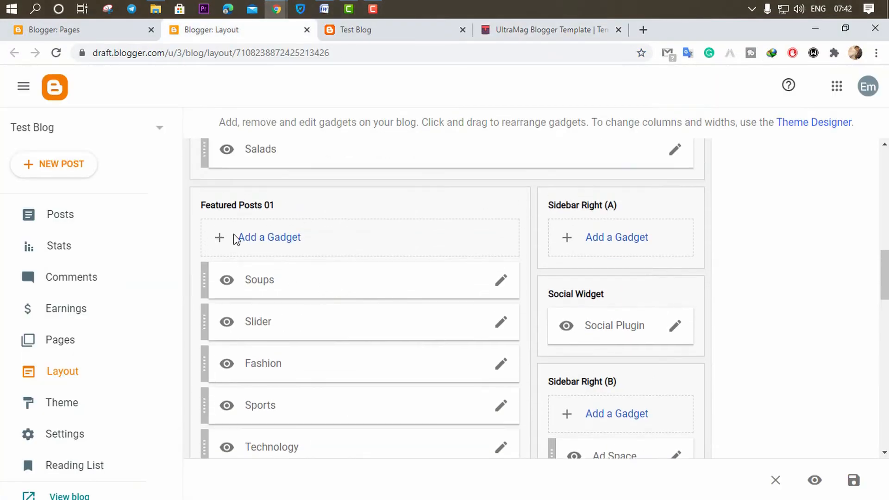
scroll(256, 296, "down", 1)
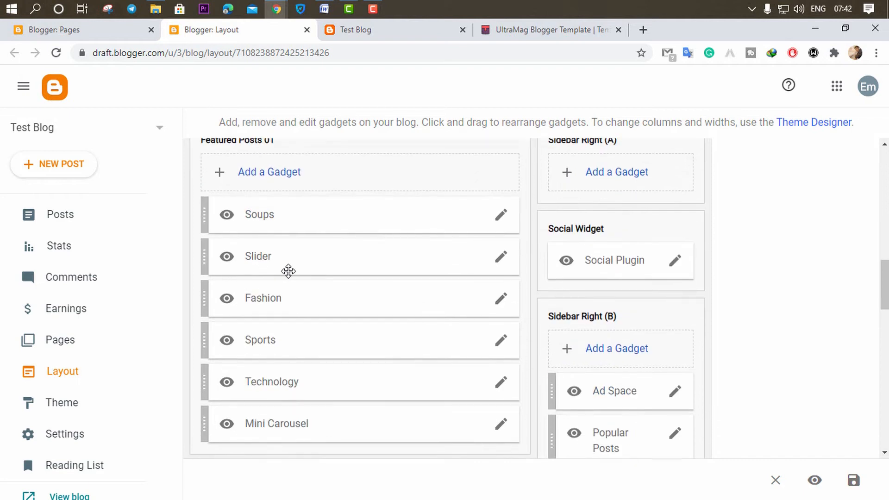
scroll(260, 264, "up", 1)
scroll(264, 268, "down", 1)
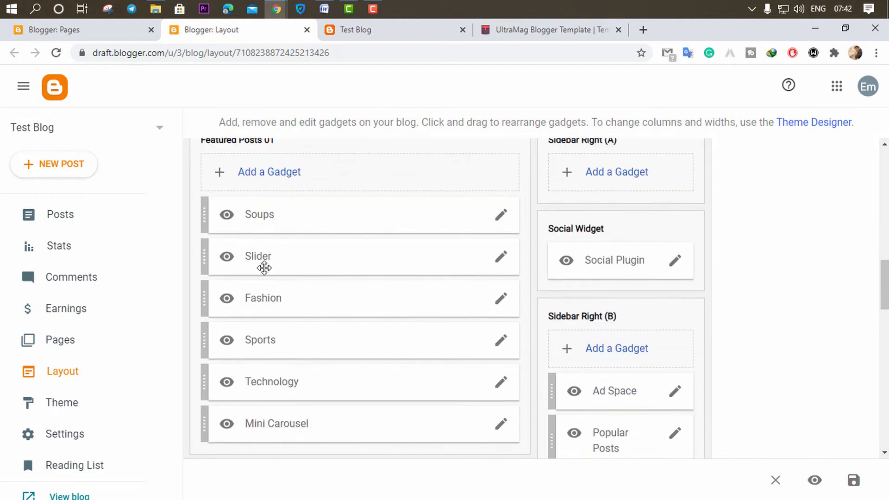
left_click(502, 260)
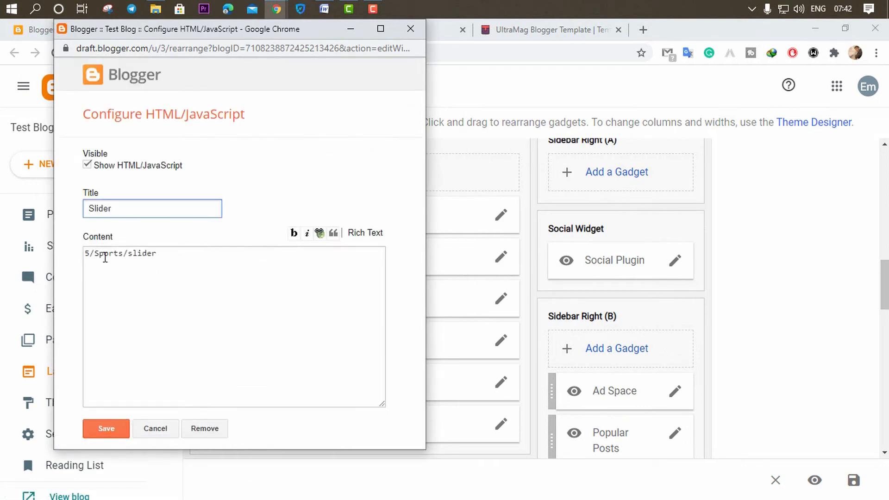
left_click_drag(190, 255, 75, 256)
key("ctrl+v")
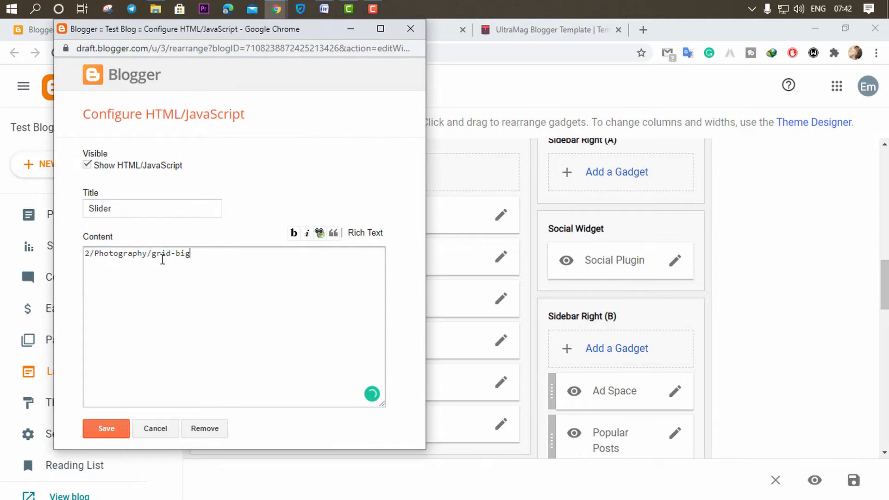
- Clear the Slider gadget's title, then copy Bread Items from the category list in the Word document
left_click_drag(129, 206, 64, 213)
left_click_drag(211, 263, 91, 256)
left_click(202, 265)
left_click_drag(139, 214, 78, 214)
key("BackSpace")
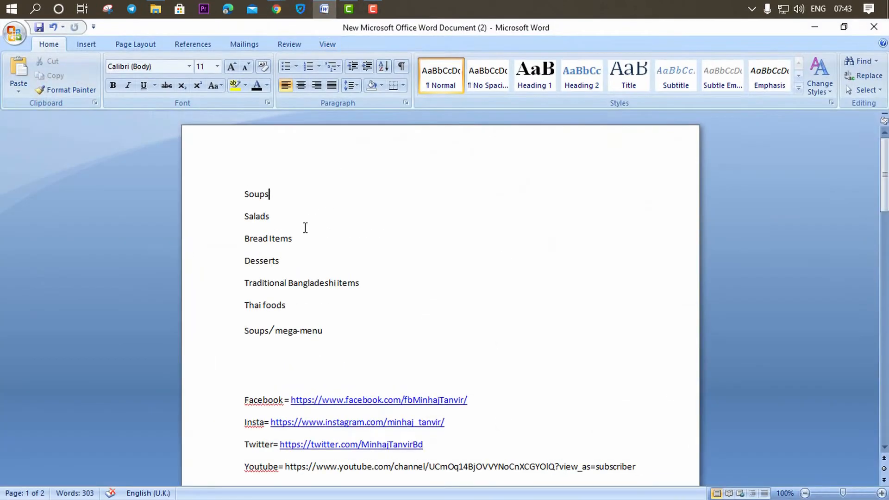
left_click_drag(297, 238, 245, 238)
key("ctrl+c")
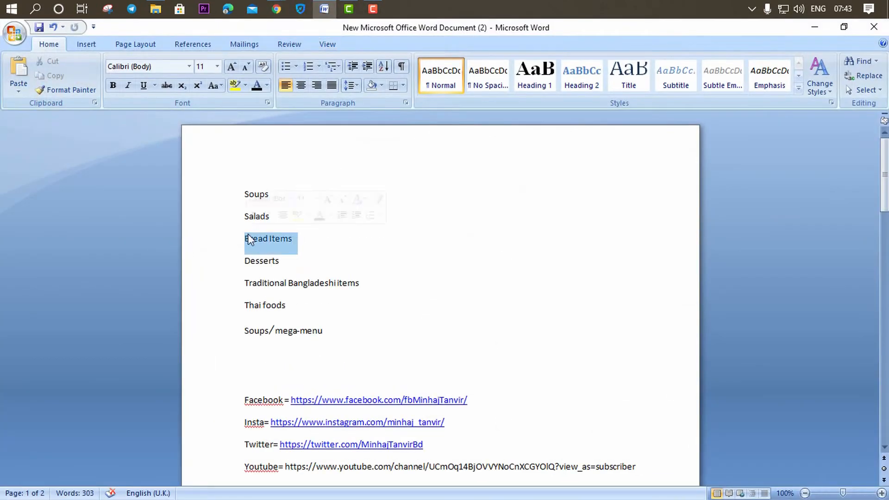
left_click(814, 28)
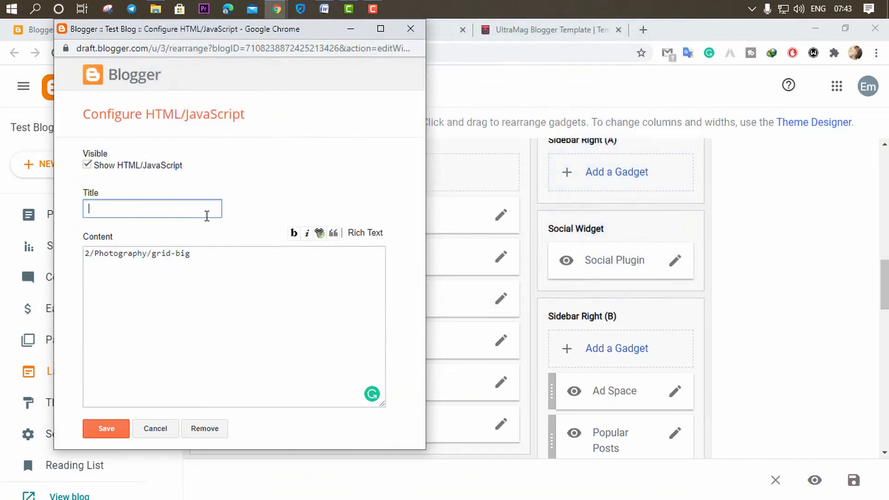
- Set the gadget's title to Bread Items and its content to 10/Bread Items/grid-big, and save it
key("ctrl+v")
left_click_drag(147, 256, 108, 256)
key("ctrl+v")
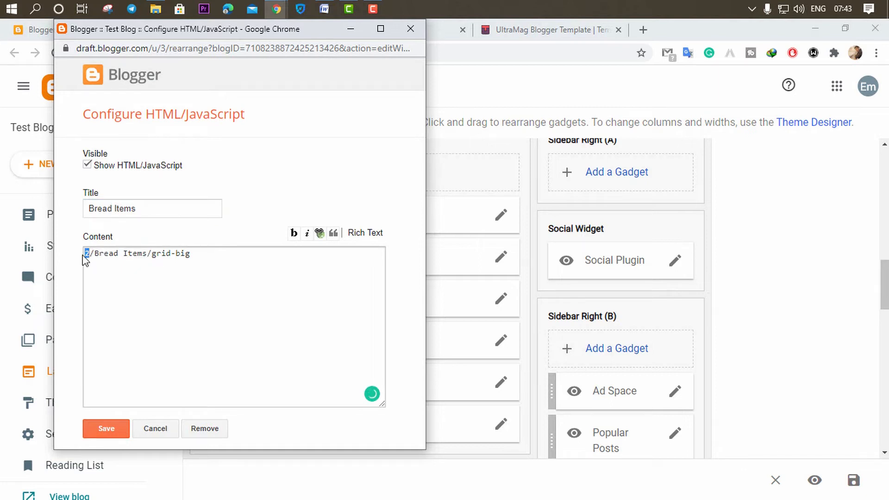
type("0")
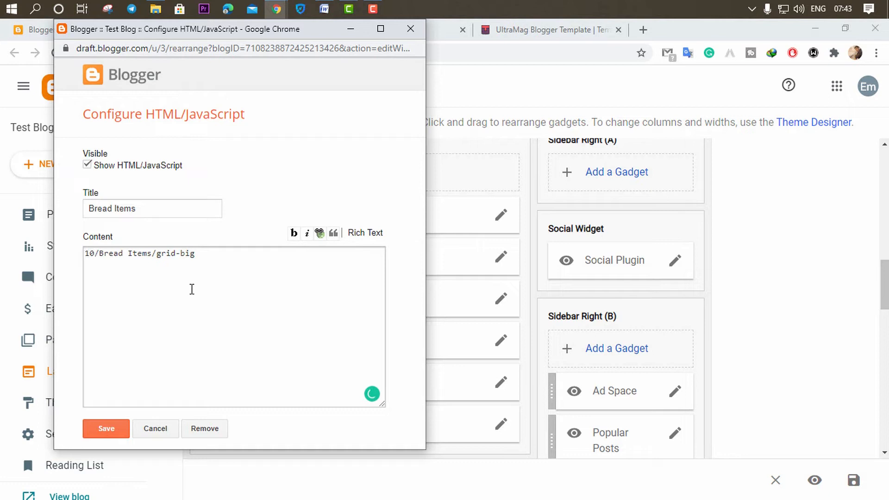
left_click(93, 429)
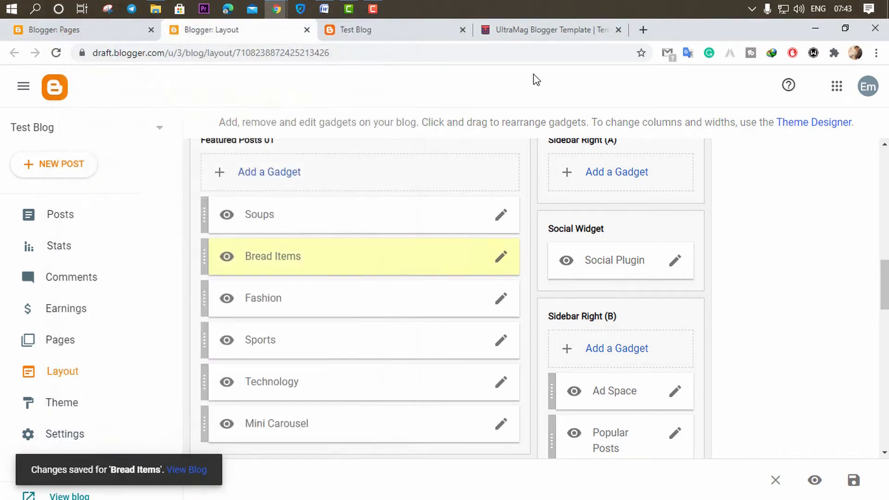
- Reload the Test Blog home page and check the Bread Items section below Soups
left_click(388, 32)
left_click(352, 52)
key("Return")
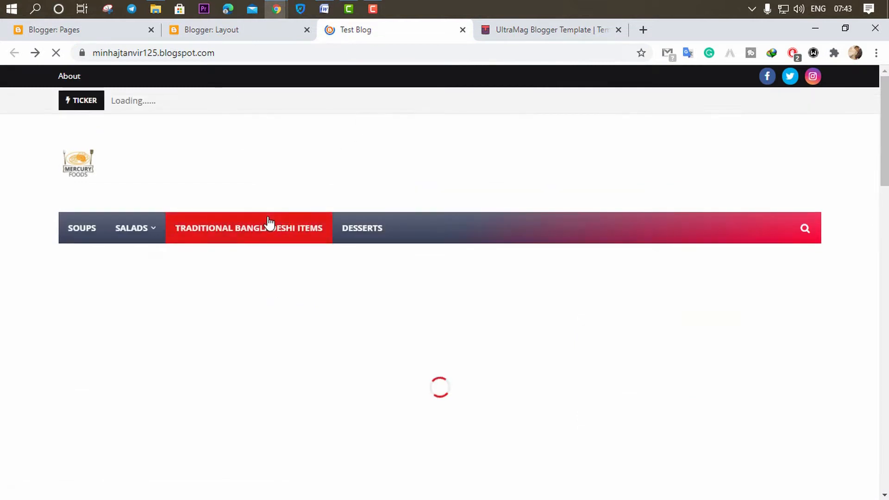
scroll(337, 270, "down", 8)
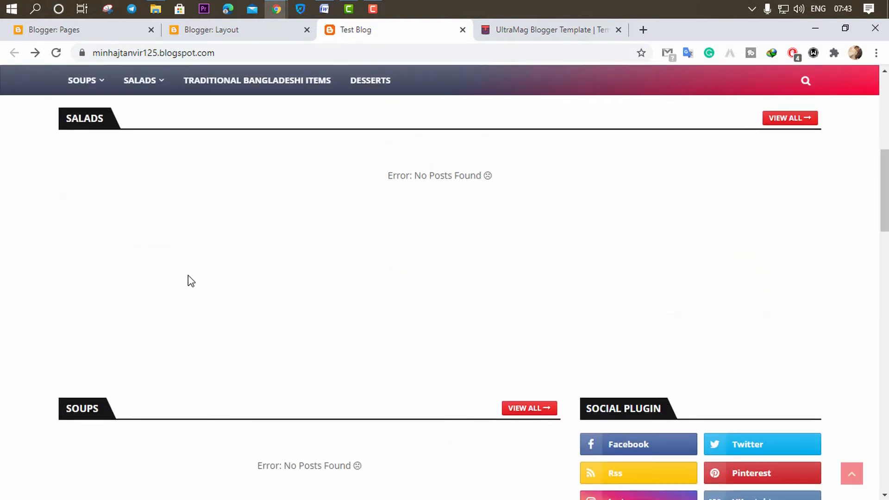
scroll(139, 282, "down", 2)
scroll(122, 255, "down", 3)
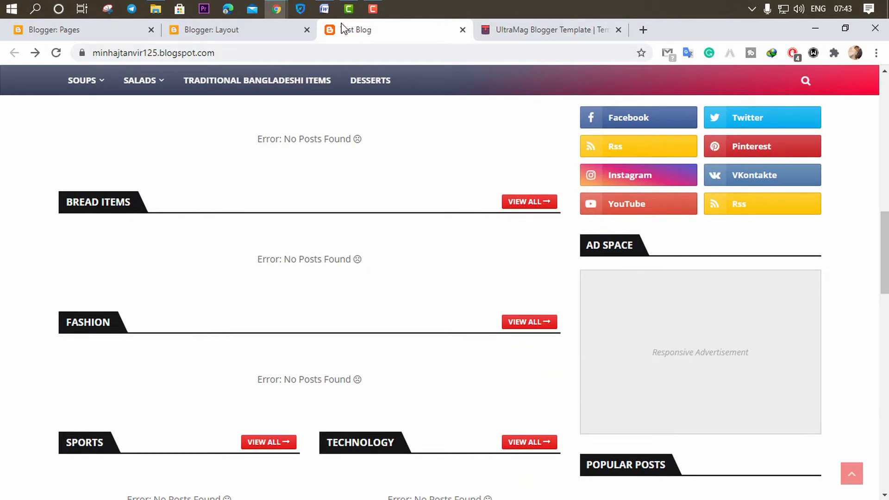
- Switch to the UltraMag demo site and compare the layout of its Photography section with the Bread Items section
mouse_move(277, 9)
left_click(378, 87)
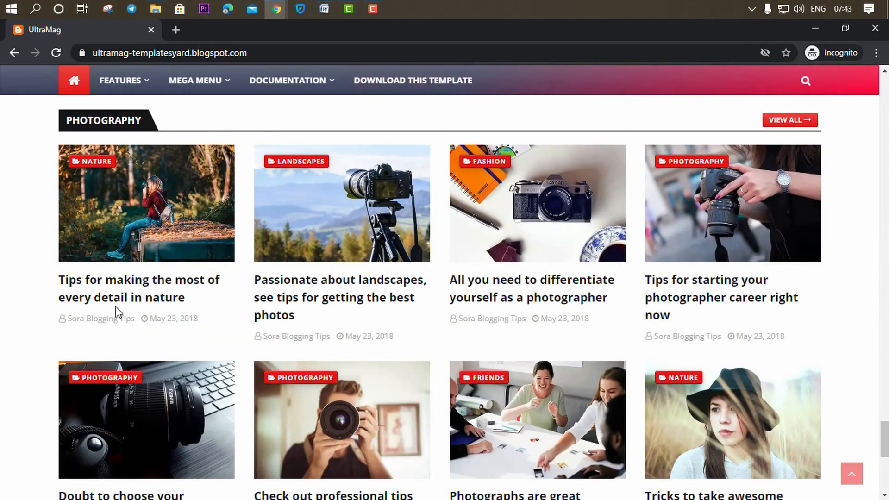
scroll(469, 302, "up", 1)
scroll(379, 274, "down", 5)
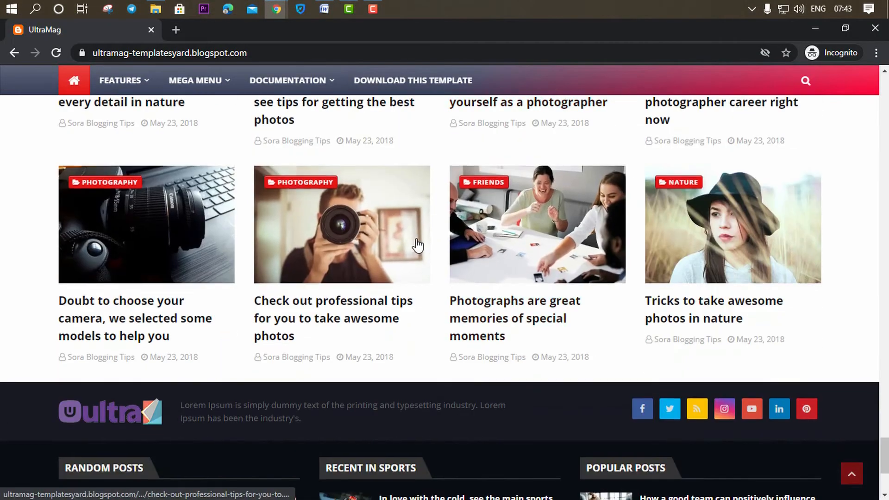
scroll(417, 244, "up", 5)
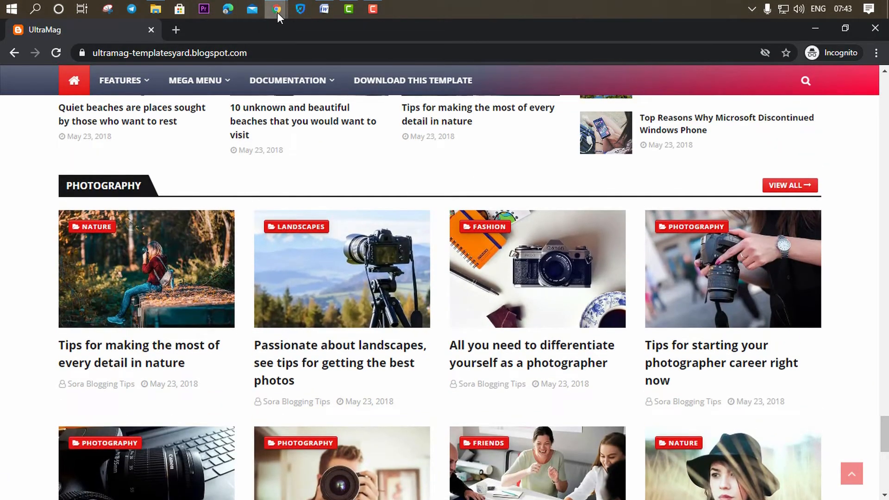
- Return to the Test Blog home page and look through its sections from Salads to Technology
mouse_move(276, 9)
left_click(204, 70)
scroll(181, 271, "up", 5)
scroll(173, 270, "down", 6)
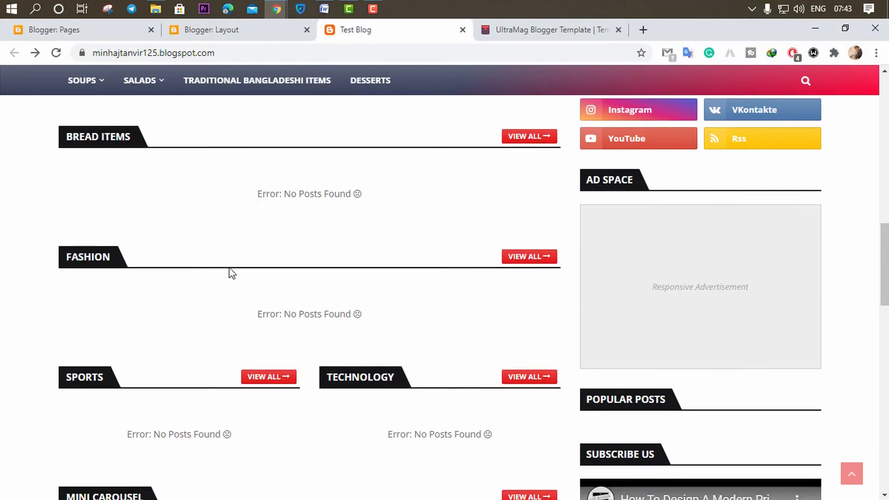
scroll(232, 272, "up", 4)
scroll(244, 266, "up", 4)
scroll(244, 267, "up", 4)
scroll(245, 268, "down", 3)
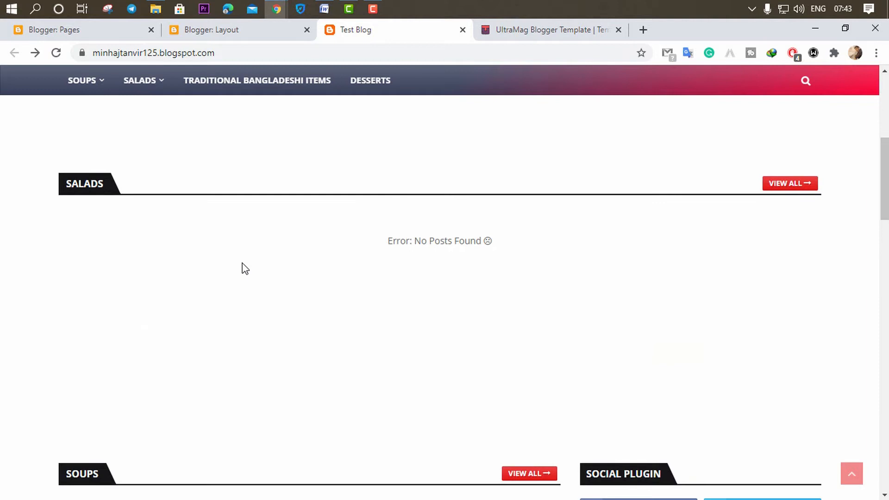
- Examine the post sections, sidebar and footer of the Test Blog home page and compare them with the blog layout
scroll(182, 276, "down", 13)
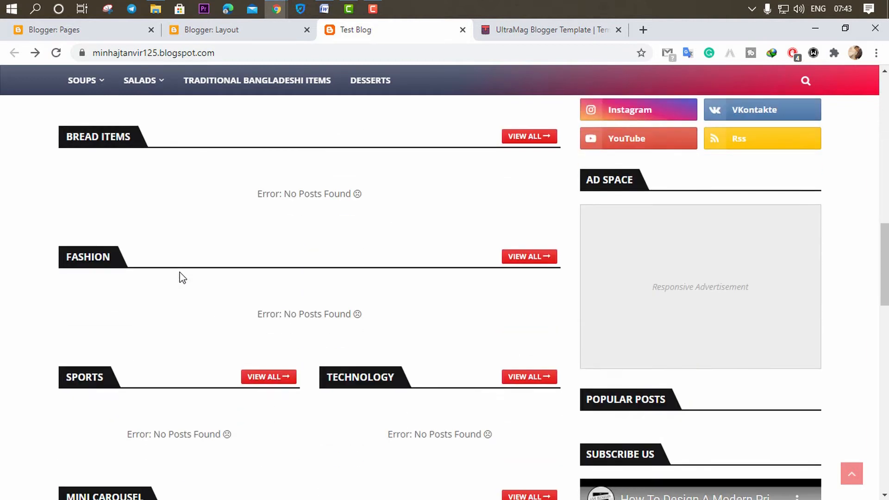
scroll(181, 278, "down", 6)
scroll(278, 246, "up", 3)
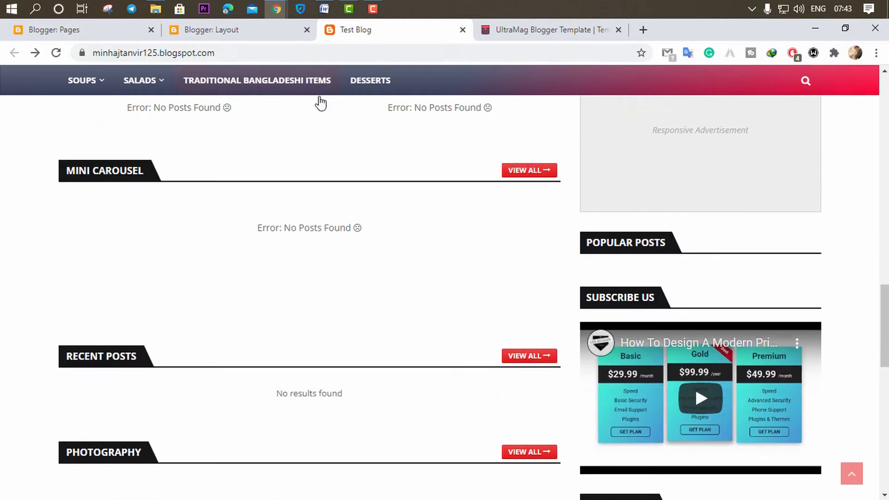
scroll(237, 340, "down", 1)
scroll(239, 339, "down", 4)
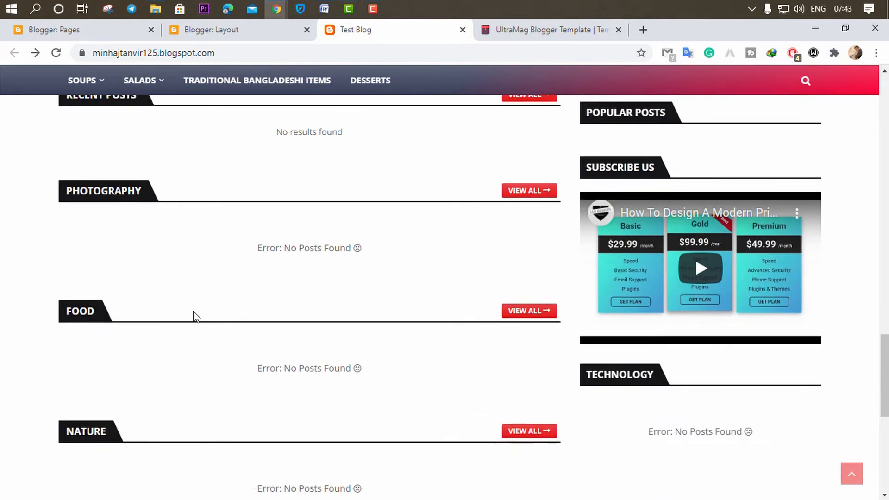
scroll(193, 316, "up", 20)
left_click(212, 32)
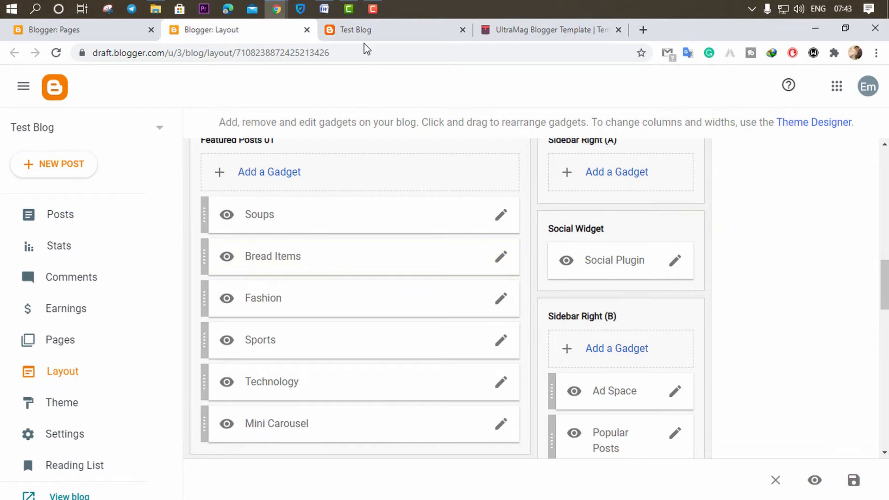
left_click(381, 32)
scroll(277, 339, "down", 15)
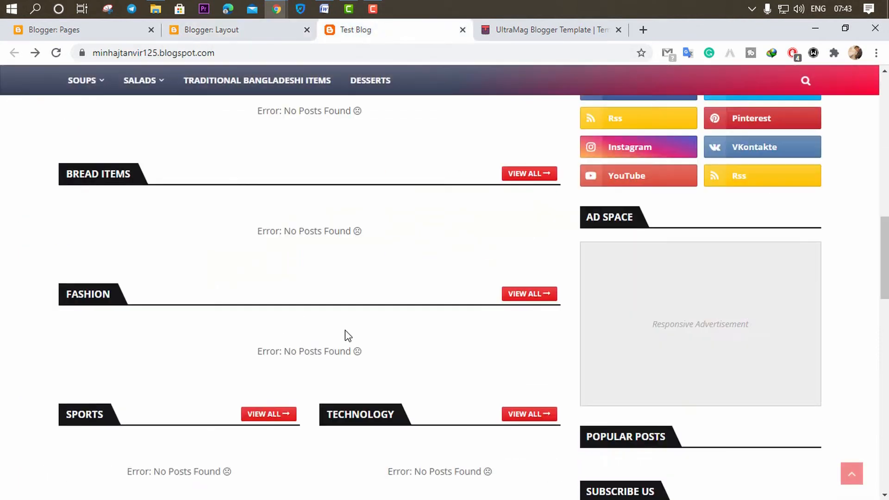
scroll(364, 324, "down", 4)
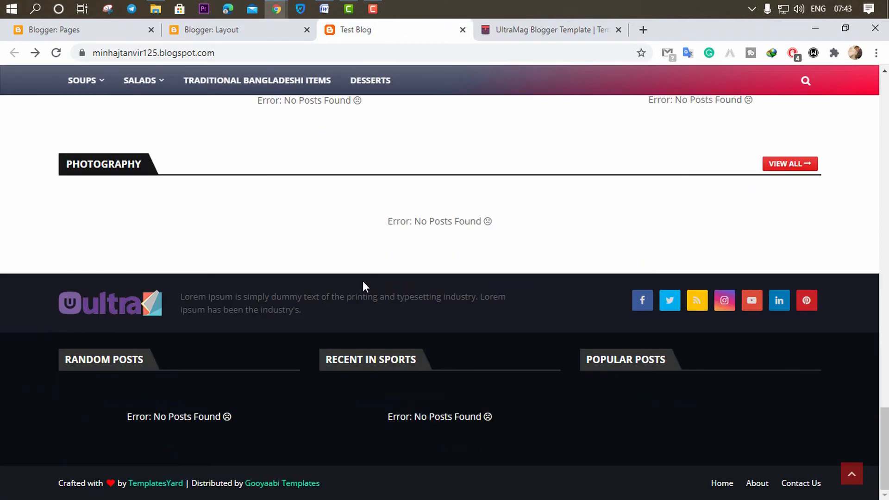
scroll(324, 290, "up", 1)
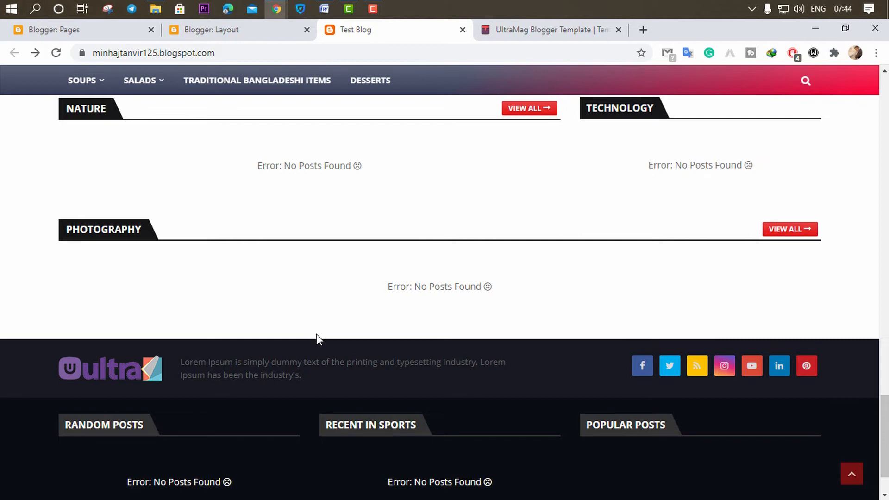
- Move the Soups gadget below Bread Items in the Featured Posts 01 section of the blog layout
left_click(204, 34)
scroll(296, 266, "down", 2)
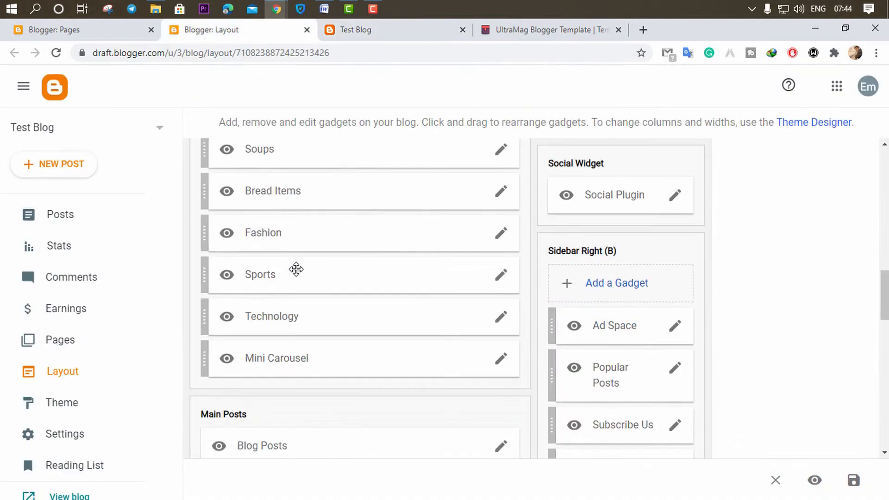
scroll(269, 249, "up", 1)
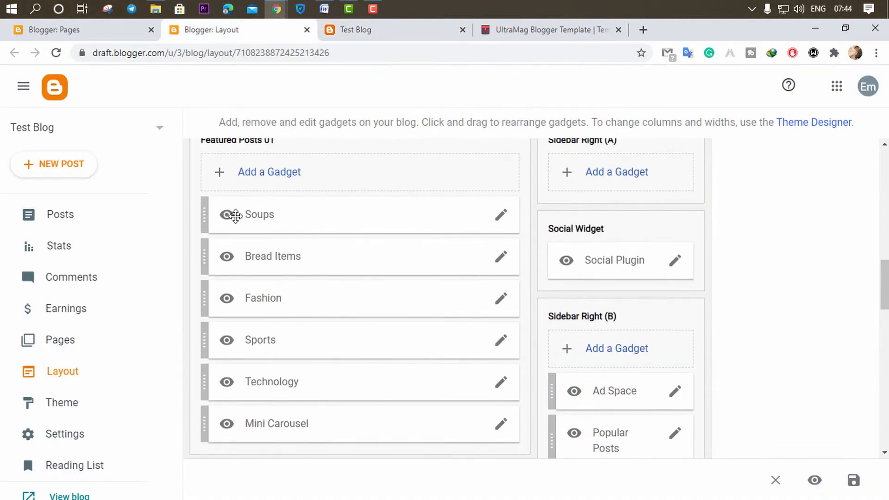
left_click_drag(279, 216, 246, 250)
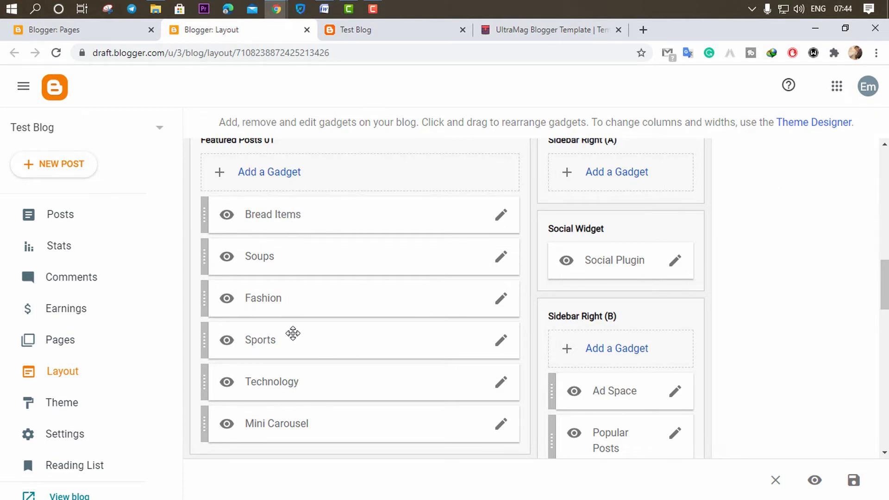
- Start a new HTML/JavaScript gadget in the Featured Posts 01 section and move its configuration window aside
scroll(356, 360, "down", 10)
scroll(340, 352, "up", 10)
left_click(267, 178)
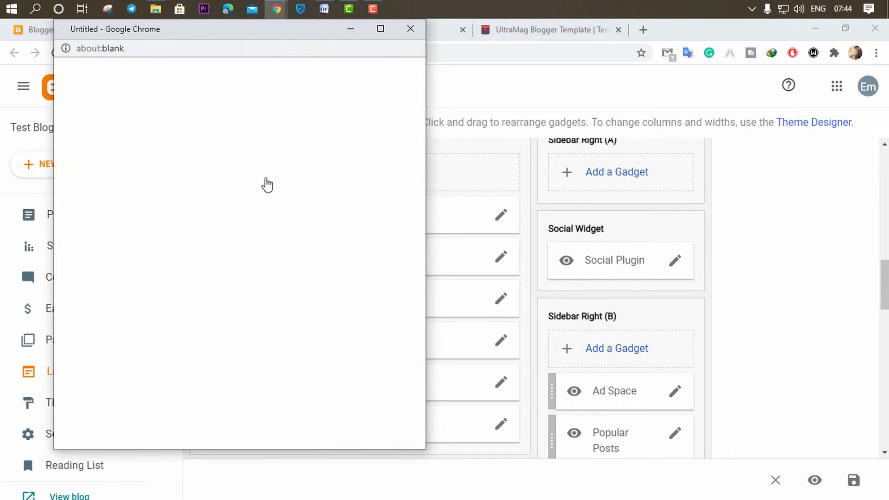
scroll(206, 264, "down", 3)
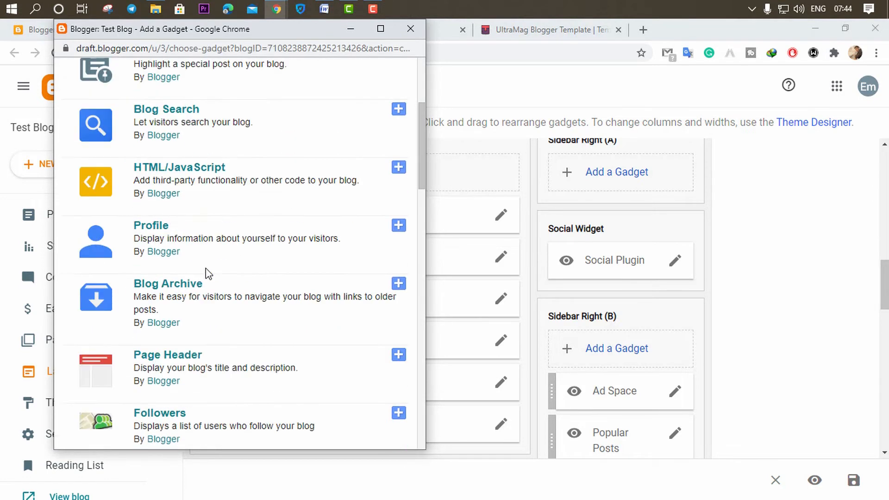
scroll(206, 268, "down", 15)
scroll(206, 269, "up", 12)
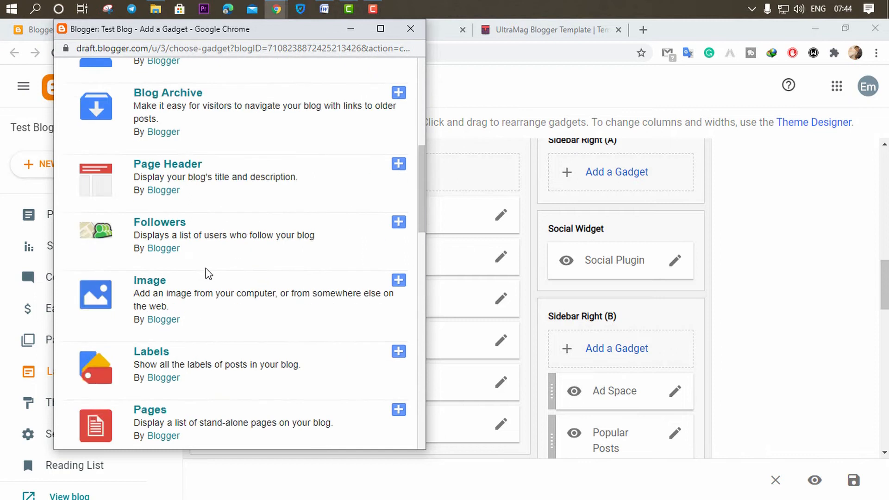
scroll(206, 268, "up", 6)
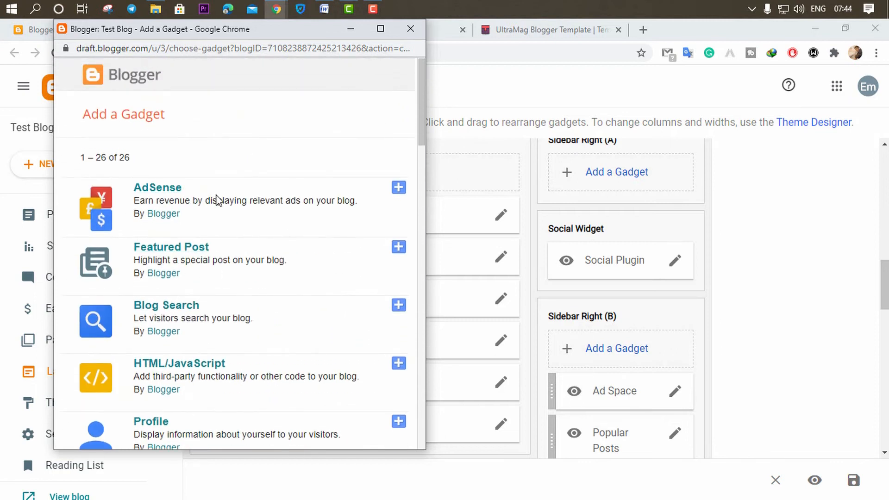
scroll(282, 259, "down", 1)
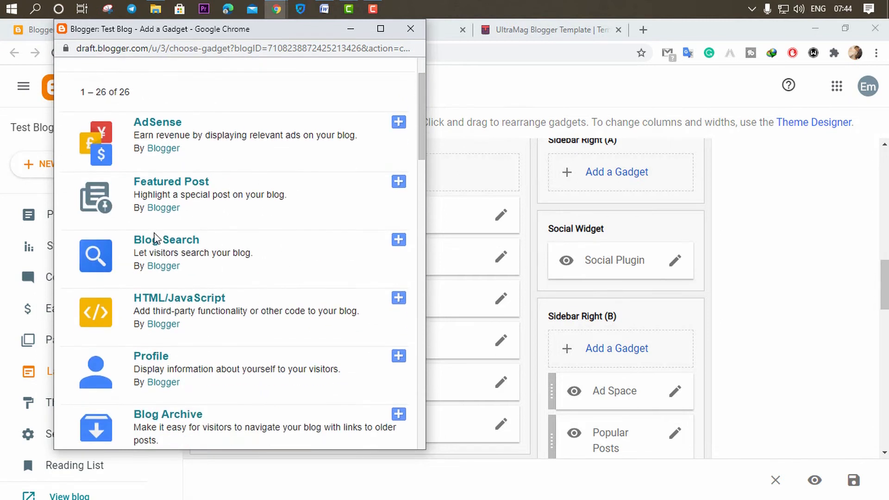
scroll(206, 276, "down", 2)
scroll(218, 284, "up", 3)
scroll(217, 294, "down", 4)
scroll(216, 291, "down", 5)
scroll(207, 290, "up", 9)
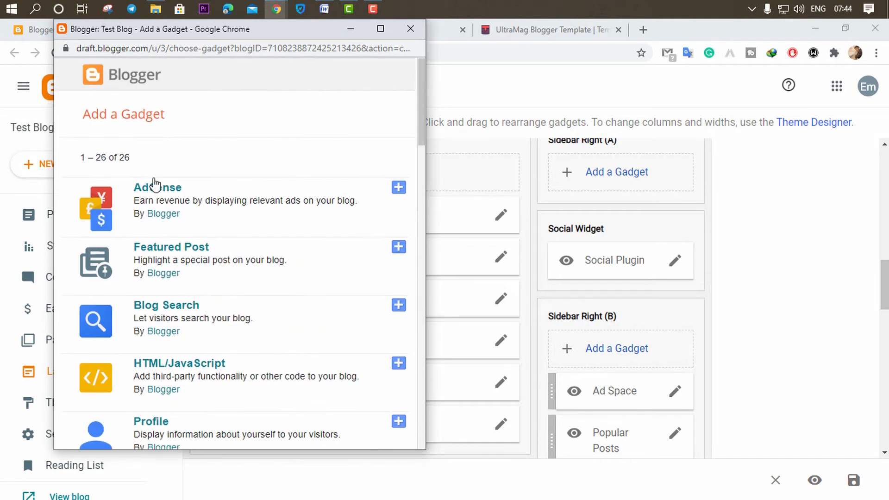
scroll(175, 279, "down", 1)
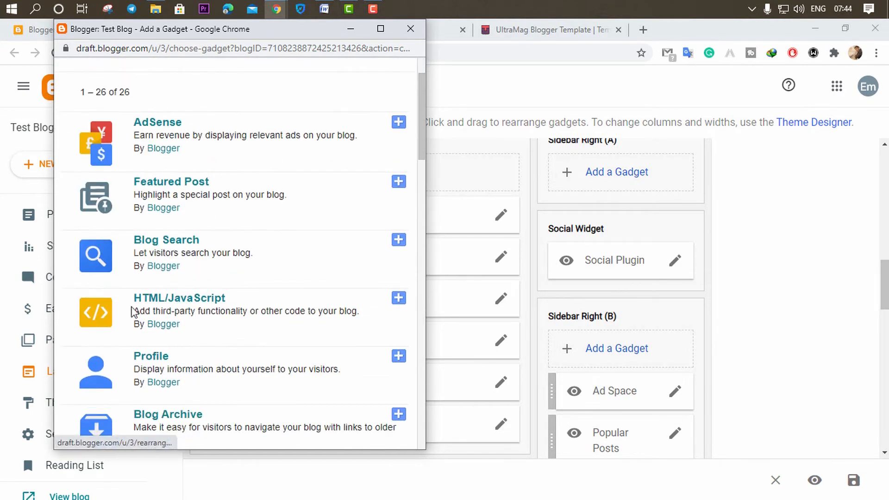
left_click(399, 299)
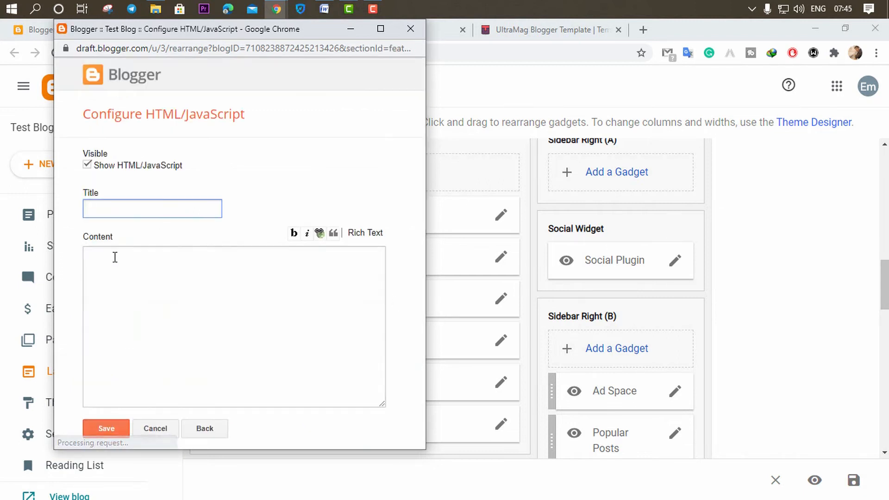
left_click_drag(259, 30, 844, 30)
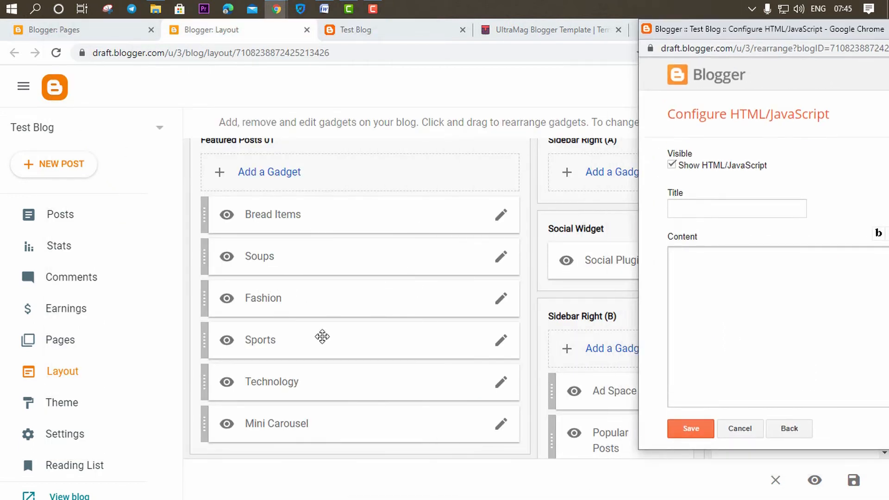
- Examine how the Food and neighbouring post sections are arranged in the UltraMag demo blog
left_click(563, 33)
scroll(270, 222, "down", 2)
scroll(270, 223, "up", 5)
mouse_move(277, 9)
left_click(375, 65)
scroll(203, 306, "up", 10)
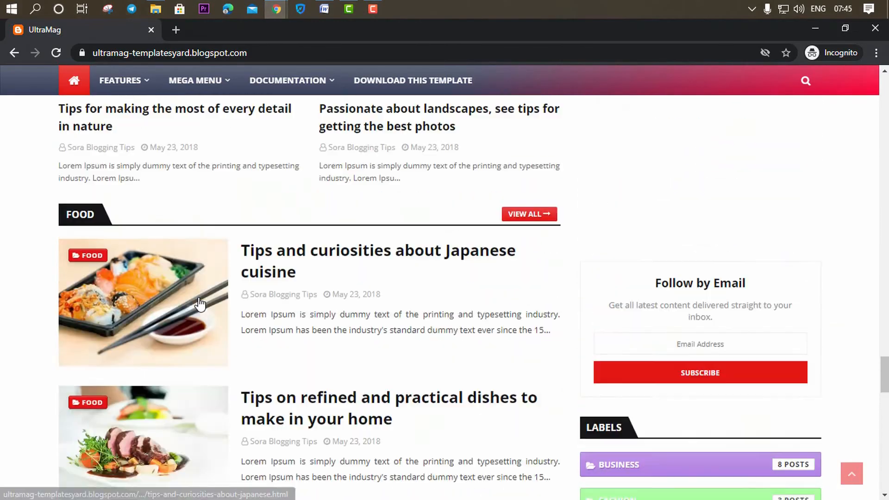
scroll(200, 303, "down", 20)
scroll(193, 310, "up", 12)
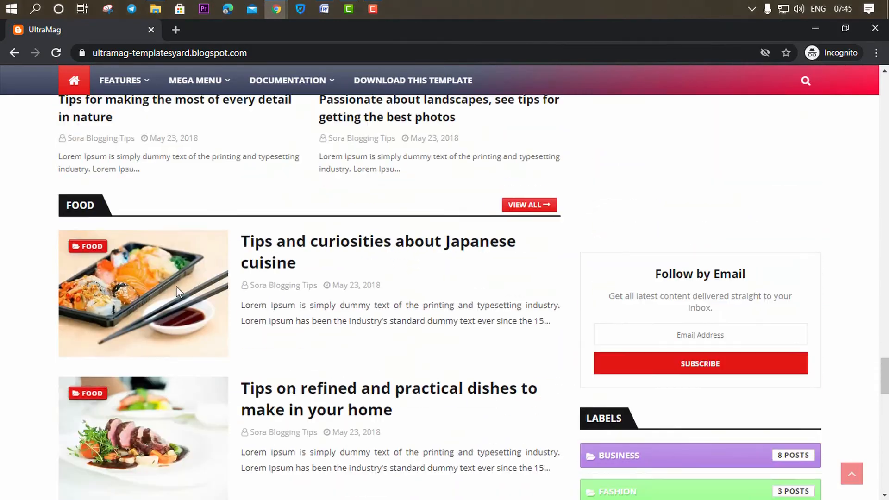
- Open the Fashion gadget in Featured Posts 01 of the blog layout and copy its content code 3/Fashion/grid-small
mouse_move(276, 9)
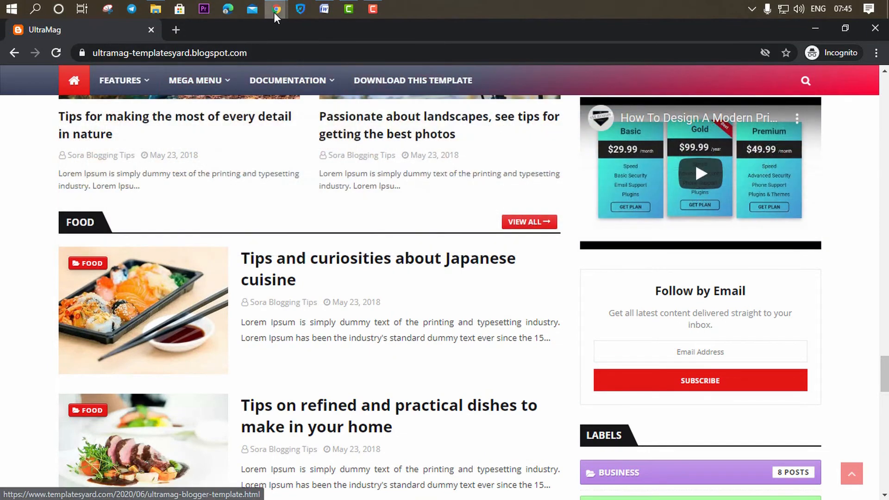
left_click(177, 54)
left_click(220, 36)
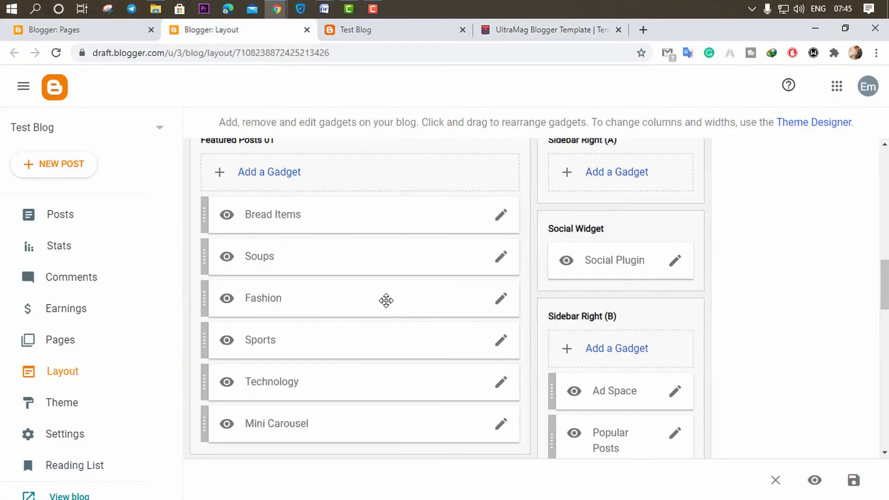
scroll(273, 346, "up", 2)
scroll(291, 335, "down", 2)
scroll(291, 335, "down", 10)
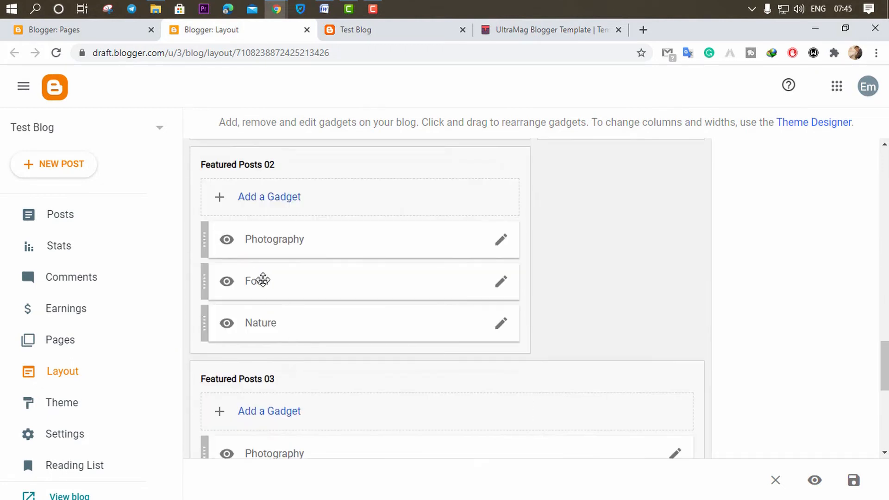
scroll(260, 336, "up", 12)
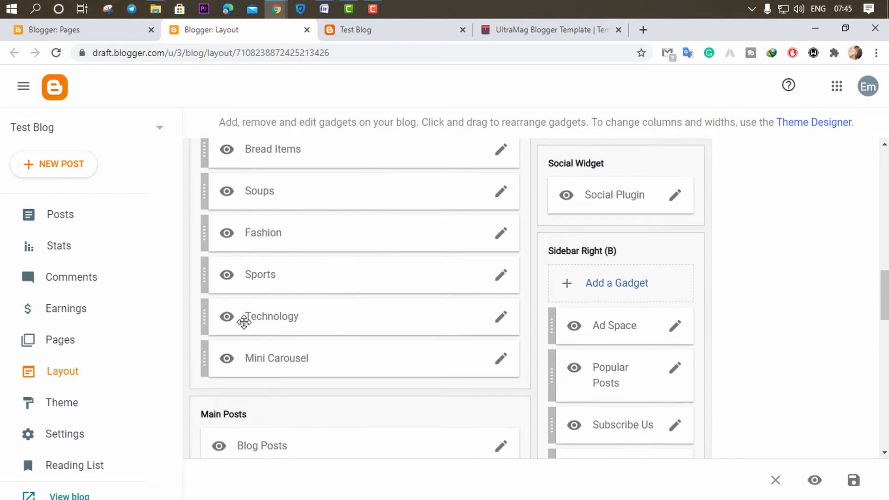
scroll(227, 336, "down", 3)
left_click(500, 233)
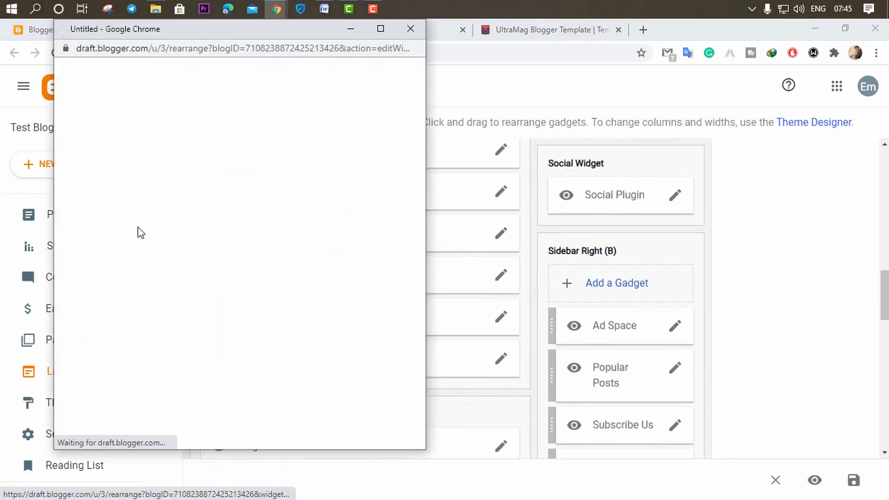
left_click_drag(194, 254, 84, 254)
key("ctrl+c")
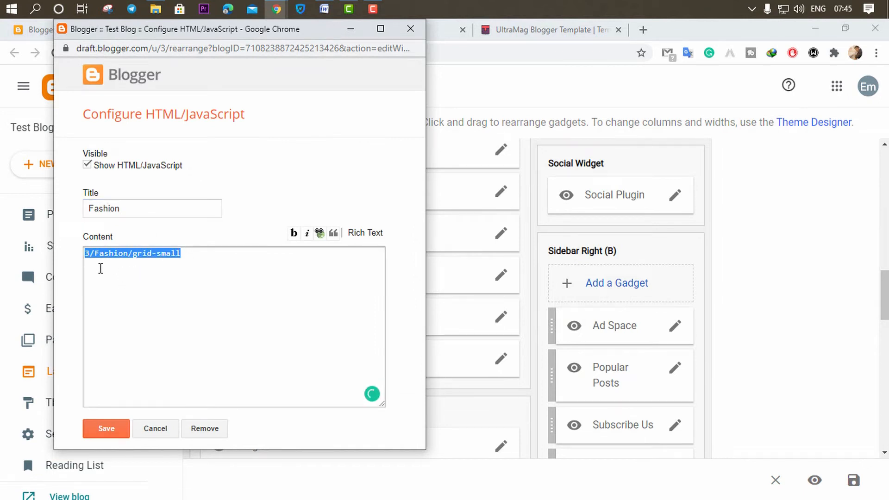
- Return to the new untitled HTML/JavaScript gadget and paste 3/Fashion/grid-small as its content
left_click(351, 29)
mouse_move(277, 9)
left_click(456, 82)
left_click(197, 263)
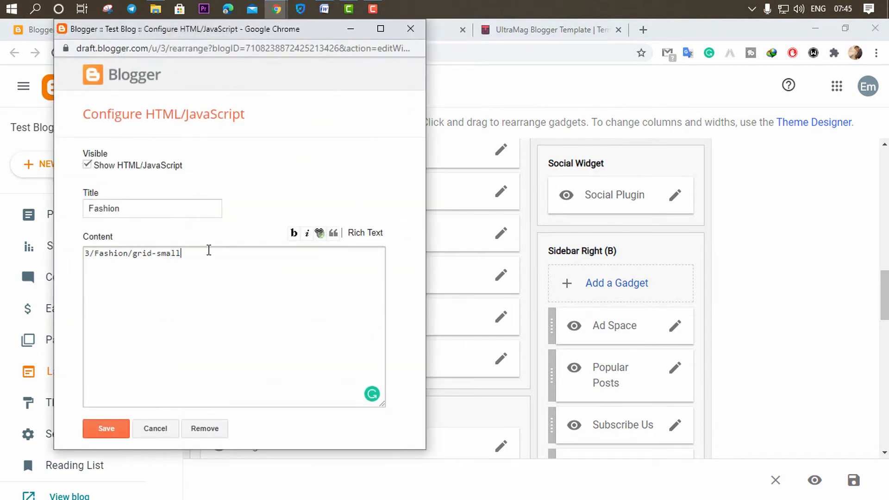
left_click(351, 29)
mouse_move(276, 9)
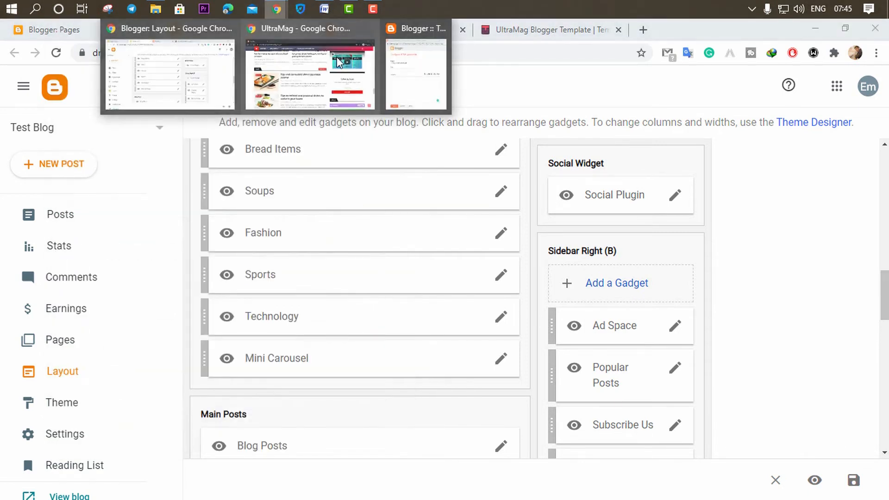
left_click(396, 95)
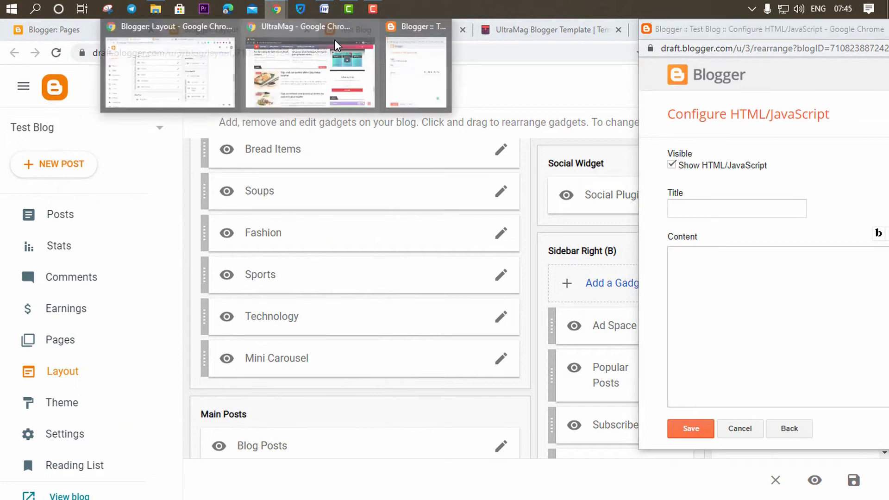
left_click_drag(799, 32, 495, 66)
left_click(405, 244)
left_click(417, 309)
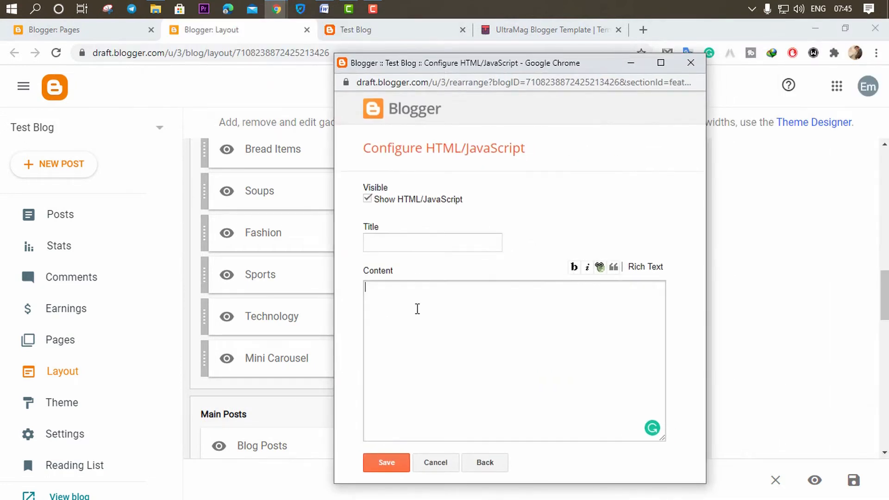
key("ctrl+v")
- Copy the category name Desserts from the Word document and paste it as the new gadget's title
left_click(325, 9)
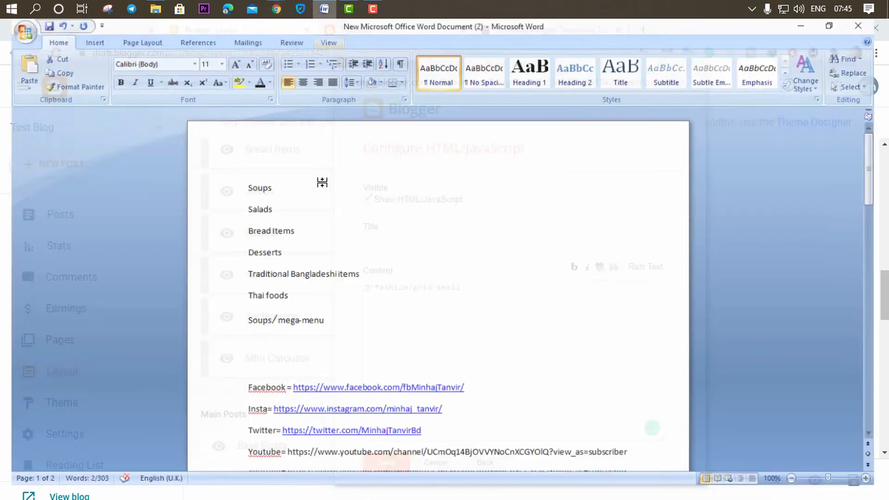
left_click(283, 262)
left_click_drag(284, 262, 230, 261)
key("ctrl+c")
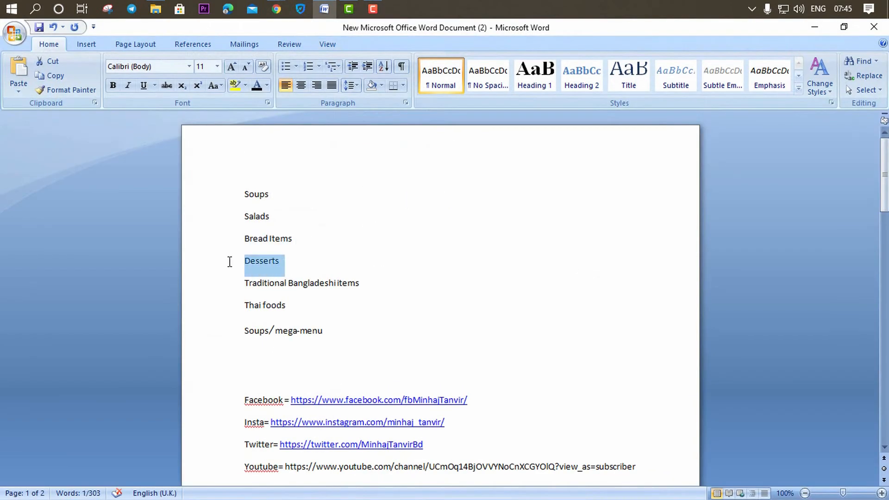
left_click(815, 28)
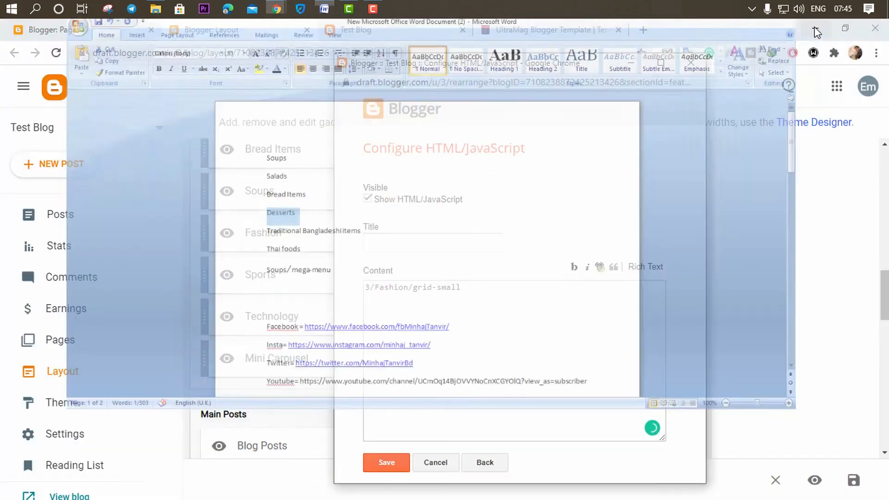
left_click(412, 245)
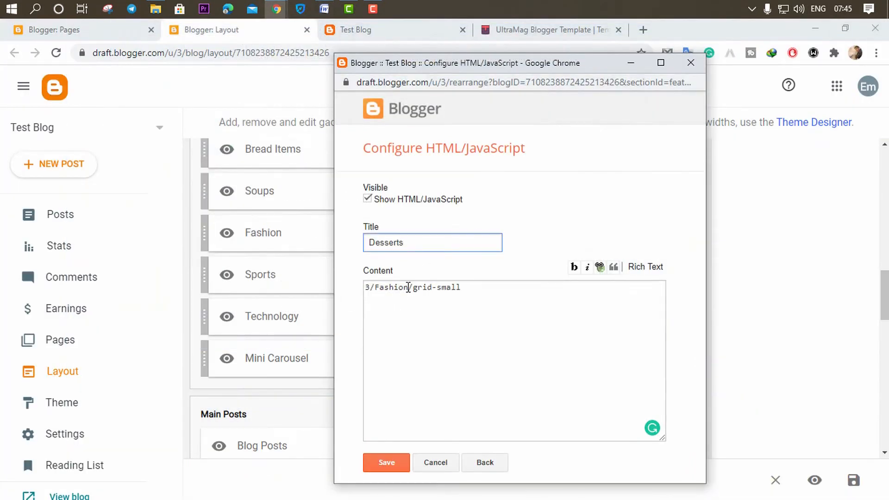
- Change the new Desserts gadget's content to 5/Desserts/grid-small and save the gadget
left_click_drag(408, 287, 376, 288)
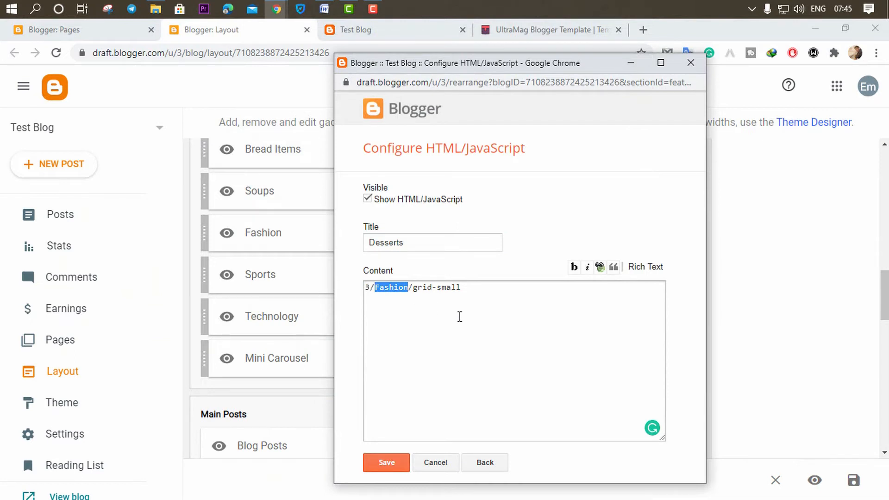
key("ctrl+v")
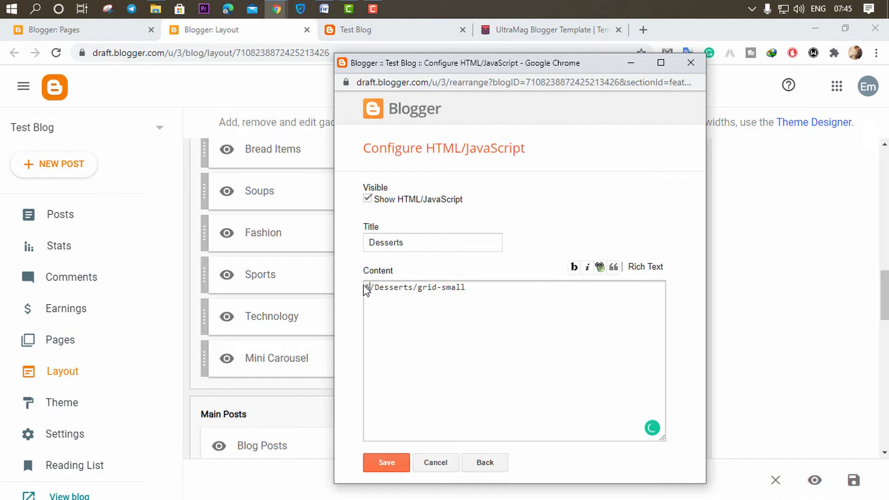
left_click(389, 465)
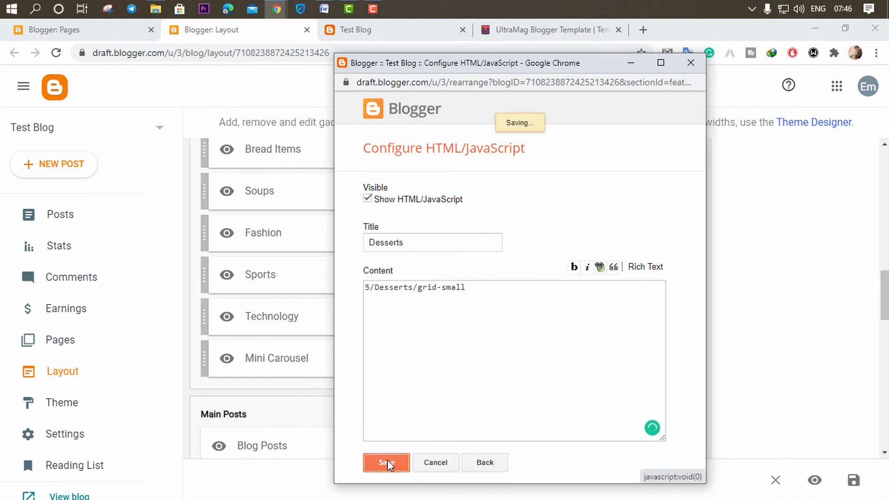
- Reload the Test Blog and examine the Desserts section and the order of the other post sections on the page
left_click(384, 35)
left_click(318, 54)
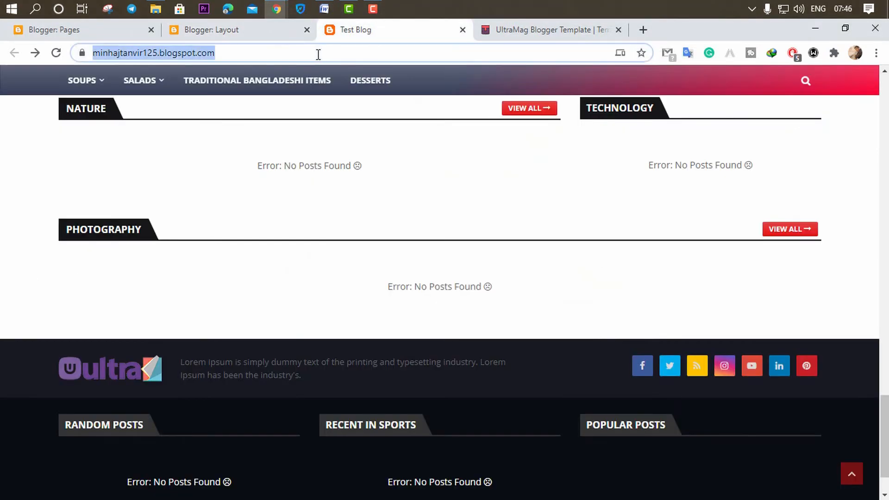
key("Return")
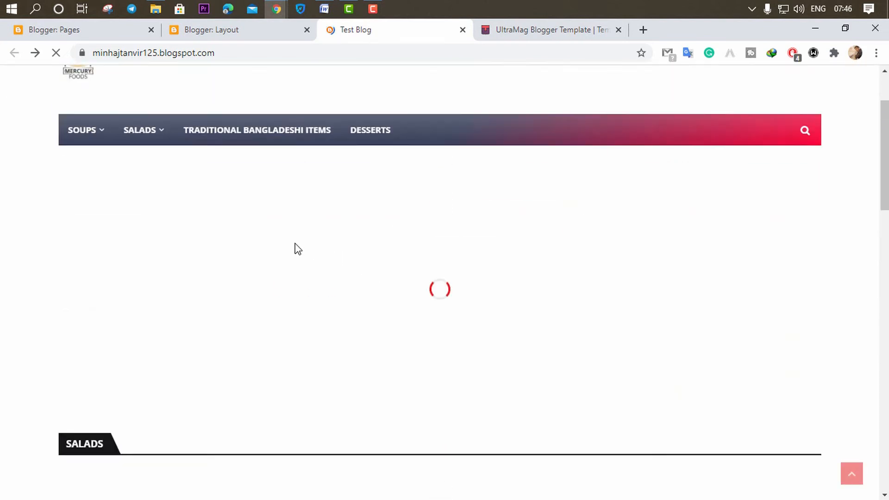
scroll(429, 272, "down", 9)
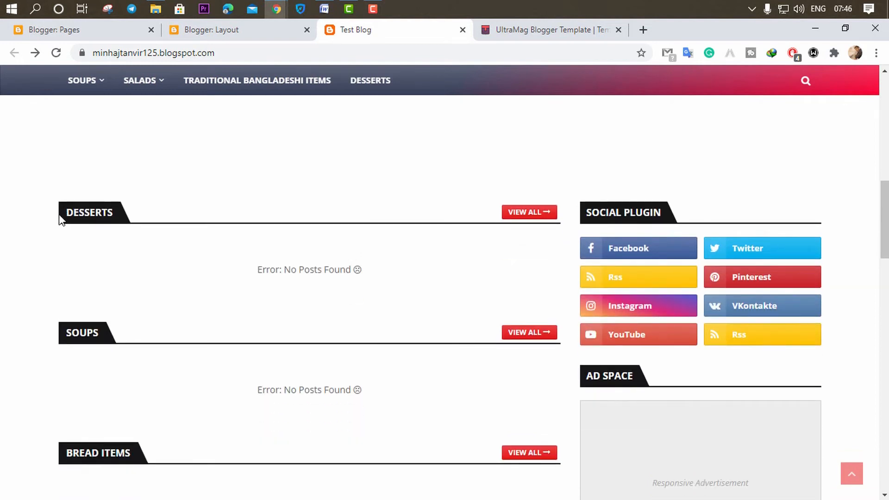
left_click_drag(70, 213, 113, 214)
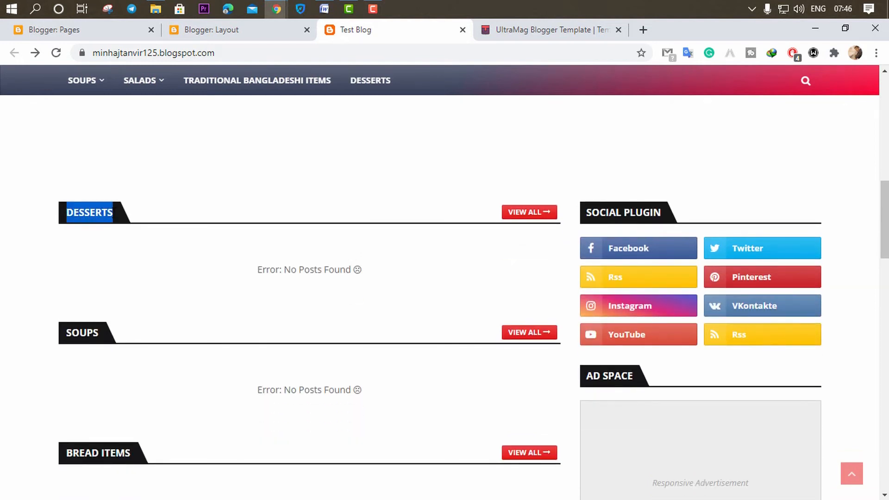
left_click(112, 262)
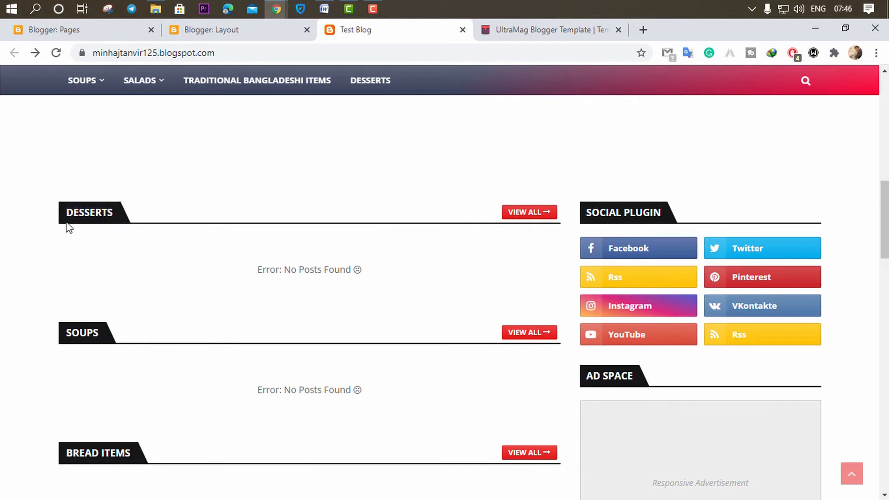
scroll(288, 259, "up", 1)
scroll(324, 266, "down", 6)
scroll(302, 273, "up", 2)
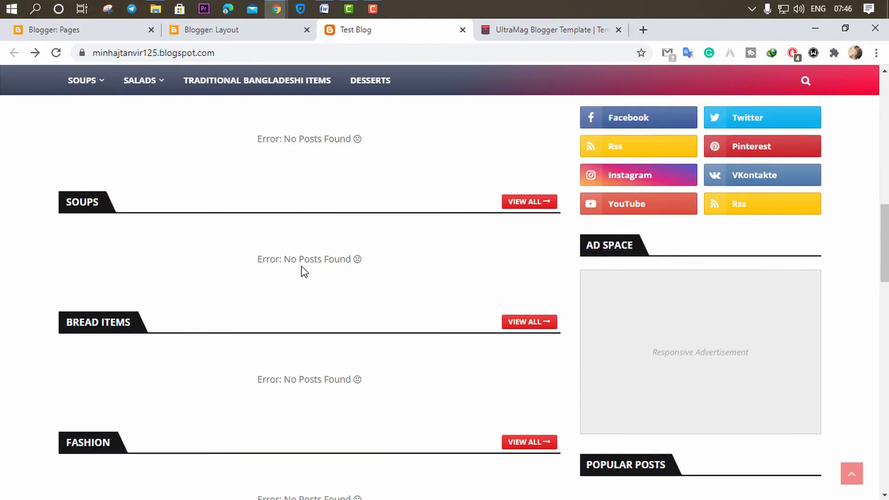
scroll(303, 275, "down", 4)
scroll(304, 278, "down", 5)
scroll(307, 277, "down", 8)
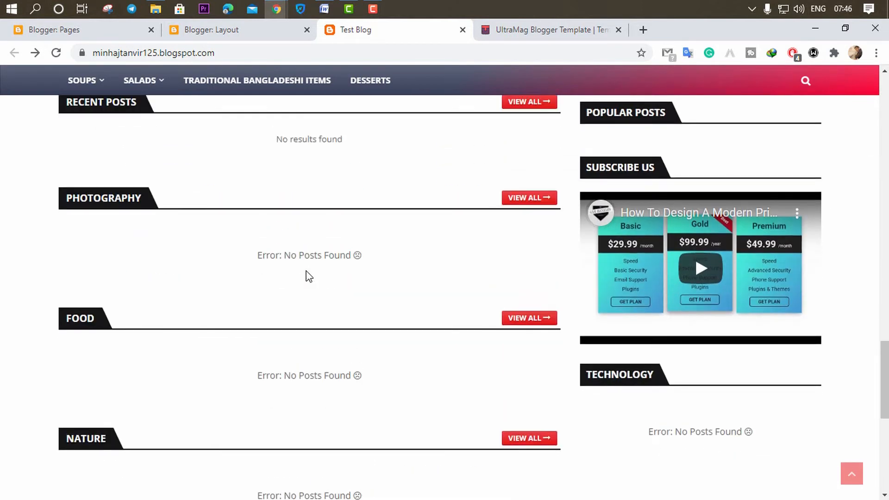
scroll(309, 276, "down", 3)
scroll(309, 276, "up", 15)
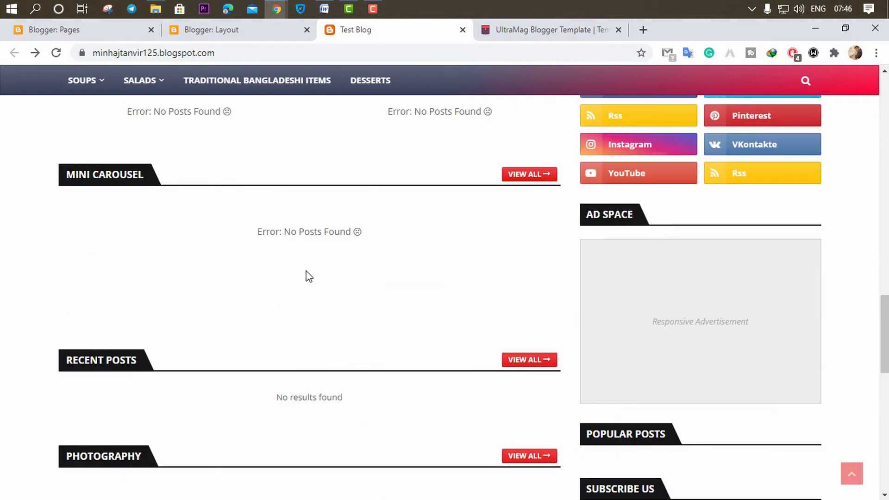
scroll(306, 273, "up", 5)
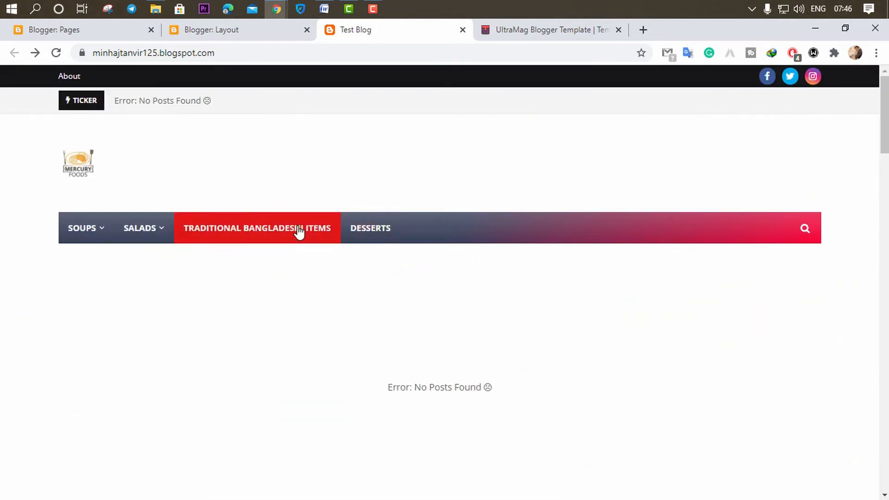
- Check where the Facebook button under Social Plugin on the Test Blog leads and close the opened page
left_click(269, 31)
scroll(430, 235, "up", 15)
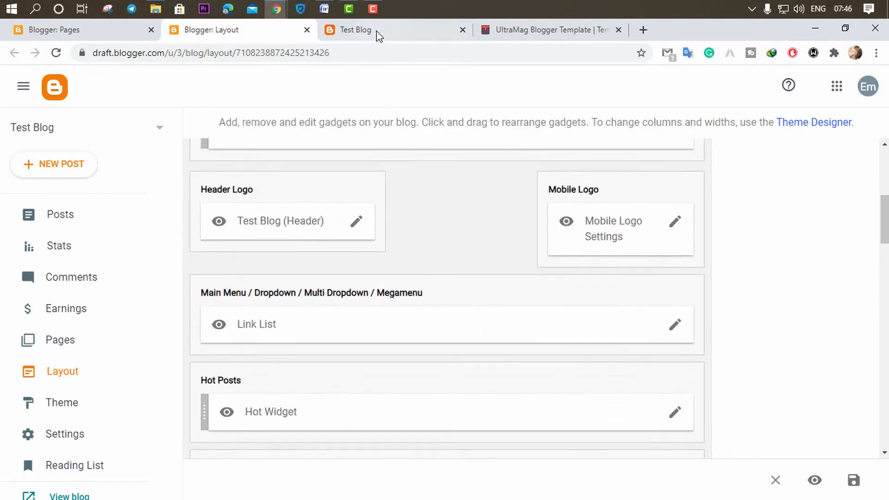
left_click(376, 32)
scroll(563, 234, "down", 5)
scroll(514, 243, "down", 6)
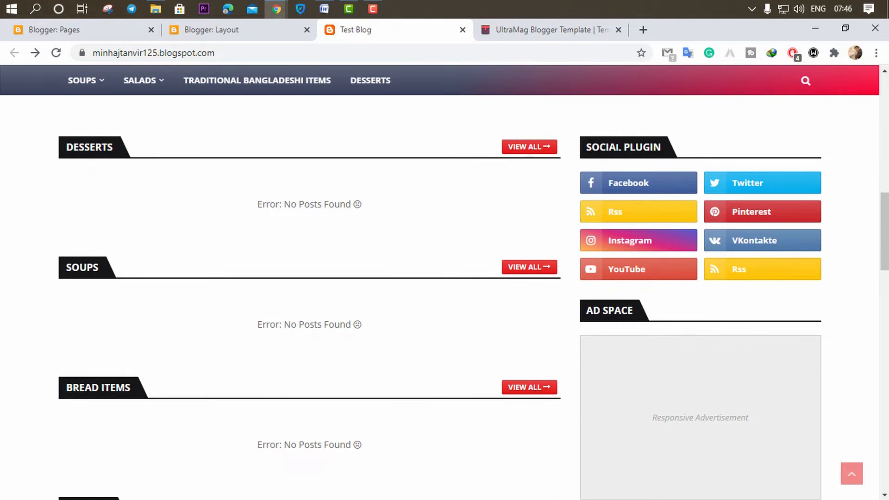
left_click_drag(600, 147, 654, 148)
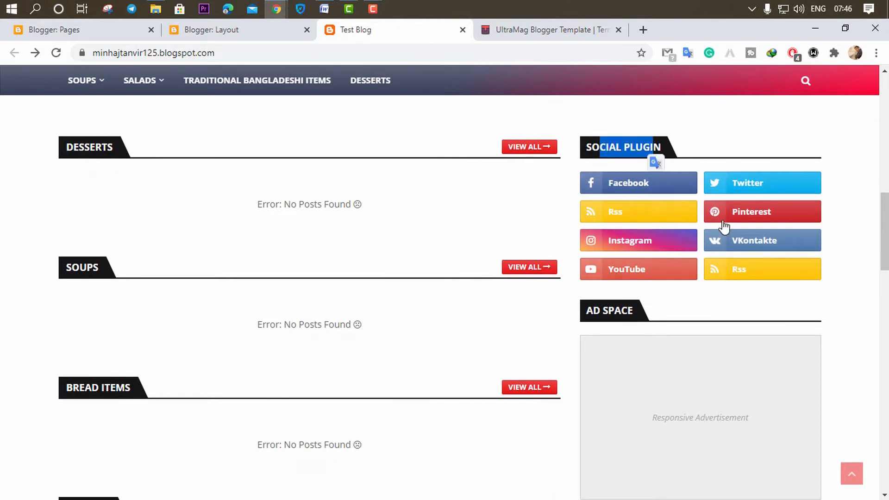
left_click(642, 182)
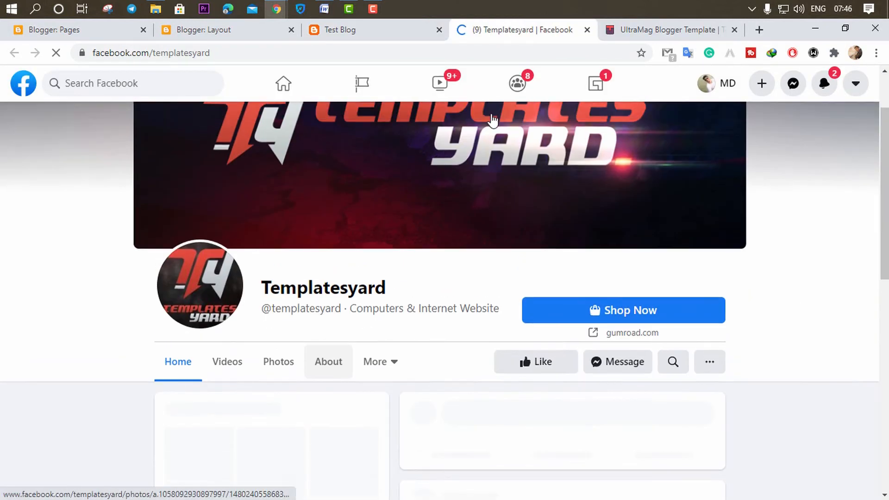
left_click(588, 29)
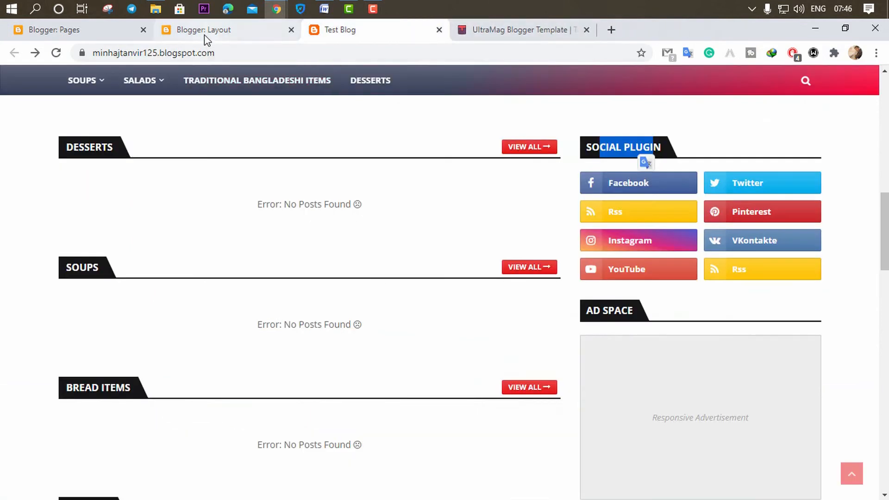
left_click(857, 358)
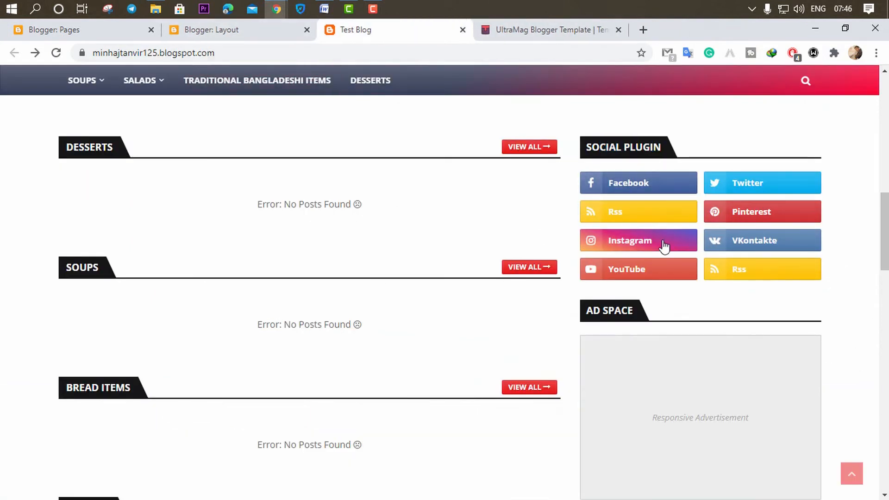
- Open the Social Plugin gadget under Social Widget in the blog layout and delete all of its existing links
left_click(205, 31)
scroll(440, 211, "down", 4)
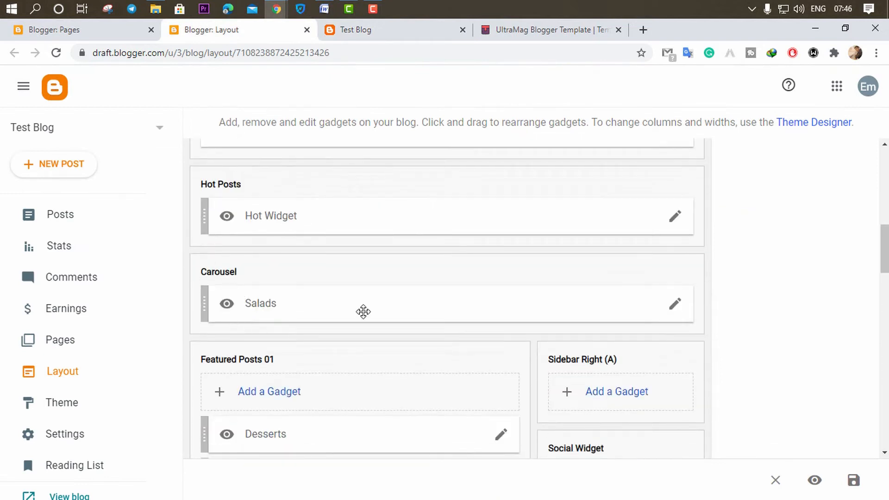
scroll(417, 311, "down", 4)
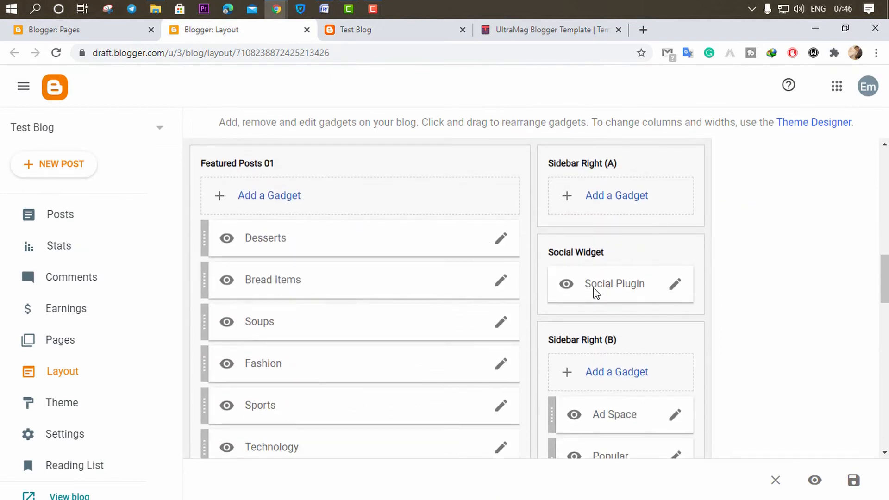
left_click(676, 290)
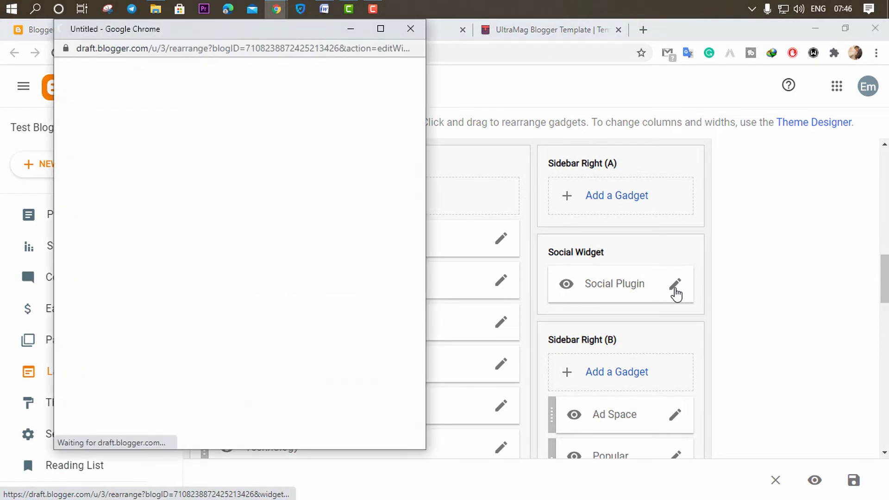
scroll(272, 288, "down", 2)
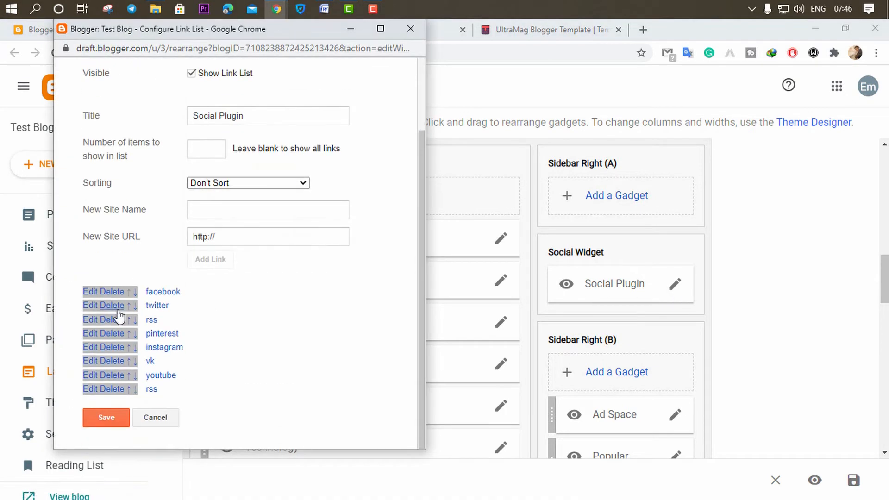
scroll(119, 391, "up", 2)
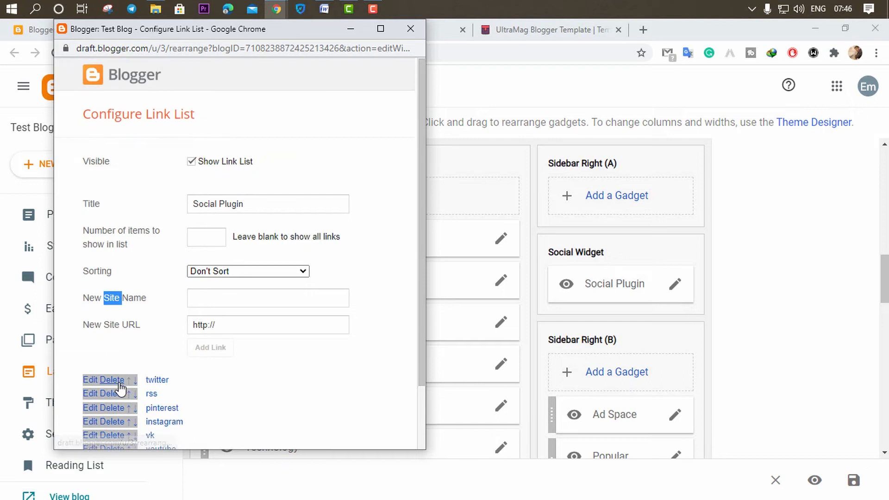
left_click(113, 383)
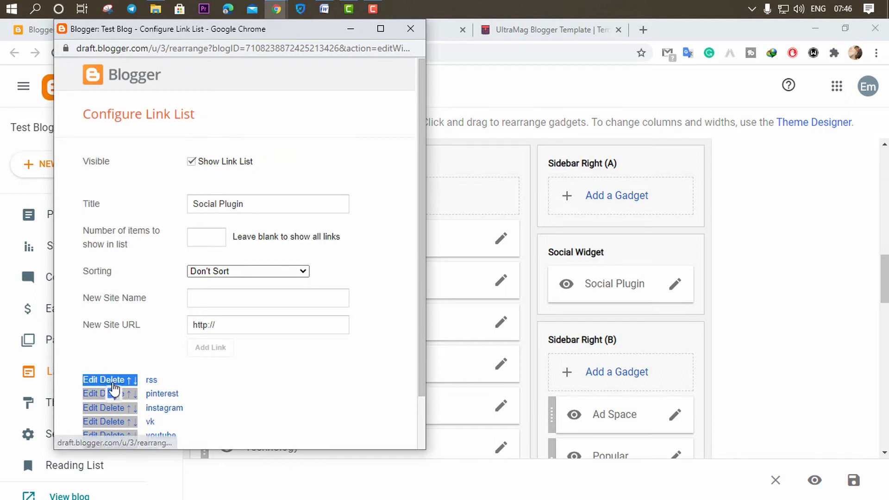
left_click(113, 383)
left_click(114, 383)
left_click(114, 382)
left_click(114, 383)
left_click(112, 382)
- Enter facebook as the new site name, clear the default site URL and copy the Facebook address from the Word document
left_click(246, 298)
type("facebook")
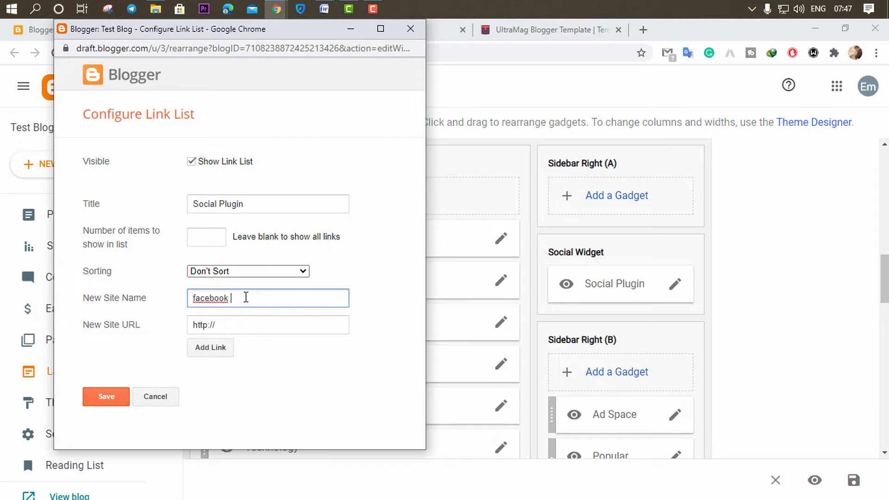
triple_click(229, 324)
key("BackSpace")
left_click(325, 9)
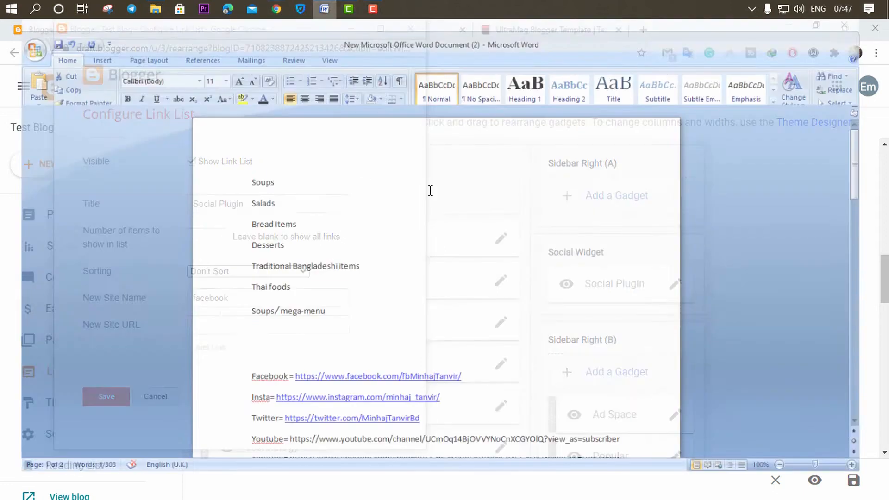
scroll(423, 387, "down", 1)
left_click_drag(468, 369, 292, 370)
key("ctrl+c")
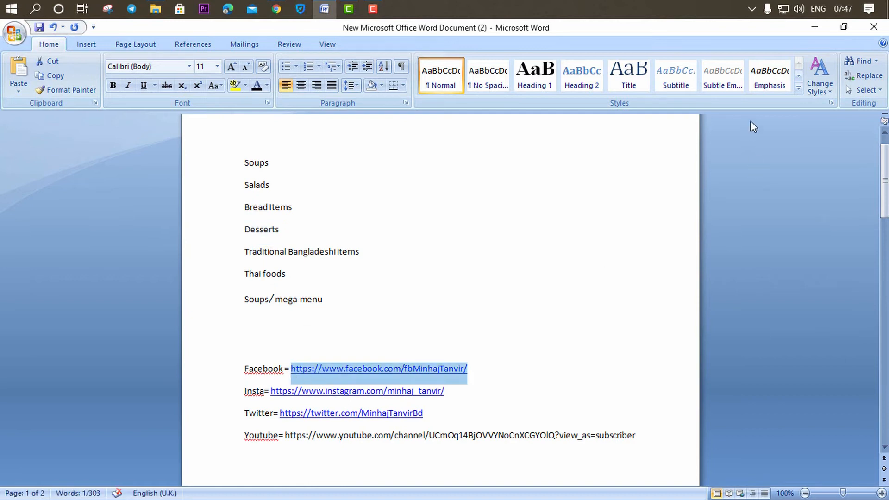
- Paste the copied Facebook address as the new site URL, add the link and save the Social Plugin gadget
left_click(816, 30)
key("ctrl+v")
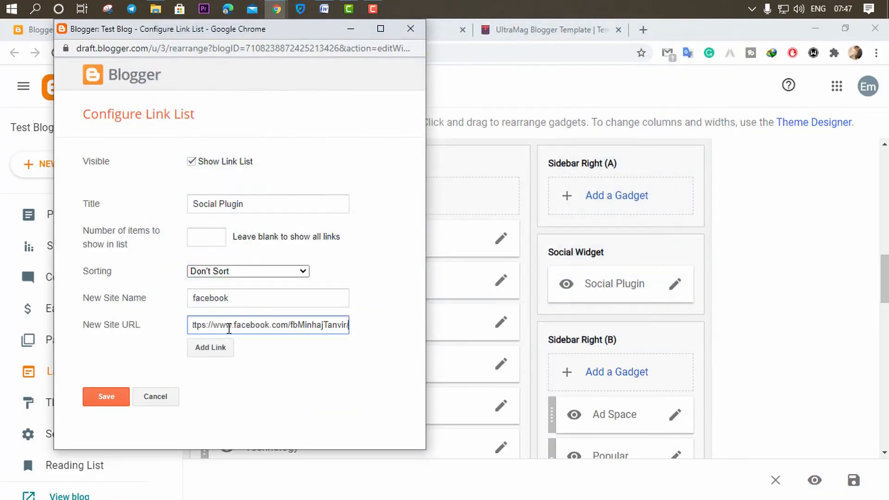
left_click(197, 355)
left_click(102, 413)
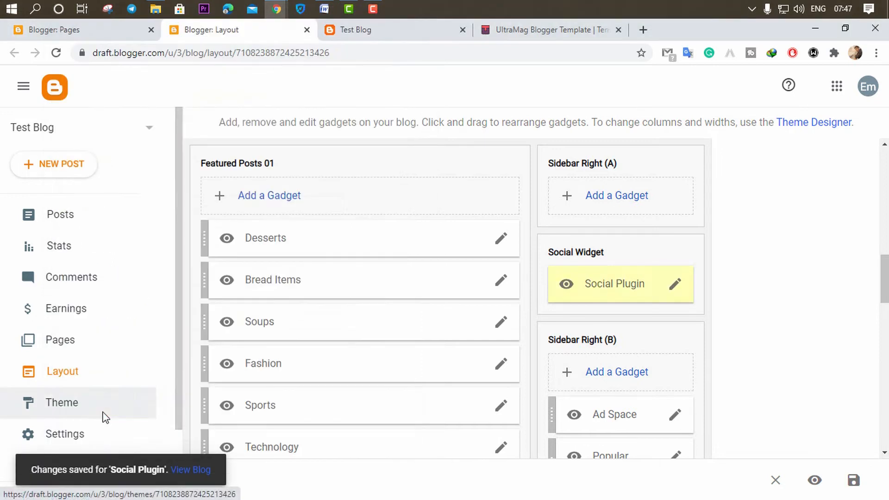
- Reload the Test Blog and examine its Social Plugin and Ad Space sidebar sections
left_click(355, 31)
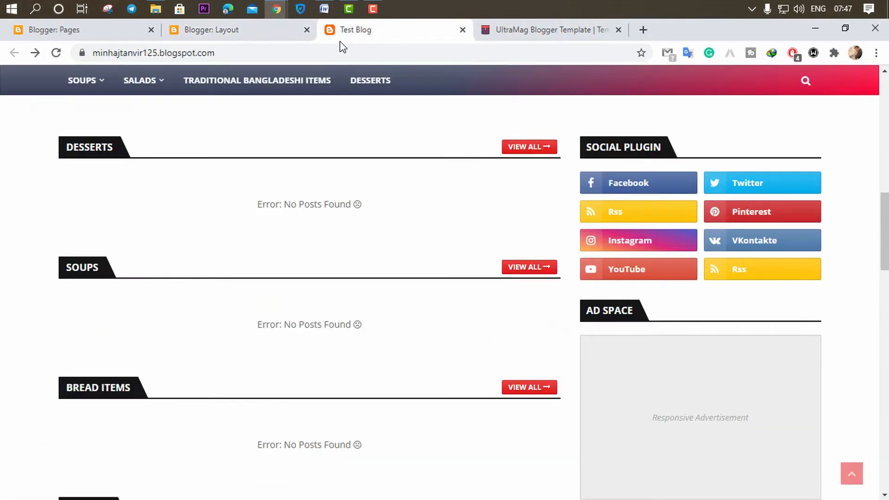
left_click(339, 51)
key("Return")
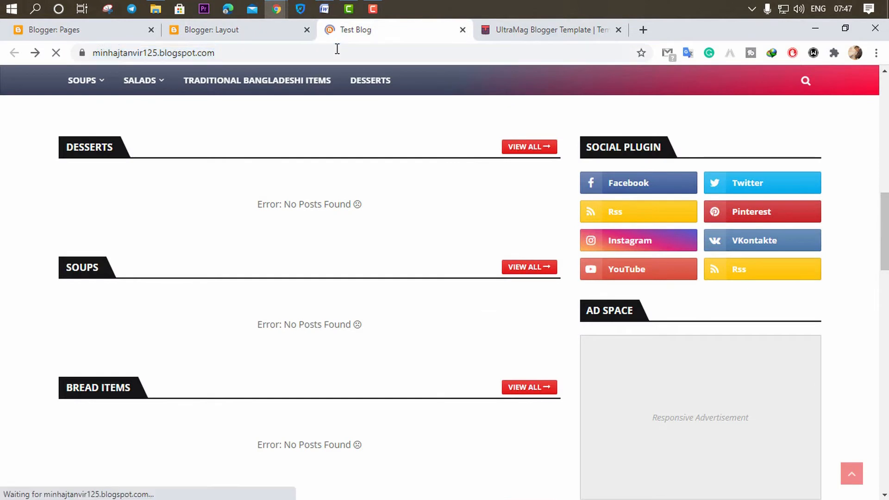
scroll(566, 249, "down", 8)
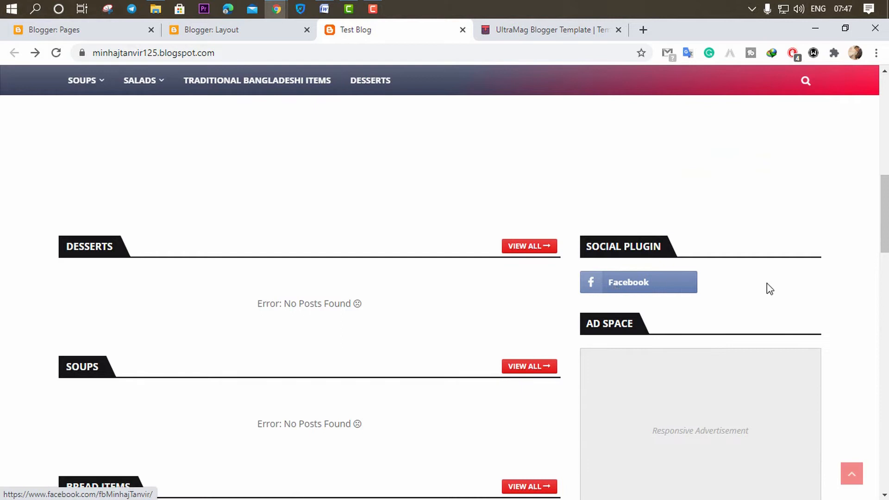
scroll(517, 231, "down", 4)
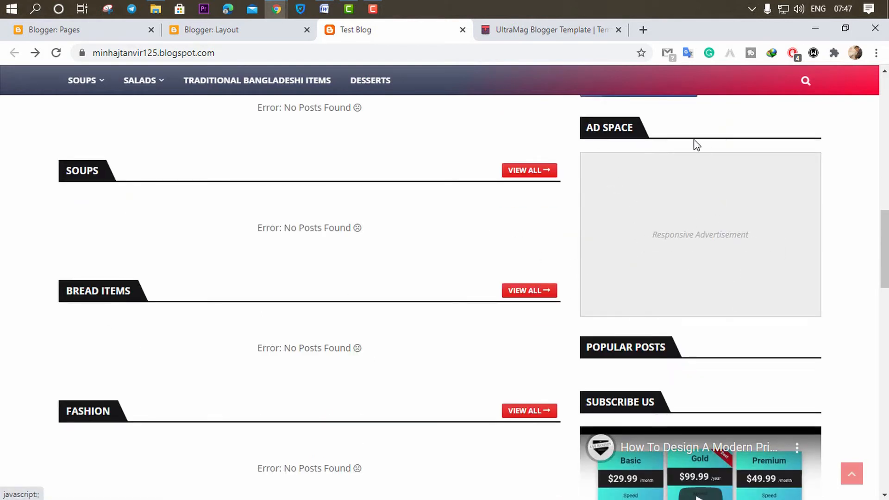
- Open the Ad Space gadget in Sidebar Right (B) of the blog layout
left_click(233, 33)
scroll(663, 312, "down", 4)
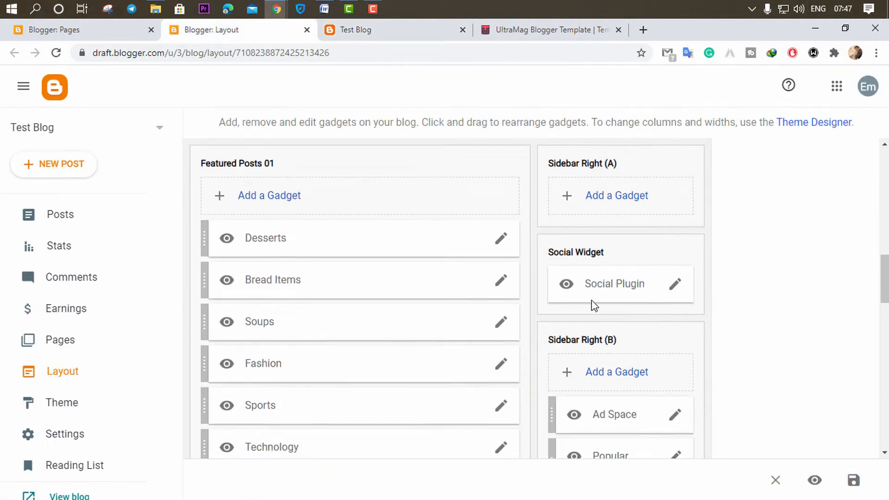
left_click(677, 285)
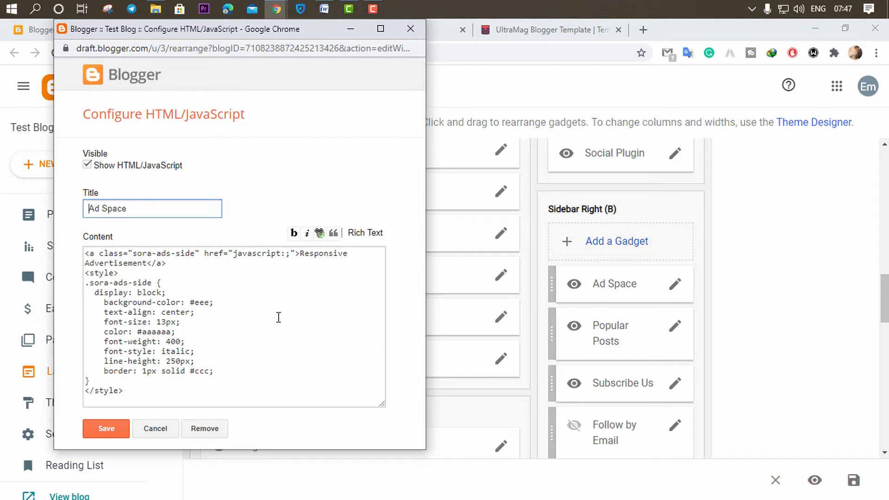
- Close the Ad Space gadget settings and examine the Popular Posts and Subscribe Us sections in the Test Blog's sidebar
left_click(410, 28)
scroll(691, 301, "down", 2)
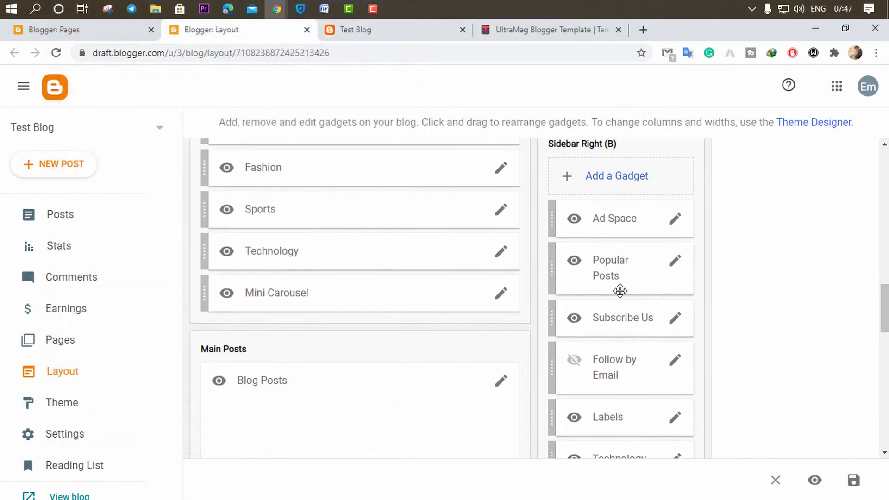
left_click(408, 30)
scroll(802, 314, "down", 5)
scroll(728, 314, "up", 3)
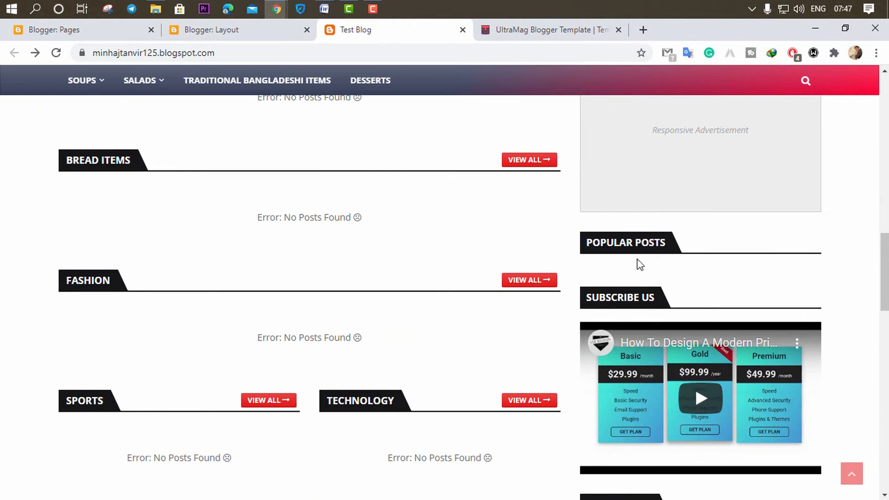
scroll(612, 272, "down", 2)
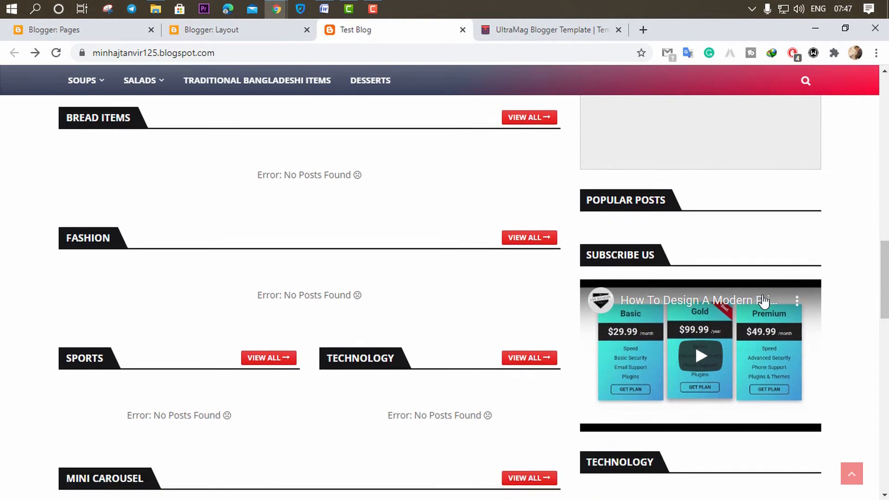
- Open the Subscribe Us gadget in Sidebar Right (B), review its embedded YouTube video code and close it without changes
left_click(247, 35)
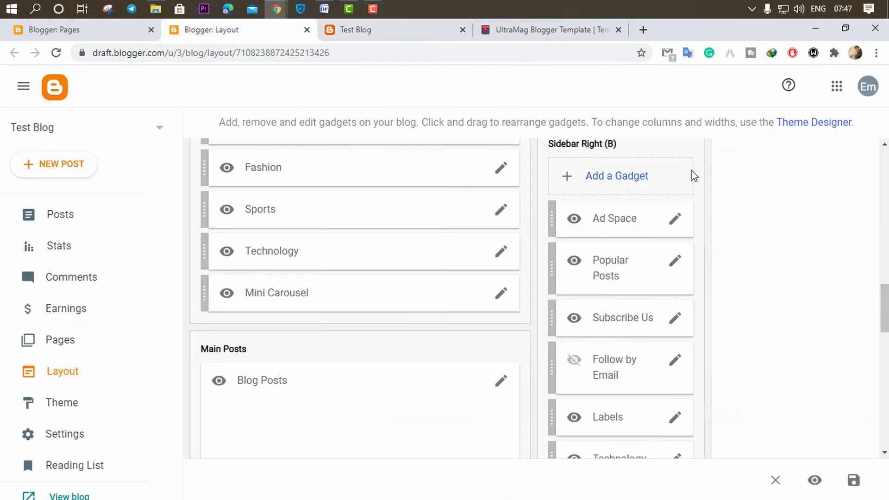
left_click(676, 319)
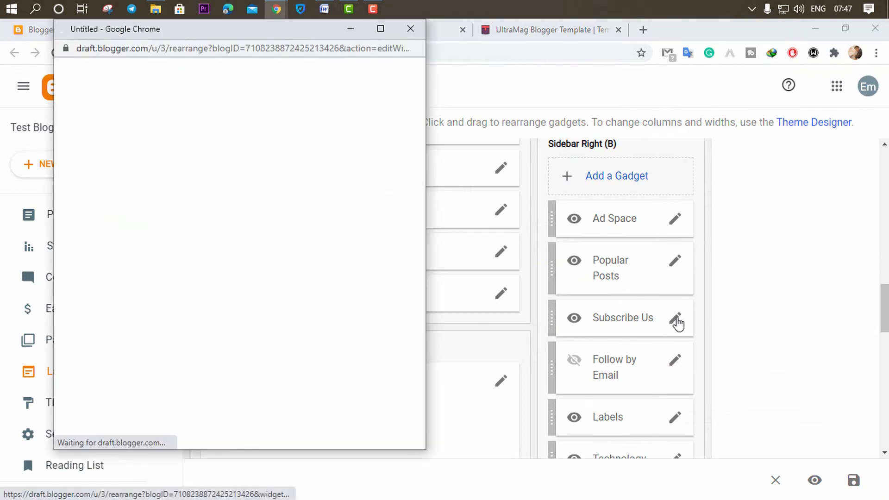
scroll(231, 324, "down", 2)
scroll(219, 336, "up", 2)
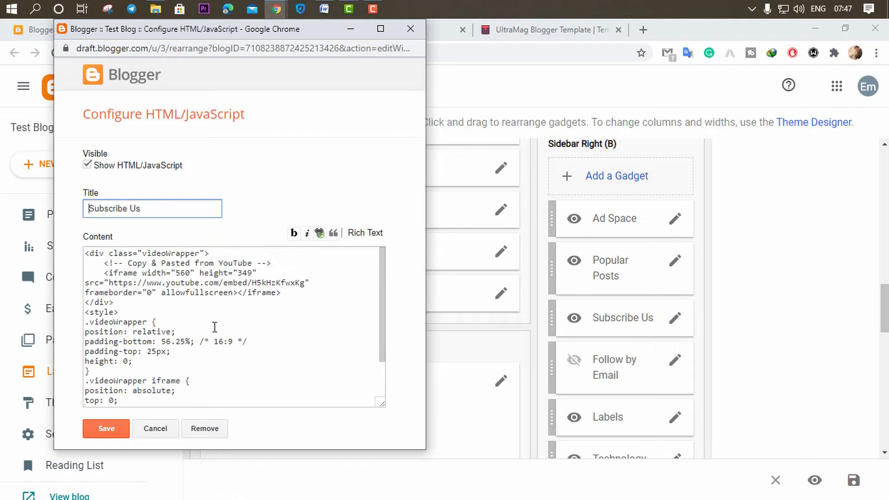
scroll(215, 327, "down", 2)
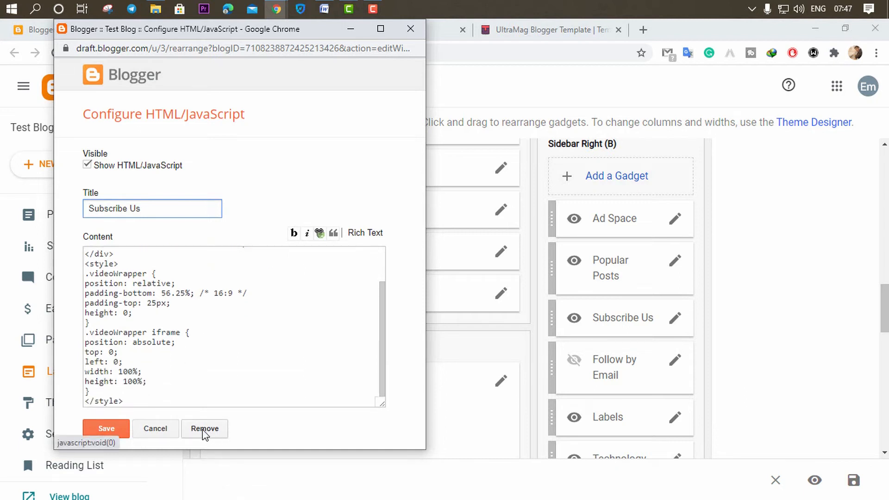
scroll(209, 374, "up", 2)
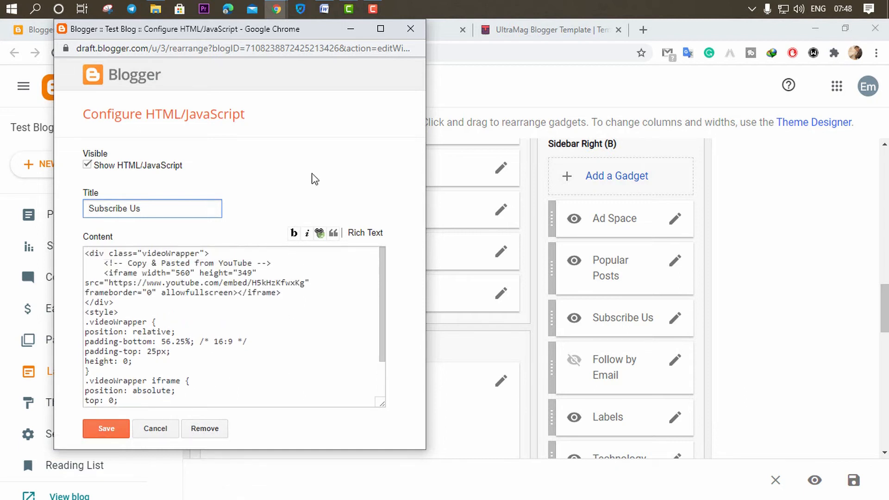
left_click(408, 29)
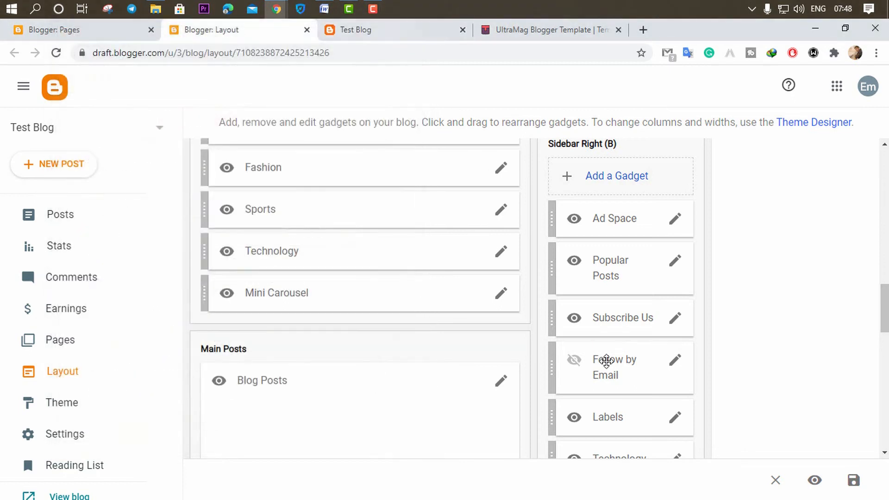
- Remove the Follow by Email gadget from Sidebar Right (B) and confirm the removal
left_click(676, 362)
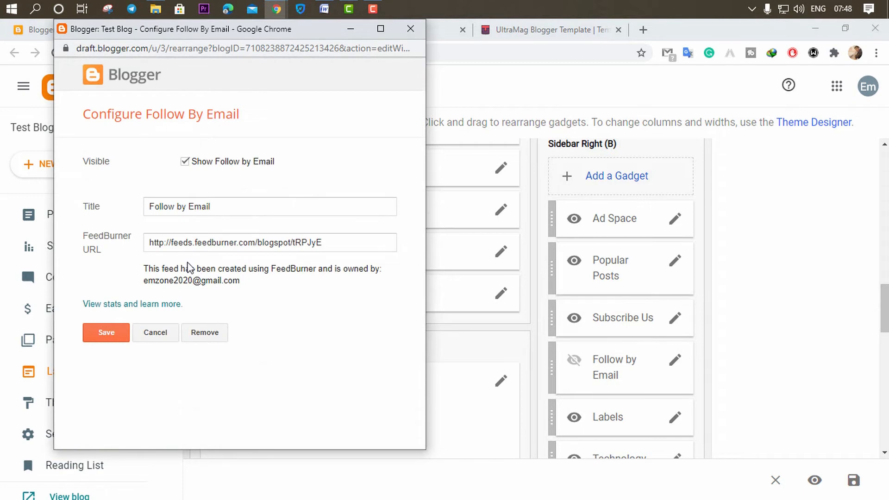
left_click(199, 332)
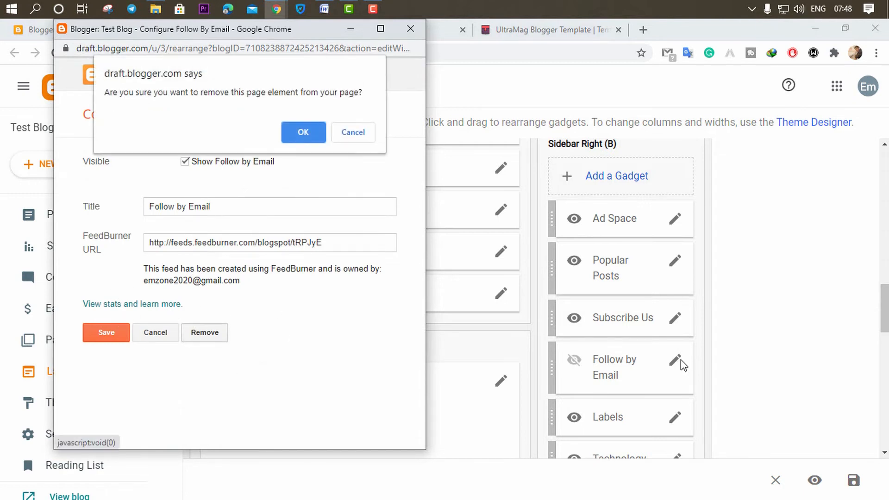
left_click(307, 132)
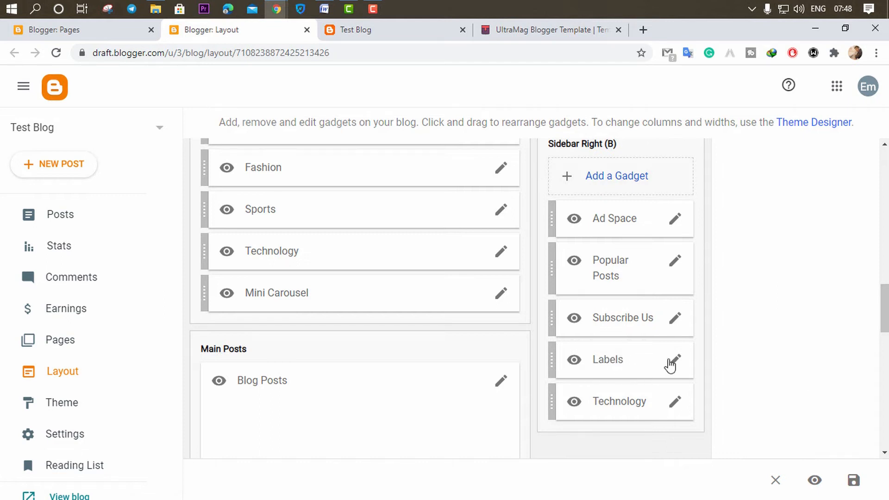
- Compare the lower sidebar sections of the Test Blog, down to Technology, with the gadgets in the blog layout
left_click(352, 31)
scroll(694, 271, "down", 5)
scroll(693, 271, "down", 3)
scroll(655, 360, "up", 1)
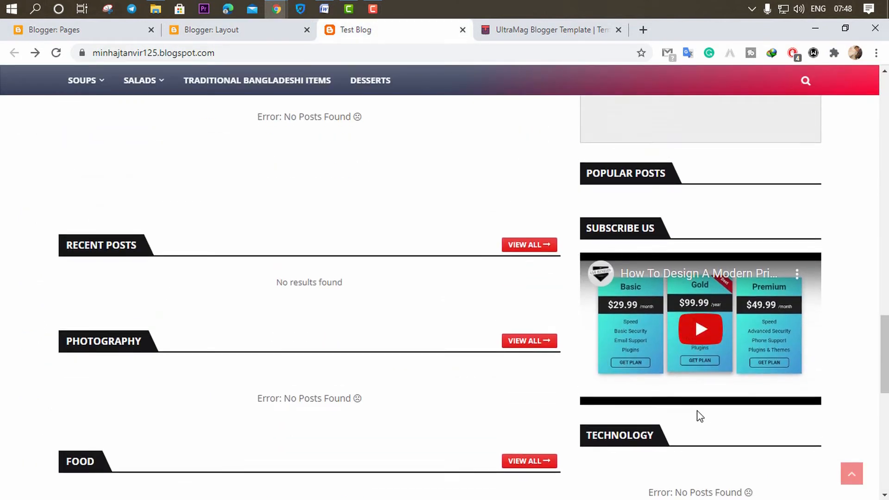
scroll(699, 416, "down", 3)
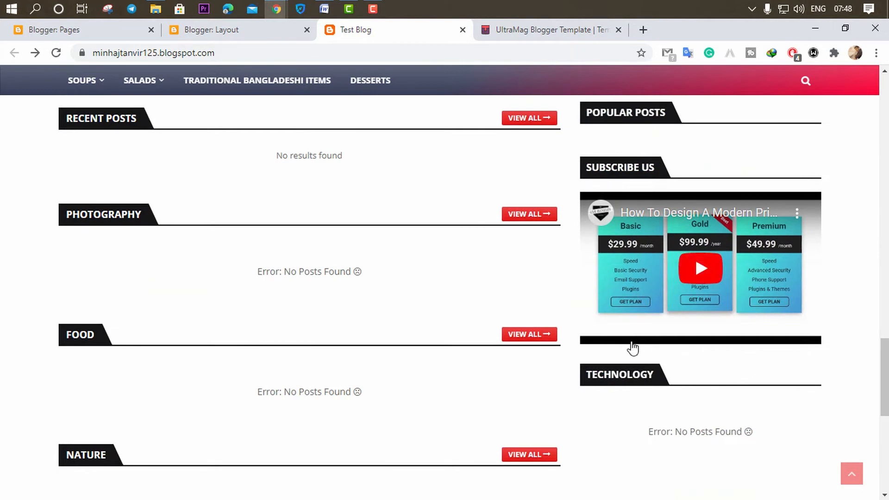
left_click(254, 31)
scroll(644, 320, "down", 3)
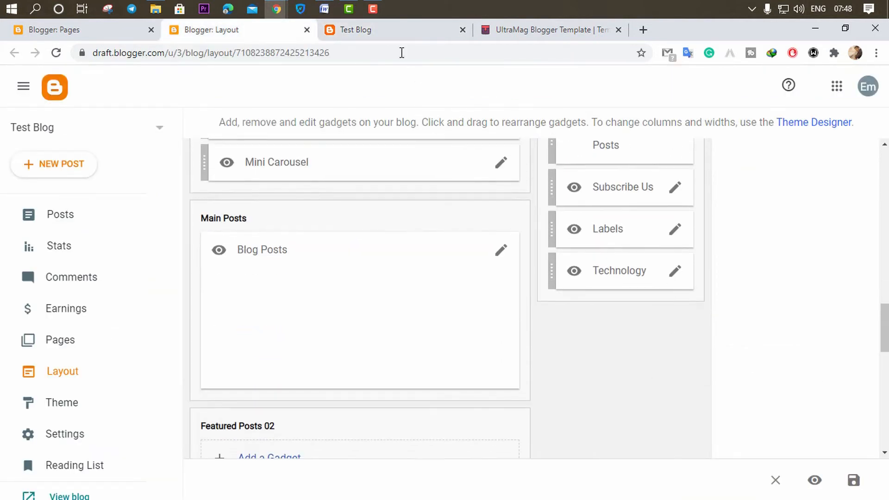
left_click(396, 30)
scroll(669, 438, "down", 5)
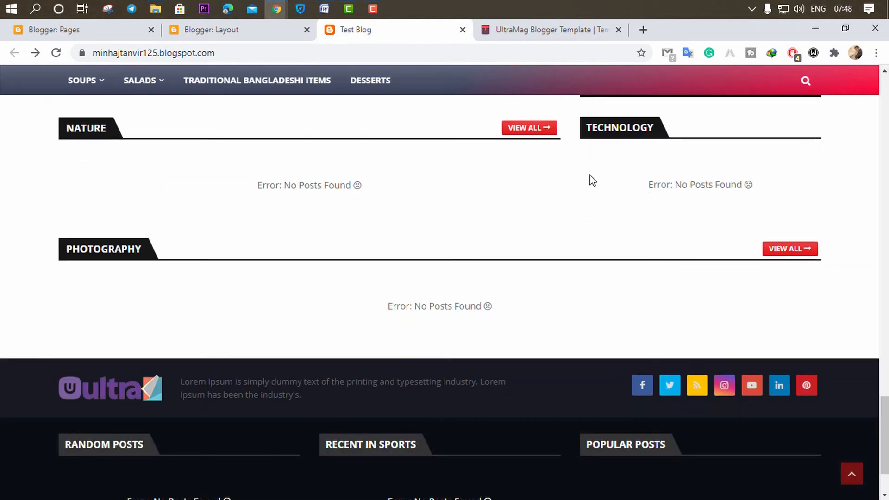
- Open the Technology gadget in Sidebar Right (B), inspect the post number in its content and cancel without changes
left_click(234, 33)
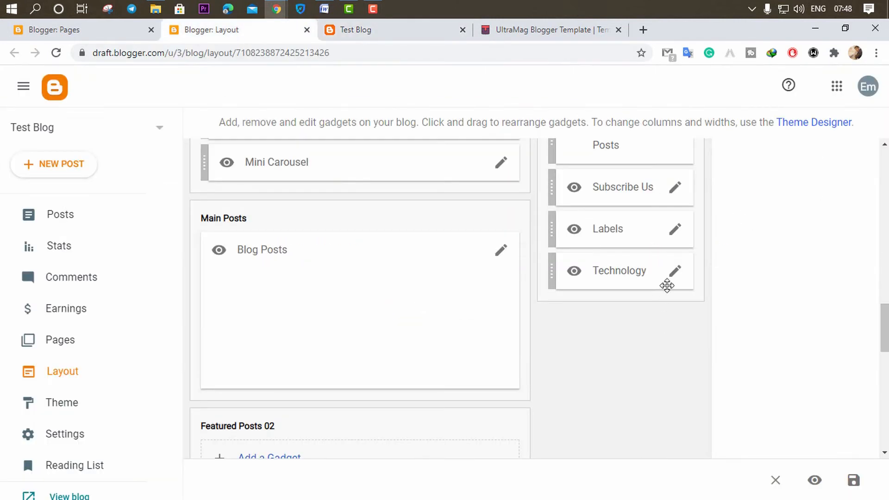
left_click(675, 272)
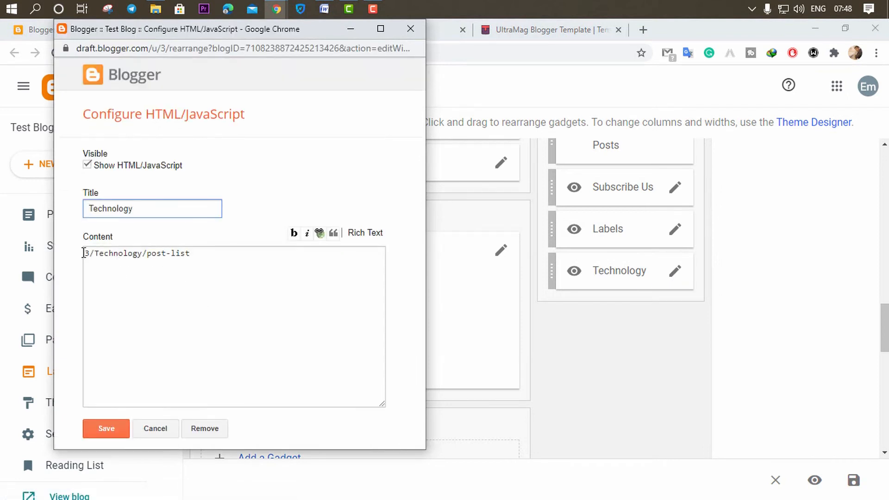
left_click_drag(133, 254, 83, 257)
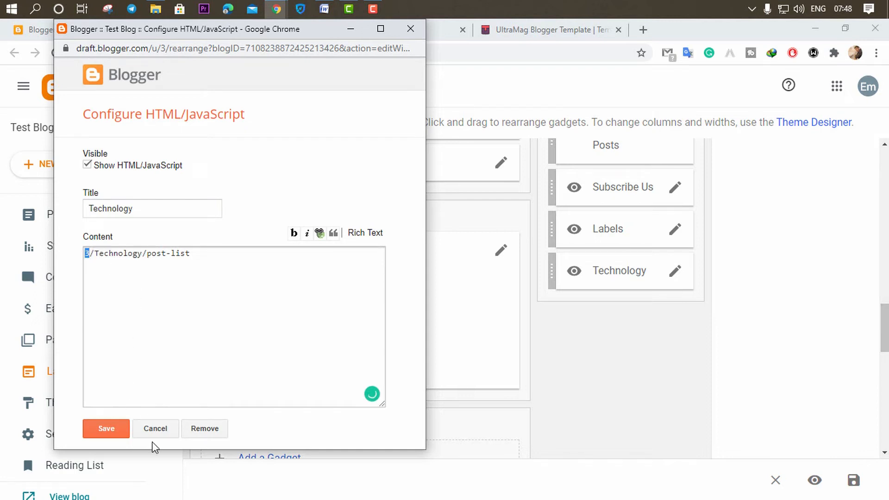
left_click(156, 427)
- Examine the footer sections in the blog layout and compare them with the footer of the Test Blog
scroll(278, 325, "down", 5)
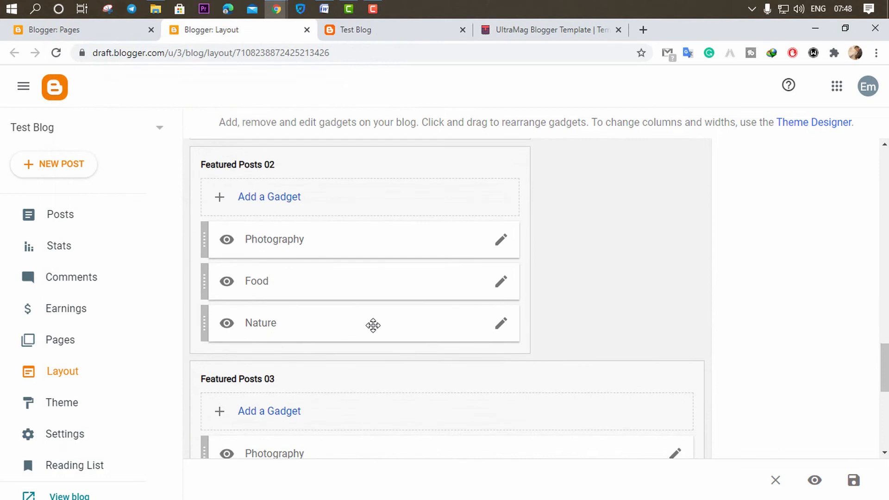
scroll(373, 325, "down", 5)
scroll(334, 308, "down", 1)
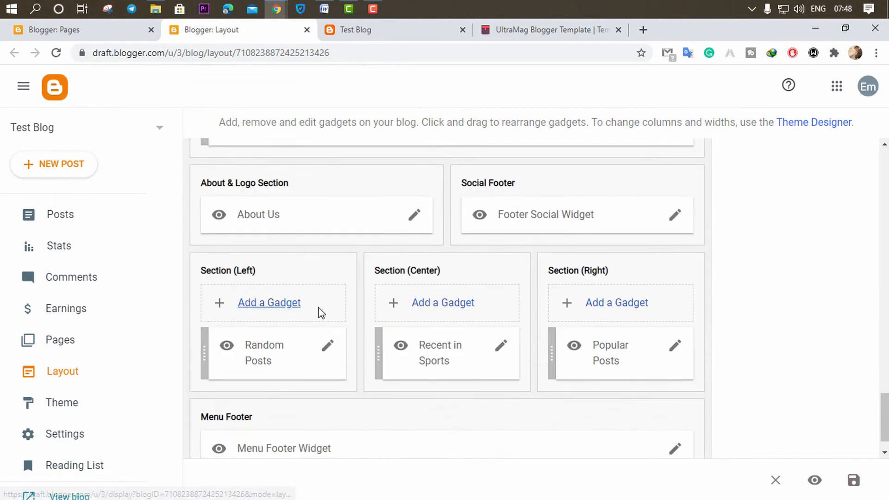
left_click(402, 32)
scroll(309, 302, "down", 2)
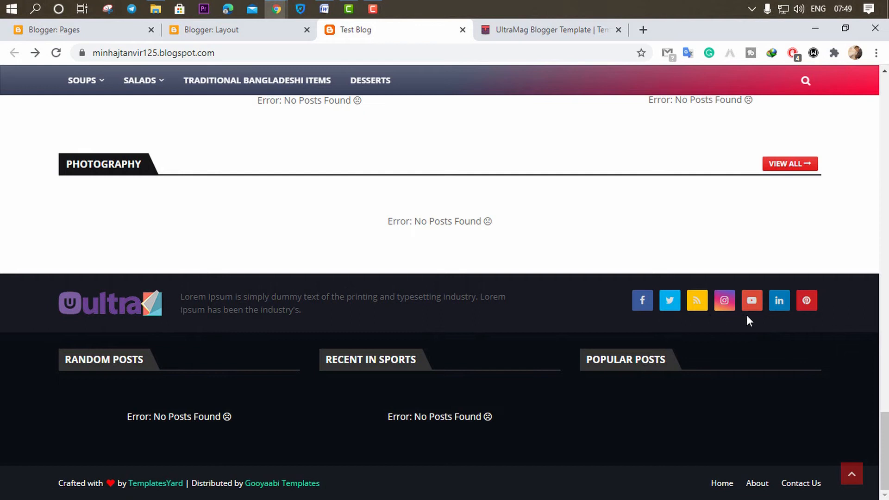
left_click(220, 34)
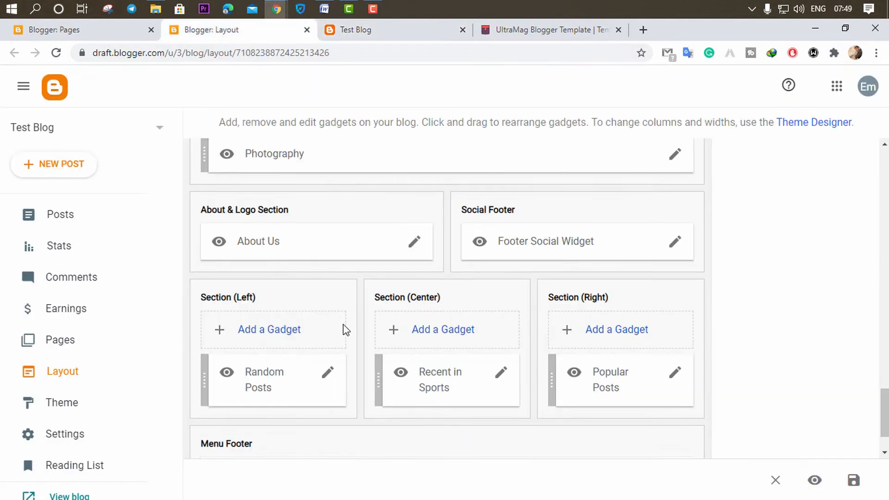
scroll(343, 326, "down", 2)
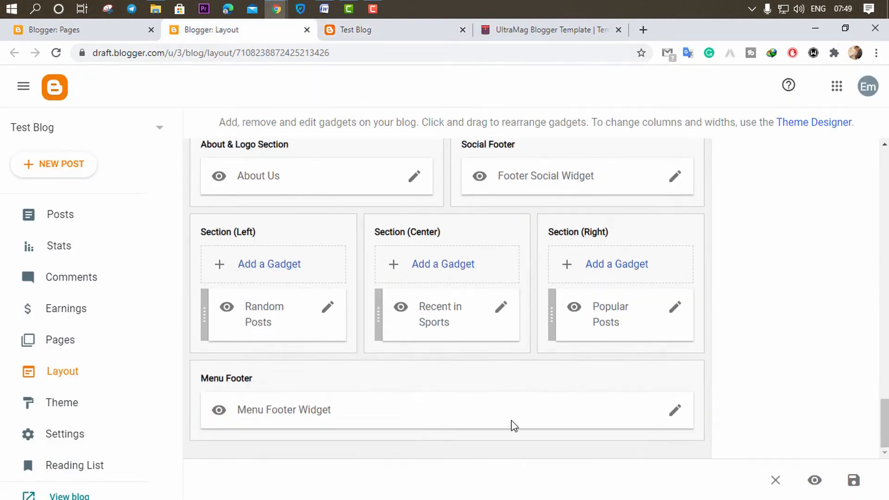
scroll(213, 223, "up", 2)
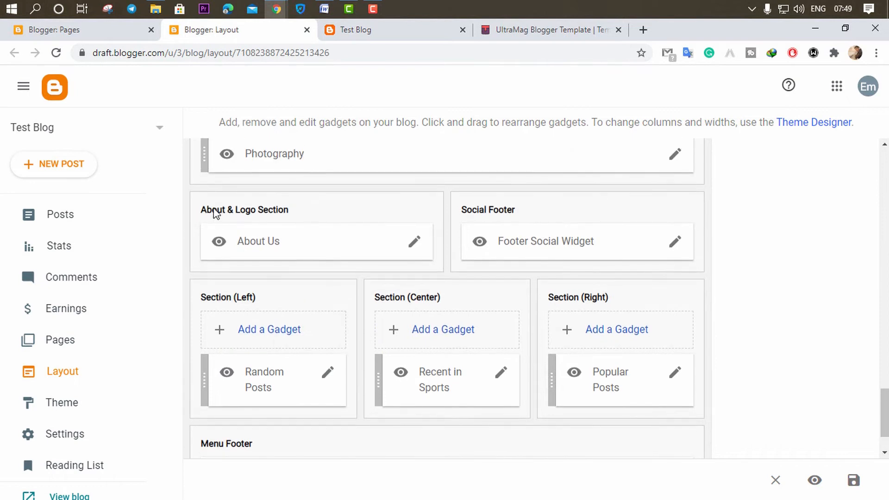
- Replace the About Us gadget's image with the Mercury Foods logo file starting with 125868449 from the bloge folder
left_click(415, 241)
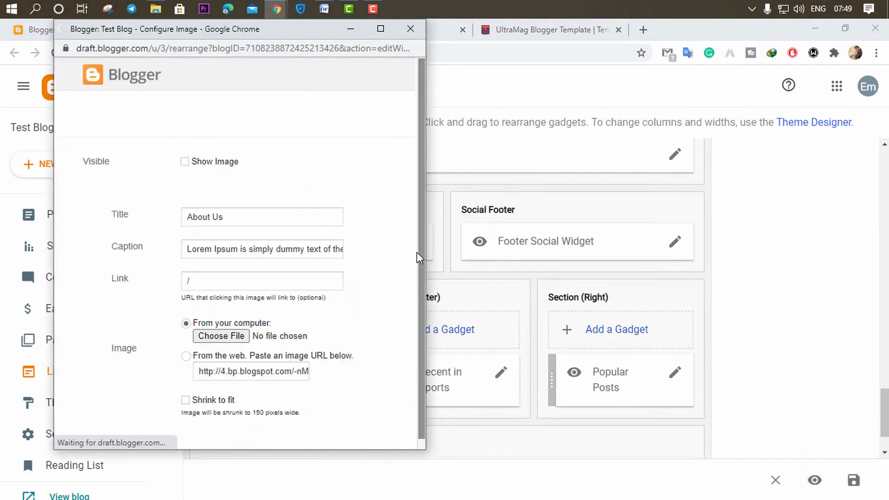
scroll(236, 329, "down", 1)
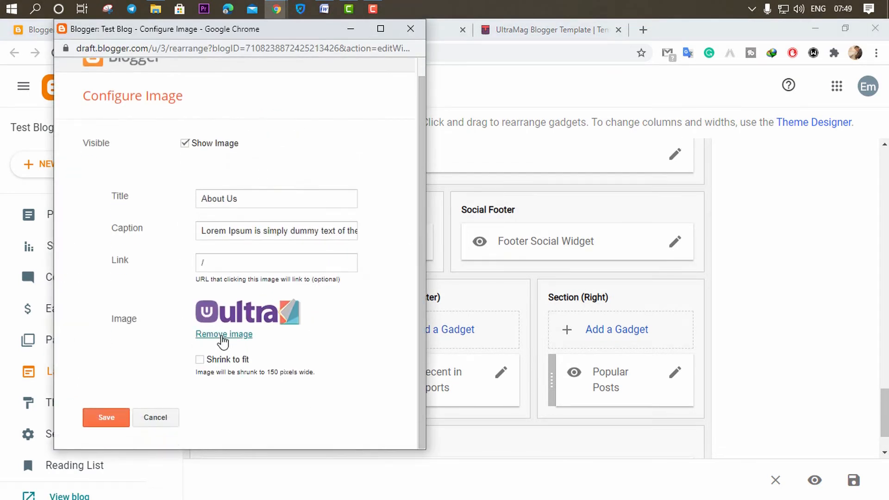
left_click(223, 337)
left_click(221, 318)
left_click(223, 139)
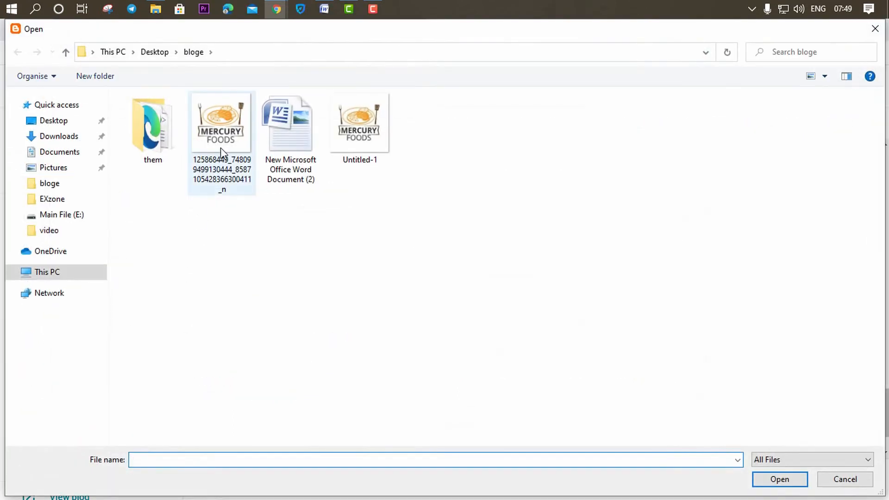
double_click(223, 139)
- Clear the default link and the Lorem Ipsum caption of the About Us image gadget
double_click(234, 262)
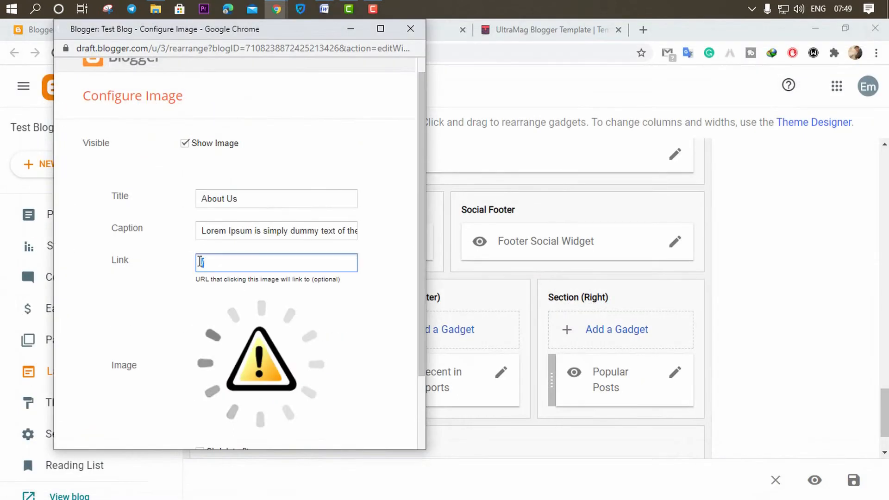
key("BackSpace")
double_click(266, 230)
key("ctrl+a")
key("BackSpace")
- Copy the Mercury foods welcome paragraph from the Word document, paste it as the About Us caption and save the gadget
key("alt+Tab")
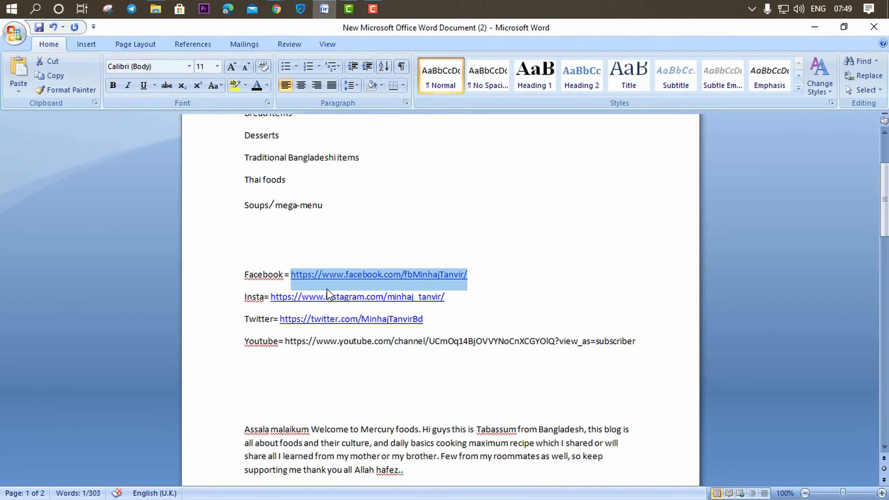
scroll(265, 375, "down", 3)
left_click_drag(246, 332, 414, 381)
left_click(815, 27)
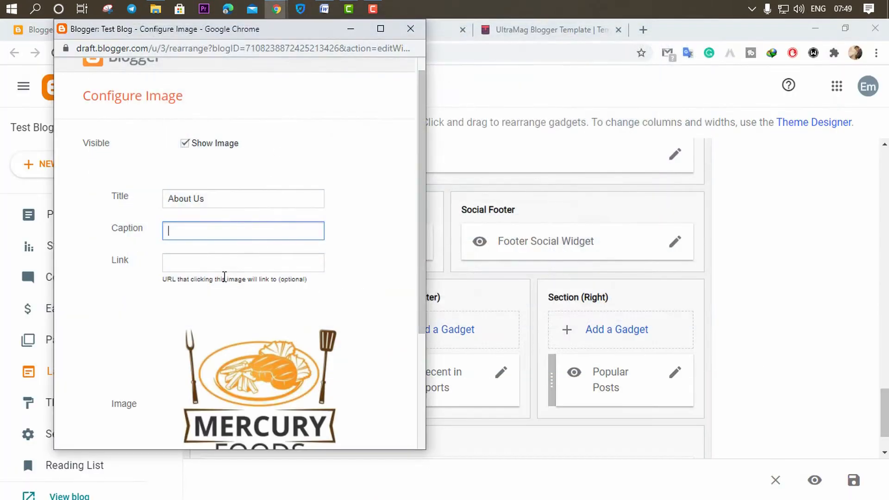
key("ctrl+v")
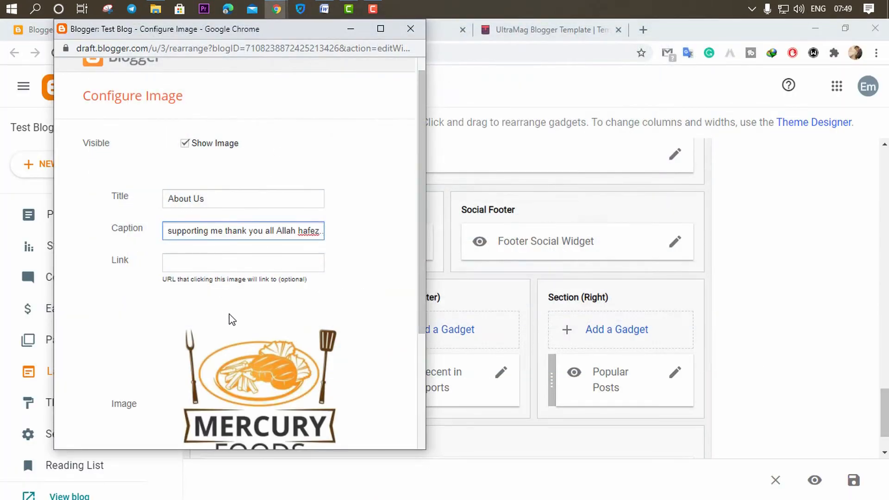
scroll(232, 320, "down", 4)
left_click(96, 424)
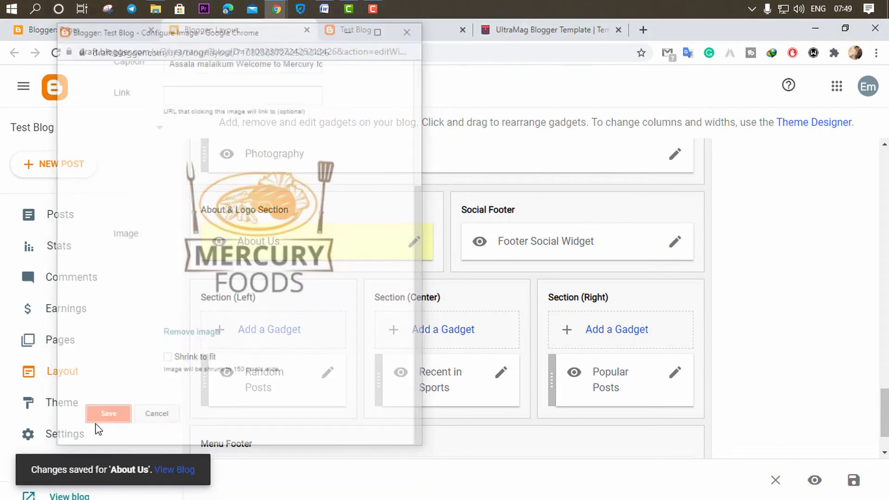
- Open the Footer Social Widget in the Social Footer section and delete all of its default social links
left_click(674, 243)
left_click(111, 309)
left_click(113, 380)
left_click(111, 380)
left_click(244, 275)
left_click(115, 382)
left_click(115, 382)
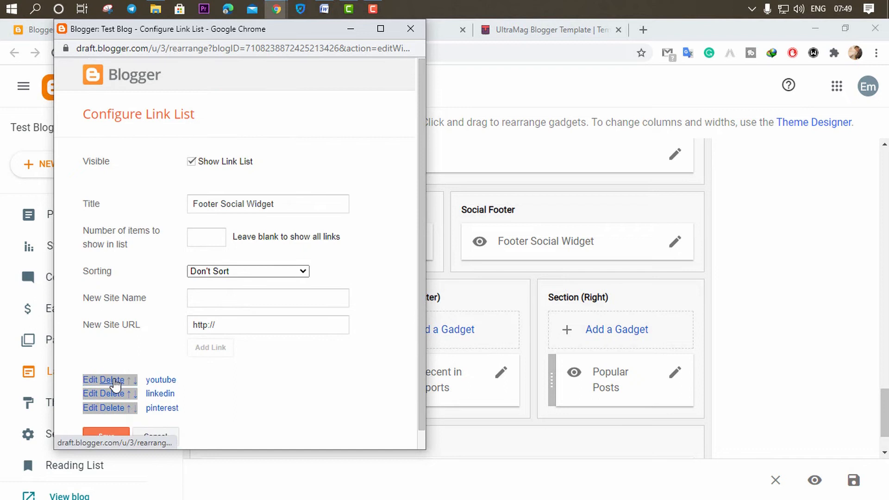
left_click(114, 382)
left_click(114, 383)
left_click(114, 383)
- Add a link named facebook to the Footer Social Widget with the Facebook URL copied from the Word document, and save the gadget
left_click(215, 299)
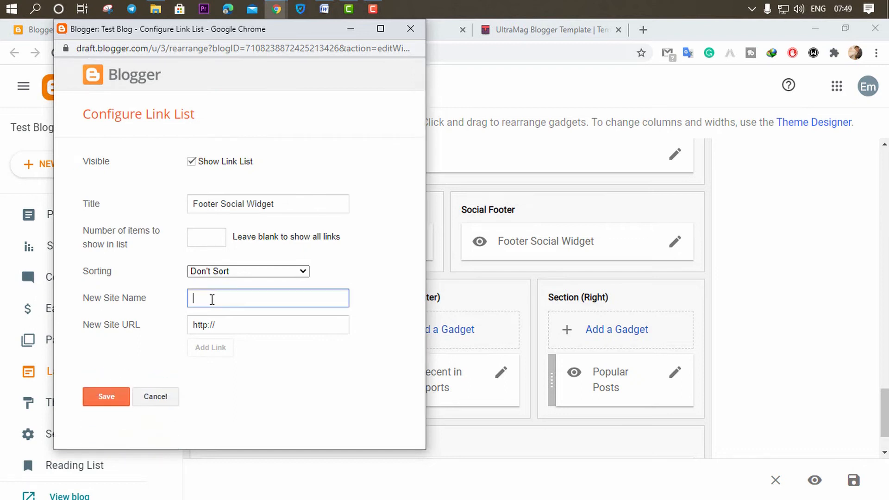
type("facebook")
key("Tab")
key("BackSpace")
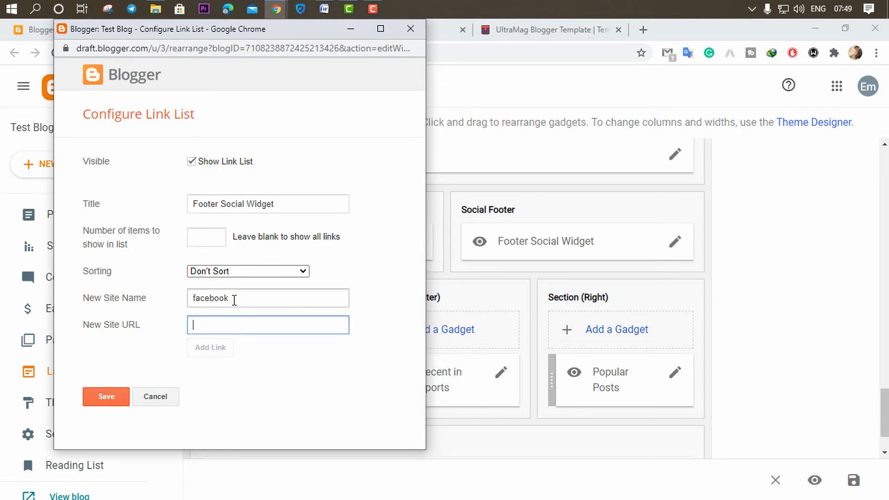
left_click(325, 9)
left_click_drag(452, 177, 297, 181)
key("ctrl+c")
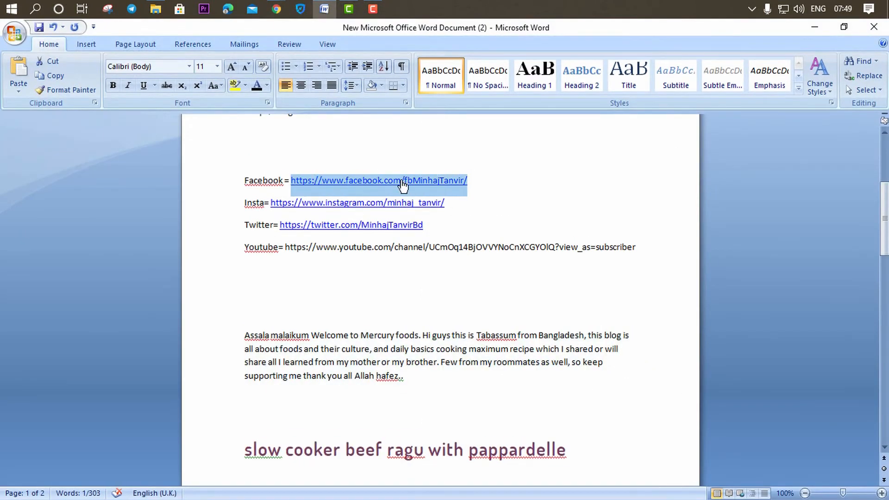
left_click(815, 27)
left_click(260, 324)
key("ctrl+v")
left_click(223, 349)
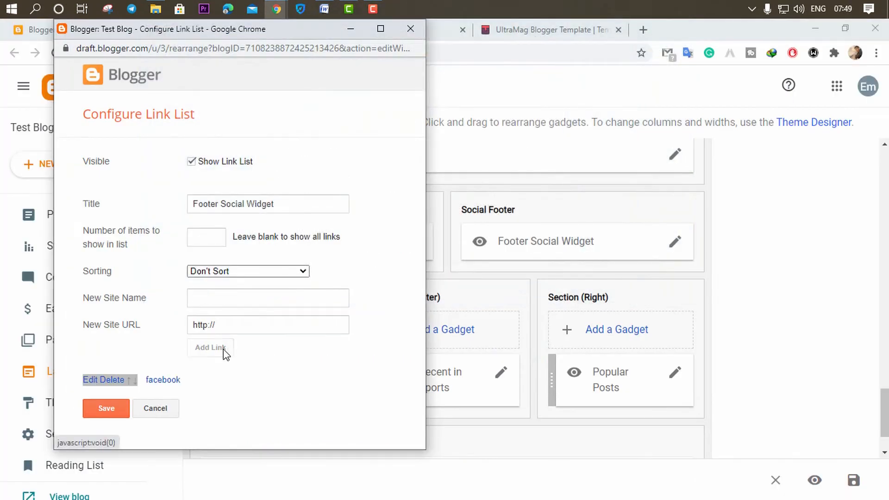
left_click(106, 420)
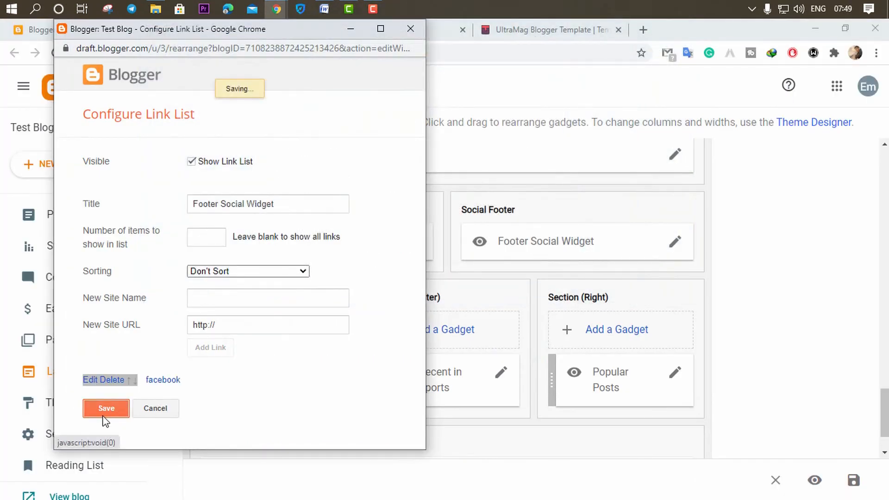
- Reload the Test Blog page and examine the footer's social icon and the Recent in Sports section
left_click(399, 30)
left_click(373, 52)
key("Return")
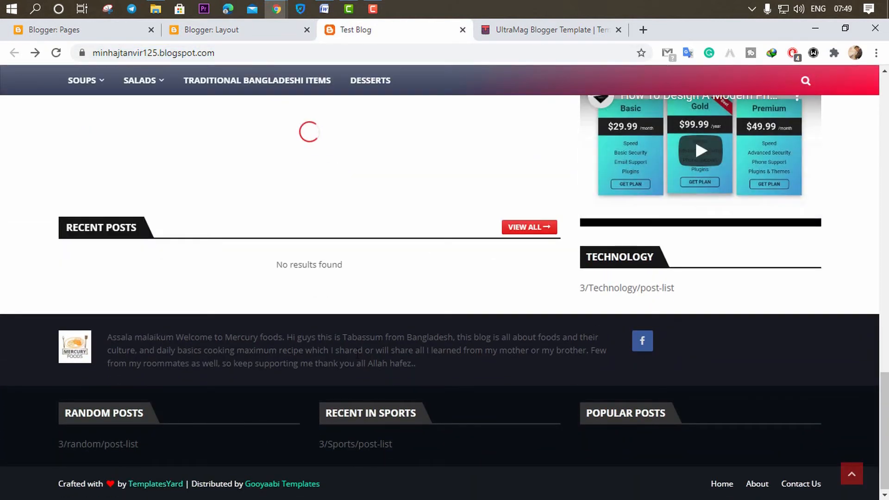
scroll(389, 356, "down", 20)
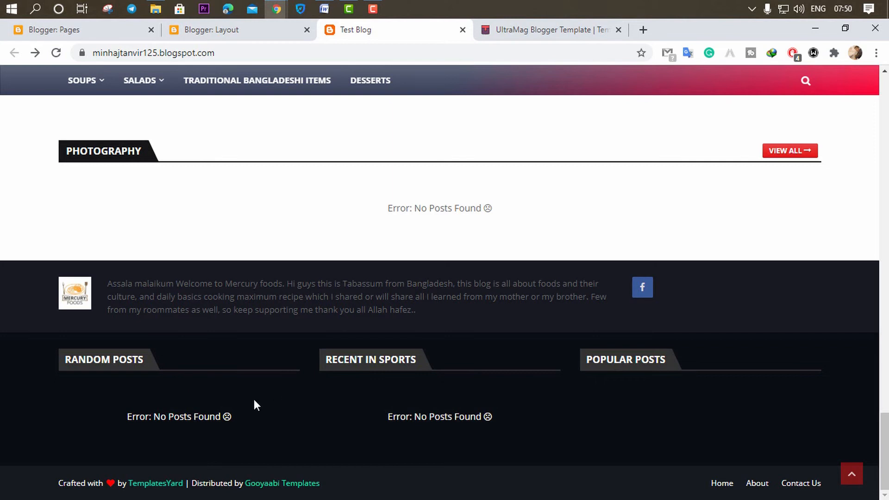
left_click_drag(327, 359, 418, 359)
left_click(408, 385)
left_click_drag(327, 360, 429, 360)
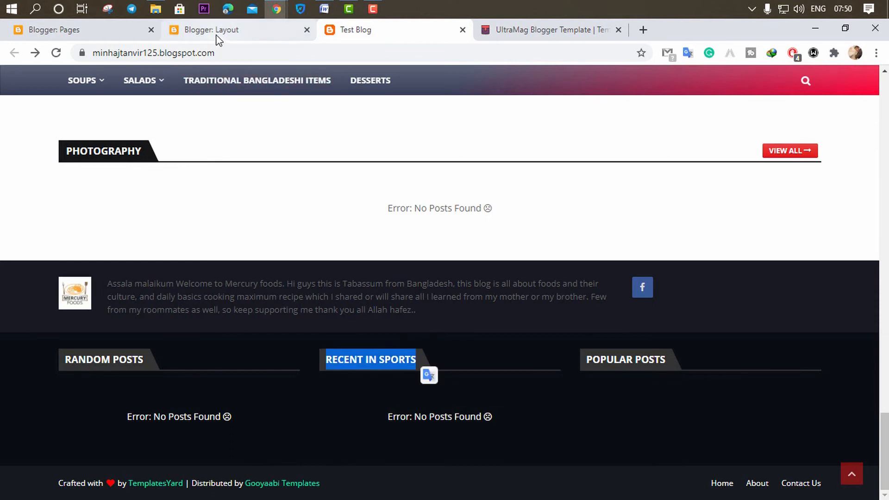
- Open the Recent in Sports gadget with the word Sports in its content selected, and copy Salads from the Word document
left_click(219, 30)
scroll(459, 383, "down", 1)
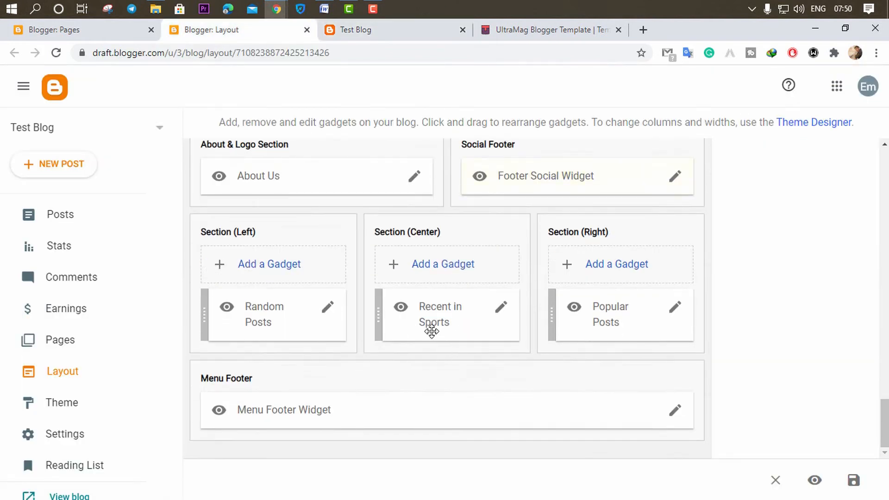
left_click(502, 307)
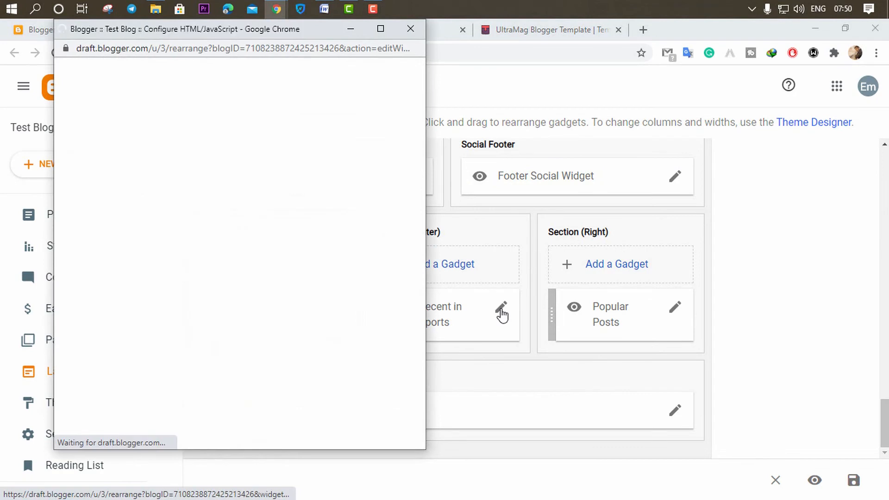
double_click(111, 254)
left_click(324, 9)
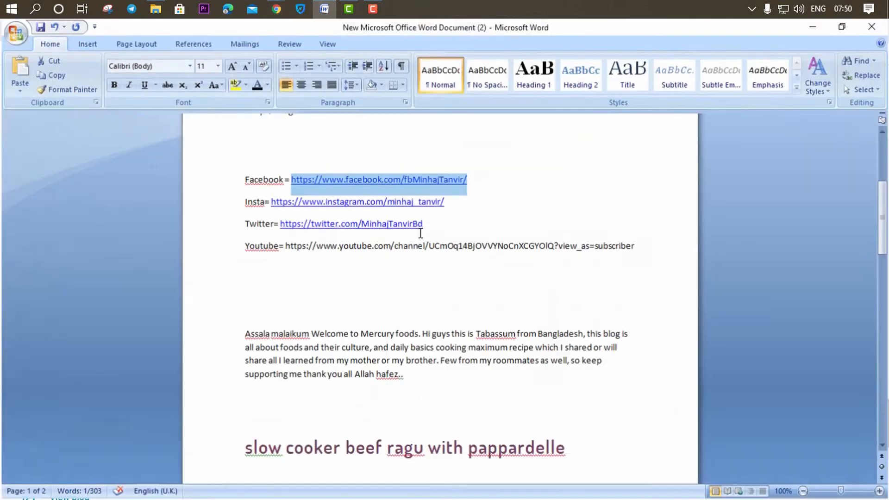
scroll(281, 234, "up", 4)
double_click(261, 215)
left_click_drag(269, 216, 244, 217)
key("ctrl+c")
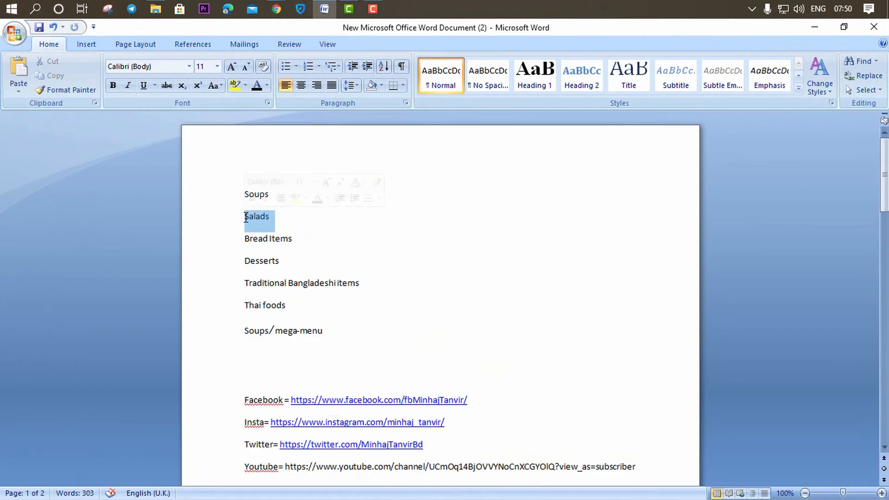
- Set the gadget's content to 4/Salads/post-list and its title to Salads, and save it
left_click(810, 34)
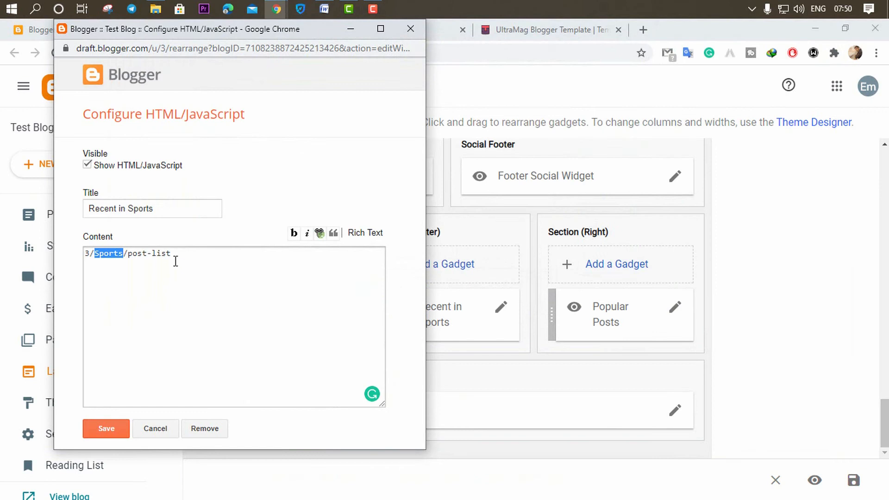
key("ctrl+v")
left_click_drag(178, 209, 18, 214)
key("ctrl+v")
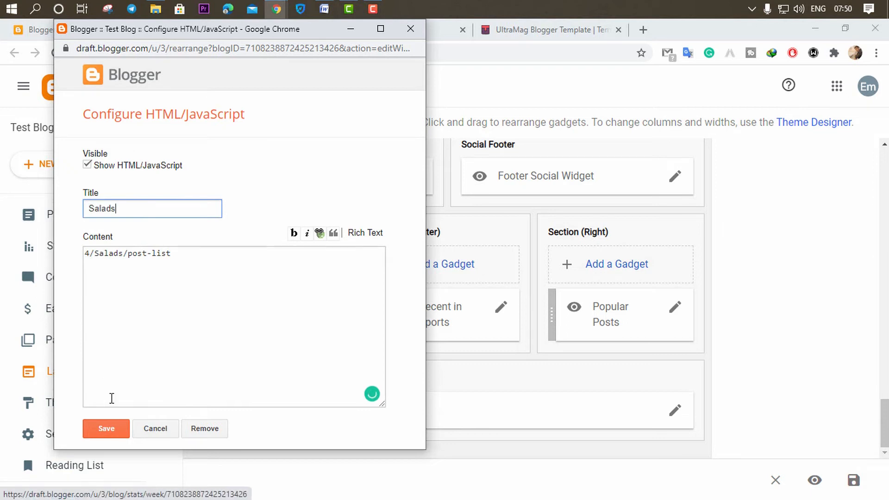
left_click(114, 427)
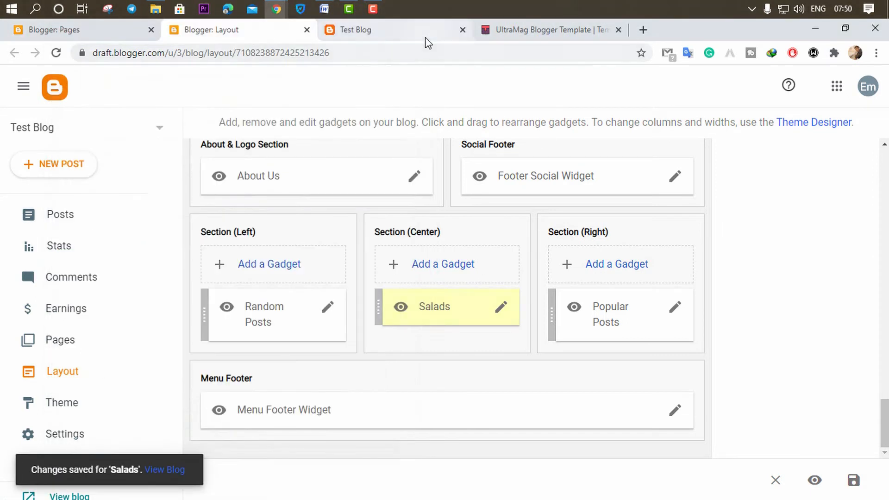
- Reload the Test Blog page and examine the renamed footer section, the credit line and the footer menu links
left_click(425, 38)
key("F5")
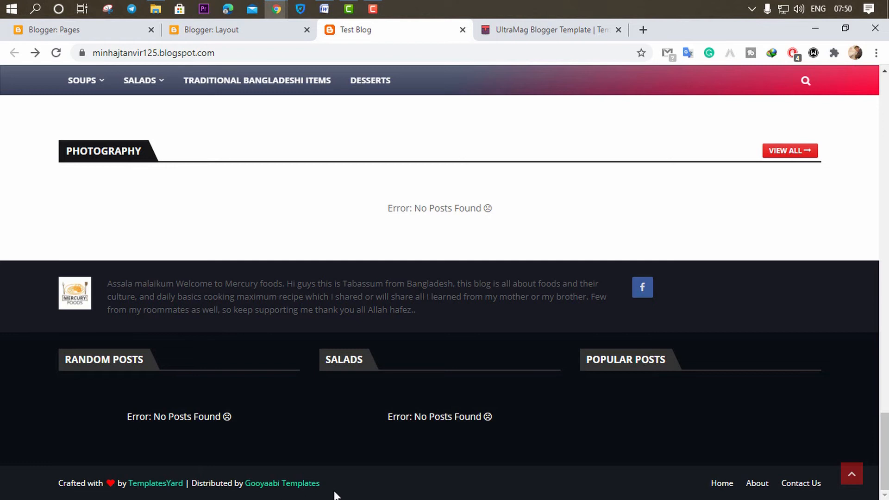
left_click_drag(33, 475, 324, 492)
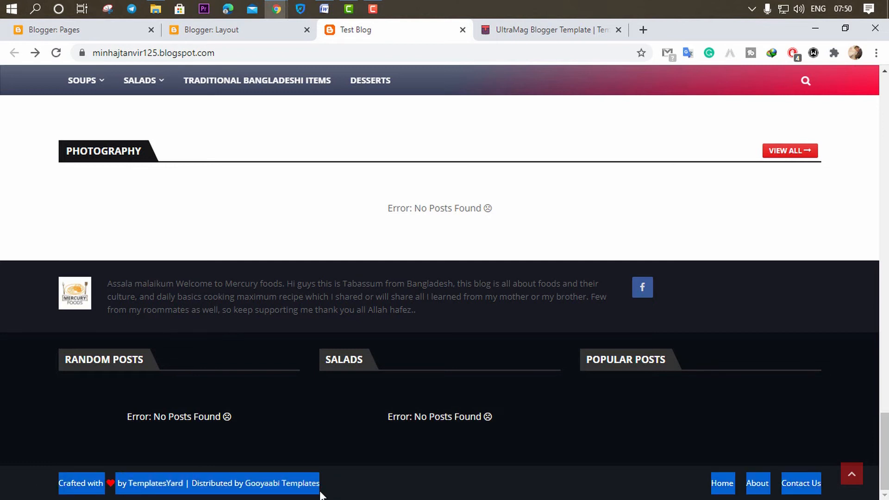
left_click(323, 495)
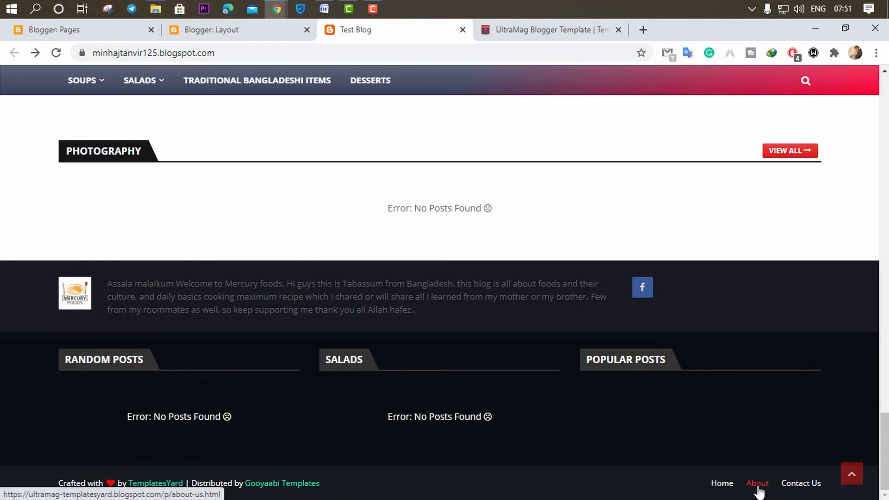
- Open the Menu Footer Widget and delete its default Home, About and Contact Us links
left_click(238, 31)
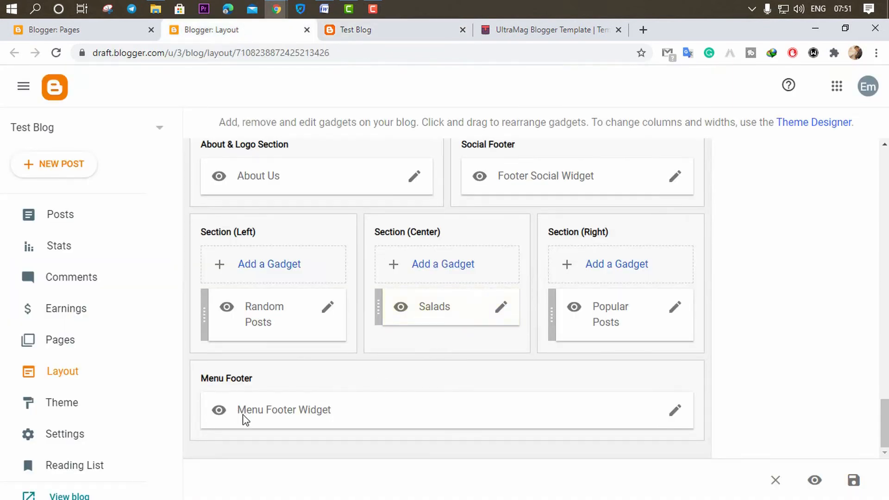
left_click(679, 410)
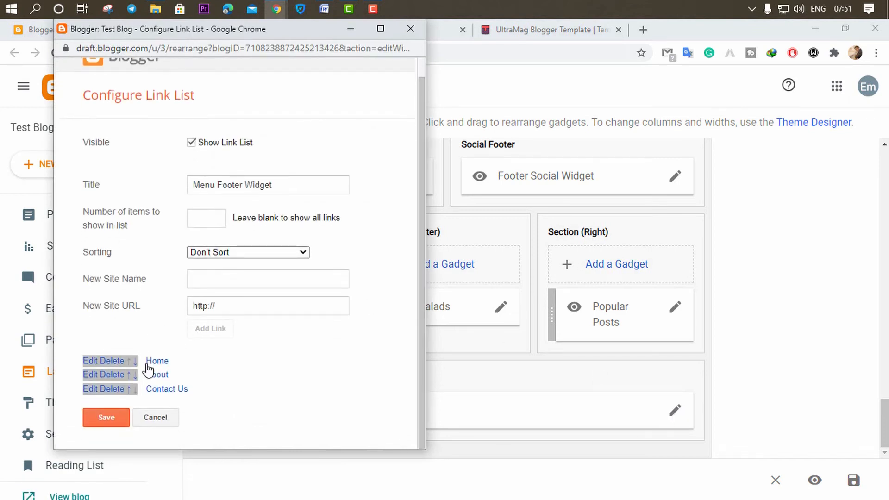
left_click_drag(268, 30, 662, 43)
left_click(510, 403)
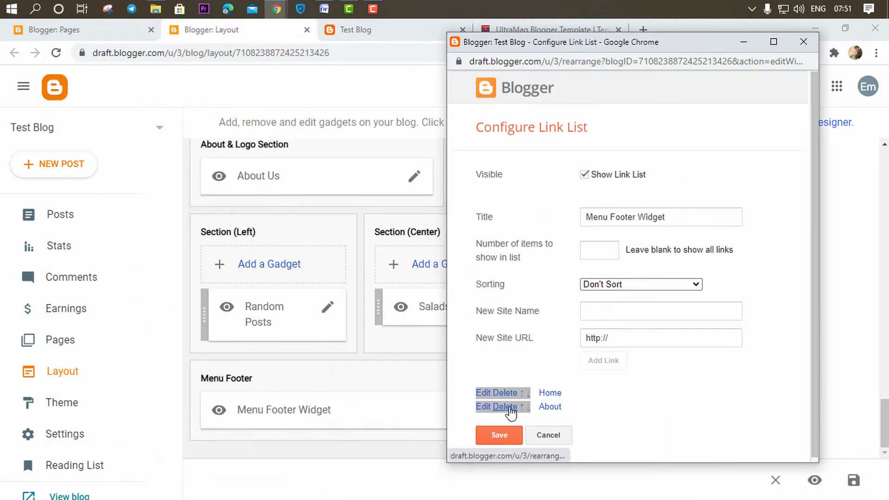
left_click(510, 407)
left_click(509, 393)
- Name the new footer menu link about and copy the address of the blog's published About page
left_click(642, 307)
type("about")
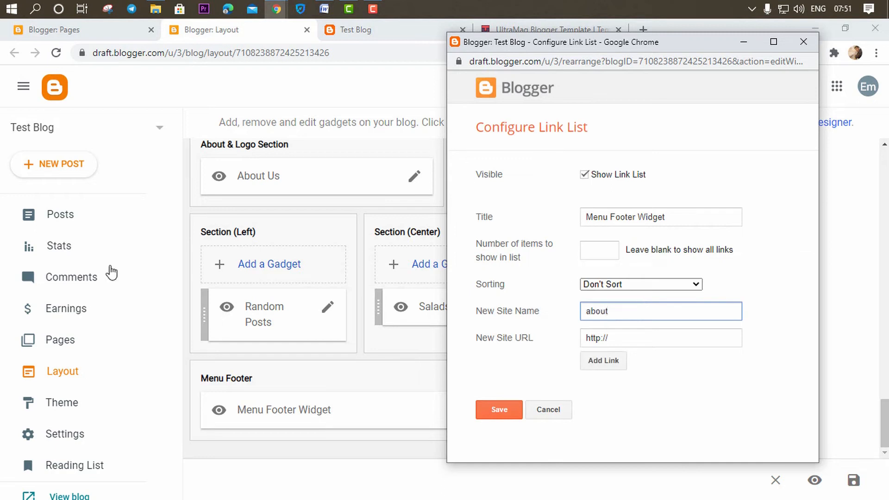
left_click(112, 28)
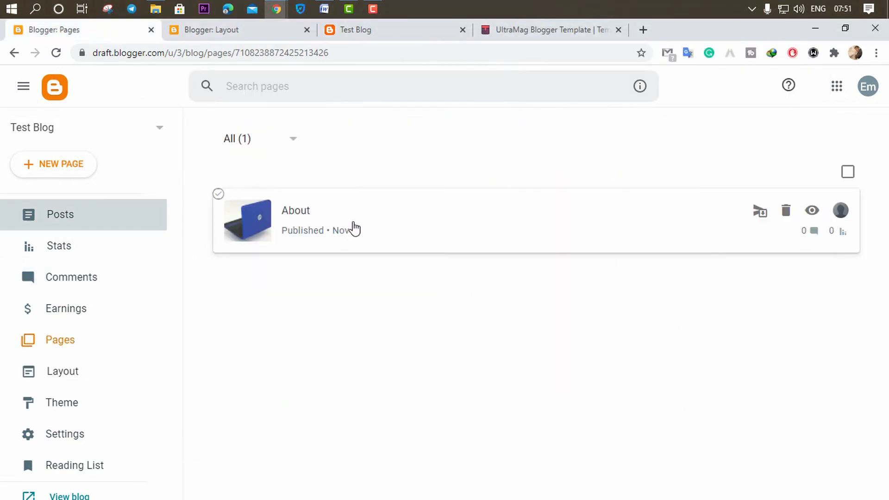
left_click(812, 212)
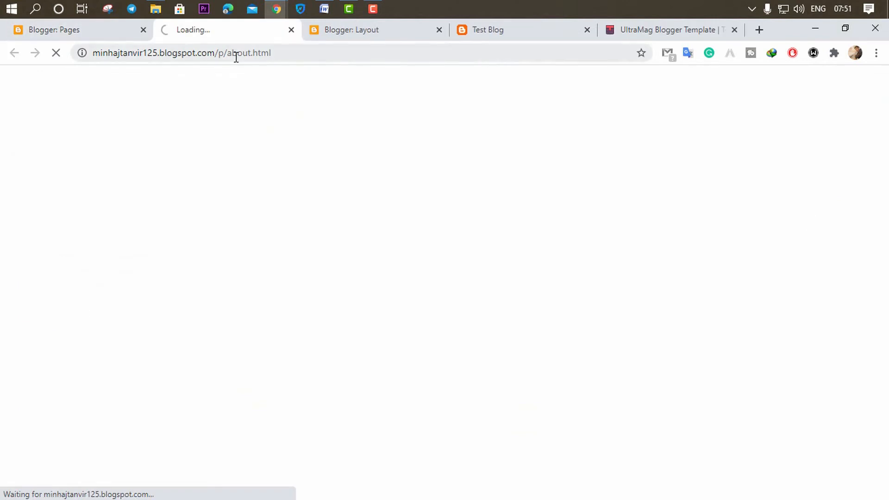
left_click(236, 55)
key("ctrl+c")
left_click(292, 30)
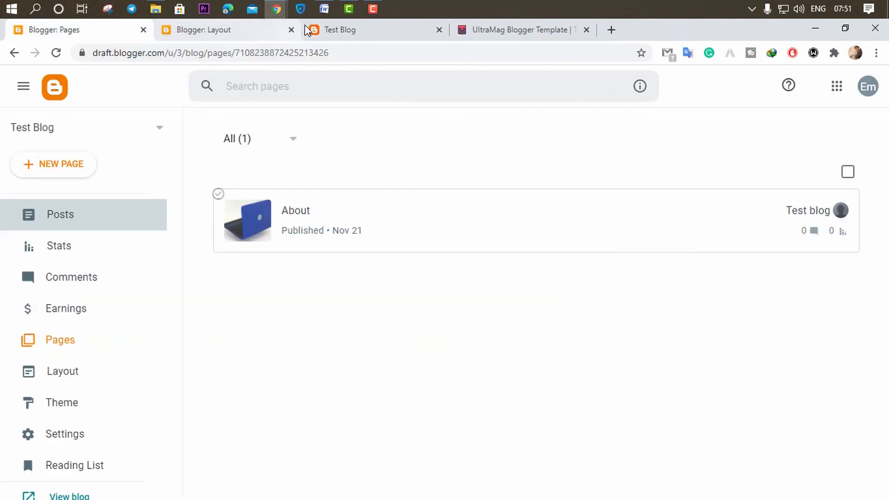
- Paste the About page address as the new link's URL, add the link and save the Menu Footer Widget
mouse_move(276, 8)
left_click(433, 99)
left_click_drag(638, 335, 499, 343)
key("ctrl+v")
left_click(604, 369)
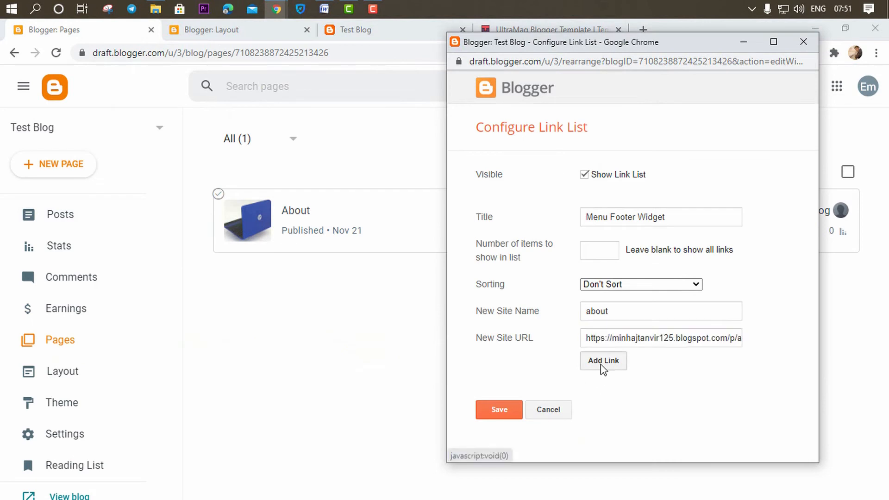
left_click(494, 423)
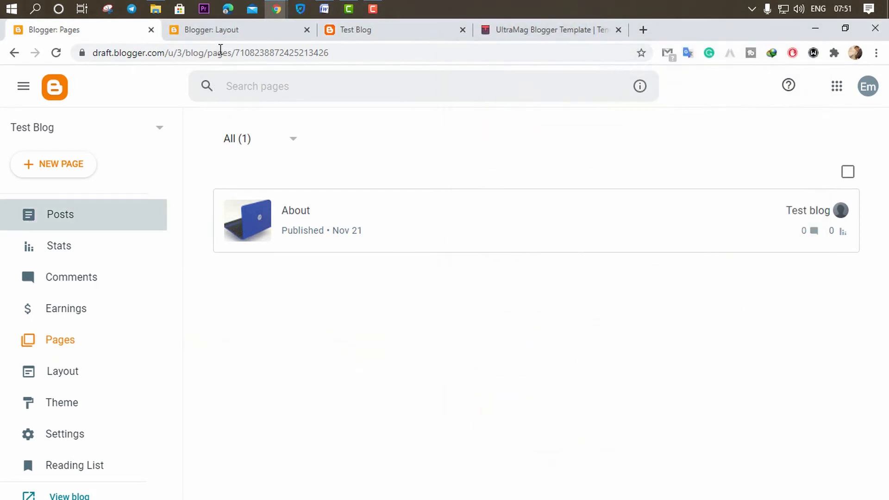
- Reload the Test Blog page, test the footer's about link and examine the credit line at the bottom of the page
left_click(221, 31)
left_click(379, 37)
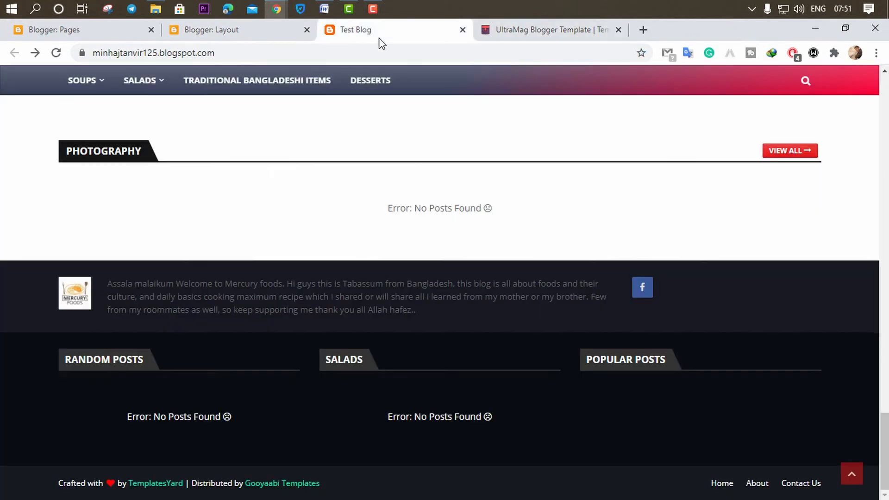
scroll(262, 215, "up", 4)
left_click(292, 54)
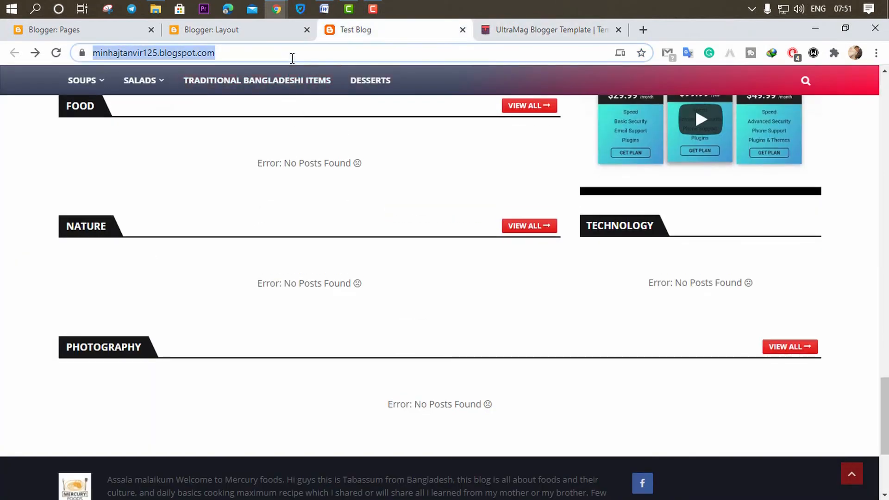
key("Return")
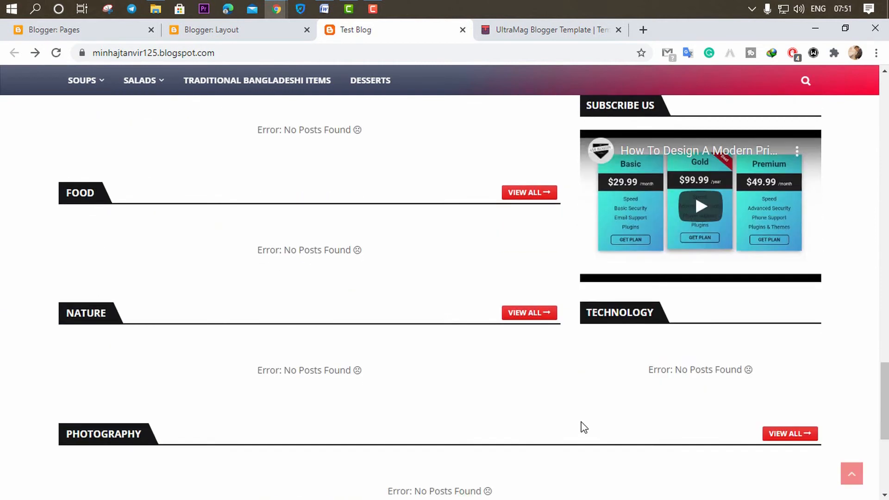
scroll(583, 428, "down", 5)
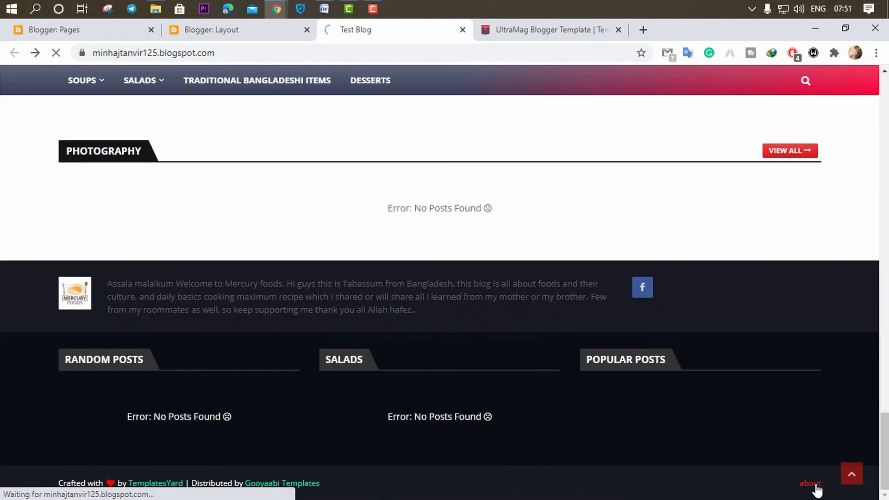
scroll(319, 344, "down", 5)
scroll(319, 343, "up", 5)
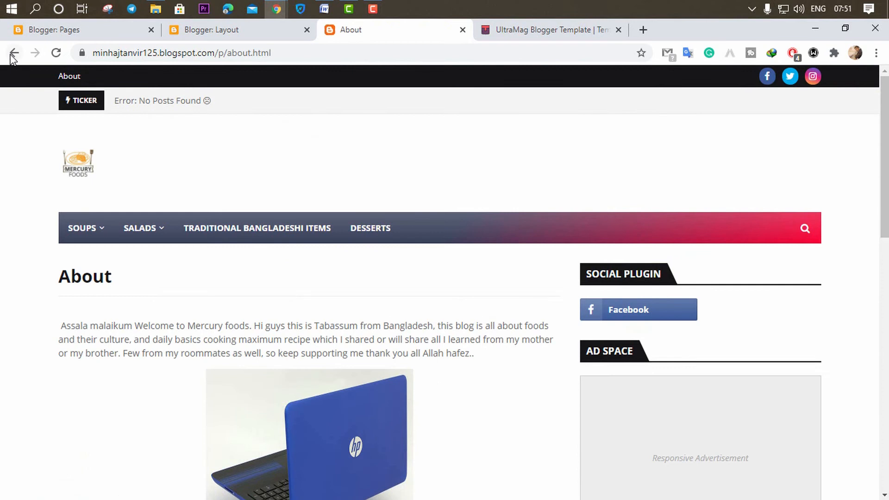
left_click(13, 53)
scroll(786, 482, "down", 15)
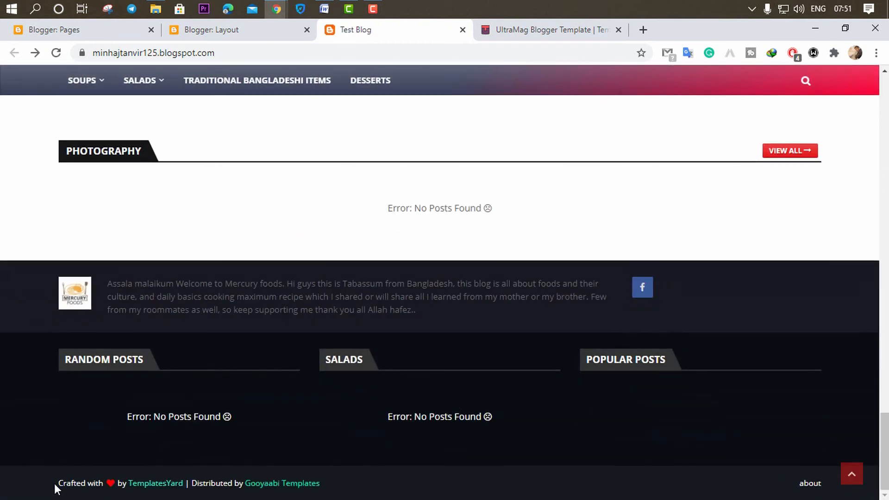
left_click(105, 472)
mouse_move(326, 485)
left_mouse_down()
mouse_move(60, 483)
mouse_move(313, 486)
left_mouse_up()
left_click(399, 491)
- Open the blog's theme settings, discarding the unsaved layout changes, and open the theme's HTML code for editing
left_click(221, 29)
scroll(92, 319, "down", 2)
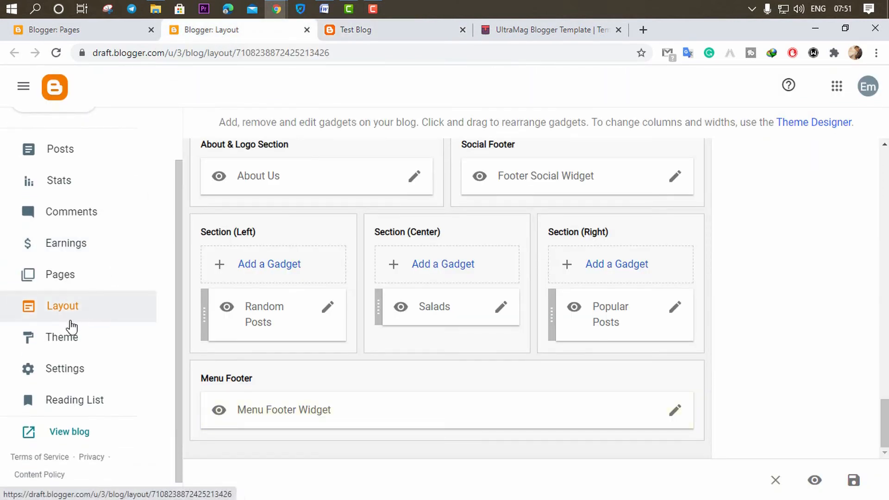
left_click(72, 317)
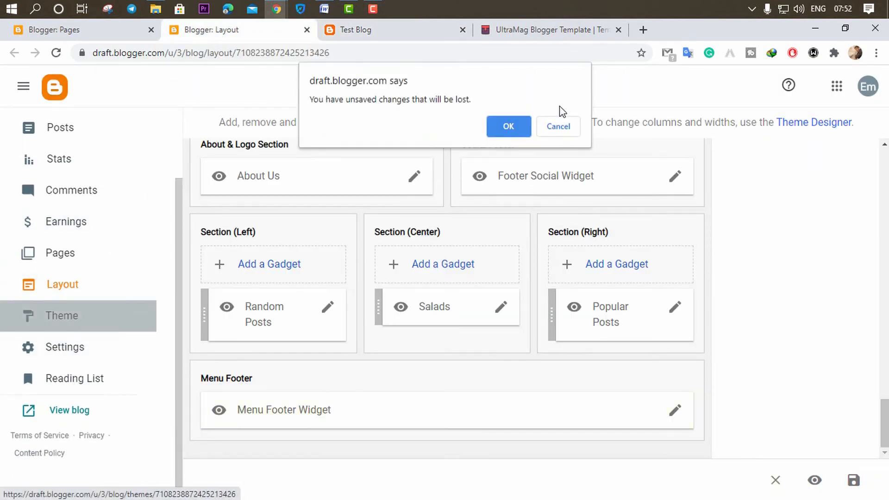
left_click(563, 133)
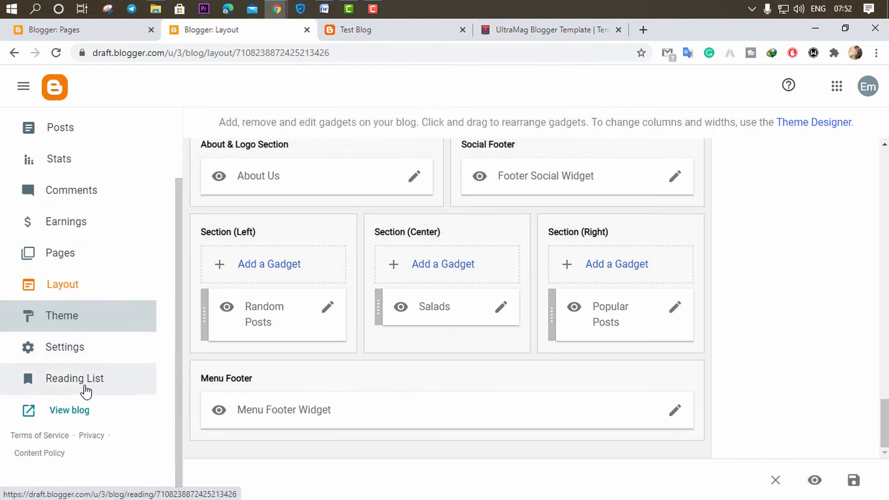
left_click(61, 319)
left_click(506, 126)
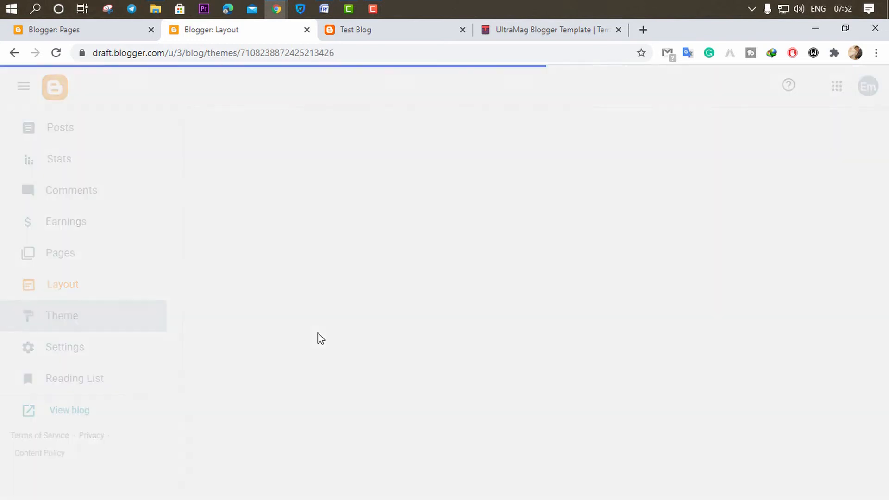
left_click(444, 211)
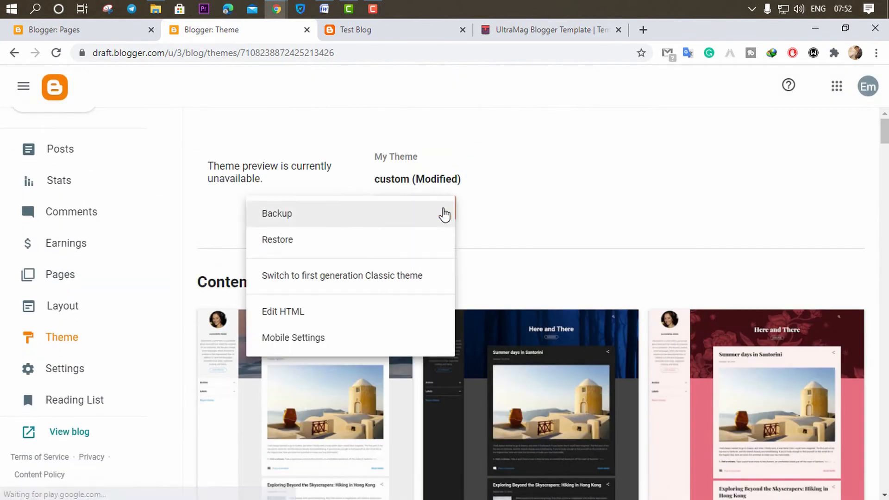
left_click(299, 311)
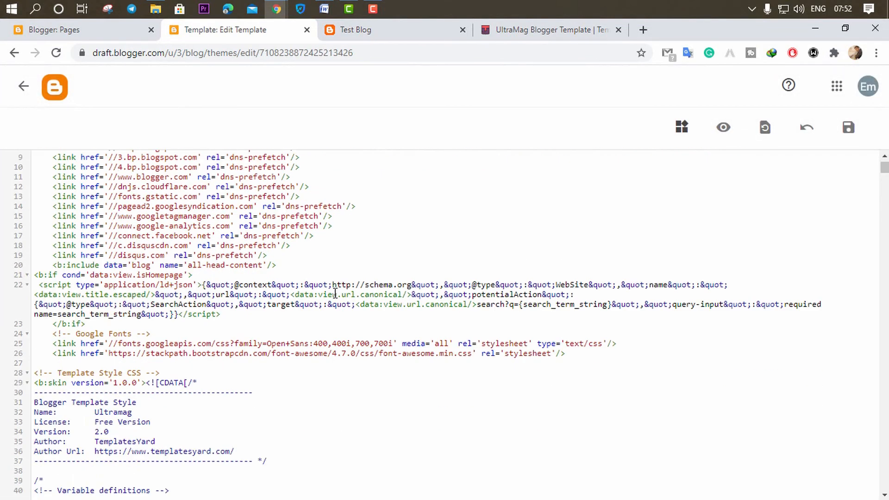
- Copy the words "Crafted with" from the Test Blog footer's credit line and search the theme's HTML for them
left_click(319, 276)
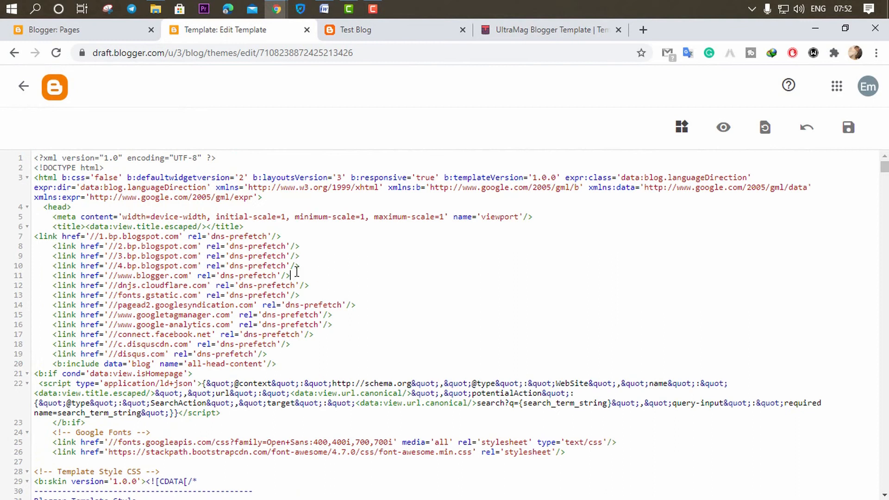
key("ctrl+f")
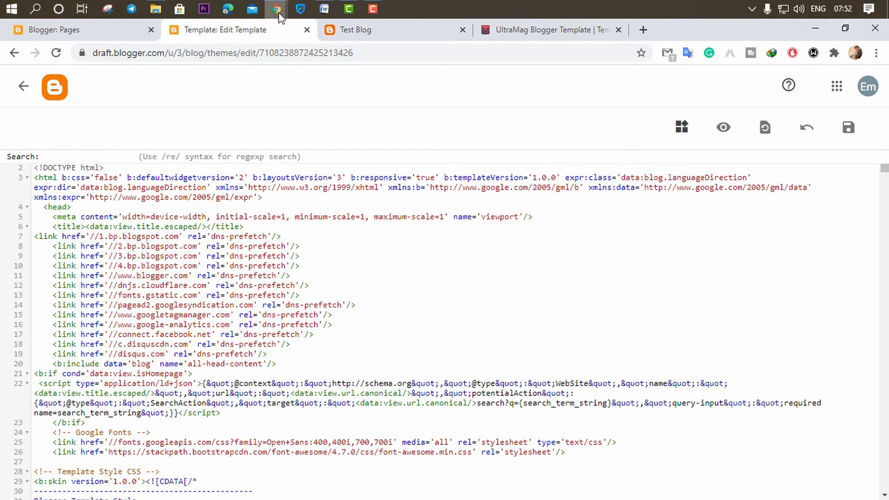
mouse_move(279, 12)
mouse_move(356, 82)
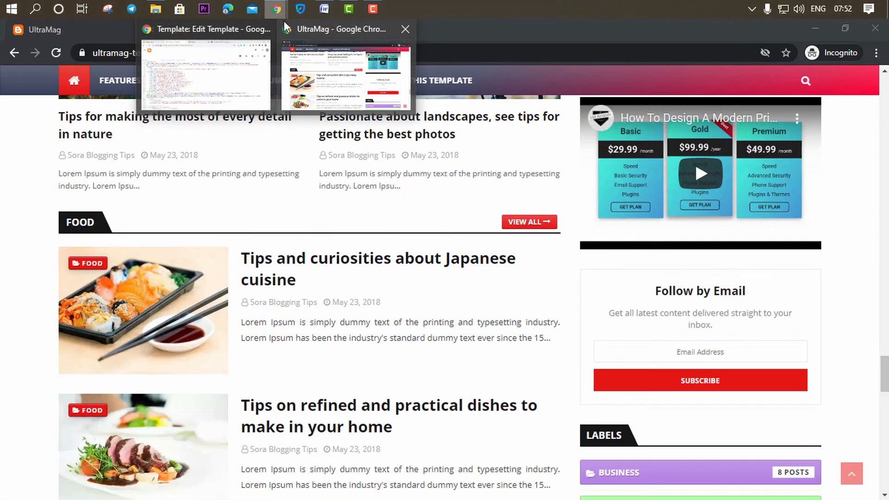
left_click(434, 34)
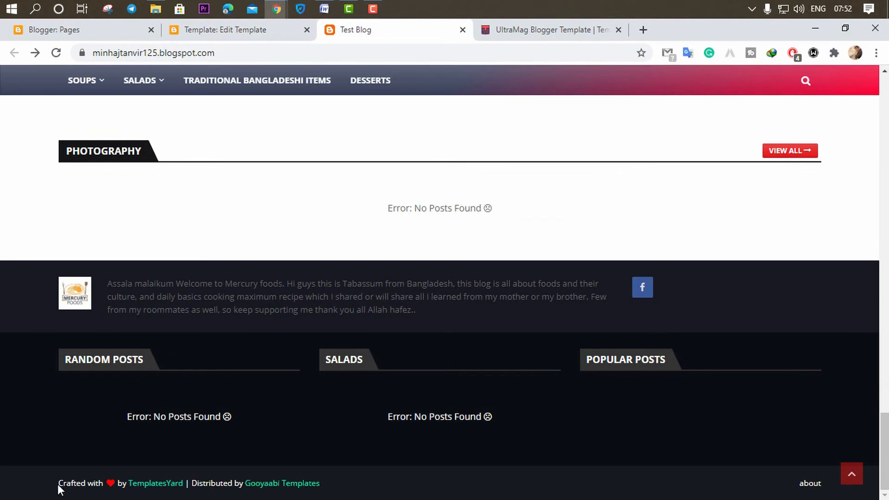
left_click_drag(58, 483, 105, 483)
right_click(94, 486)
left_click(139, 370)
left_click(230, 30)
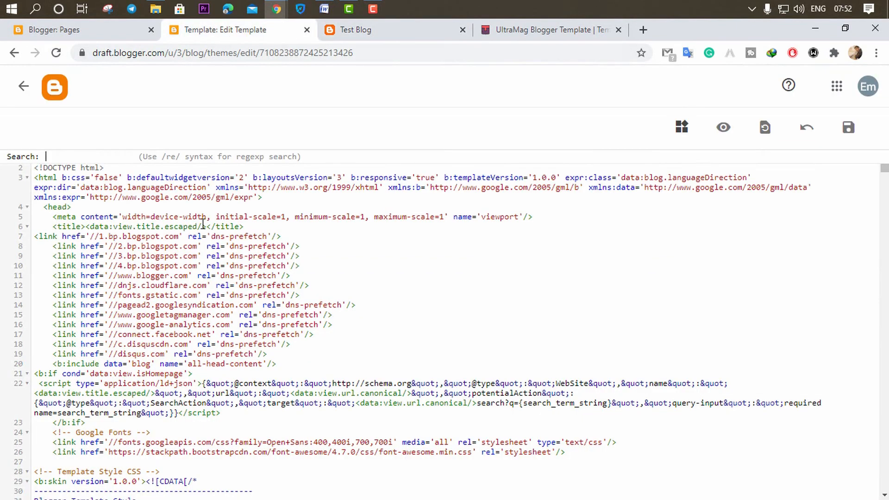
key("ctrl+v")
key("Return")
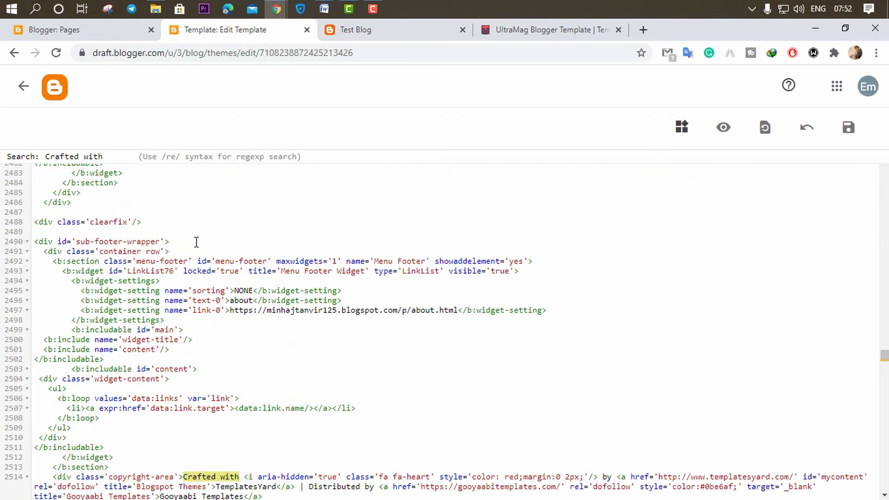
- Replace "Crafted with" in the copyright-area div with the text "all rigt 2020"
scroll(256, 470, "down", 3)
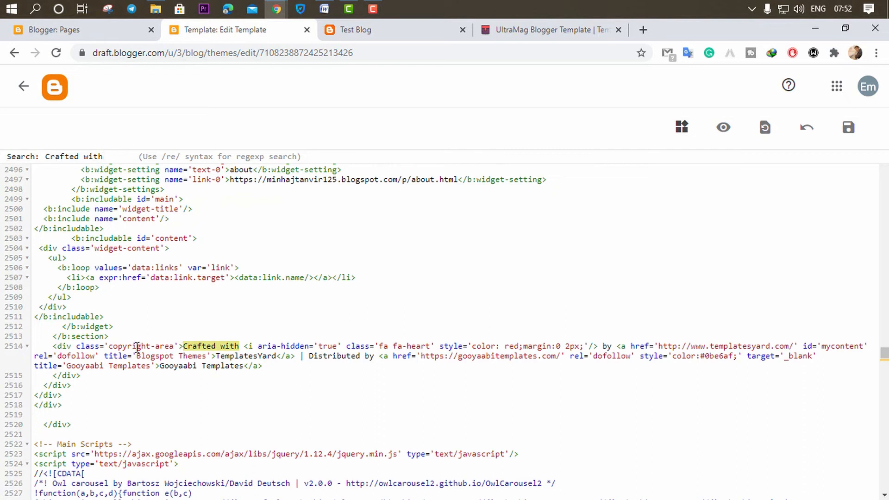
left_click_drag(240, 346, 186, 345)
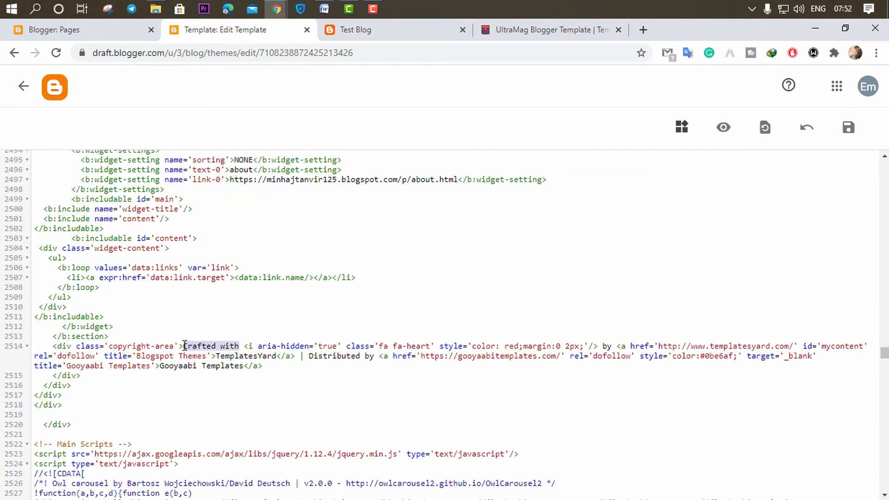
type("all ")
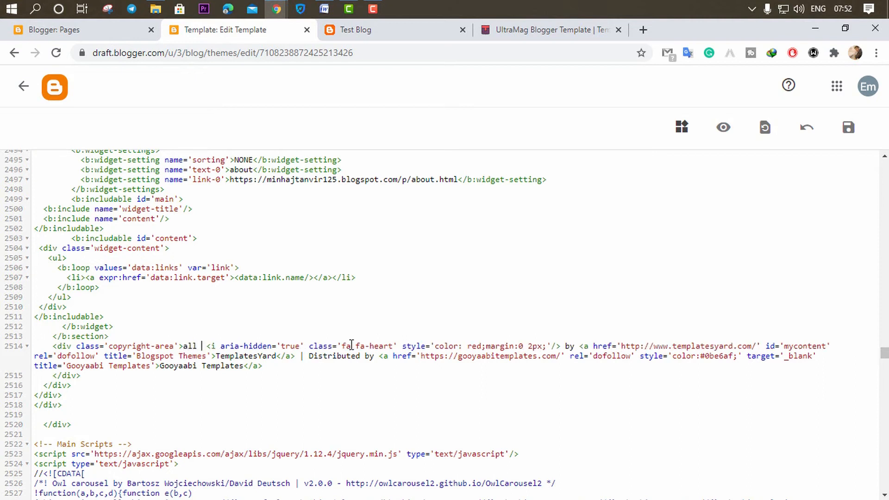
type("rigt ")
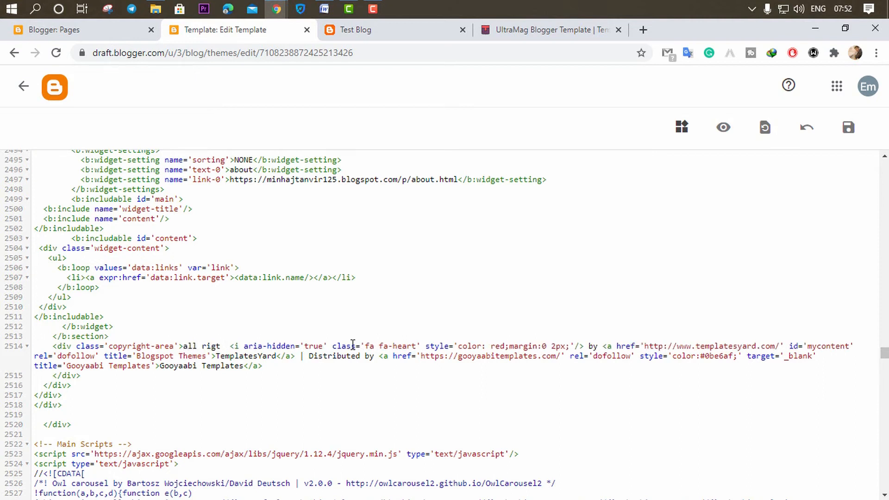
type("2020")
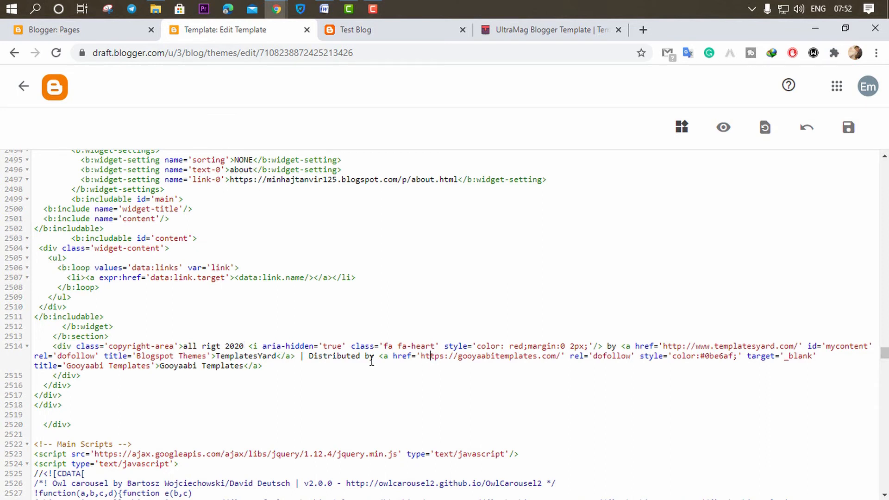
- Replace the TemplatesYard link text in the copyright area with the blog owner's first name and save the theme
double_click(322, 356)
left_click_drag(363, 358, 373, 358)
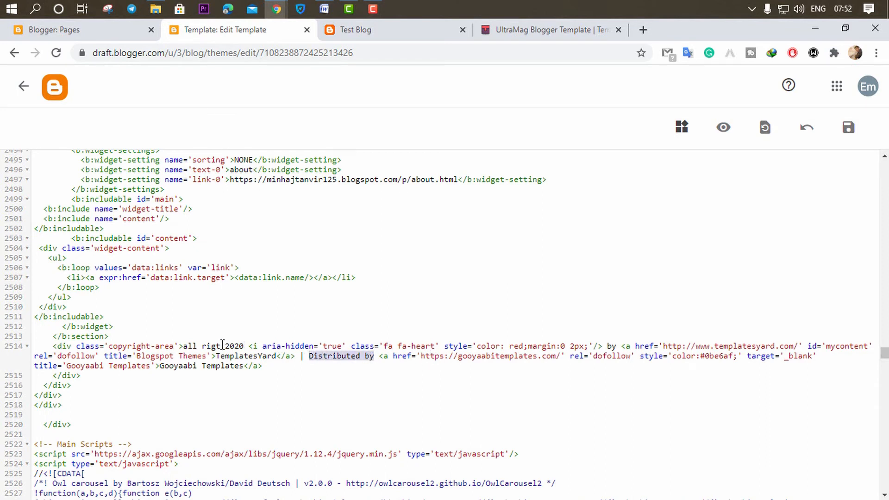
left_click(242, 343)
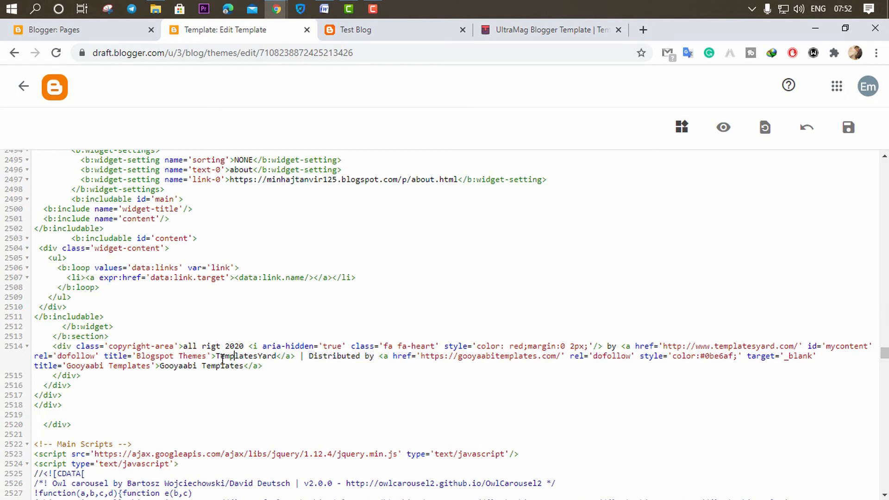
left_click_drag(217, 357, 278, 359)
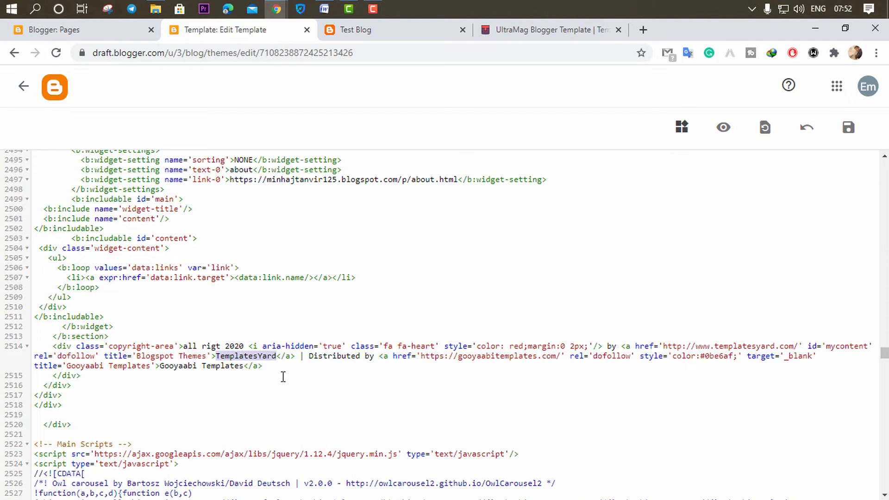
type("Minhaj")
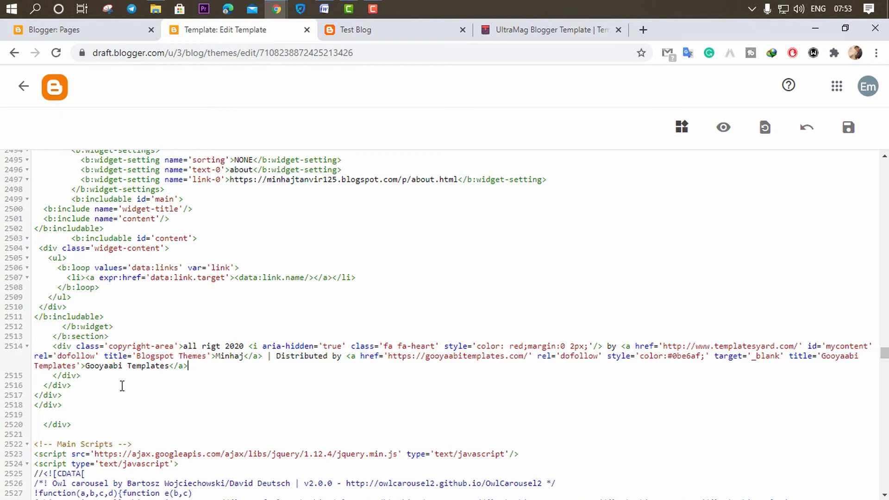
scroll(357, 408, "down", 2)
scroll(357, 407, "up", 2)
left_click(847, 133)
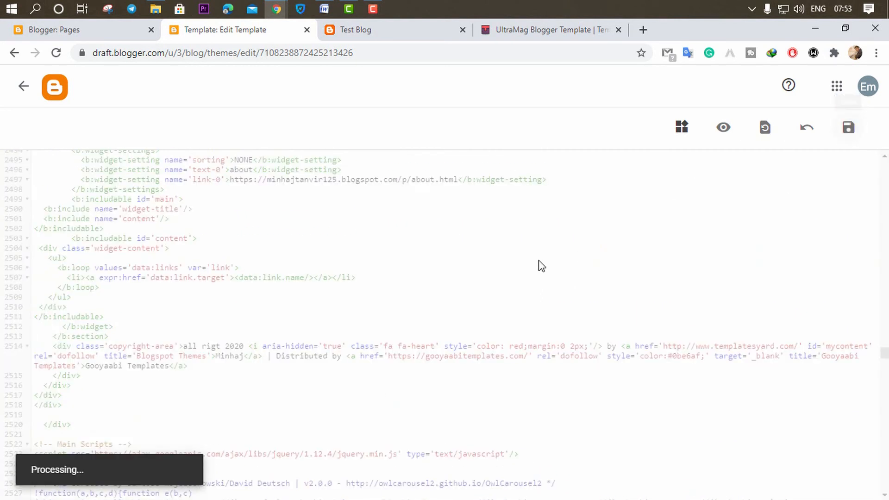
- Reload the Test Blog page and examine the credit line and its TemplatesYard link at the end of the footer
left_click(387, 35)
left_click(357, 55)
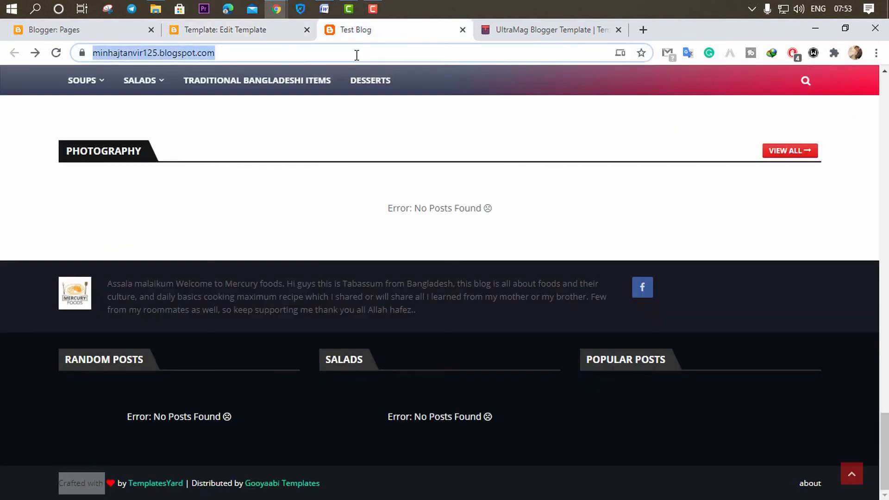
key("Return")
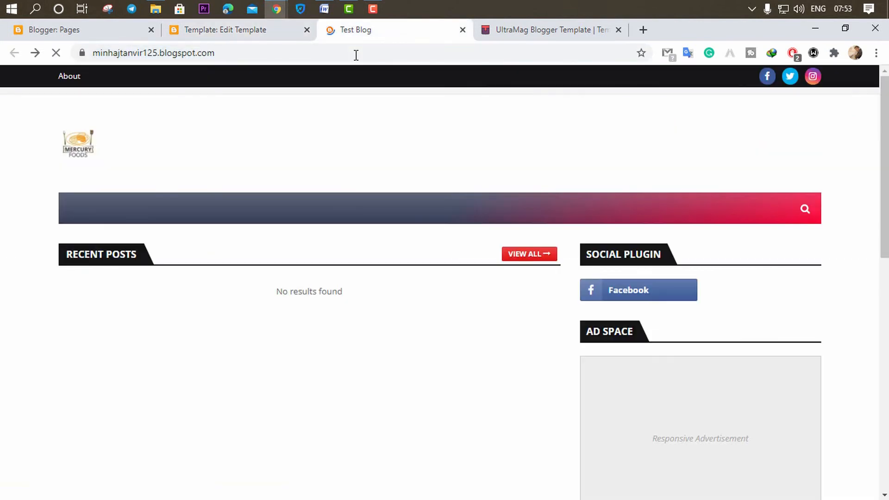
scroll(422, 303, "down", 15)
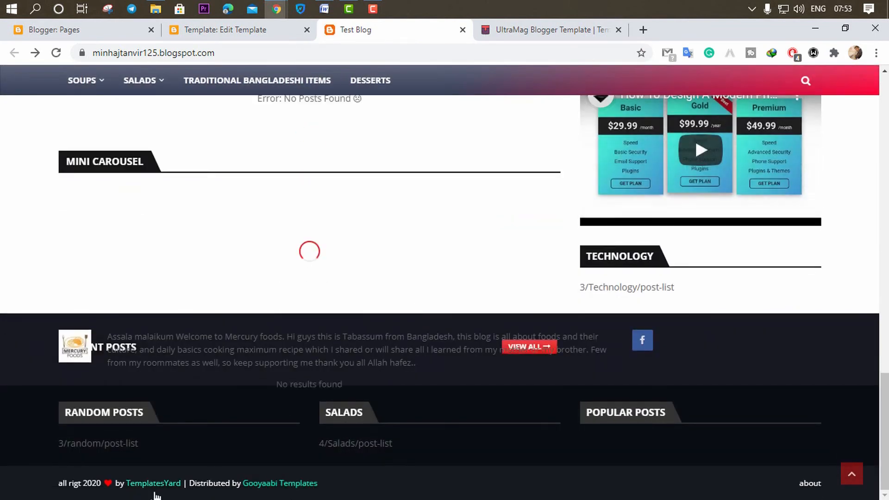
scroll(85, 489, "down", 4)
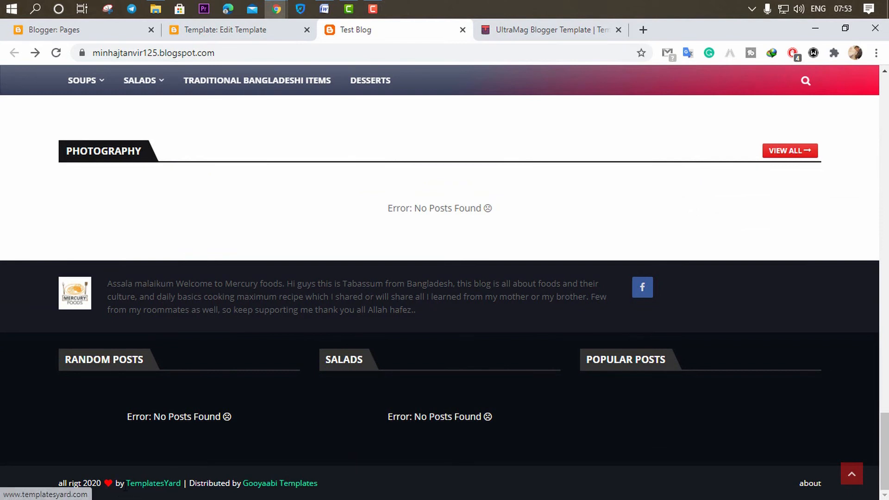
left_click_drag(120, 484, 184, 484)
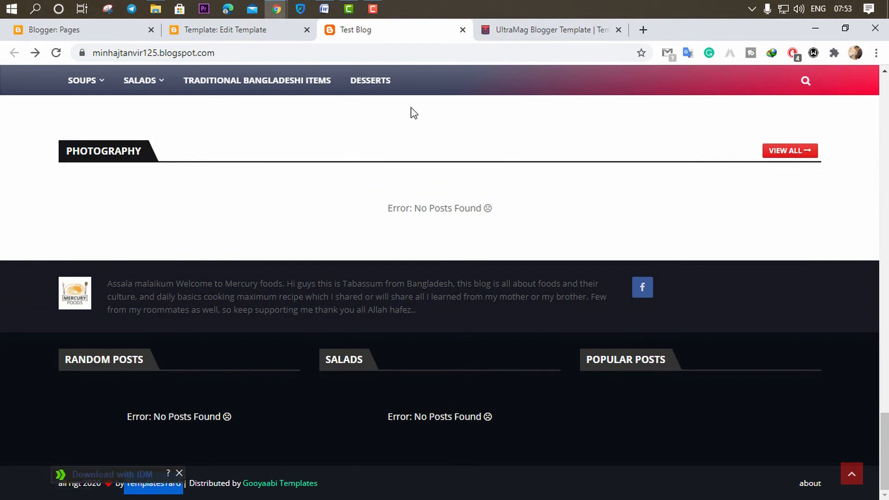
- Return to the theme's HTML and search for "all right", shortening the search term to "all"
left_click(249, 30)
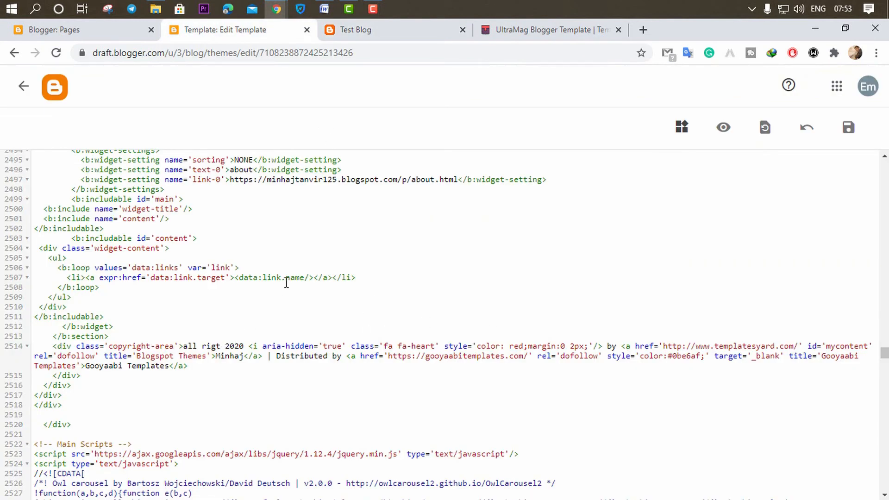
scroll(195, 239, "up", 10)
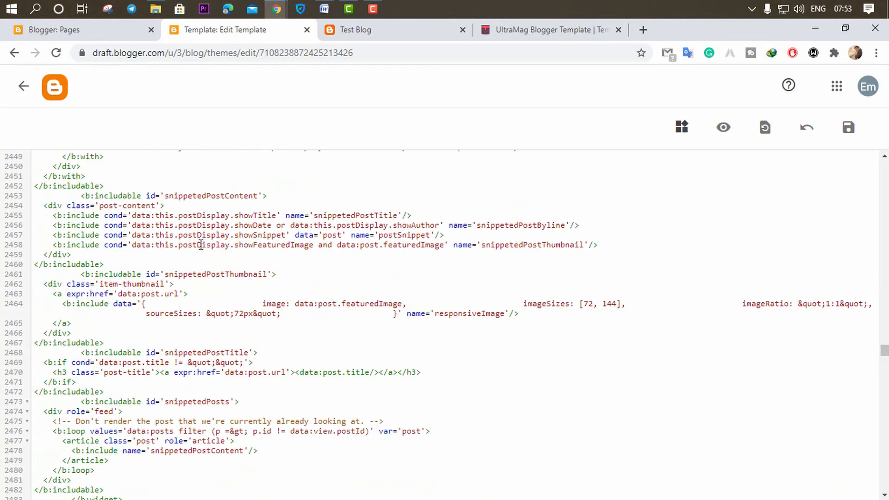
left_click(201, 239)
key("ctrl+f")
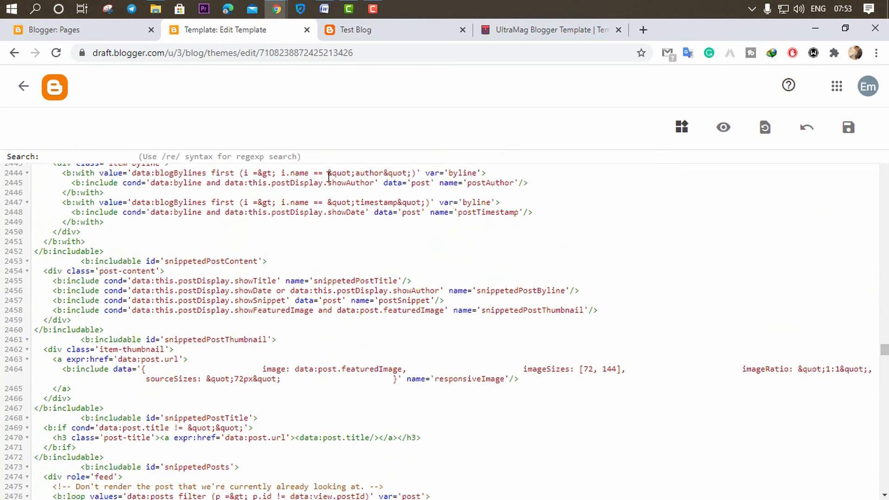
type("Crafted with")
left_click_drag(110, 157, 10, 157)
type("all right")
scroll(153, 195, "down", 4)
scroll(263, 245, "up", 3)
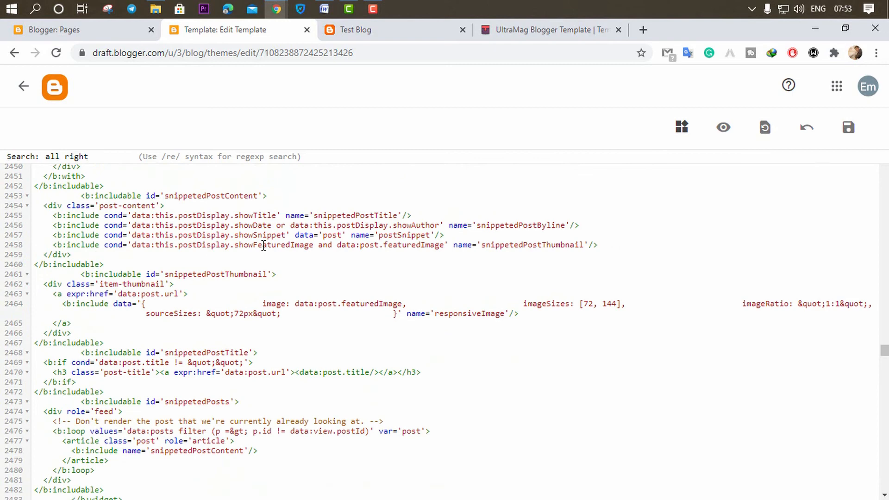
key("BackSpace")
key("BackSpace")
key("BackSpace")
key("BackSpace")
key("Return")
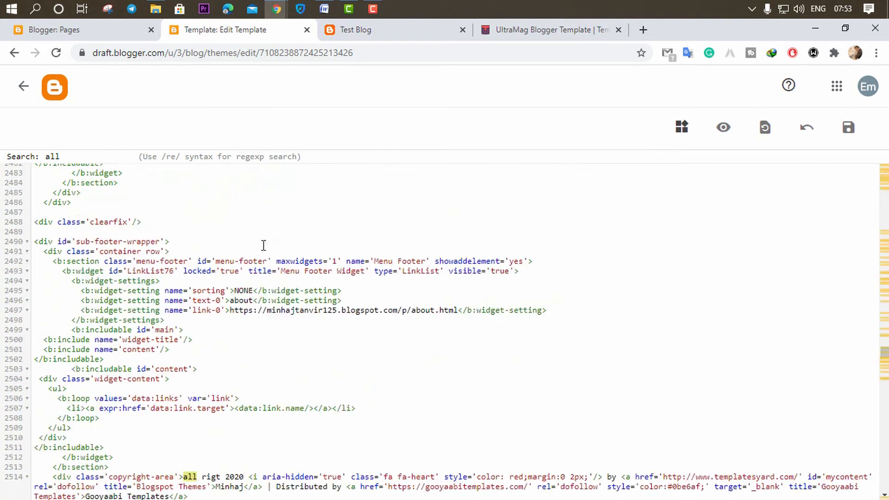
- Step through the further matches for "all" in the theme's HTML code
key("Return")
key("Return")
key("Return")
key("Return")
key("Return")
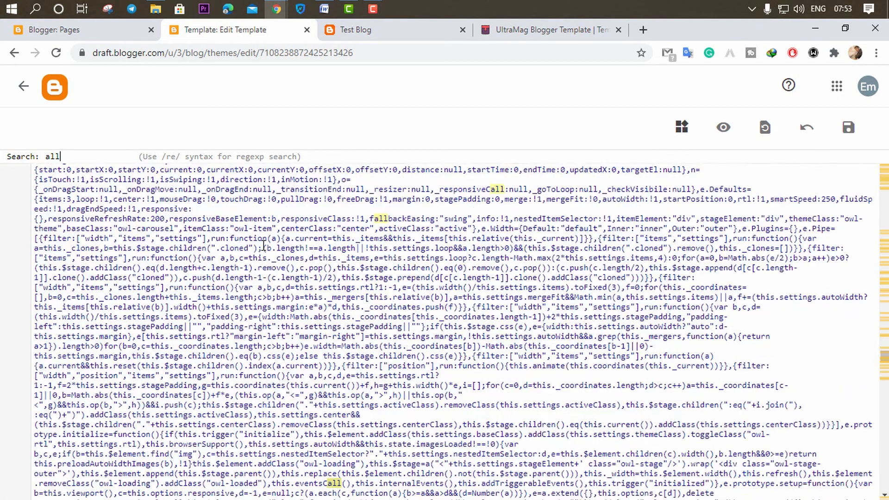
key("Return")
key("Return")
key("Return")
key("Return")
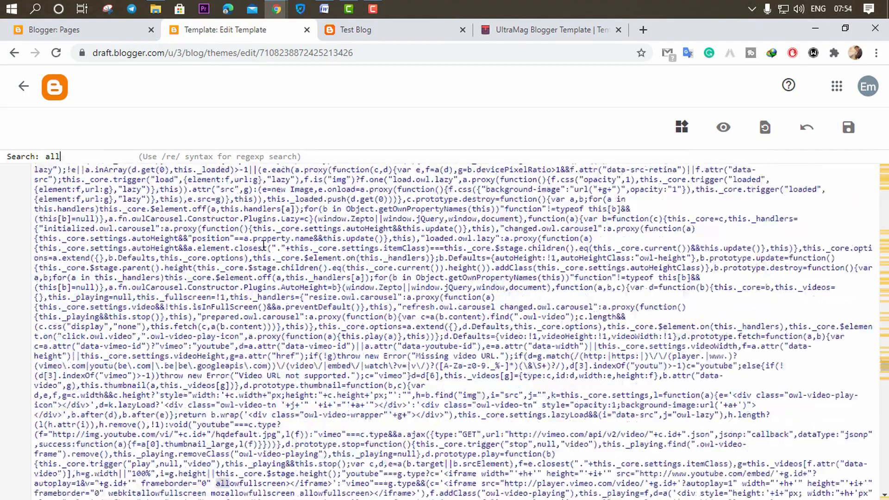
key("Return")
key("Return")
key("Return")
key("Return")
key("Return")
key("Return")
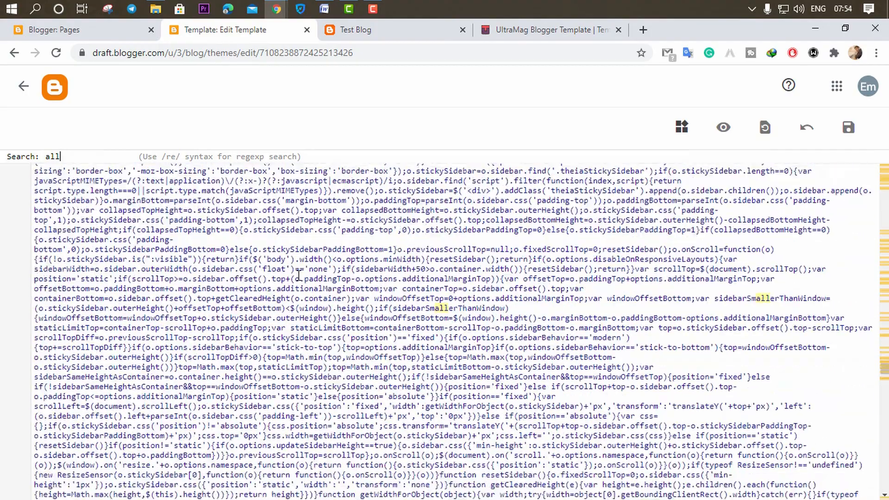
- Continue through the remaining "all" matches in the script part of the theme's HTML
key("Return")
key("Return")
key("Return")
key("Return")
key("Return")
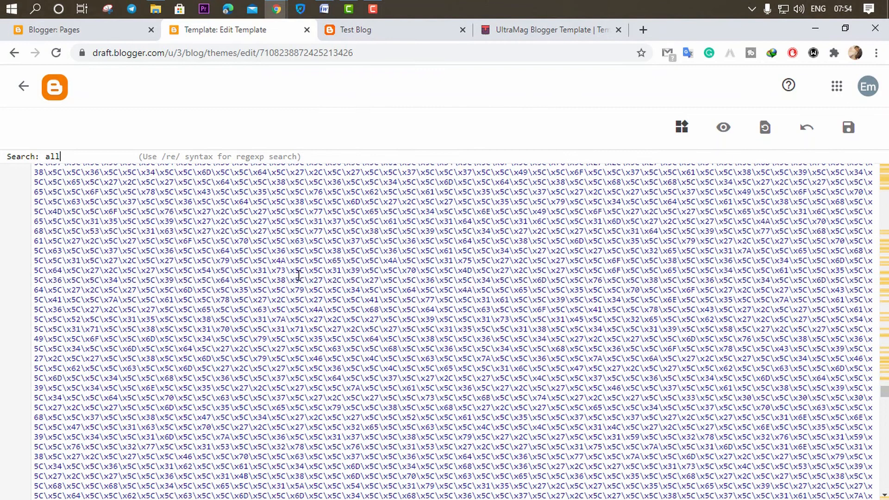
- Copy the credit text "all rigt 2020" from the Test Blog footer and search the theme's HTML for it
left_click(376, 35)
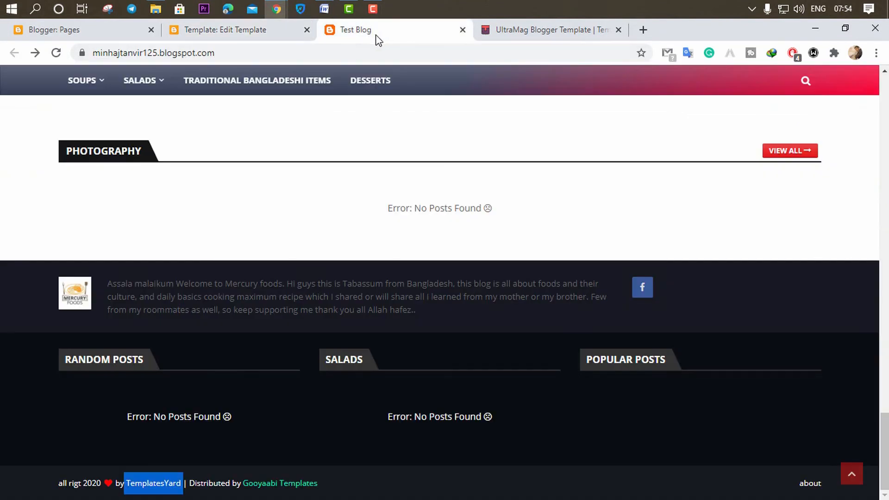
left_click(211, 484)
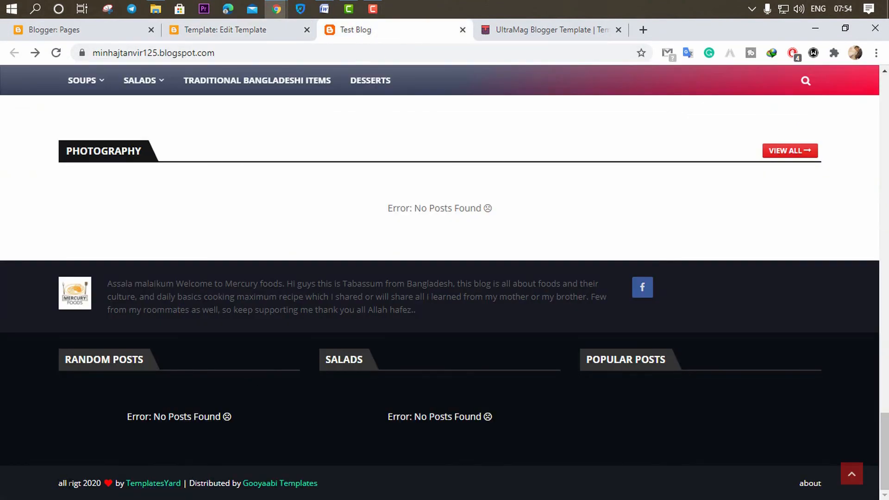
left_click_drag(59, 484, 105, 485)
key("ctrl+c")
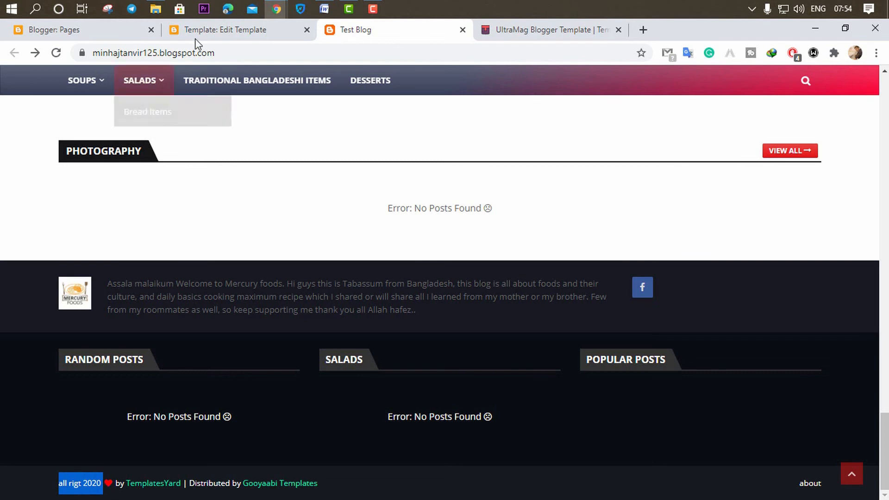
left_click(208, 30)
left_click_drag(91, 157, 1, 161)
key("ctrl+v")
key("Return")
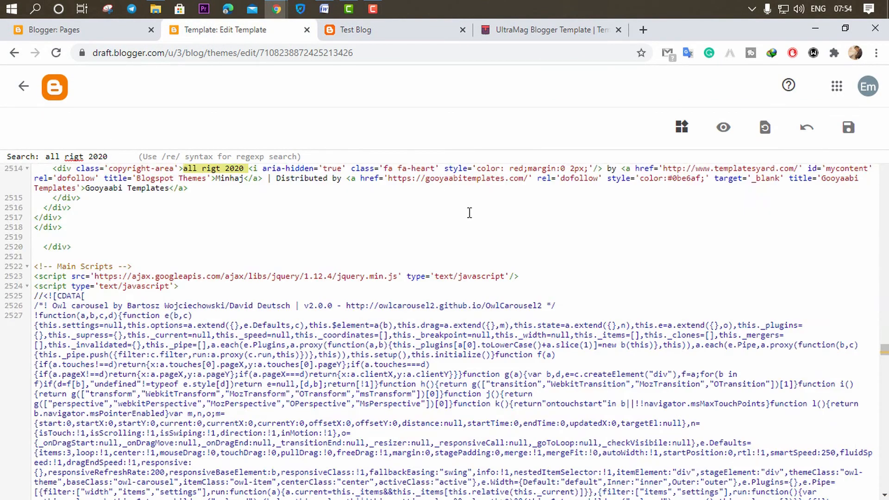
scroll(399, 227, "up", 2)
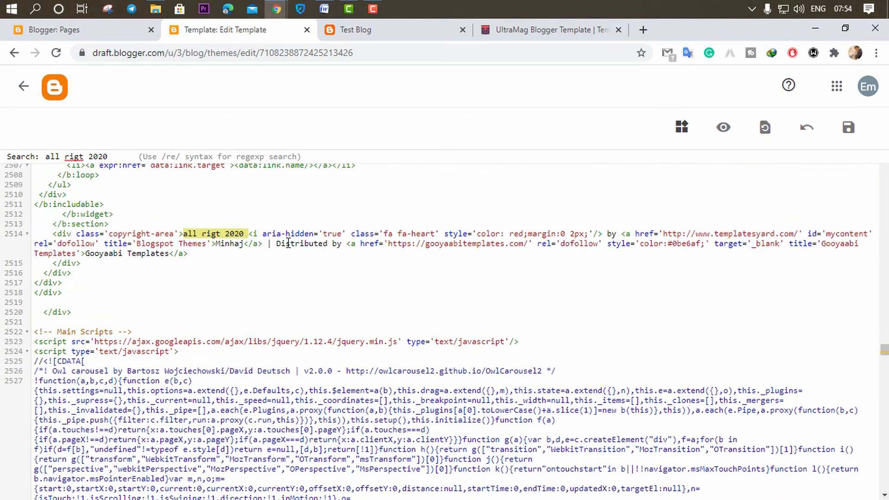
- Compare the copyright-area code with the blog's footer and delete the templatesyard.com address from the first link's href
left_click(415, 28)
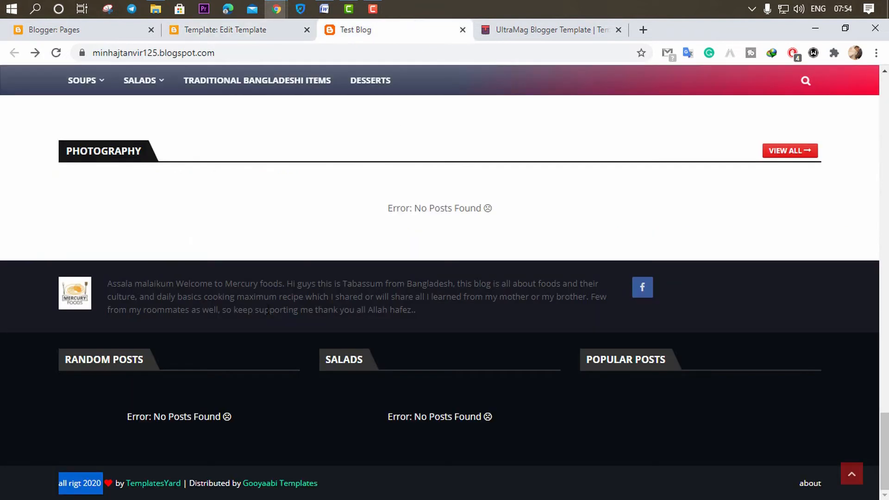
left_click(294, 25)
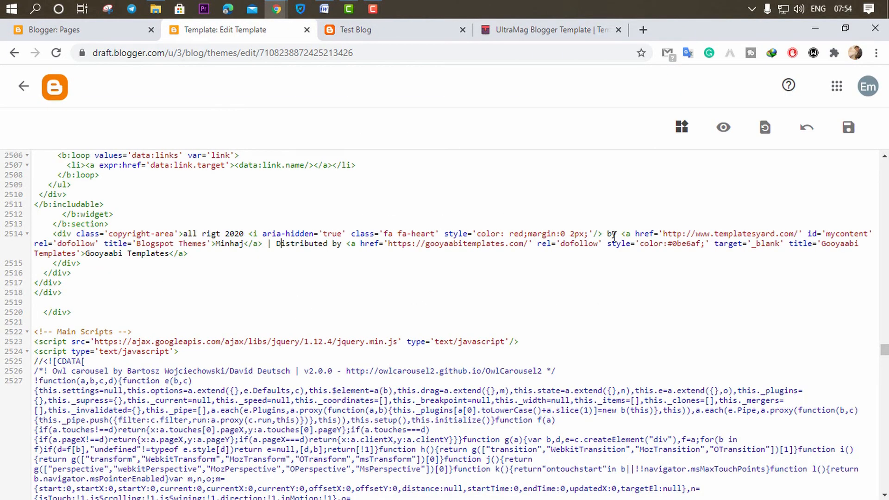
left_click_drag(618, 233, 608, 234)
left_click(662, 235)
left_click_drag(664, 235, 798, 233)
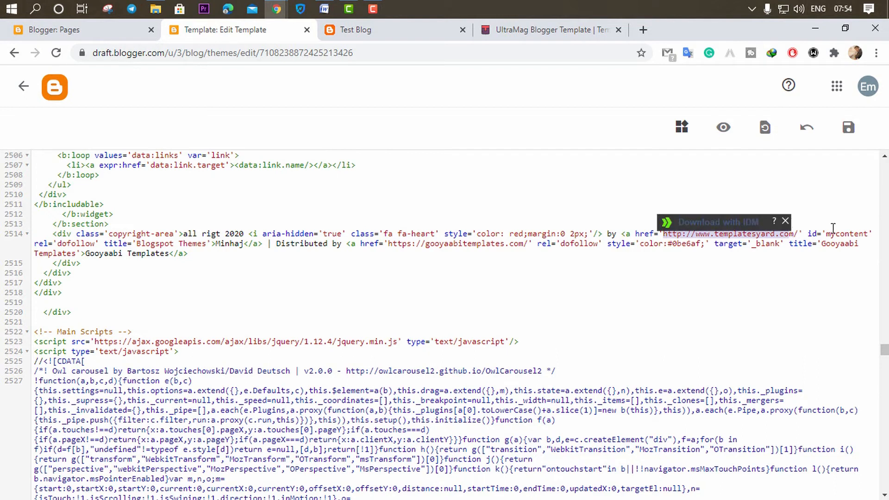
key("BackSpace")
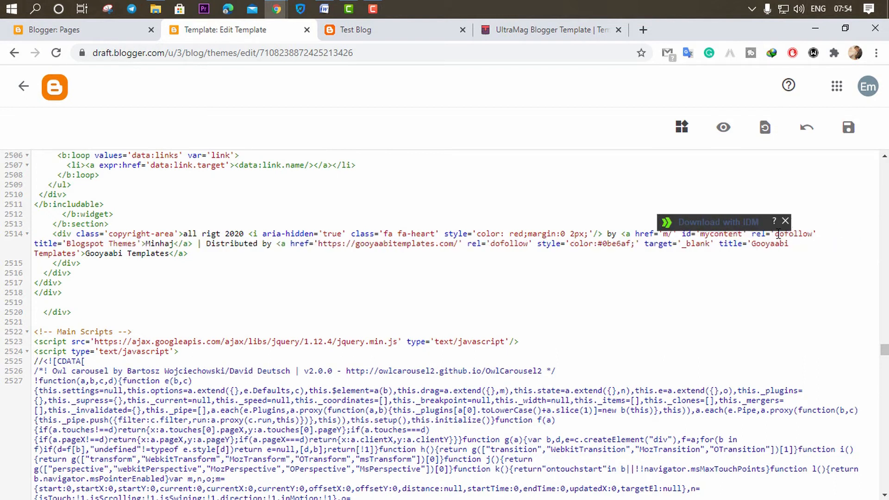
key("Delete")
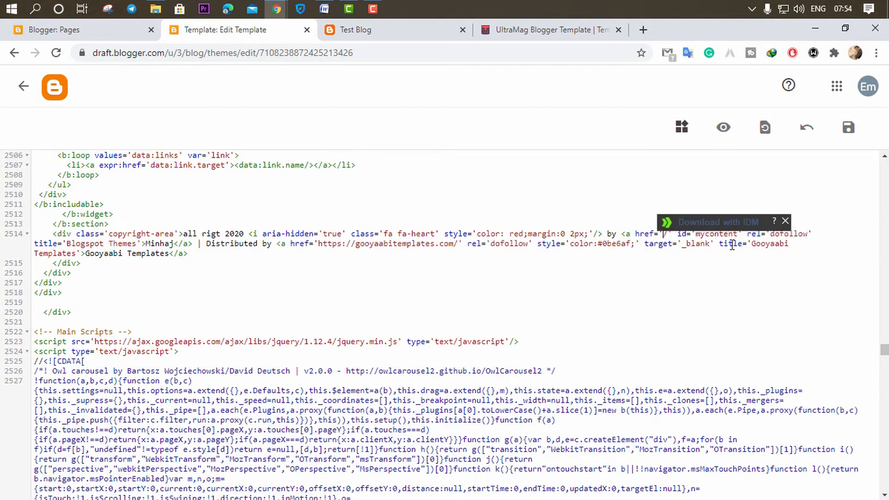
- Copy the owner's Facebook profile URL from the Word document and paste it into the first copyright link's emptied href
left_click(324, 9)
left_click(383, 305)
left_click_drag(468, 400, 291, 401)
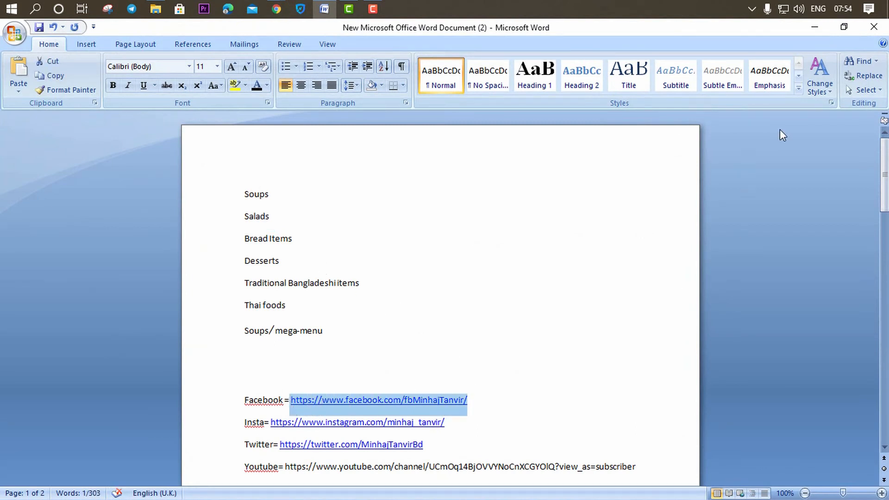
key("ctrl+c")
left_click(815, 29)
key("ctrl+v")
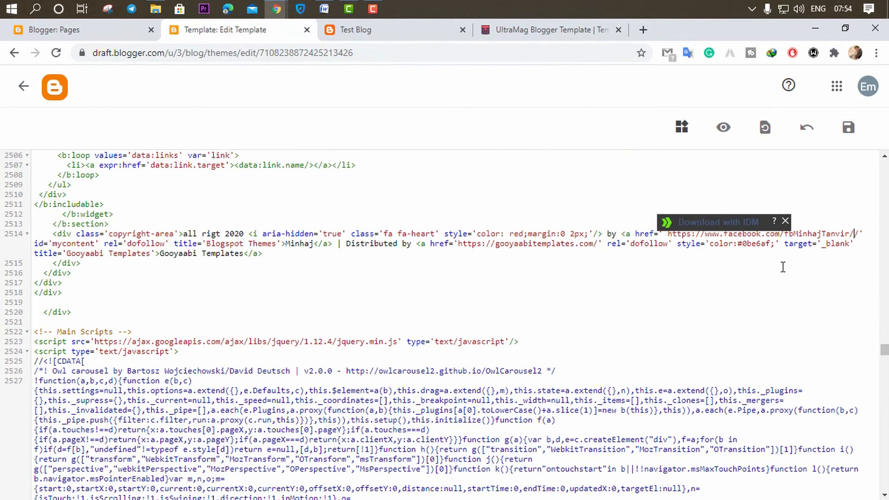
left_click(786, 221)
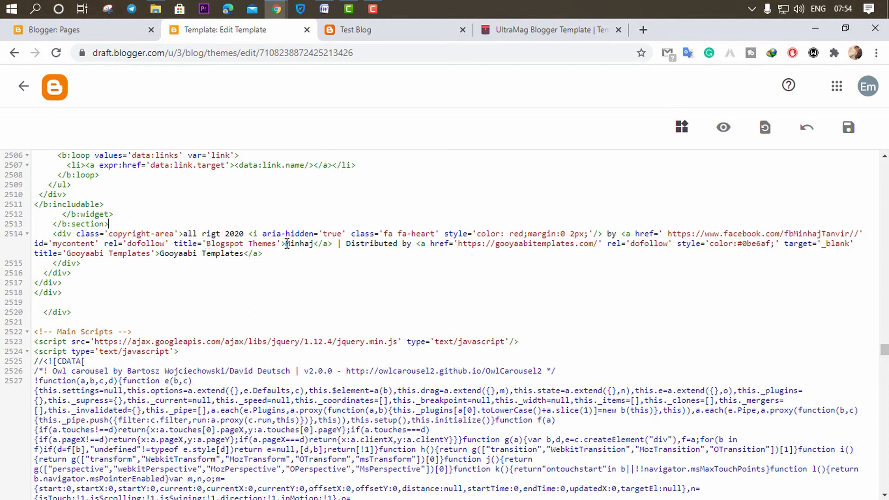
- Check the credit line on the Test Blog page again, then save the edited theme HTML
left_click(537, 33)
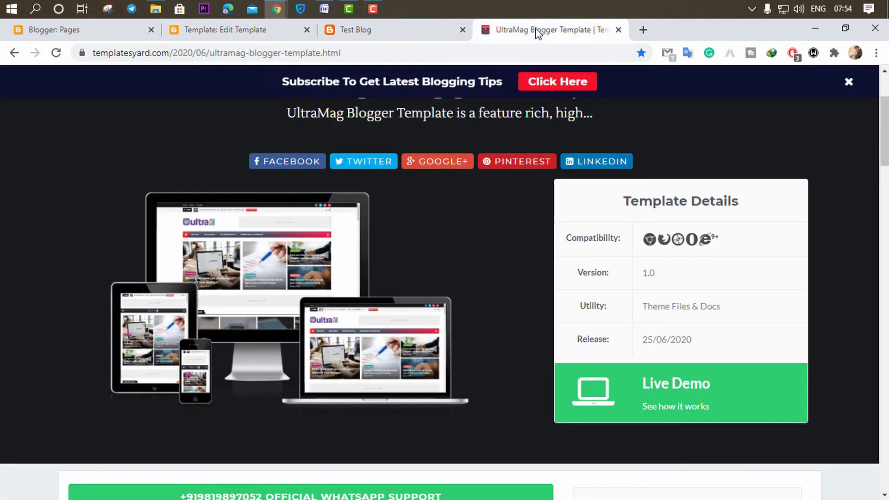
left_click(407, 30)
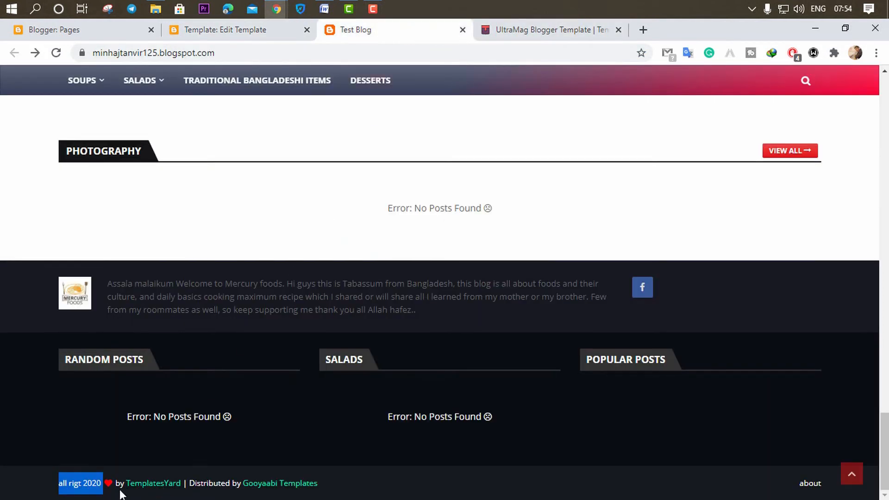
left_click(272, 32)
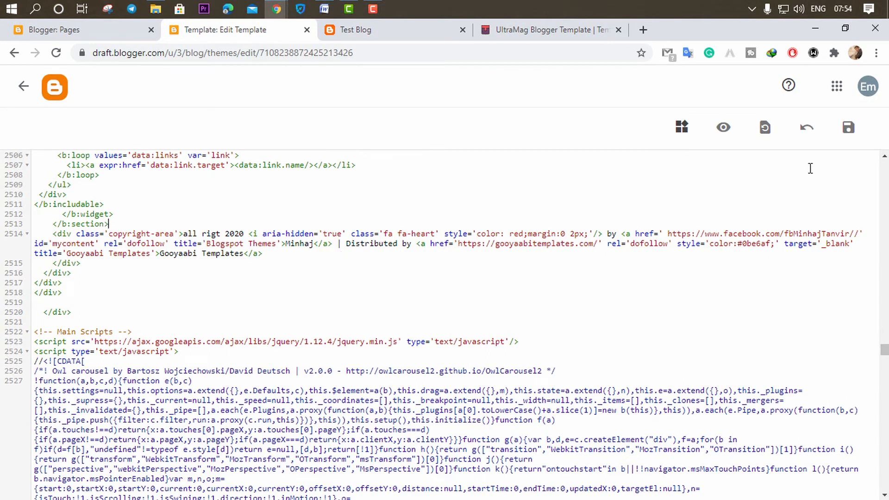
left_click(848, 128)
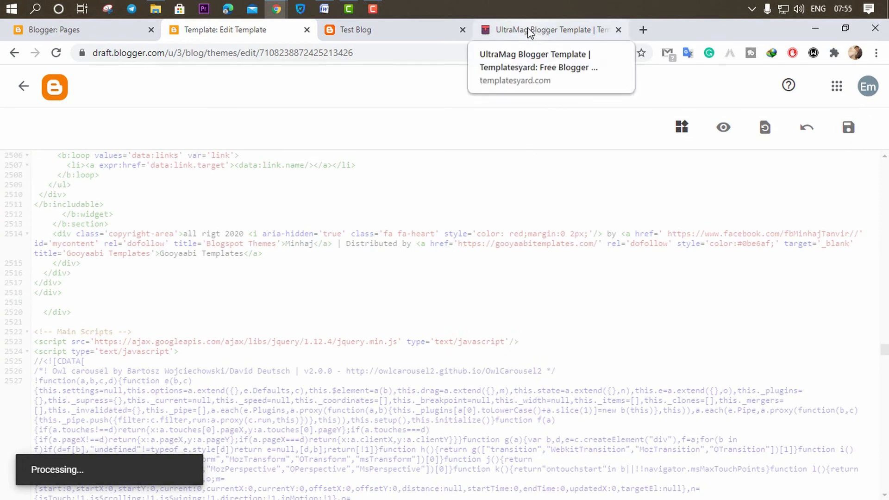
- Reload the Test Blog page and examine the credit line at the end of the footer
left_click(407, 35)
left_click(346, 52)
key("Return")
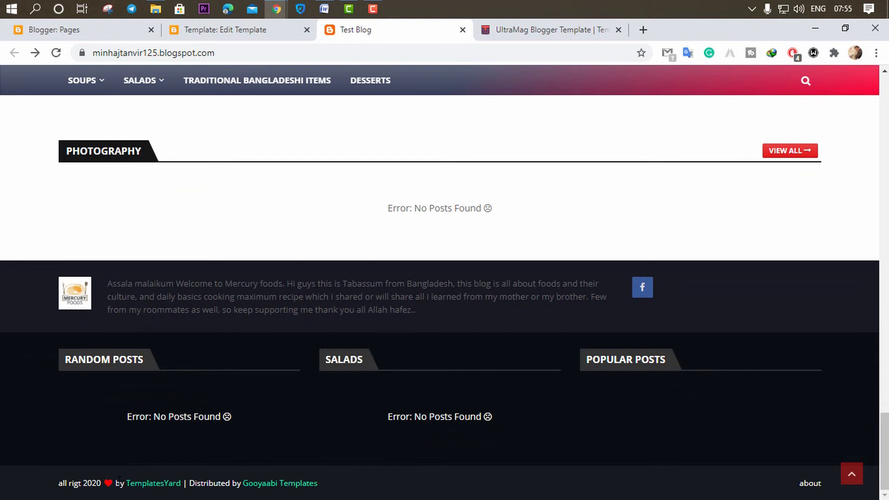
left_click_drag(121, 483, 45, 480)
left_click(481, 490)
- Review the copyright-area code in the theme's HTML and look through the Test Blog page's post sections and sidebar widgets
left_click(207, 32)
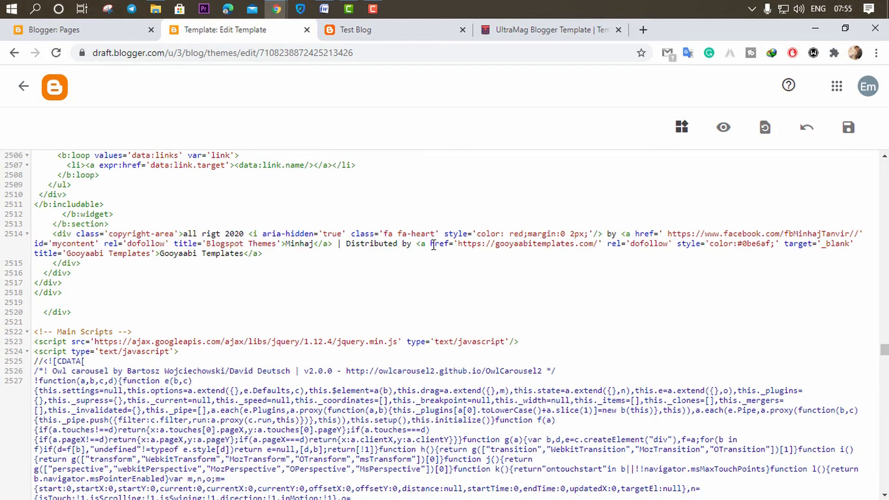
scroll(497, 248, "down", 1)
scroll(516, 304, "up", 10)
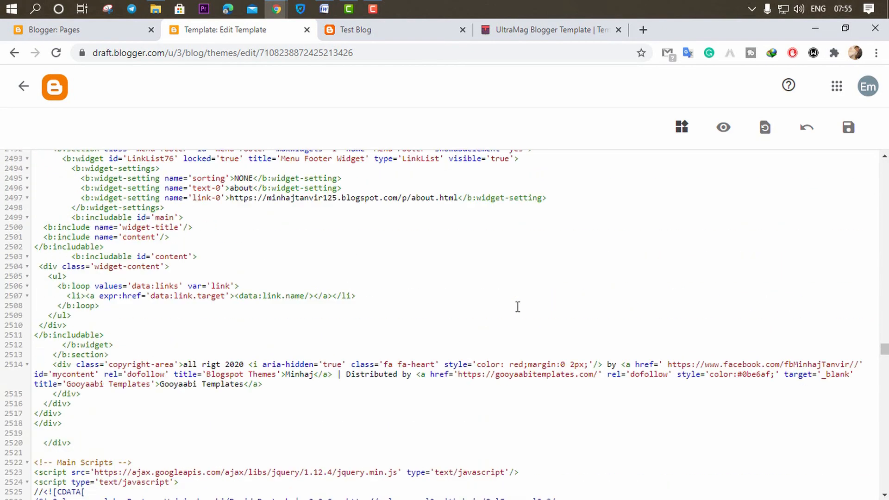
left_click(389, 29)
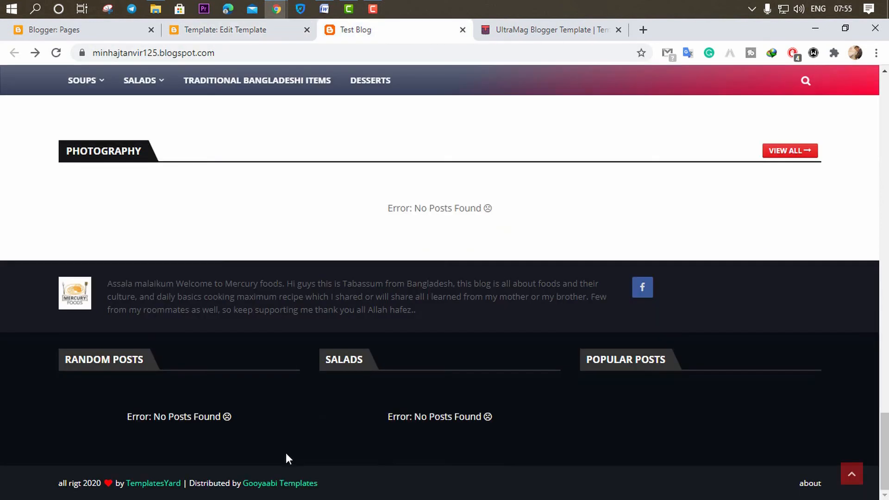
scroll(288, 458, "up", 20)
scroll(255, 443, "down", 15)
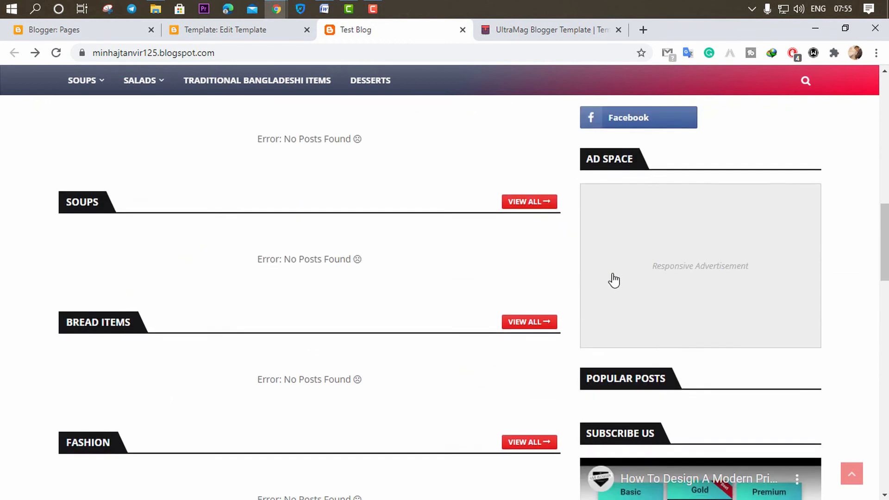
scroll(444, 279, "down", 10)
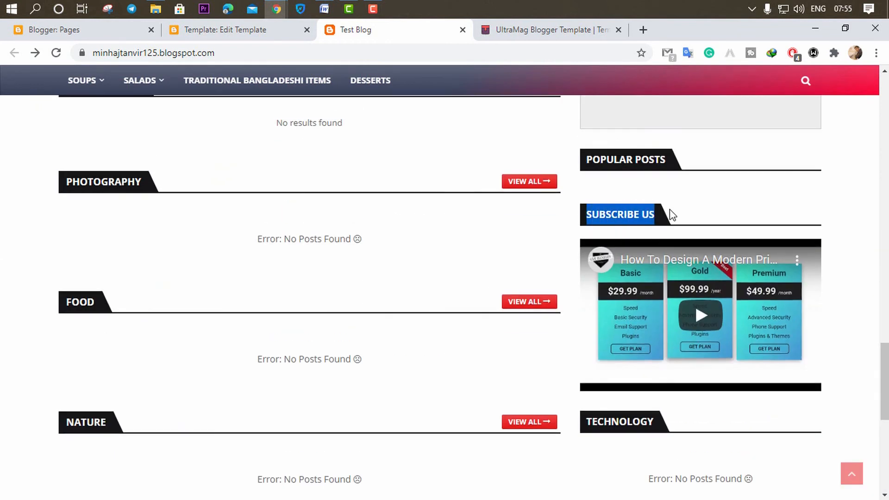
scroll(316, 270, "up", 10)
- Leave the theme's HTML editor and start a new blog post
left_click(195, 38)
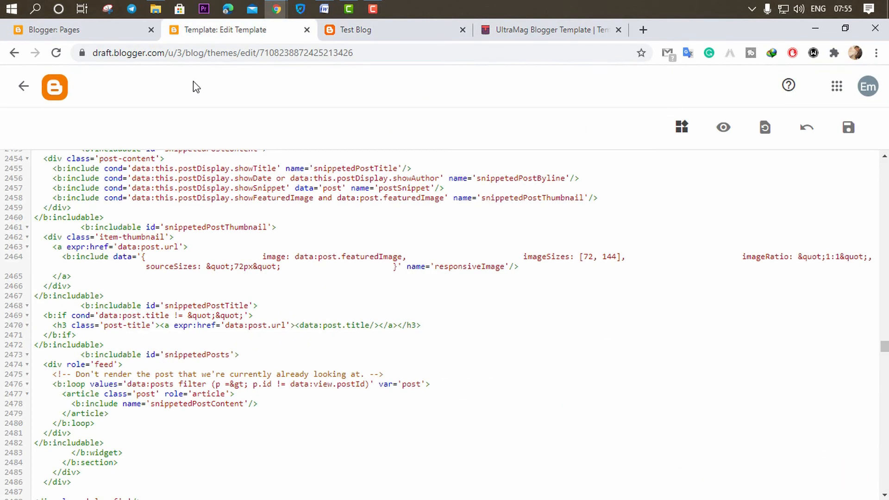
left_click(23, 87)
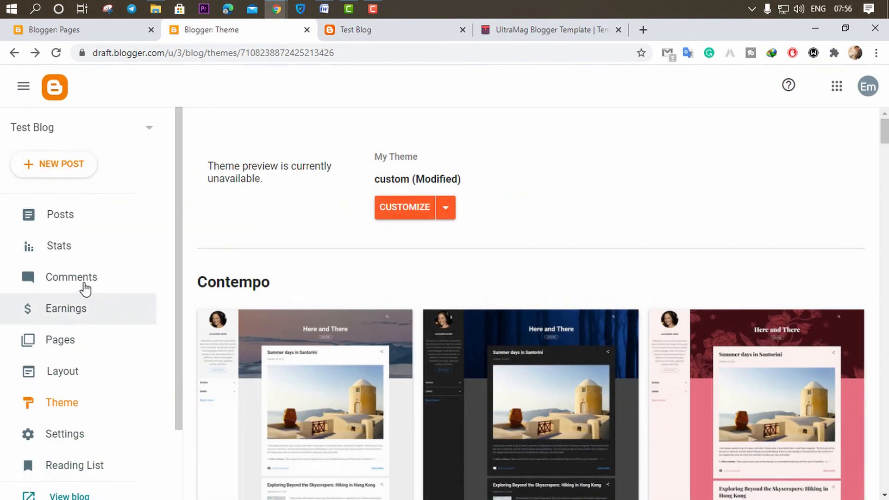
left_click(44, 163)
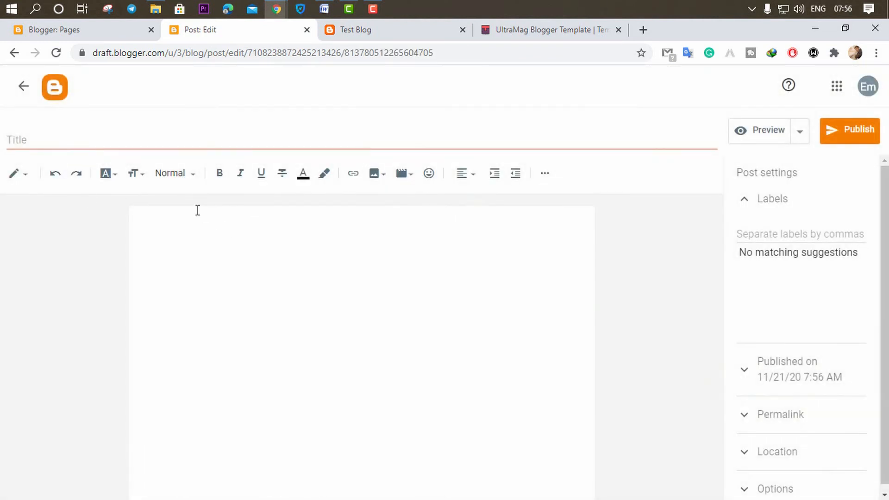
- Copy "slow cooker beef ragu with pappardelle" from the Word document and paste it as the post's title
left_click(324, 9)
scroll(389, 290, "down", 6)
scroll(339, 295, "down", 5)
left_click_drag(246, 262, 575, 260)
key("ctrl+c")
left_click(815, 27)
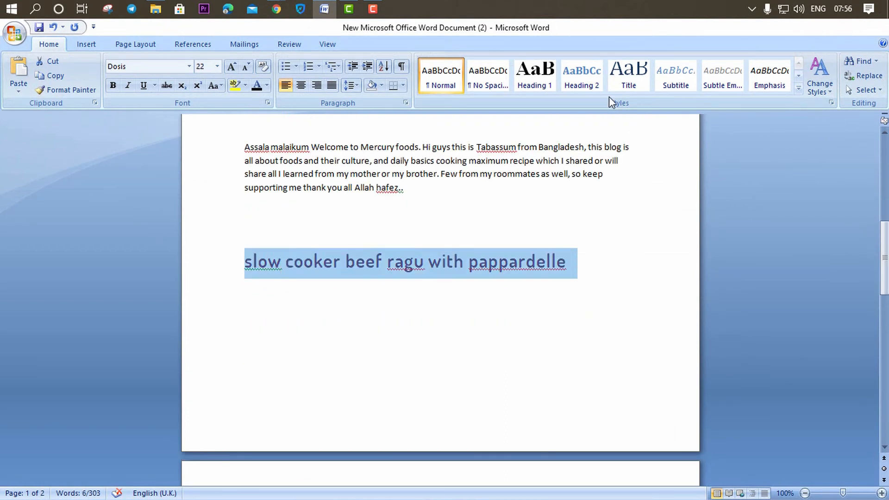
key("ctrl+v")
- Copy the recipe text starting at the Ingredients heading from the Word document and paste it into the post's body
left_click(147, 243)
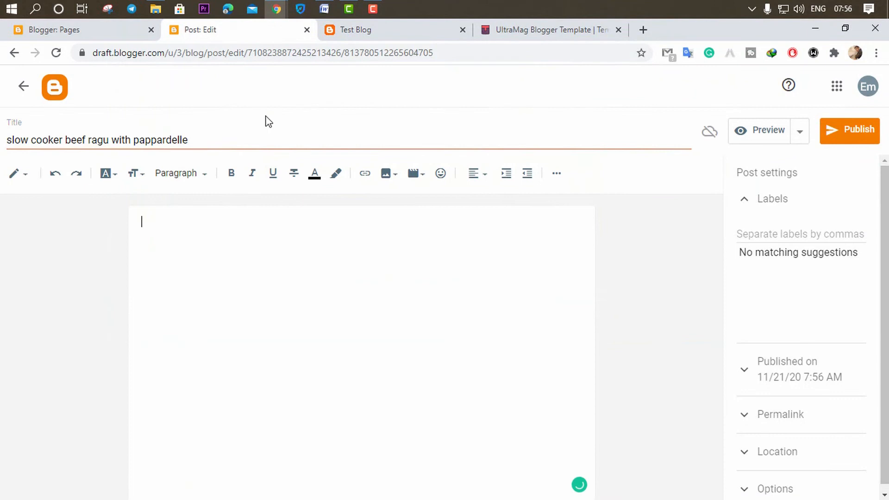
left_click(275, 16)
left_click(382, 93)
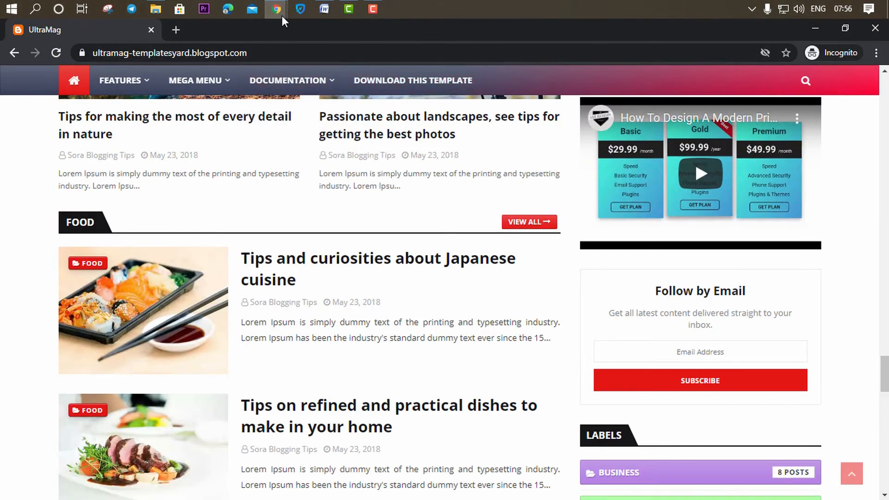
left_click(325, 10)
scroll(451, 359, "down", 10)
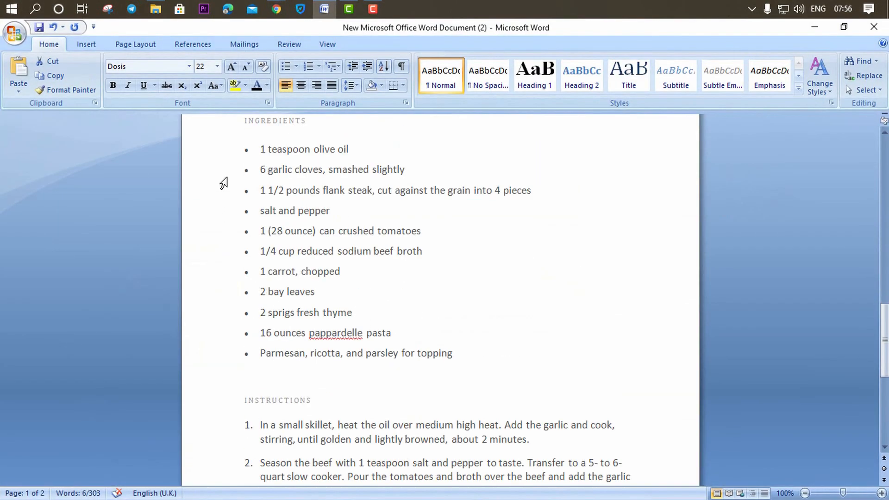
left_click_drag(242, 122, 339, 305)
left_click(816, 27)
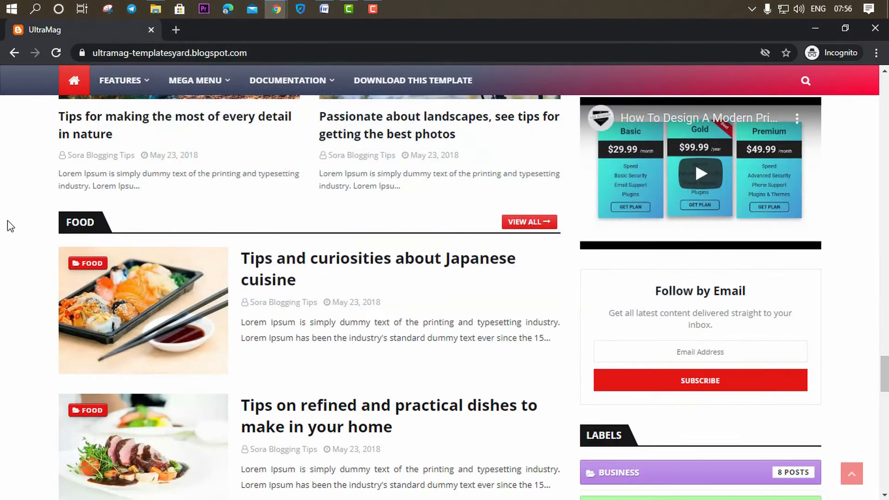
mouse_move(276, 9)
left_click(214, 74)
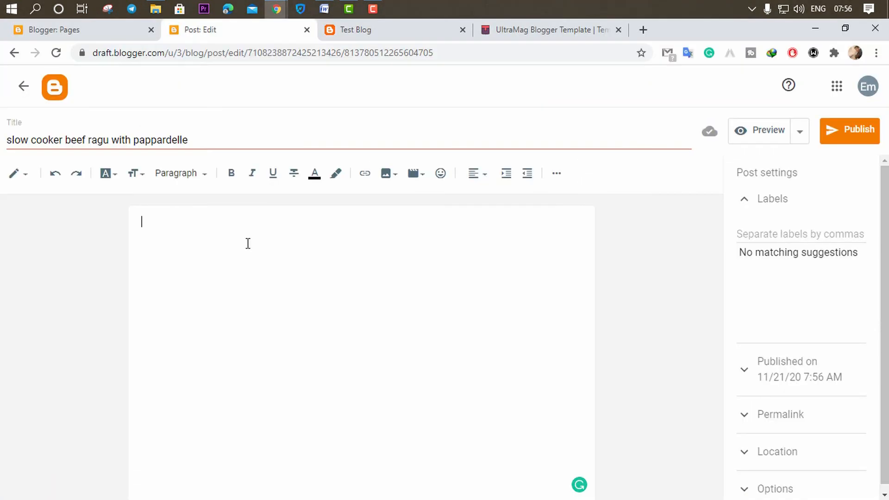
key("ctrl+v")
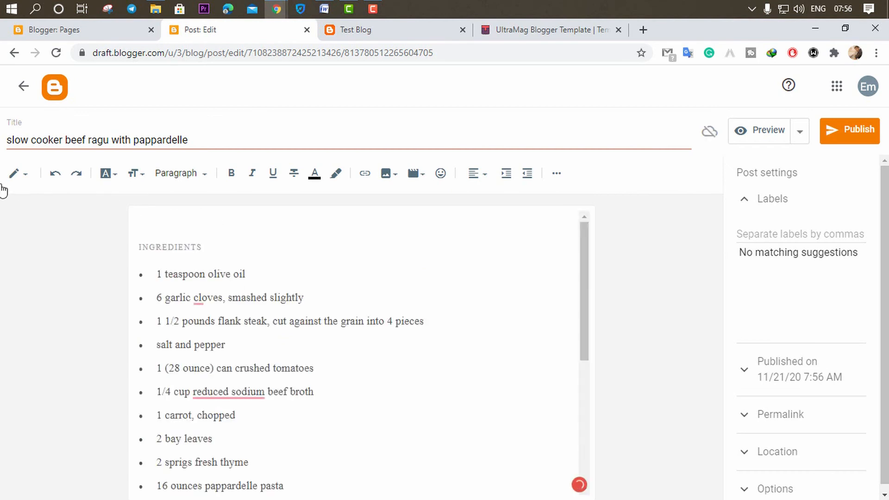
- View the post's HTML source, return to compose mode, and look through the pasted ingredients and instructions
left_click(16, 174)
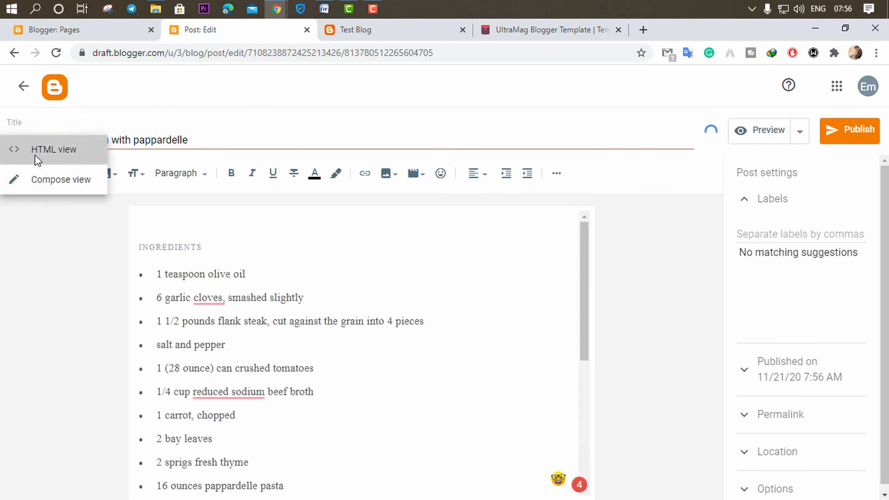
left_click(36, 151)
scroll(284, 361, "down", 1)
scroll(284, 361, "up", 2)
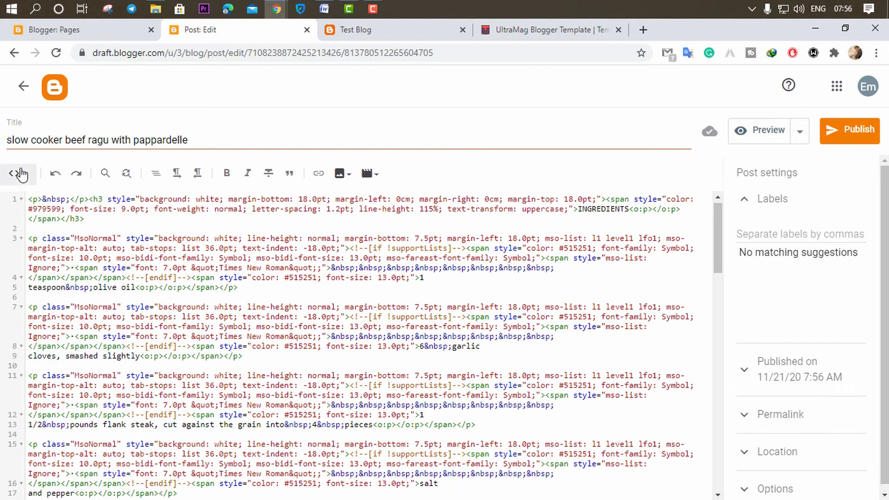
left_click(21, 175)
left_click(25, 210)
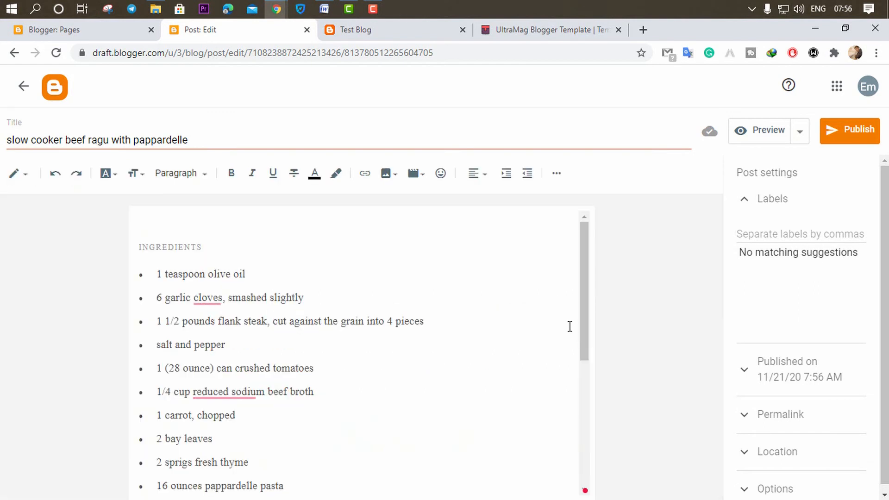
scroll(340, 382, "down", 5)
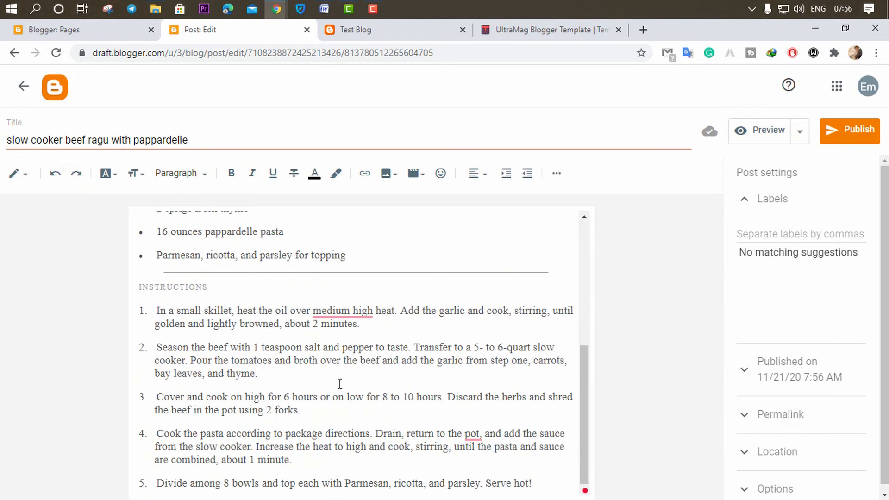
scroll(340, 393, "up", 5)
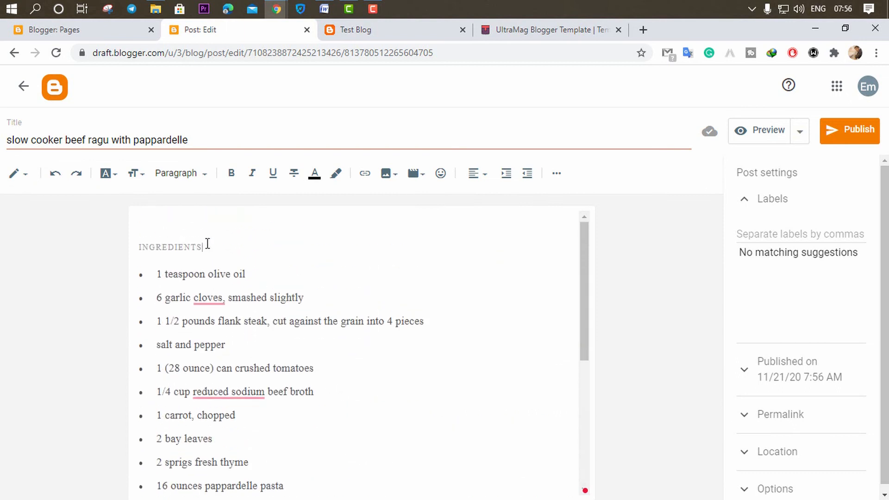
- Colour the Ingredients heading text red
left_click_drag(207, 244, 133, 247)
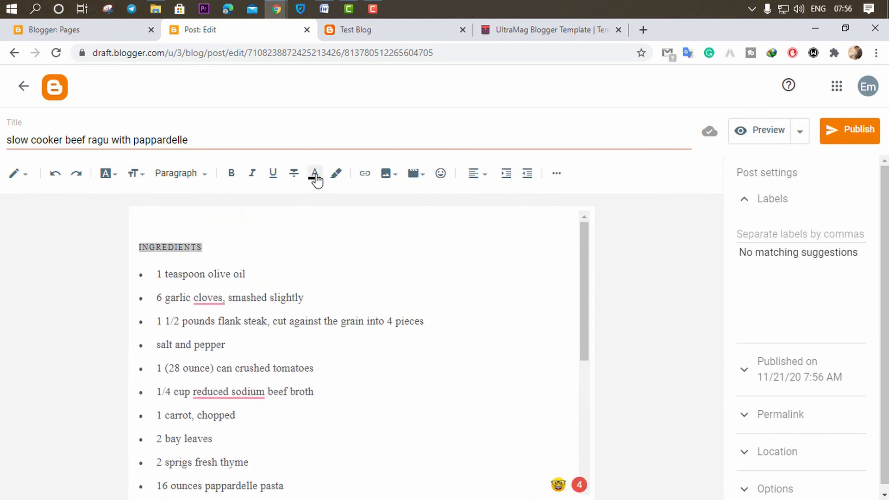
left_click(318, 176)
left_click(369, 194)
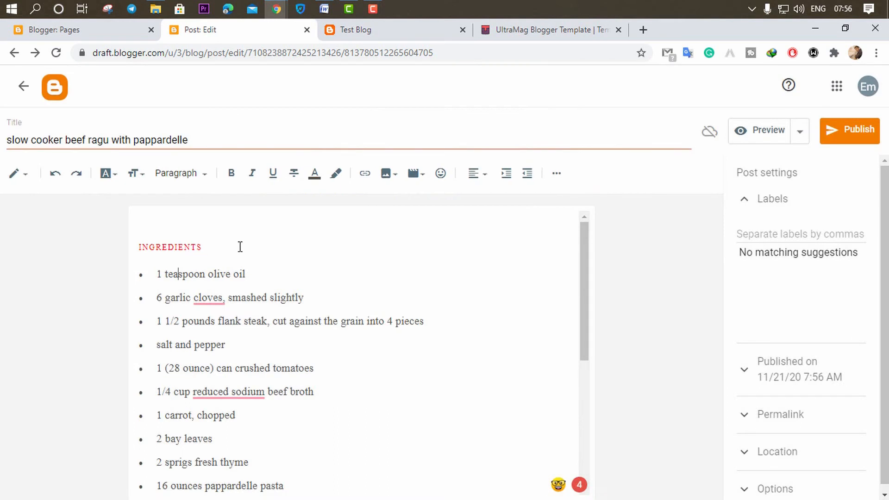
left_click(259, 249)
- Make the Ingredients heading bold
left_click_drag(209, 244, 136, 246)
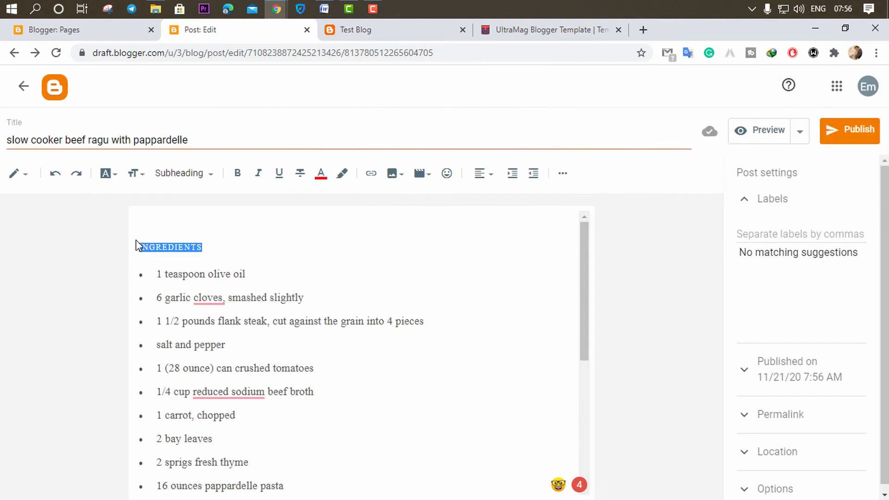
left_click(106, 174)
left_click(350, 275)
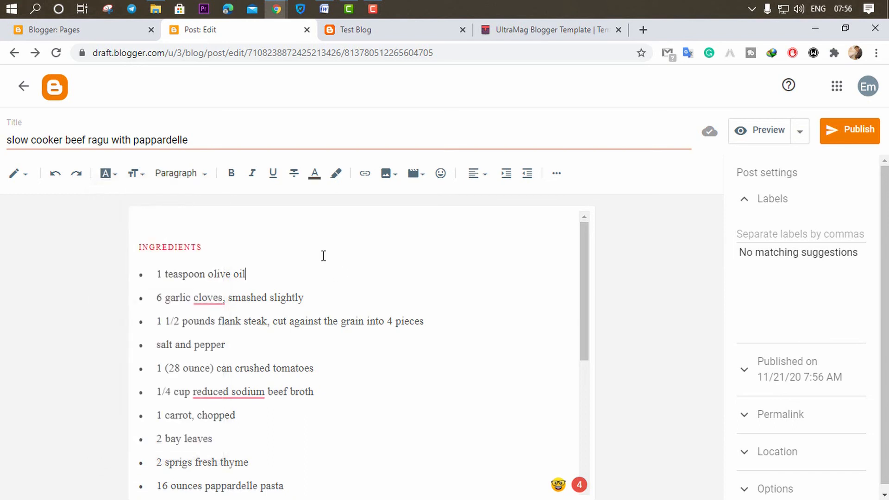
left_click_drag(207, 246, 147, 244)
left_click(204, 175)
left_click(208, 258)
left_click(236, 175)
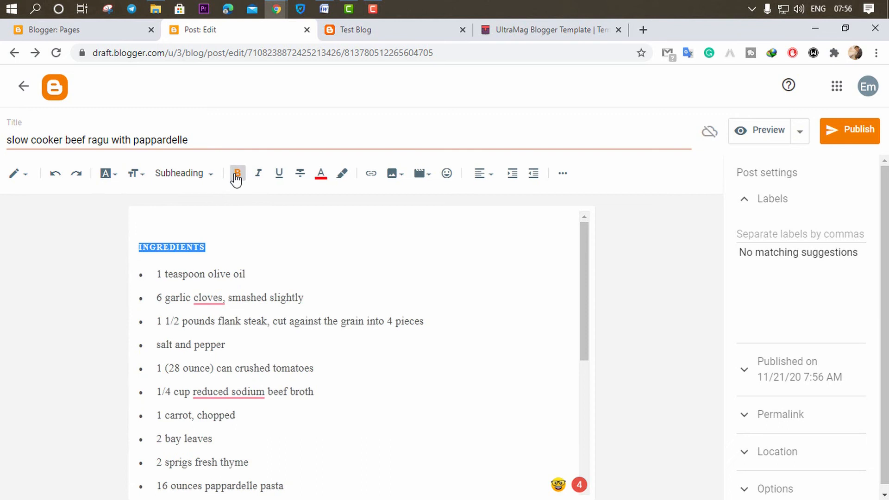
- Apply strikethrough to the Ingredients heading and take it off again
left_click_drag(218, 246, 129, 246)
left_click(301, 176)
left_click(301, 249)
left_click_drag(223, 246, 127, 251)
left_click(301, 174)
left_click(292, 246)
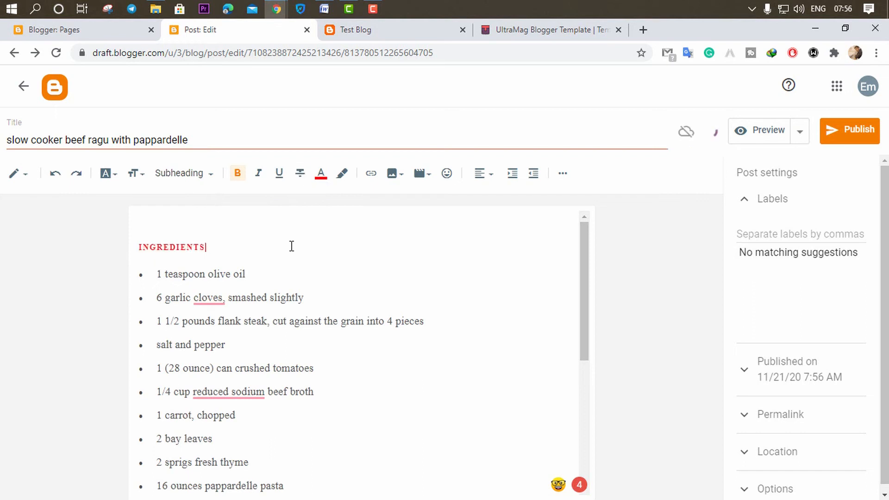
- Change the Ingredients heading to a sans-serif font
left_click_drag(246, 244, 122, 256)
left_click(106, 174)
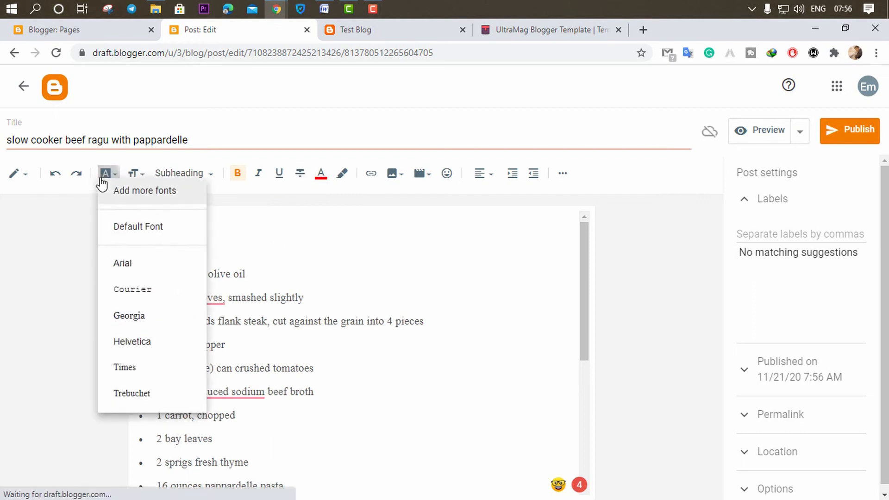
left_click(133, 285)
left_click_drag(259, 247, 114, 247)
left_click(256, 263)
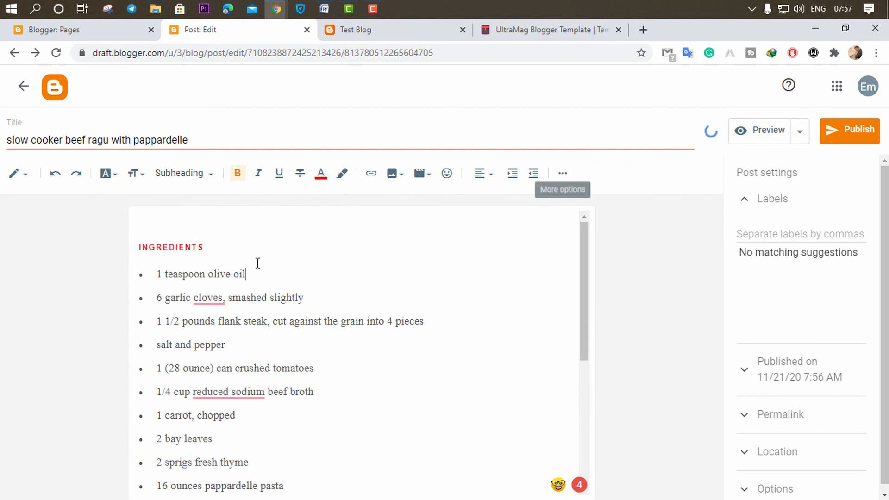
- Add four blank lines below the last instruction at the end of the post
scroll(349, 323, "down", 5)
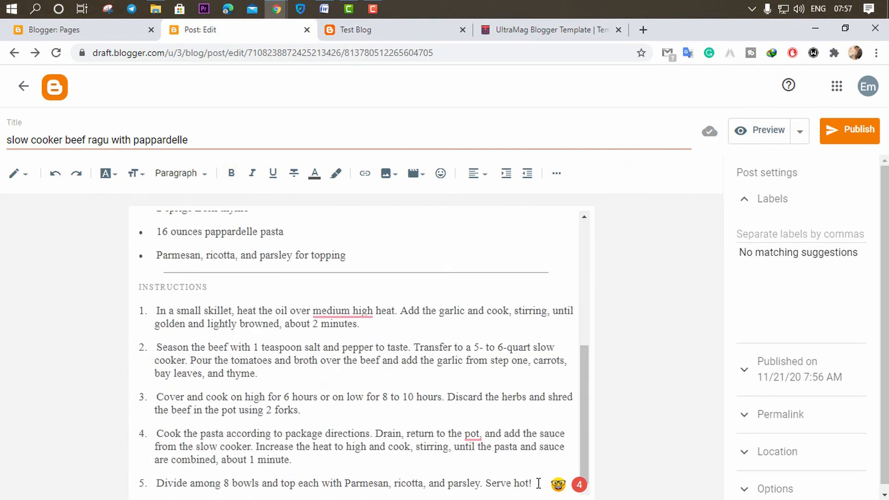
key("Return")
key("Return")
key("Return")
key("Return")
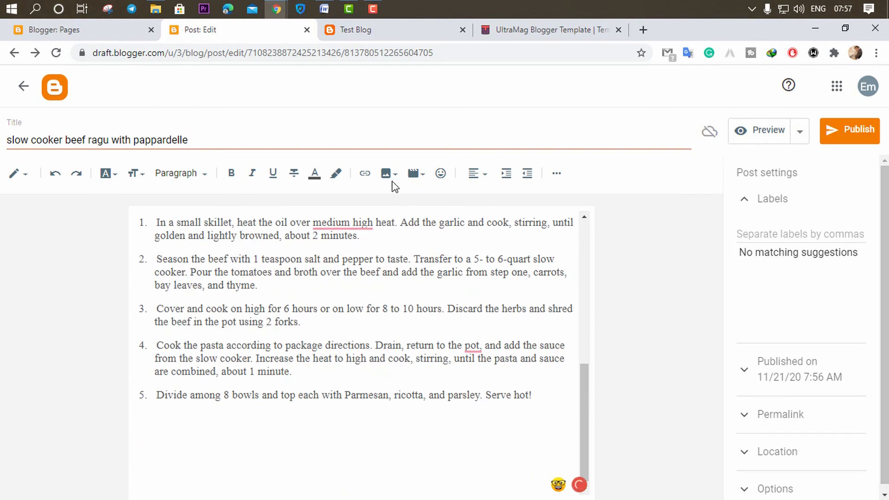
- Upload the Mercury Foods logo image from the computer and insert it below the recipe instructions
left_click(387, 174)
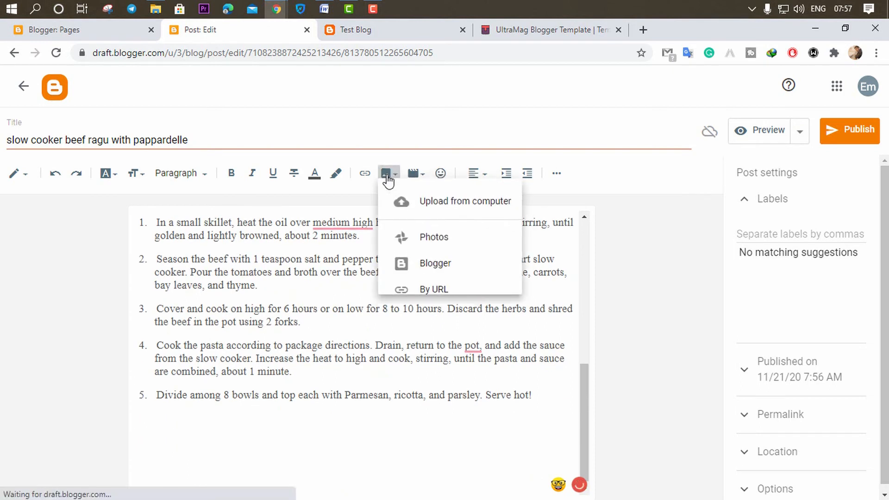
left_click(424, 211)
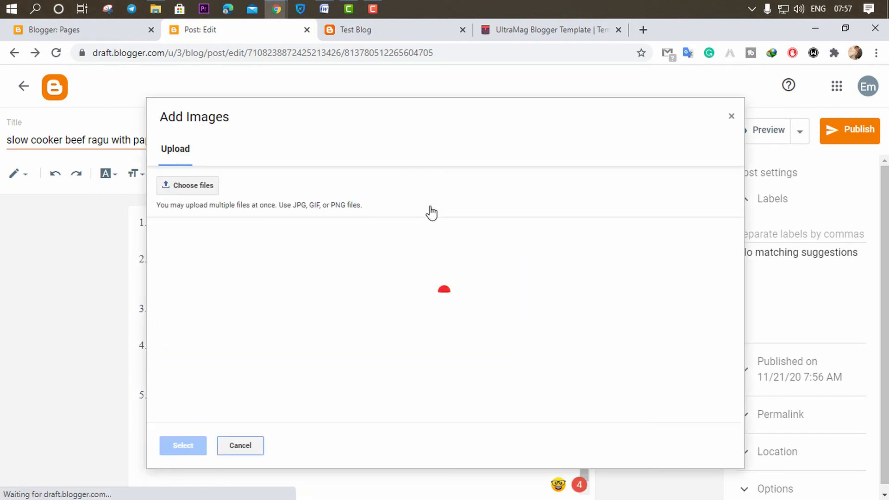
left_click(198, 188)
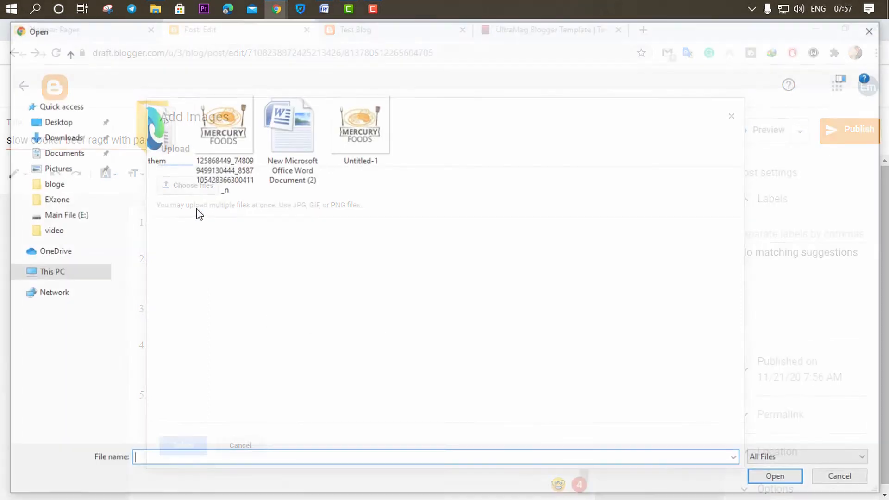
double_click(205, 150)
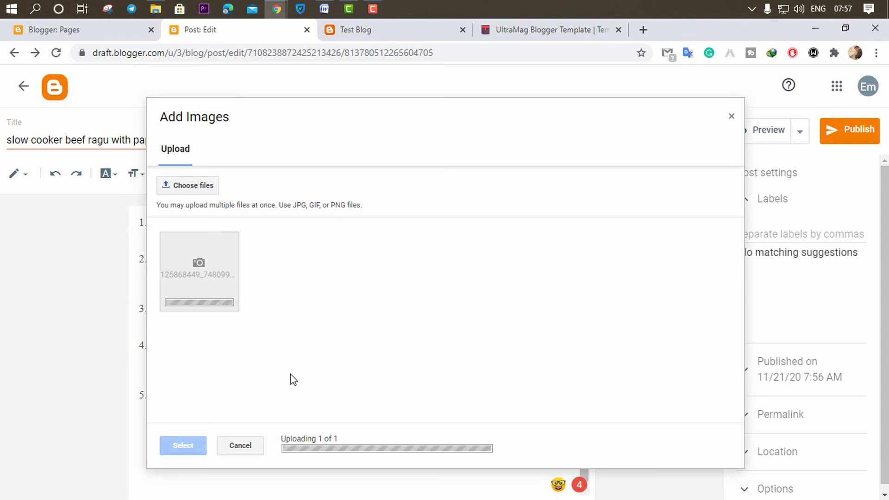
left_click(224, 288)
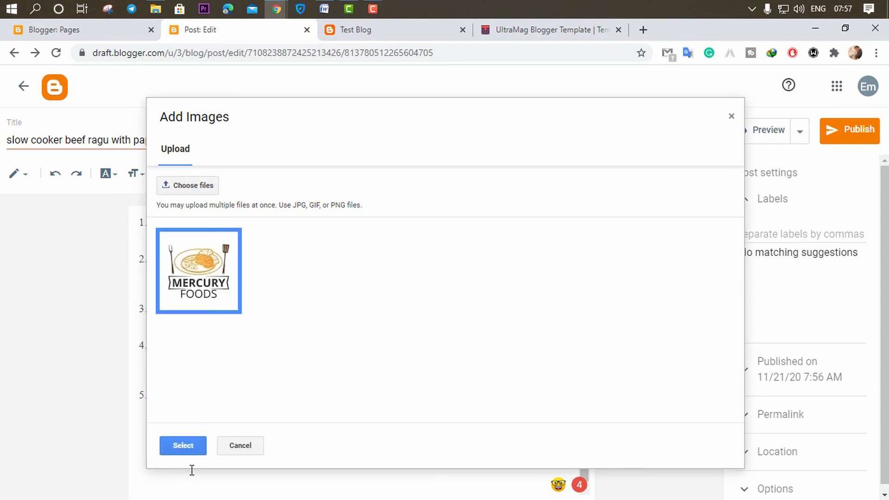
left_click(183, 445)
scroll(284, 400, "down", 5)
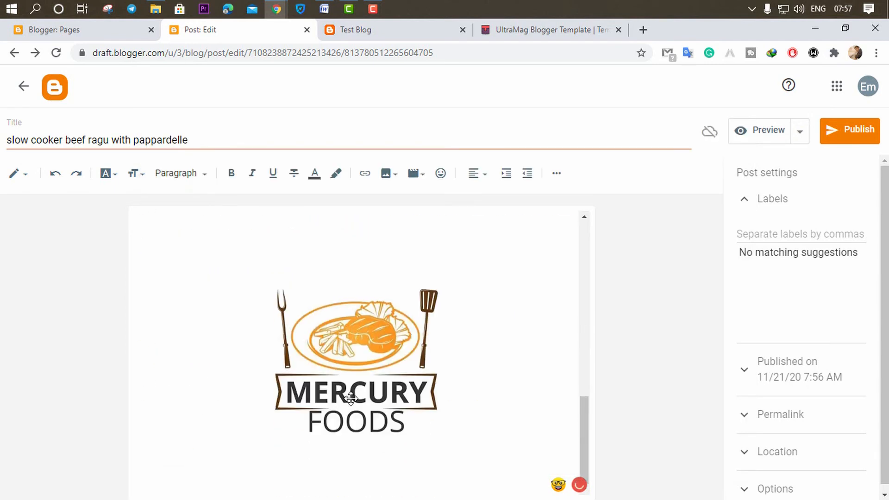
left_click(477, 415)
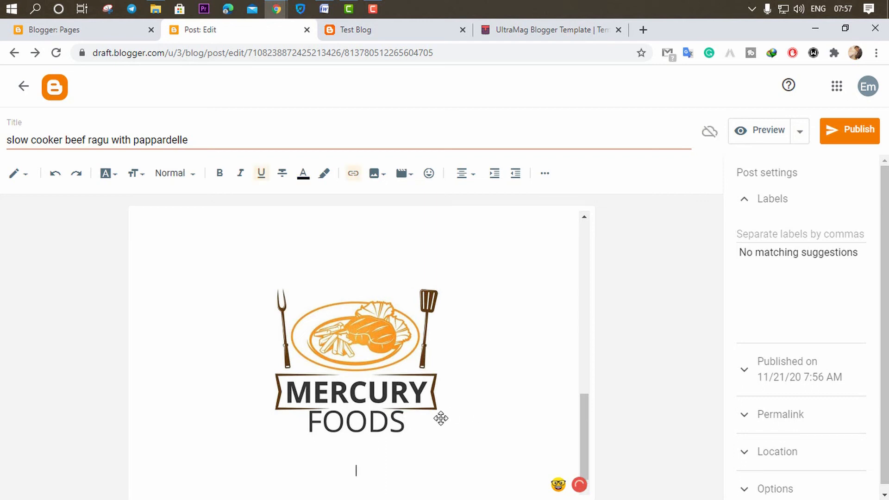
- Examine the inserted logo's alt text, title text and size settings, and close them without changing anything
left_click(357, 382)
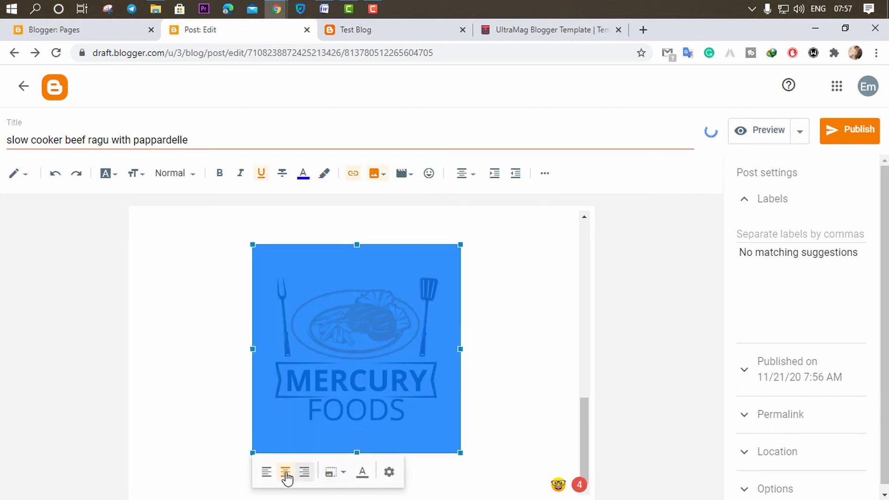
left_click(388, 473)
left_click(376, 198)
left_click(393, 243)
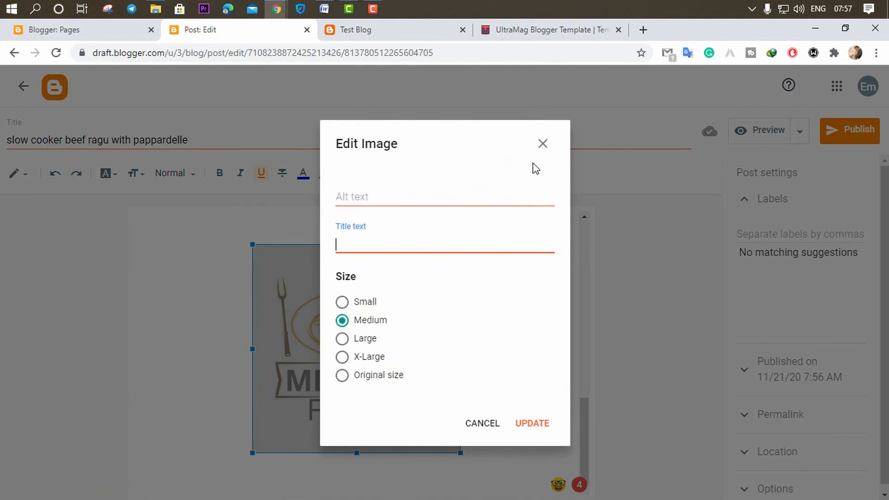
left_click(541, 149)
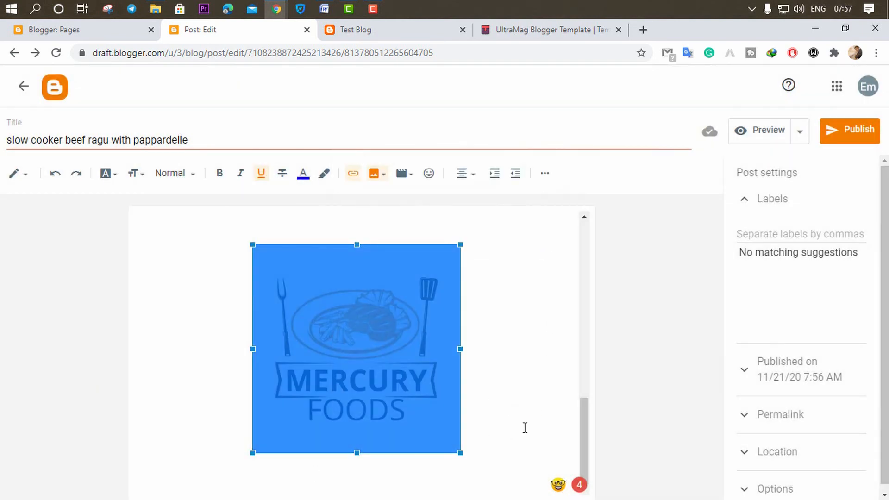
- Copy "Salads" from the list in the Word document and paste it as the post's label
scroll(436, 400, "up", 15)
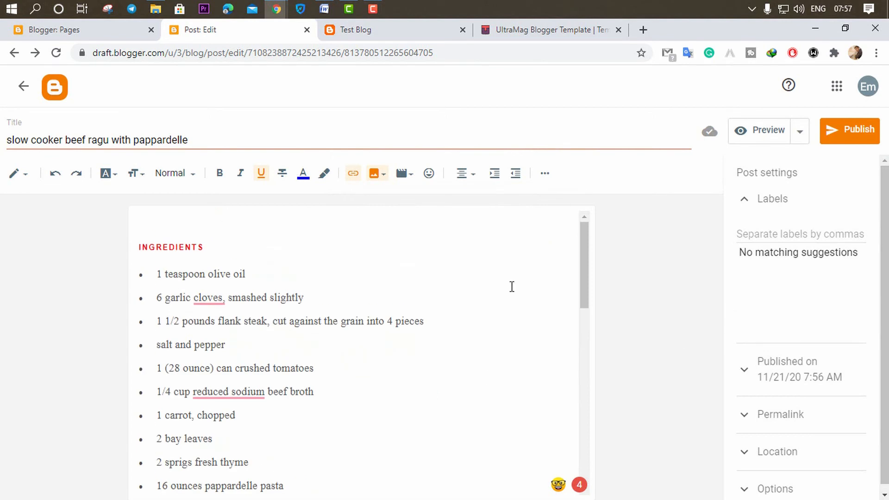
left_click(757, 206)
left_click(759, 204)
left_click(325, 10)
scroll(370, 230, "up", 10)
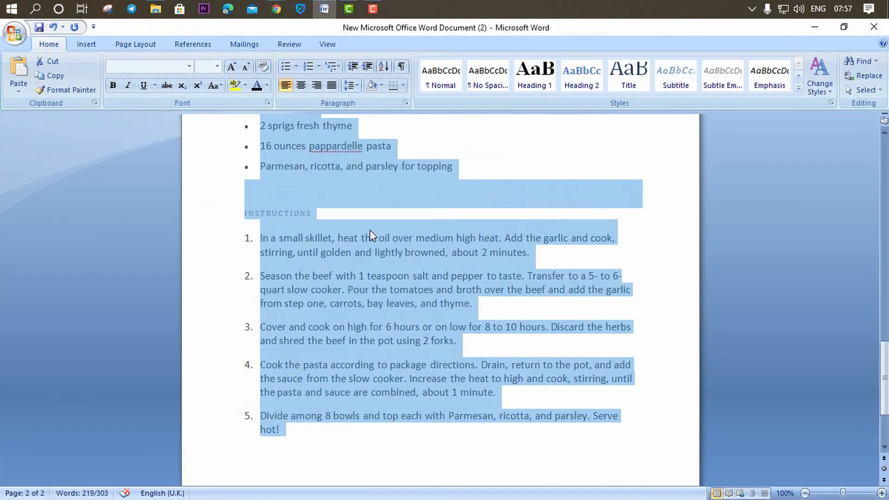
scroll(369, 230, "up", 15)
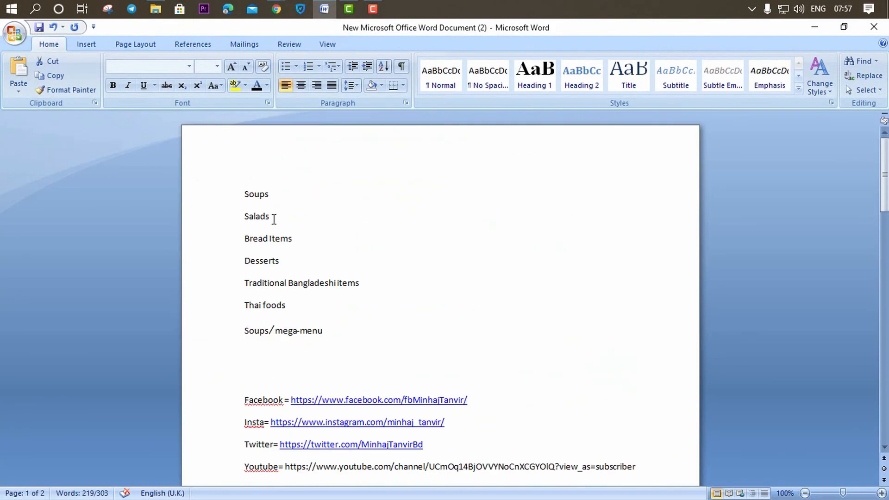
left_click_drag(271, 217, 245, 217)
key("ctrl+c")
left_click(815, 26)
key("ctrl+v")
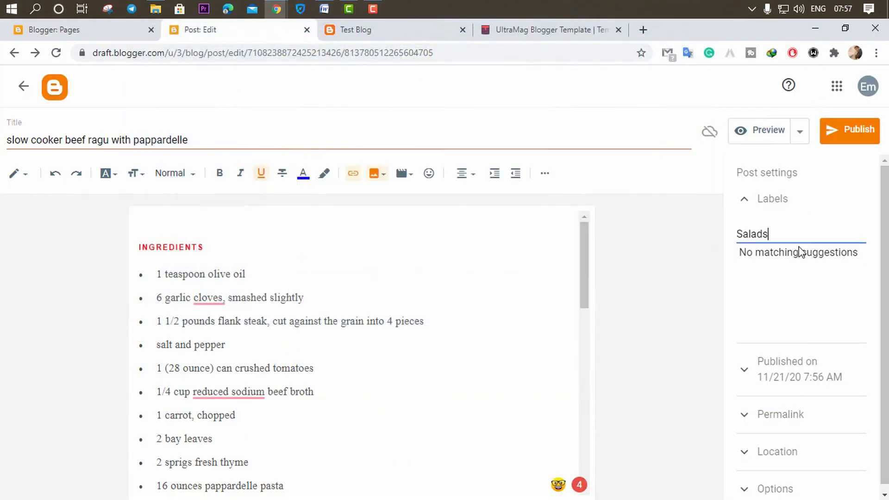
- Examine the post's publication date and time settings, including the calendar
left_click(776, 370)
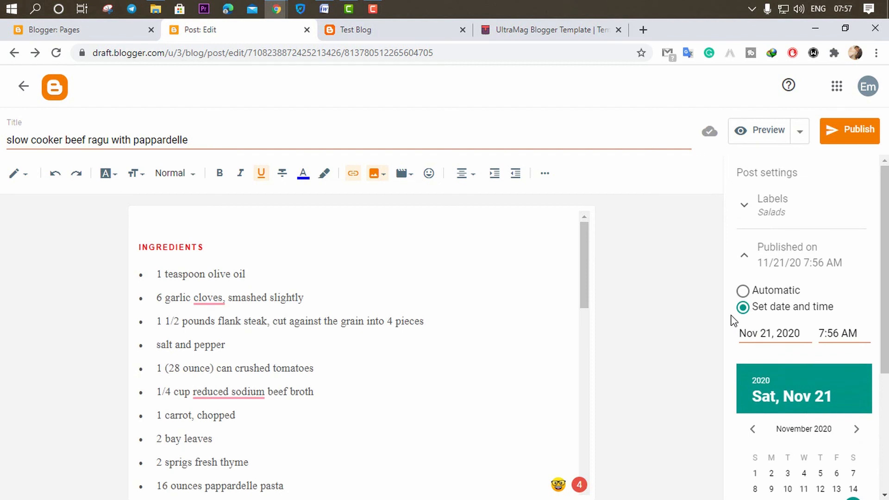
scroll(787, 380, "down", 4)
scroll(815, 279, "up", 1)
scroll(788, 290, "up", 1)
scroll(790, 322, "down", 3)
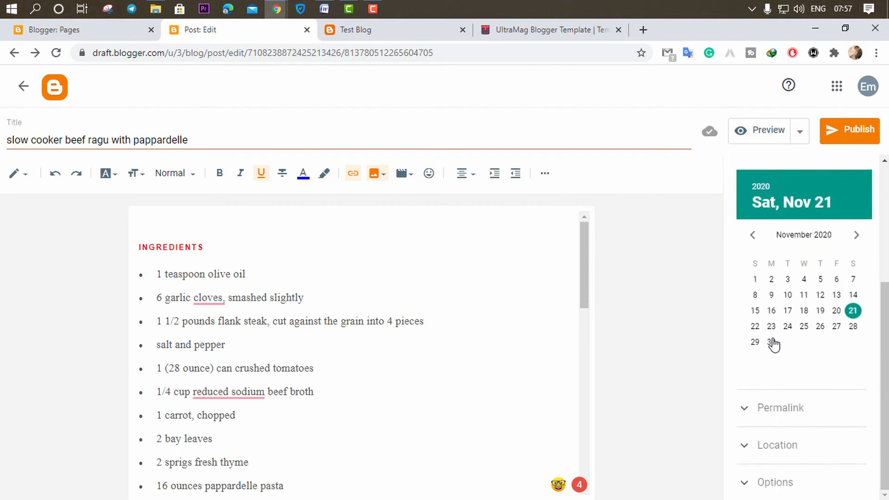
- Switch the post's permalink to Custom Permalink and back to Automatic Permalink
left_click(776, 412)
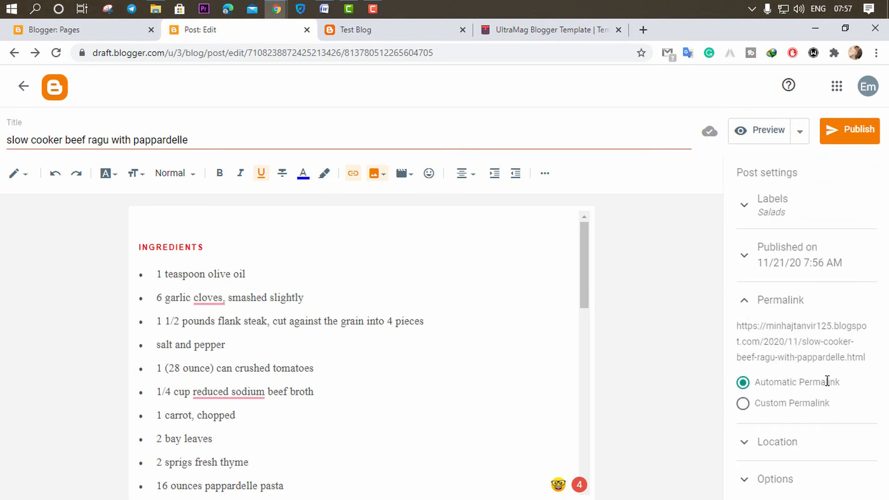
left_click(743, 403)
left_click(772, 383)
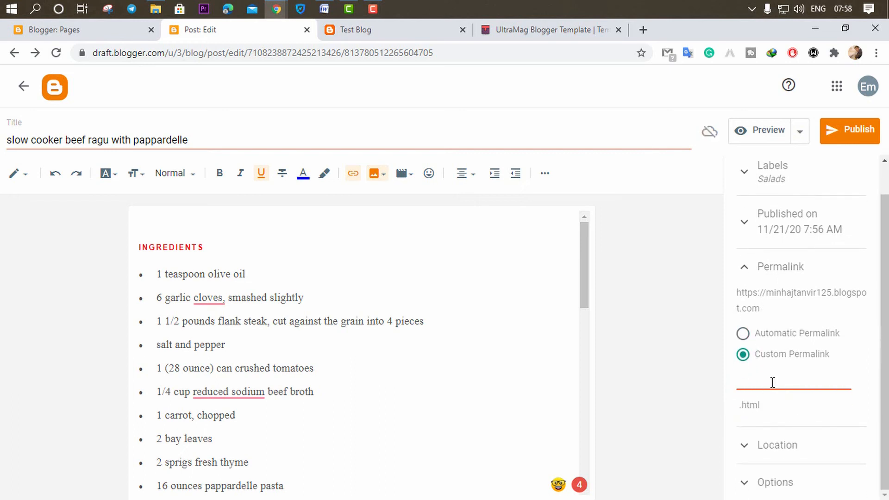
left_click(744, 334)
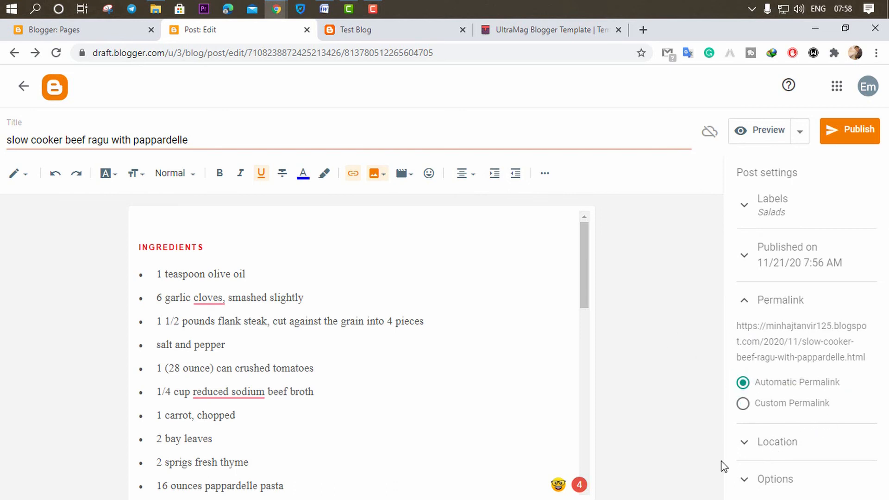
- Check the post's location and reader comment options, and publish the post to the blog
left_click(769, 452)
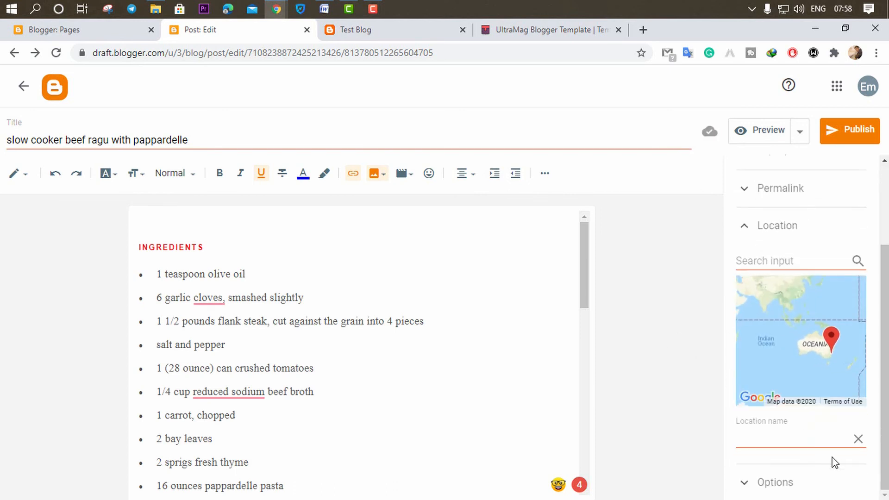
left_click(771, 485)
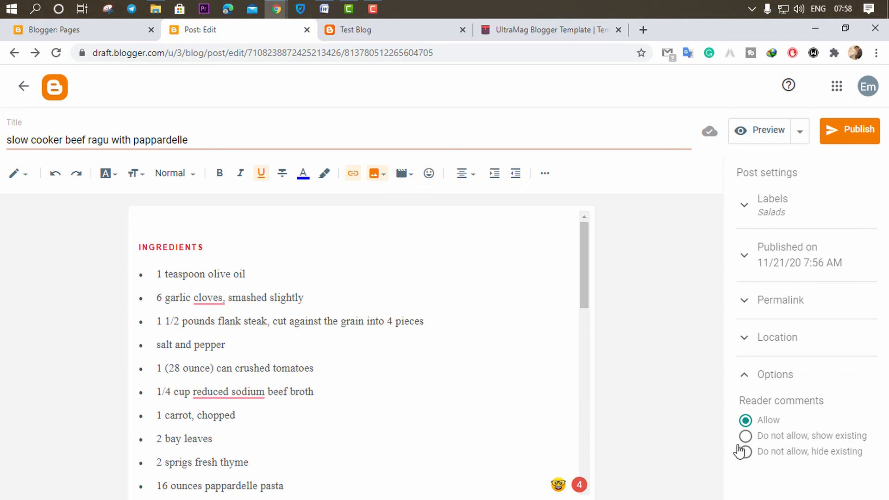
left_click(856, 136)
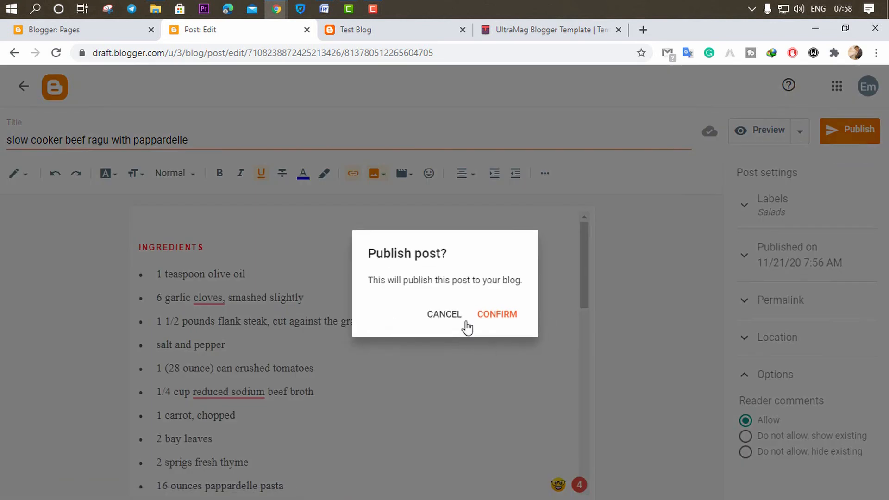
left_click(496, 318)
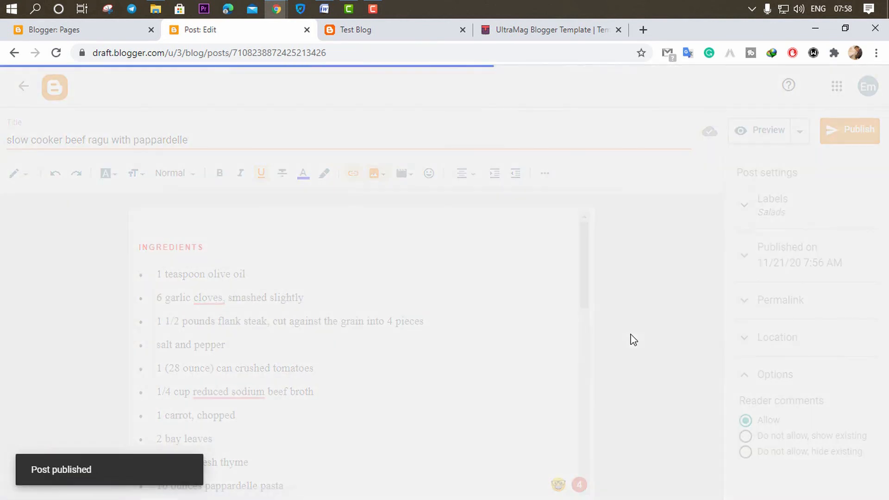
- Reload the live blog and examine how the published post appears in the homepage's featured area, Salads carousel and Recent Posts
left_click(356, 29)
left_click(353, 54)
key("Return")
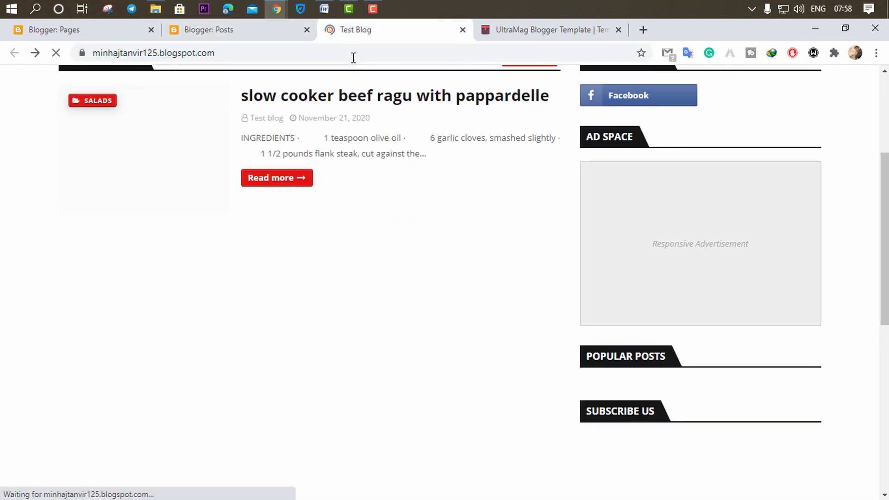
scroll(277, 229, "down", 1)
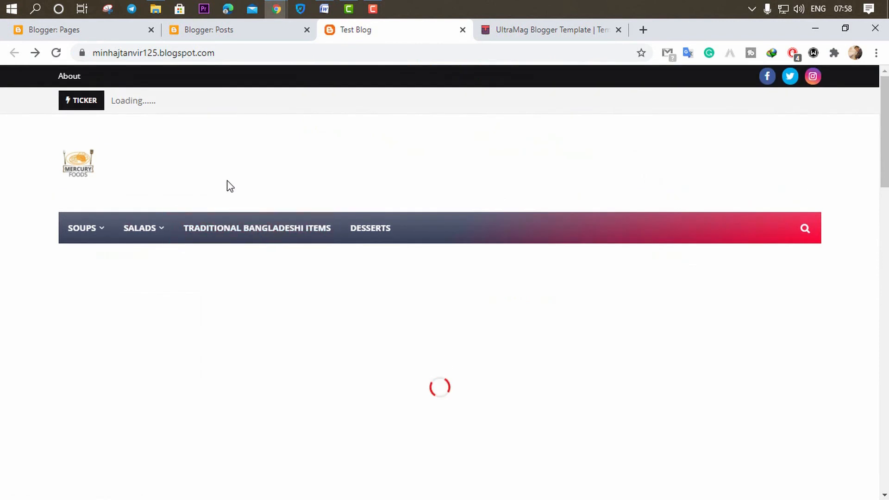
scroll(334, 276, "down", 3)
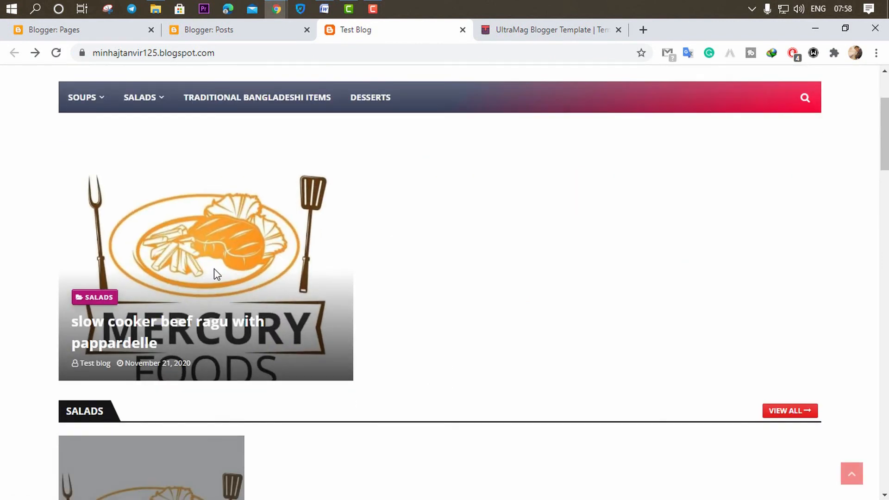
scroll(359, 273, "up", 3)
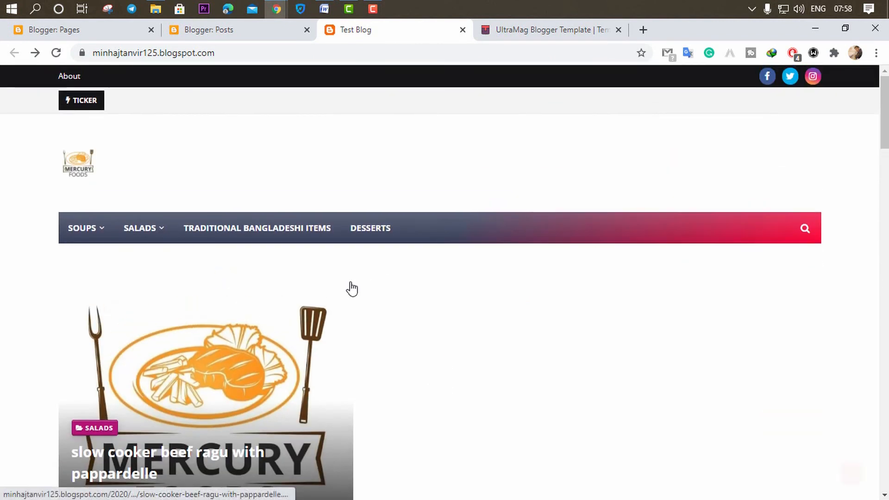
mouse_move(148, 239)
scroll(584, 302, "down", 5)
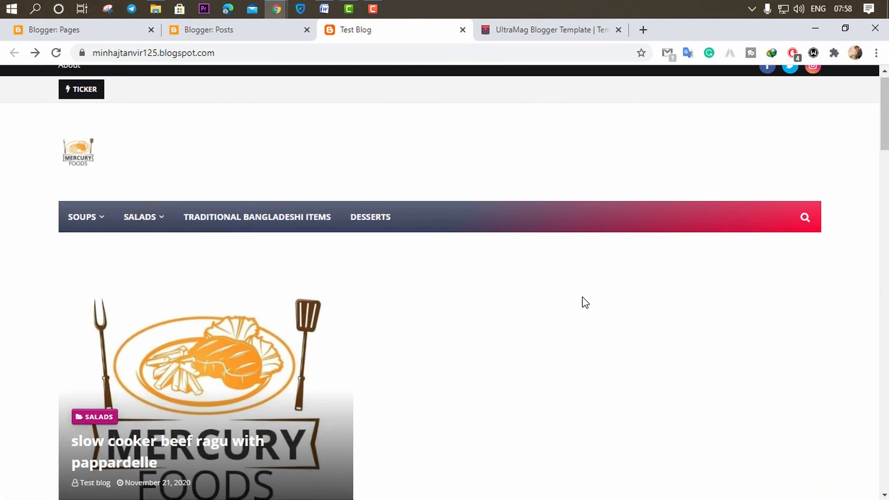
scroll(270, 242, "up", 3)
scroll(148, 250, "down", 3)
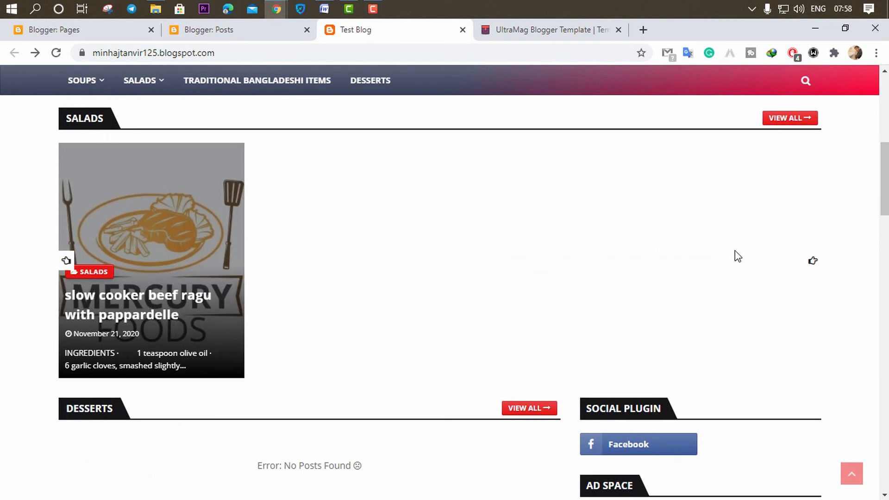
scroll(337, 319, "down", 5)
scroll(321, 259, "down", 10)
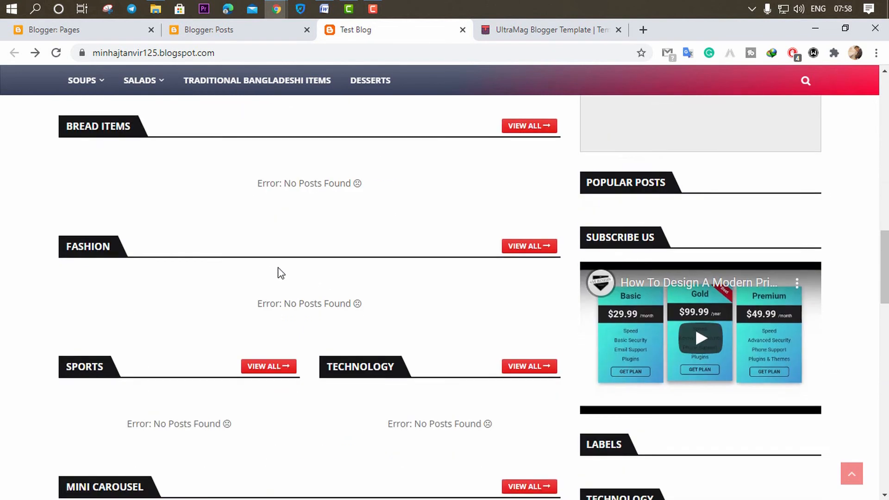
scroll(262, 291, "up", 5)
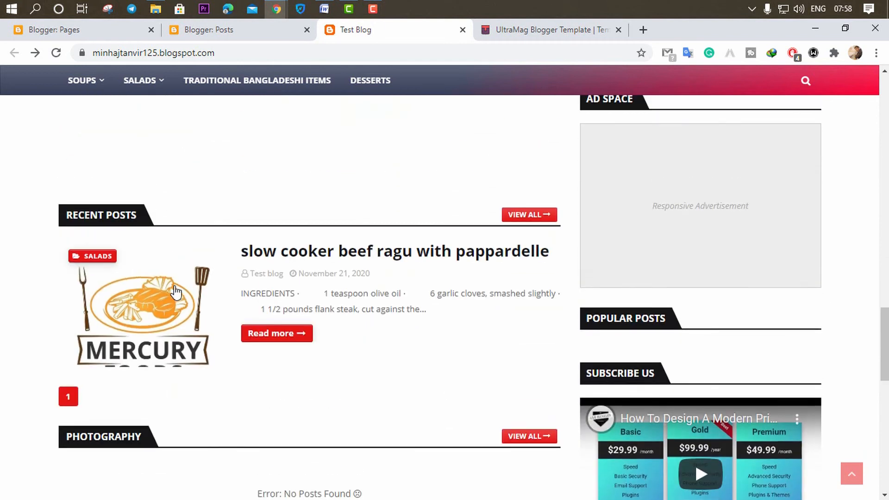
scroll(385, 272, "up", 2)
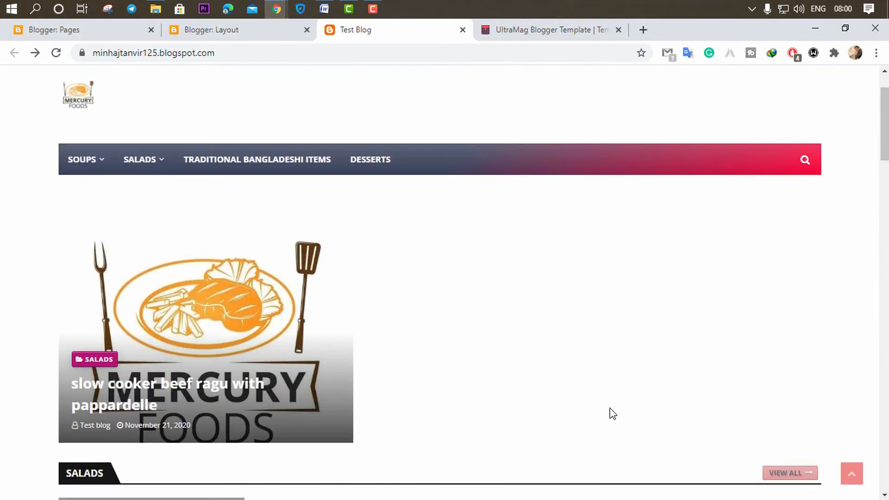
- Test the Salads link in the blog's main menu and return to the homepage
mouse_move(145, 170)
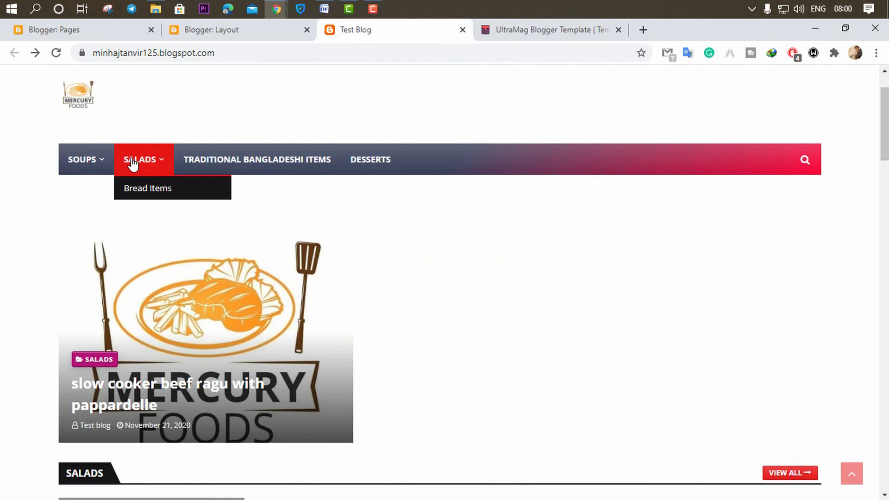
left_click(145, 162)
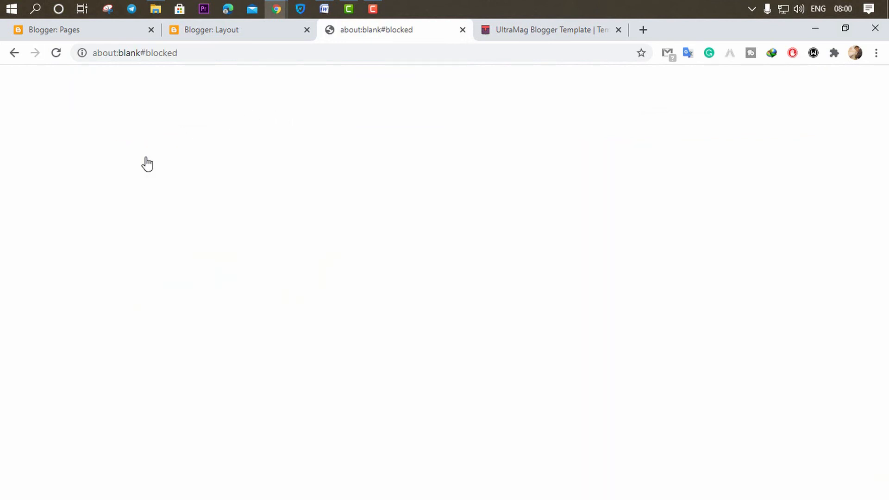
left_click_drag(191, 54, 45, 60)
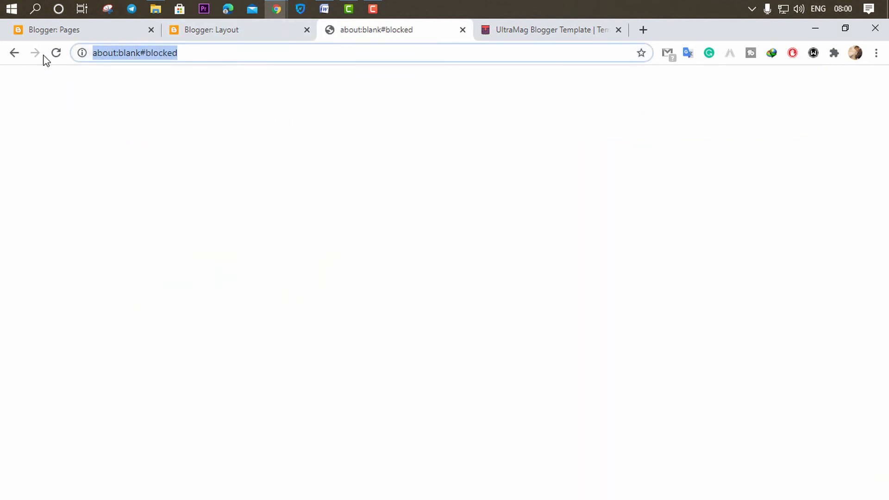
left_click(14, 54)
mouse_move(151, 172)
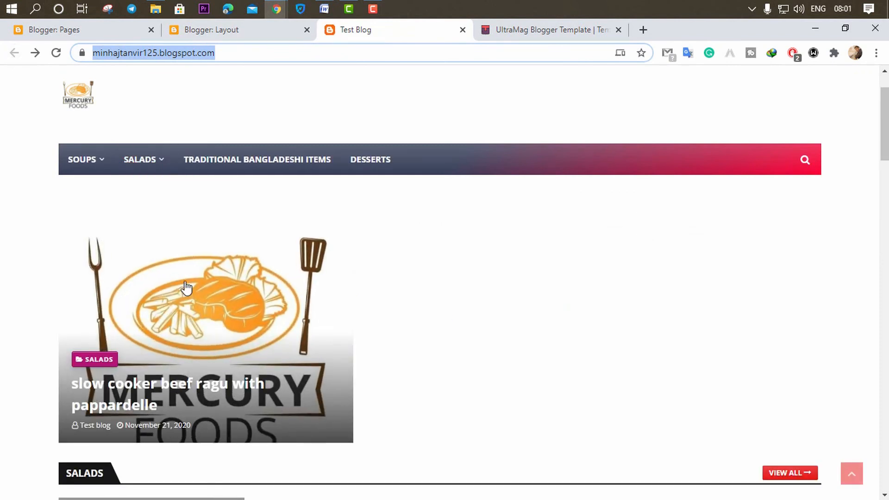
- Open the Salads label page from the homepage's Labels widget and copy its address up to "/search/label/Salads"
scroll(625, 304, "down", 7)
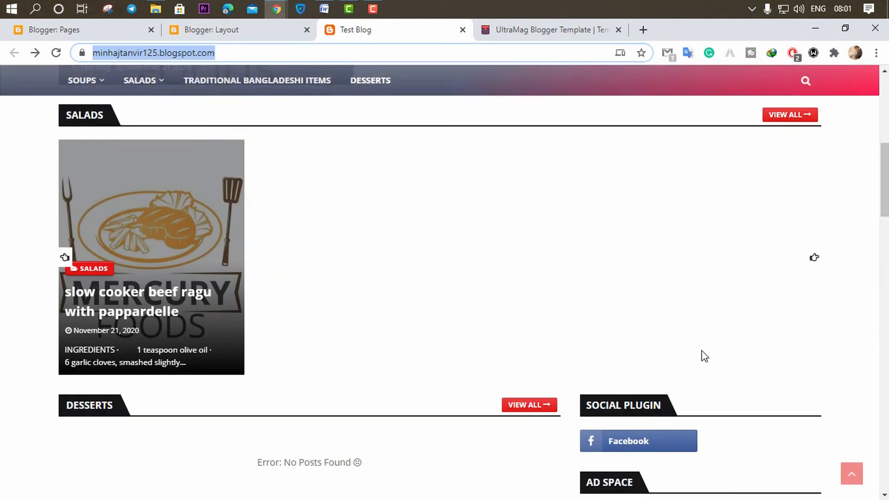
scroll(699, 352, "down", 10)
scroll(693, 350, "down", 2)
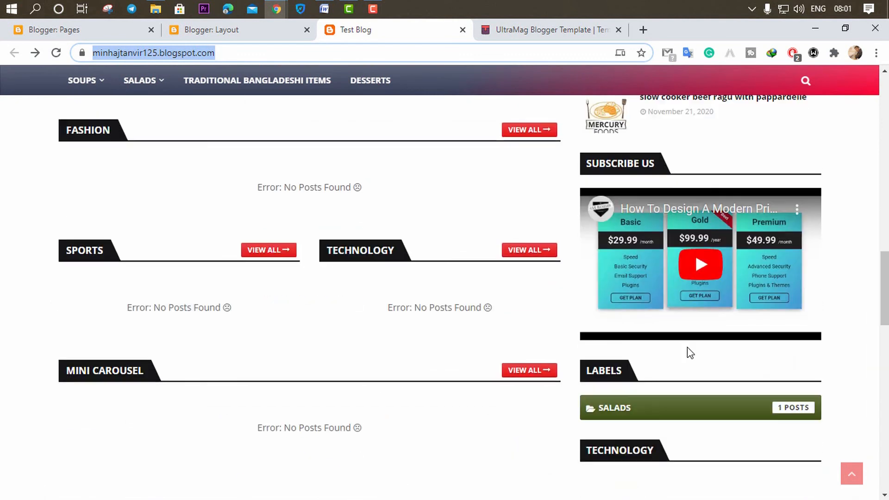
scroll(691, 353, "down", 4)
scroll(473, 327, "down", 4)
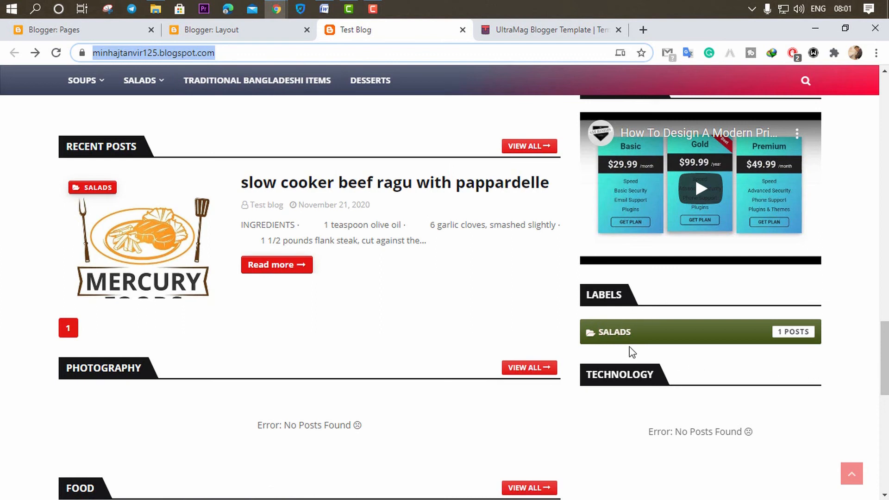
left_click(606, 343)
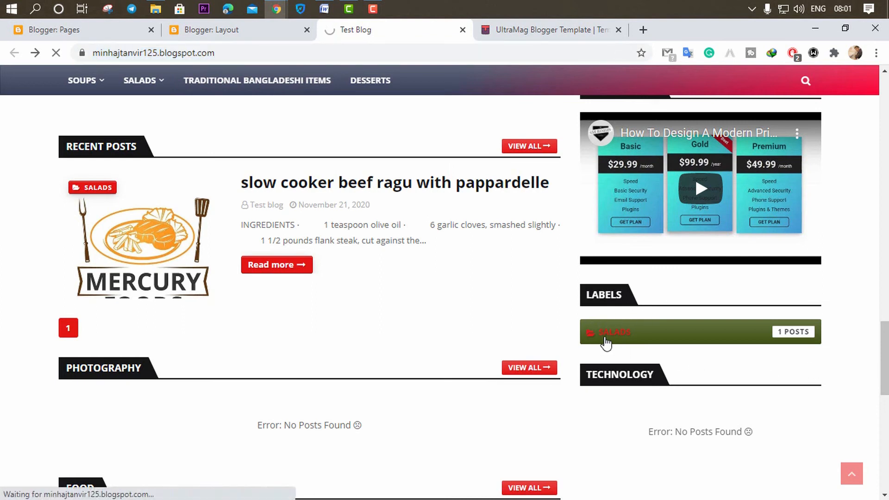
scroll(417, 232, "down", 4)
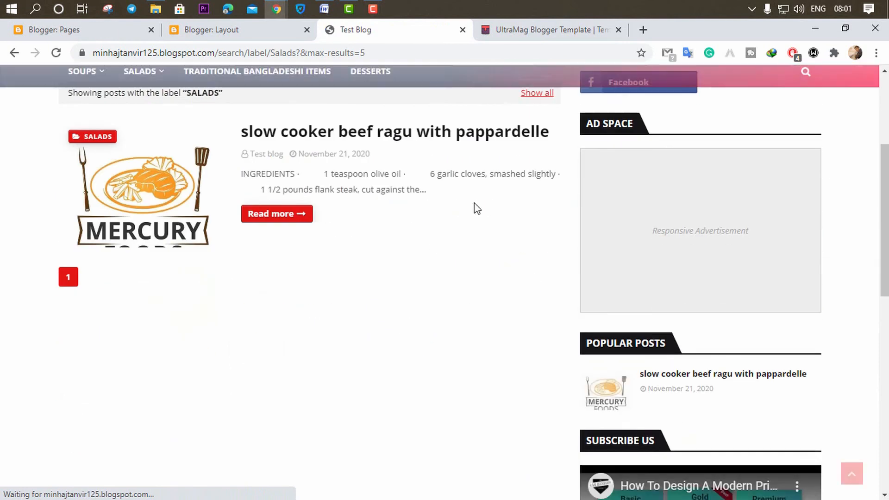
scroll(491, 289, "up", 3)
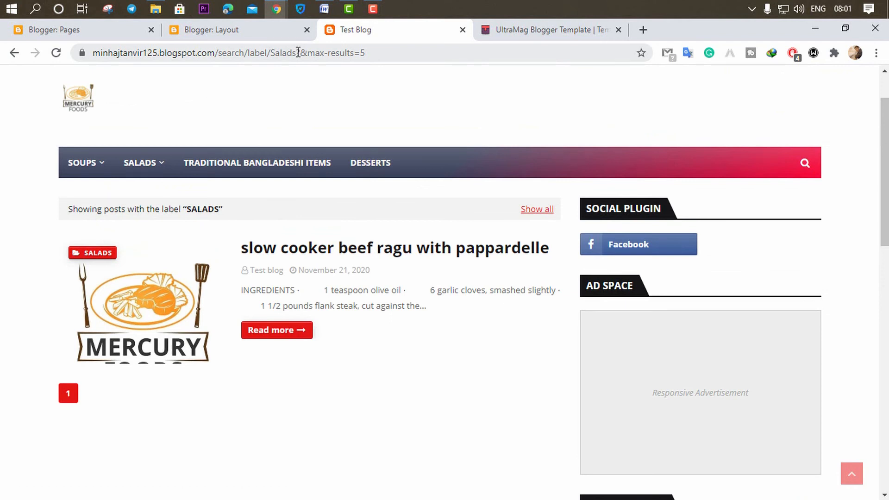
left_click_drag(298, 52, 60, 48)
key("ctrl+c")
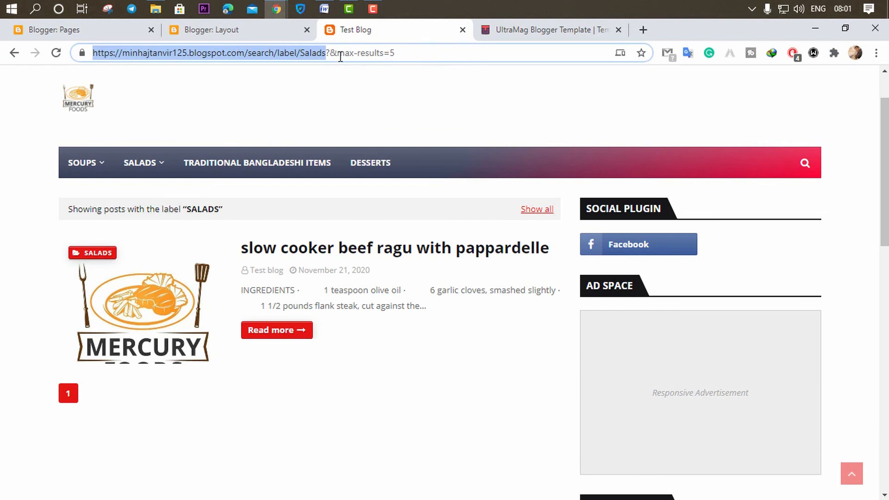
- Test the copied Salads label address in a new incognito window, and close that window
left_click(877, 52)
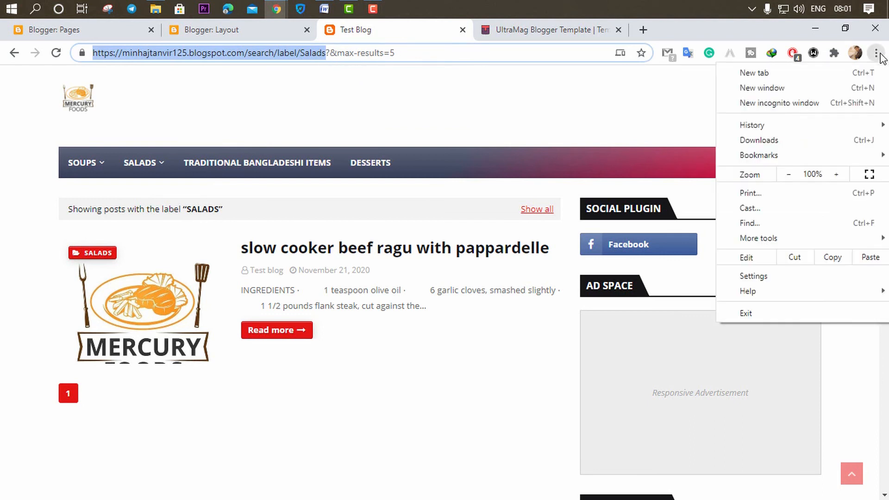
left_click(788, 104)
key("ctrl+v")
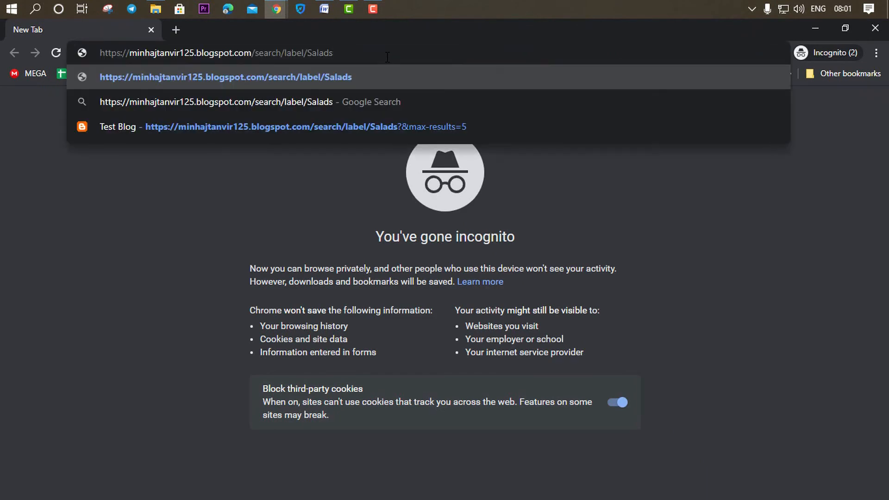
key("Return")
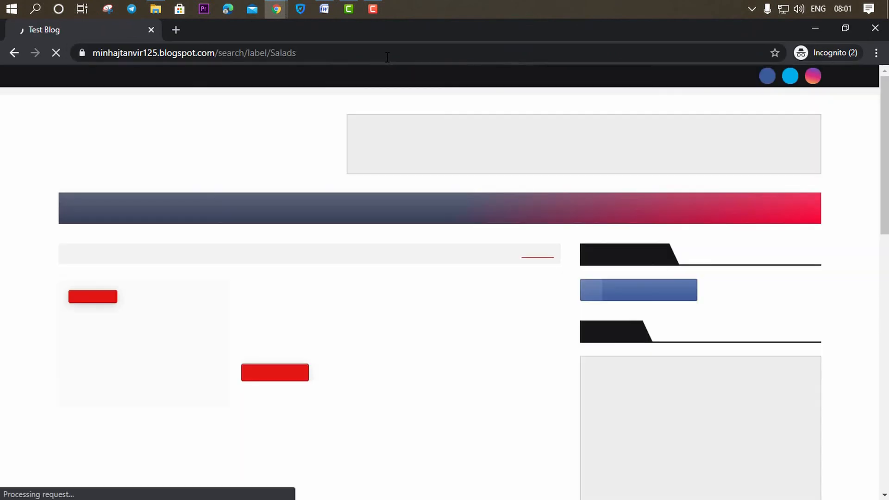
scroll(309, 224, "down", 3)
scroll(354, 205, "up", 3)
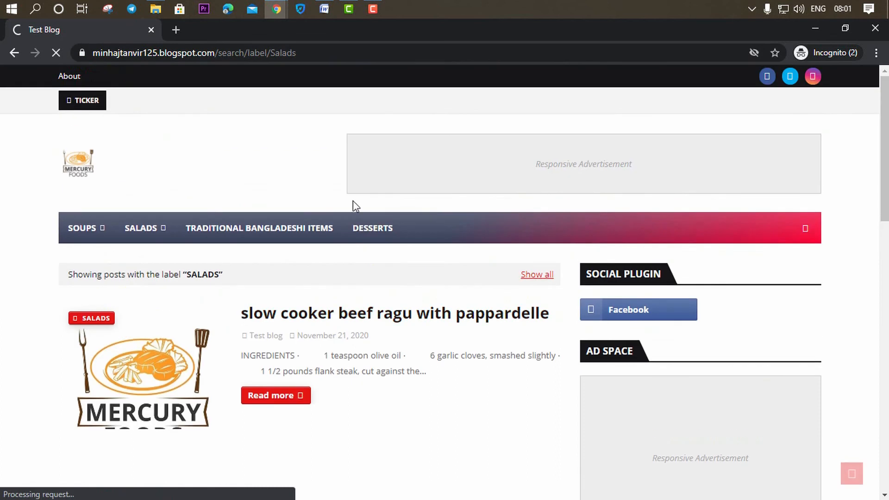
left_click(300, 56)
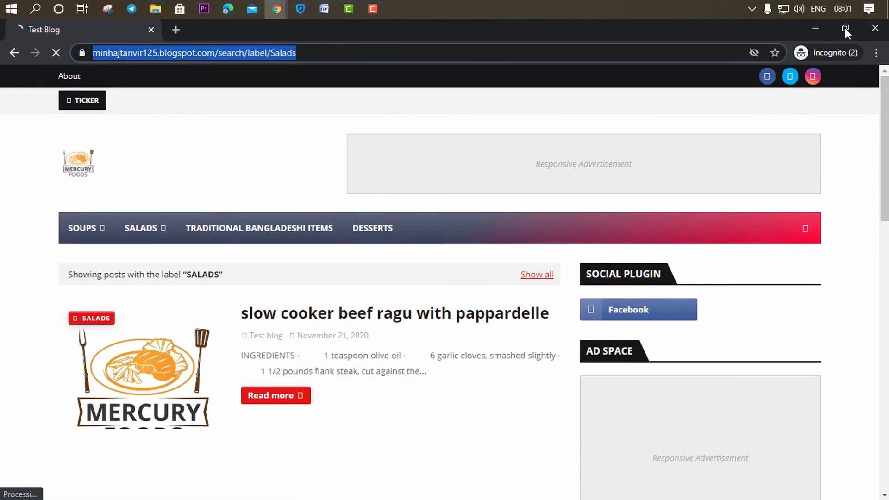
left_click(875, 29)
- Return to the Blogger layout page and open the main menu's Link List gadget for configuration
left_click(194, 36)
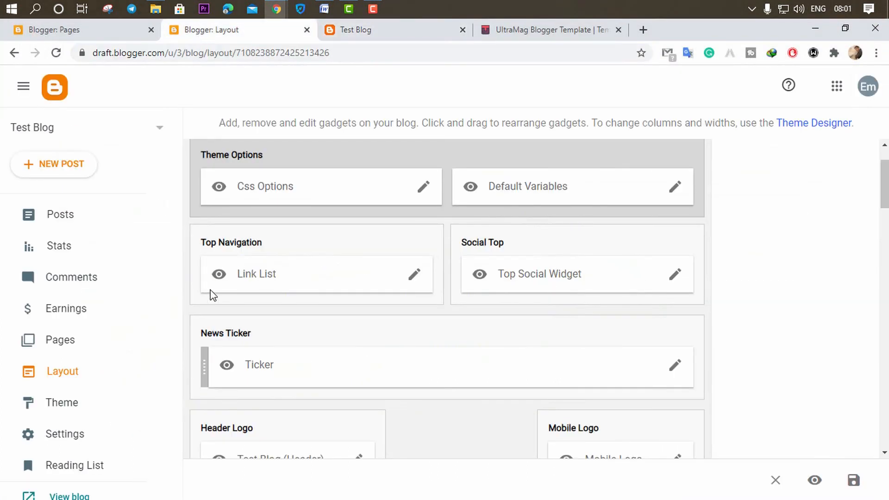
scroll(213, 295, "down", 1)
scroll(211, 218, "down", 2)
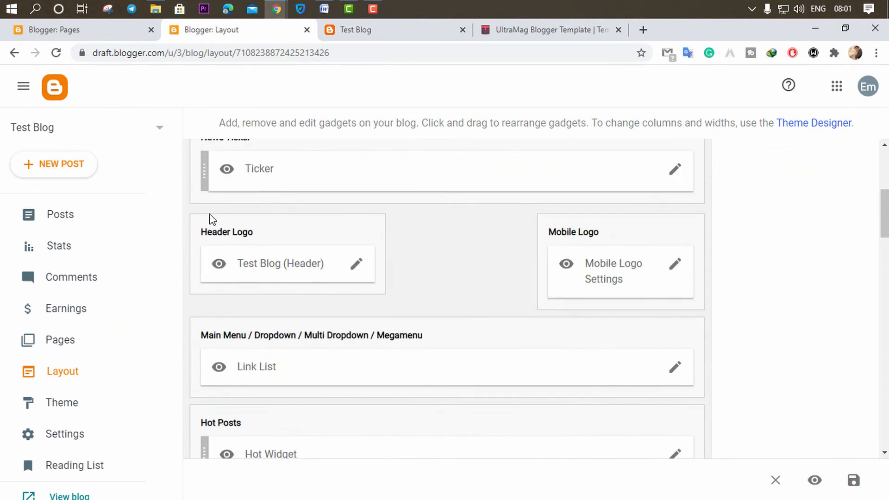
scroll(218, 234, "up", 1)
scroll(209, 268, "down", 3)
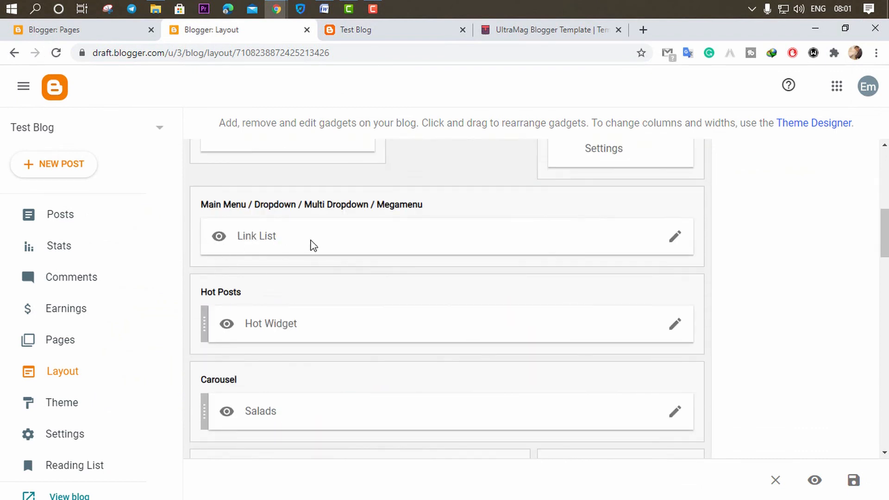
left_click(680, 239)
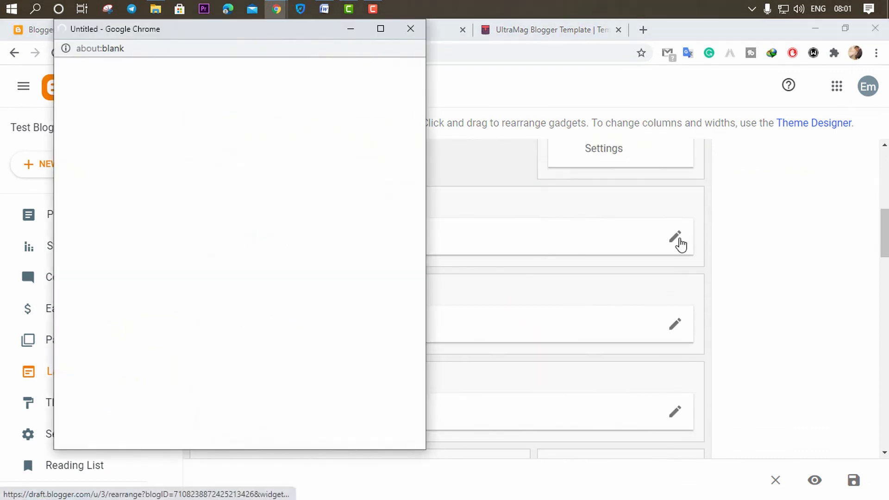
scroll(161, 313, "down", 1)
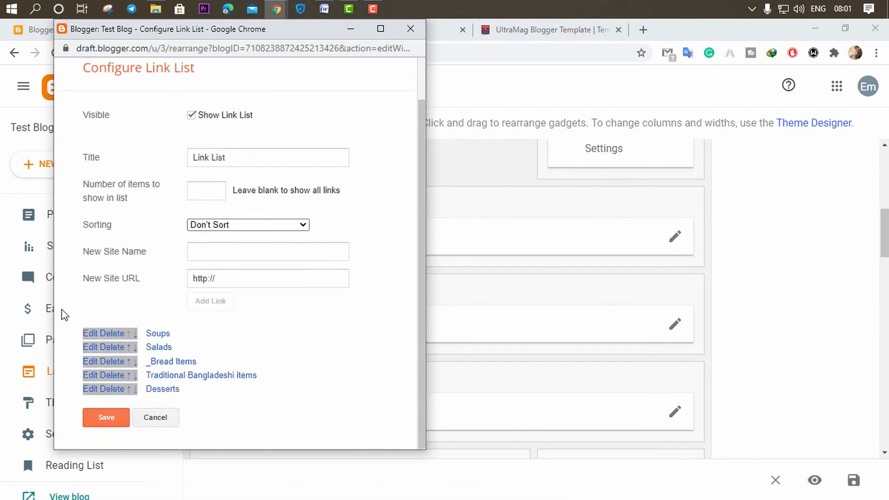
left_click_drag(238, 39, 439, 39)
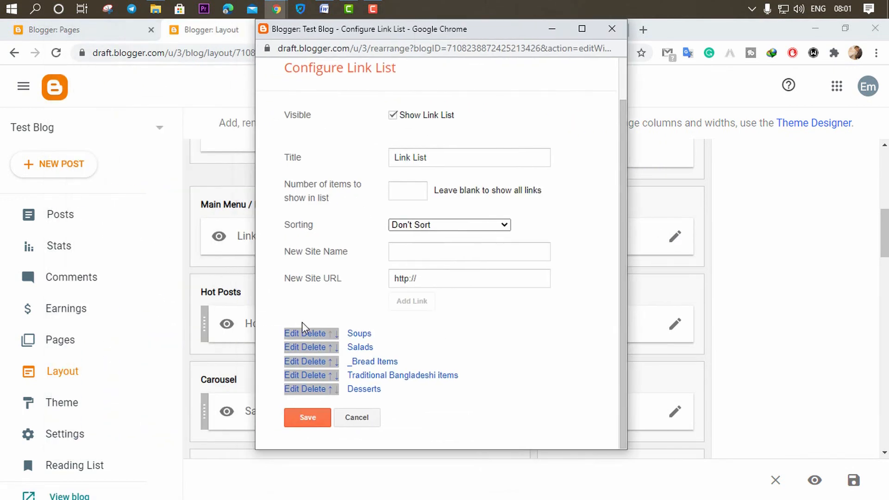
- Set the Salads link's URL to the copied address ending in "/search/label/Salads" and save the link list
left_click(293, 348)
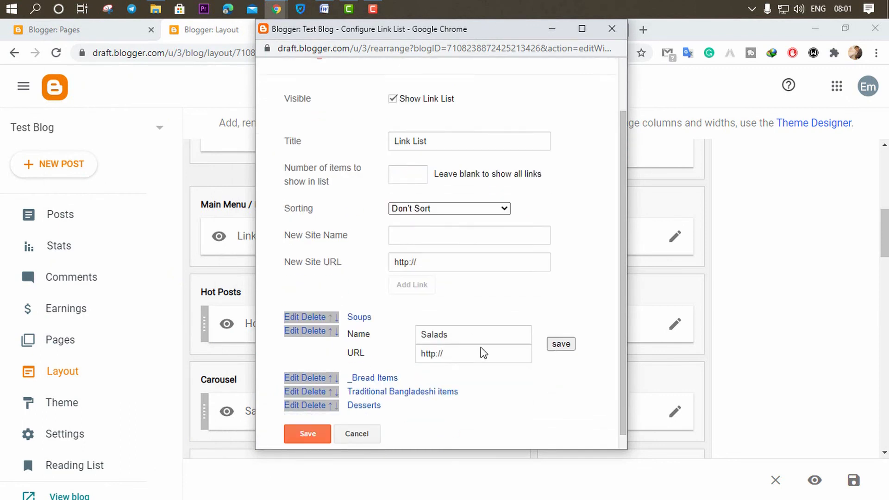
scroll(468, 341, "down", 1)
left_click_drag(469, 341, 360, 341)
key("ctrl+v")
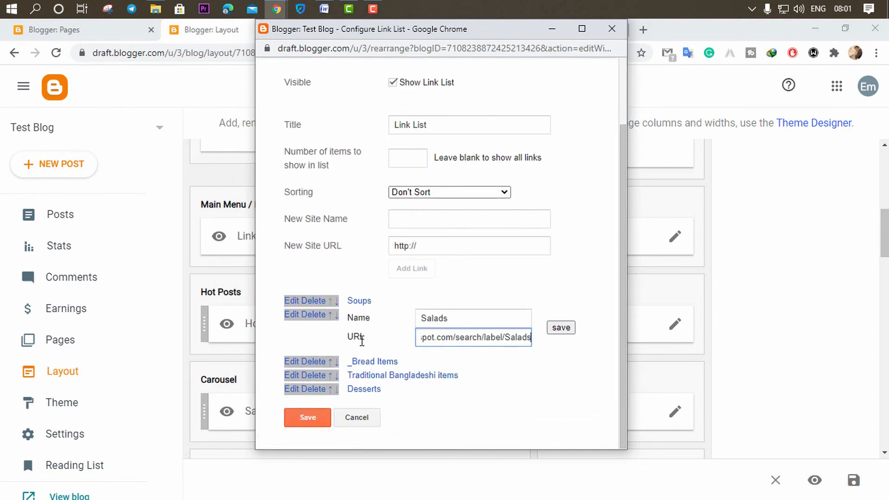
left_click(561, 328)
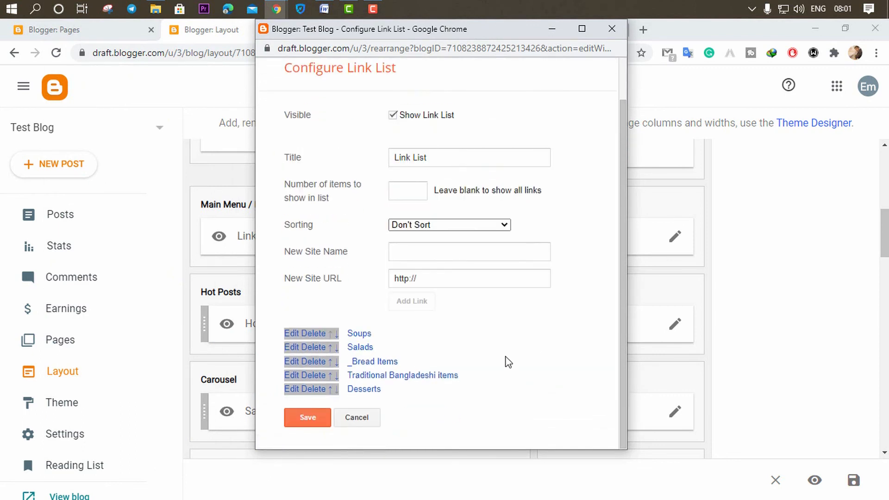
left_click(308, 419)
- Test the main menu's Salads link on the live blog, return to the homepage and check the Soups mega menu
left_click(405, 32)
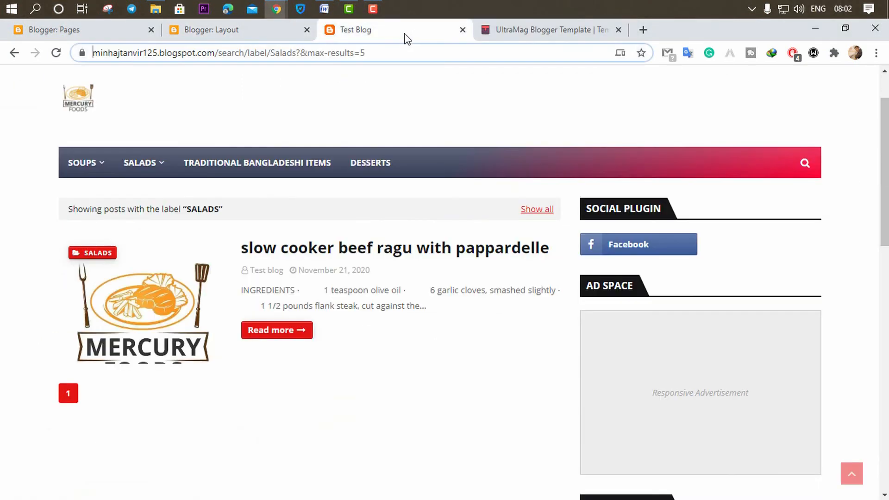
left_click(148, 185)
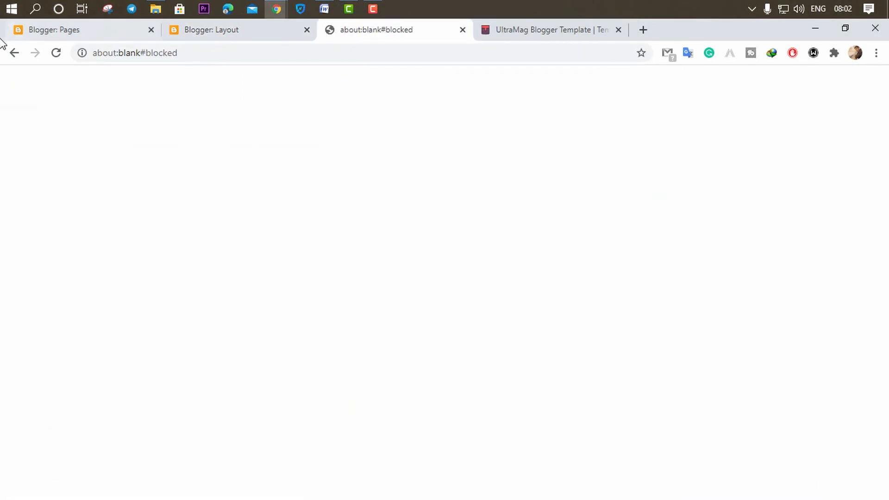
left_click(13, 53)
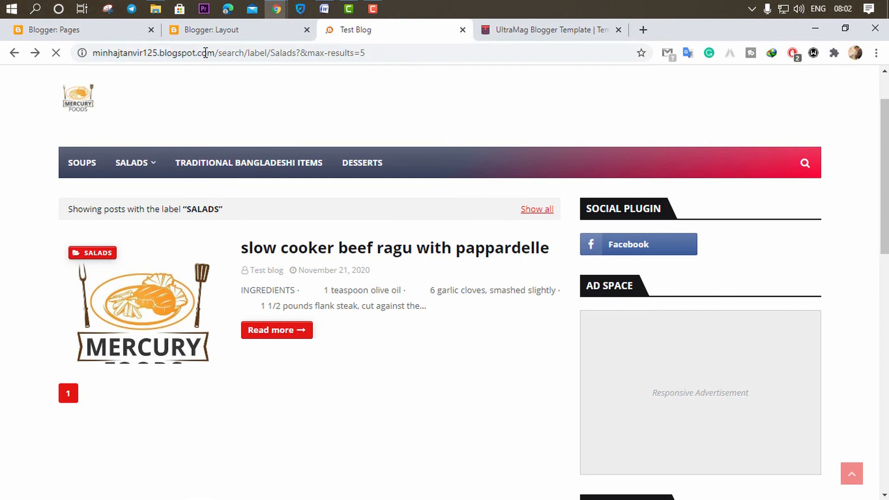
left_click(133, 163)
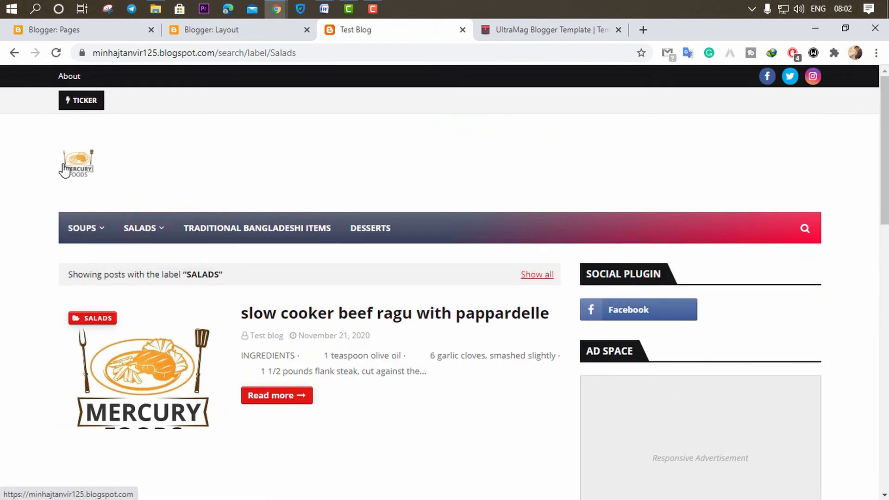
left_click(65, 170)
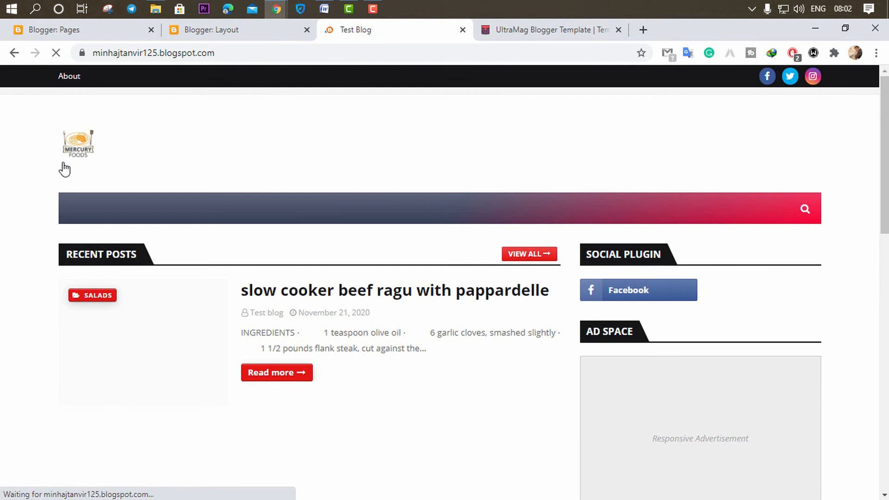
scroll(249, 261, "down", 1)
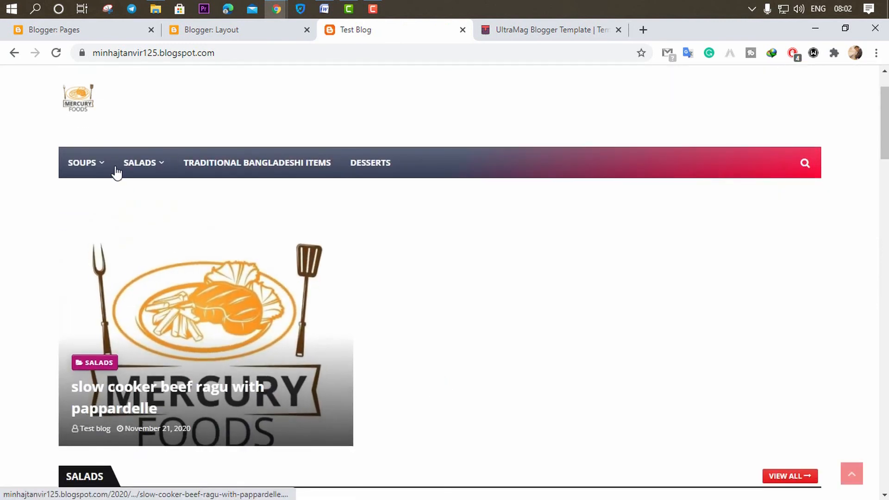
mouse_move(64, 168)
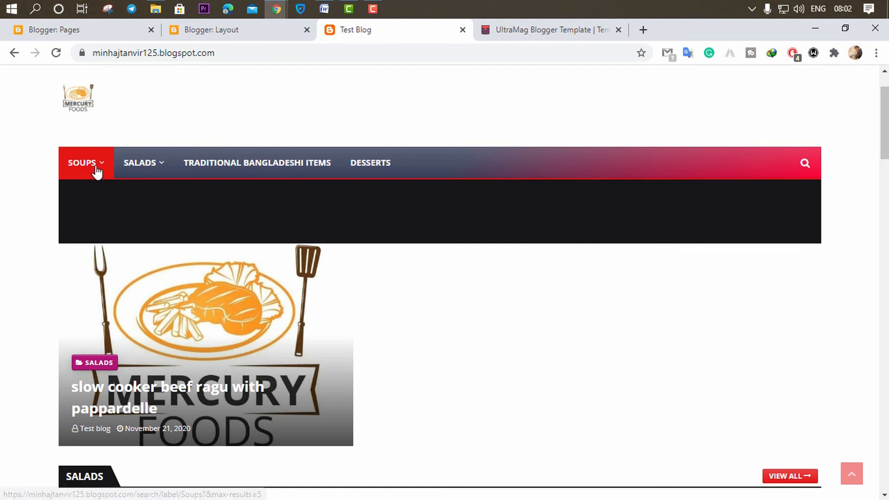
- Go back to the Blogger dashboard and create a new post titled "Test"
left_click(236, 31)
scroll(417, 208, "up", 4)
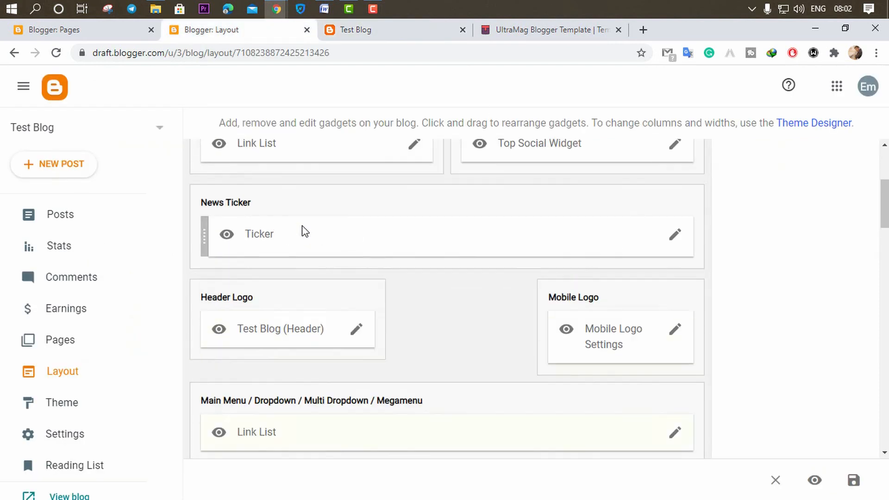
scroll(278, 227, "down", 3)
left_click(50, 166)
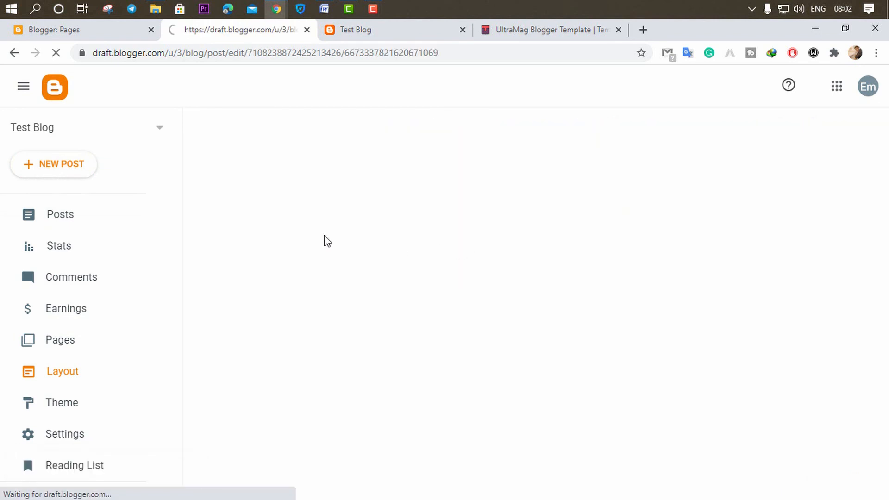
left_click(41, 139)
type("Test")
- Copy the Ingredients heading and its bulleted list from the Word document into the new post's body
left_click(208, 250)
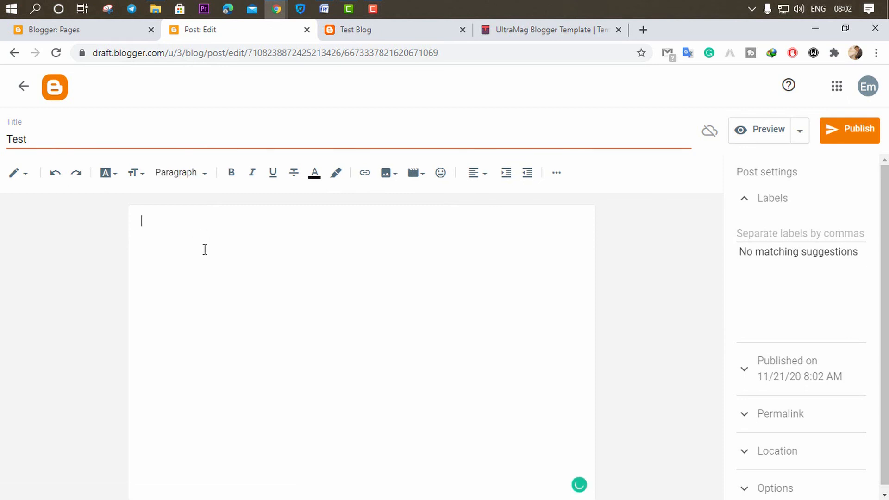
left_click(324, 8)
scroll(411, 307, "down", 10)
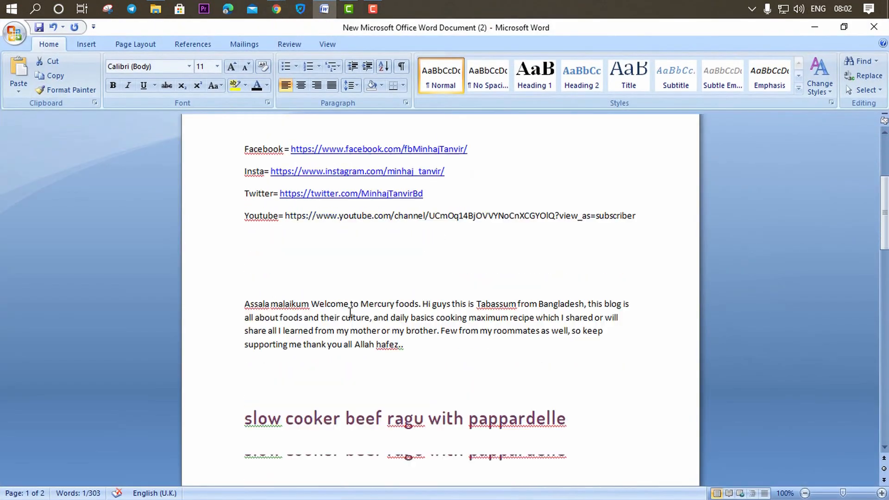
scroll(255, 271, "down", 5)
left_click_drag(243, 183, 478, 421)
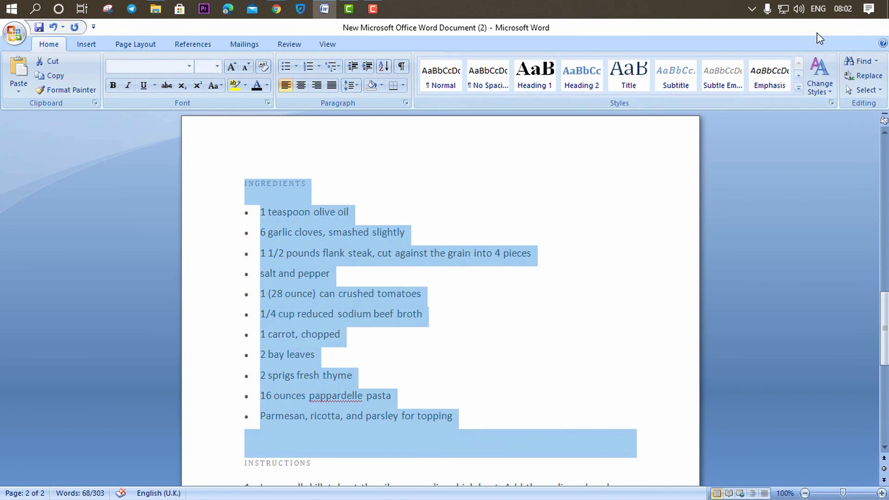
key("ctrl+c")
key("alt+Tab")
key("ctrl+v")
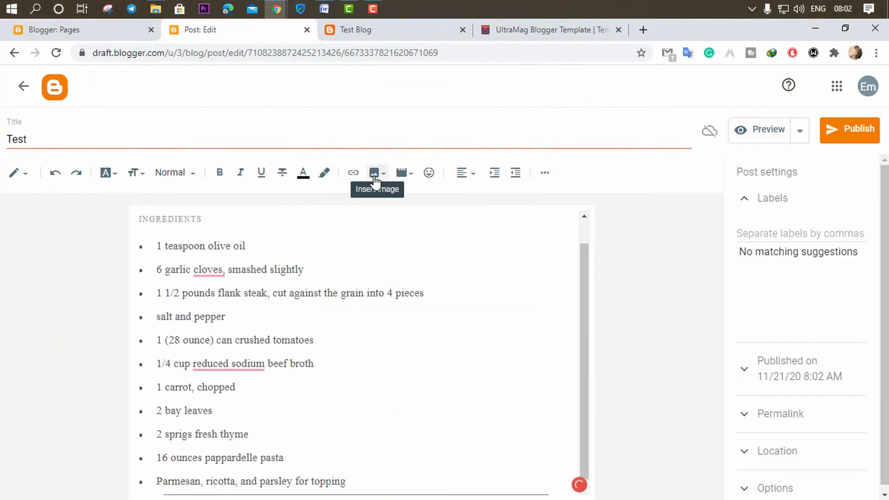
- Upload the "Date Setting Format" image from the "them" folder on the computer and insert it into the post
left_click(374, 176)
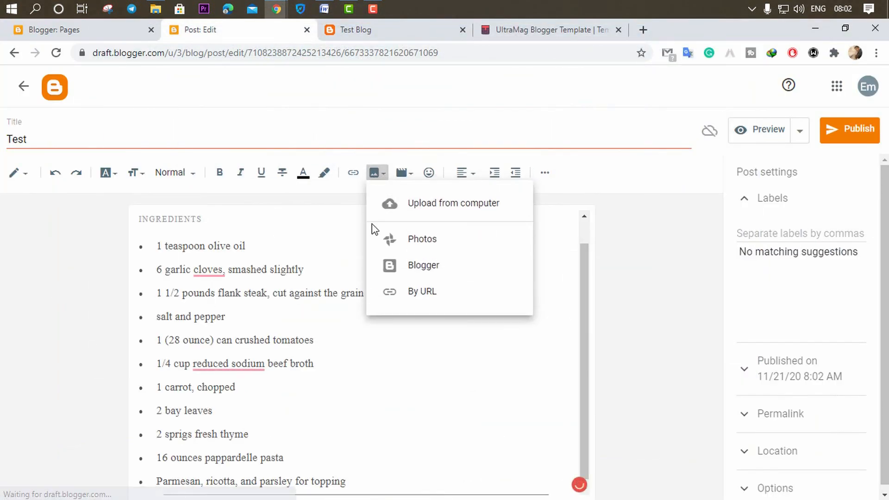
left_click(436, 209)
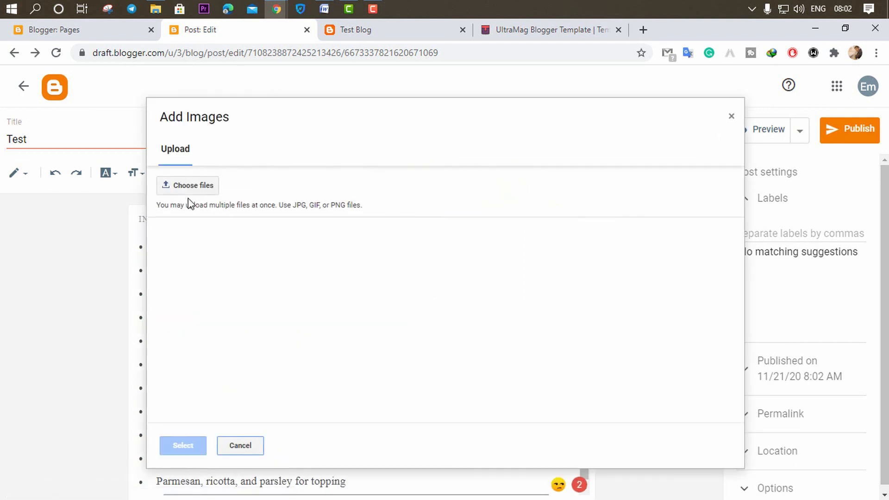
left_click(191, 186)
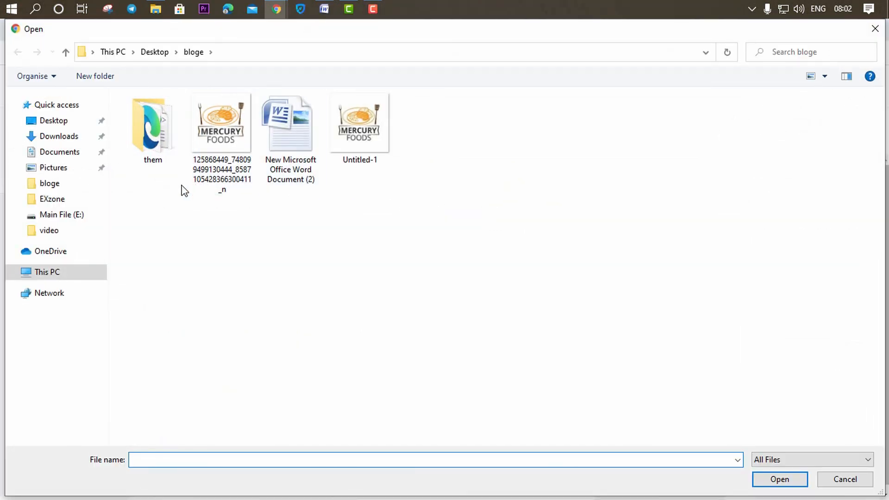
double_click(127, 139)
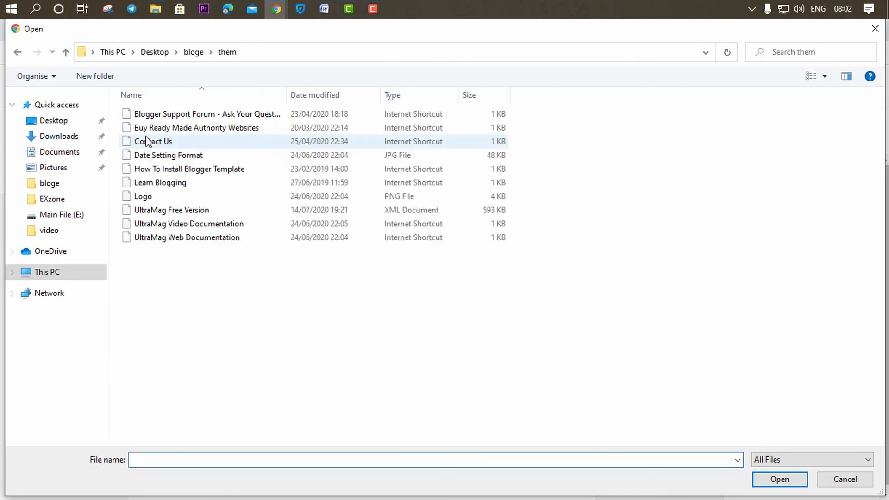
scroll(189, 165, "up", 4, "ctrl")
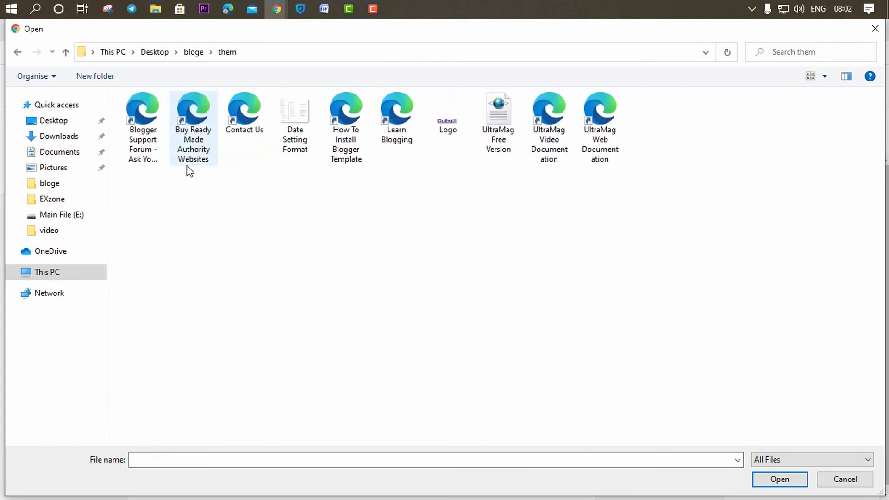
double_click(440, 166)
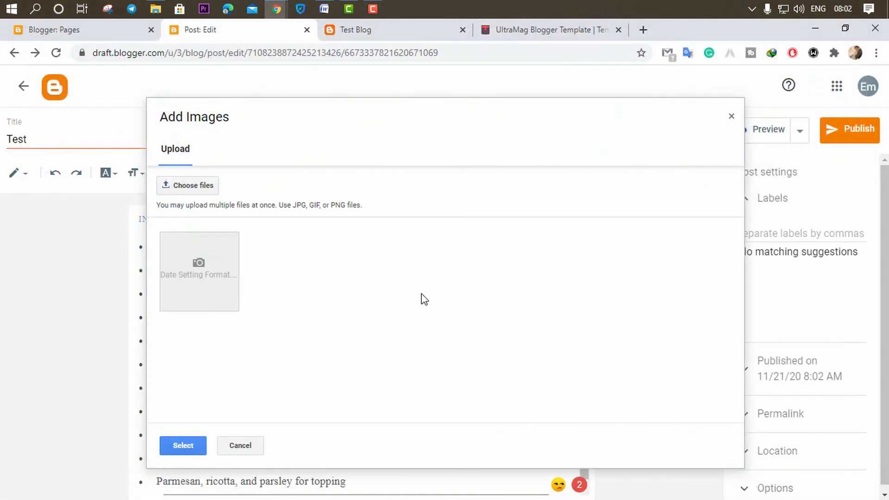
left_click(204, 278)
left_click(182, 445)
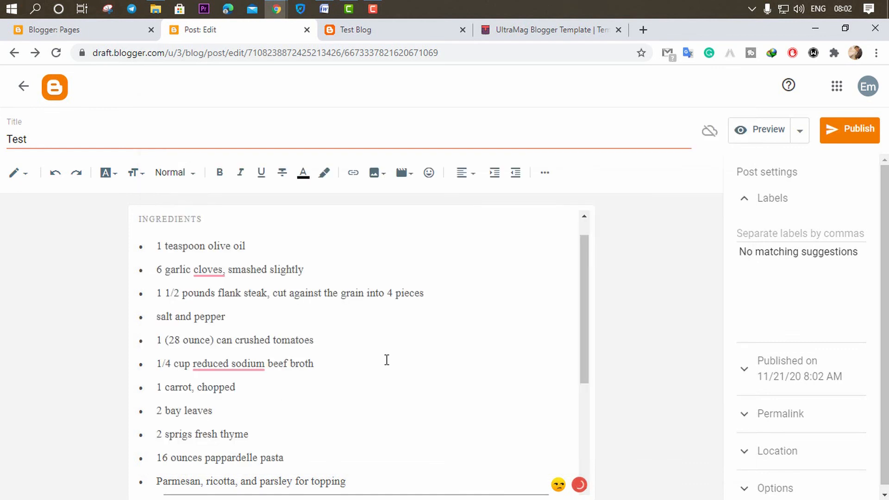
- Copy the word "Soups" from the Word document's menu list and enter it as the post's label
left_click(765, 199)
left_click(764, 199)
left_click(743, 233)
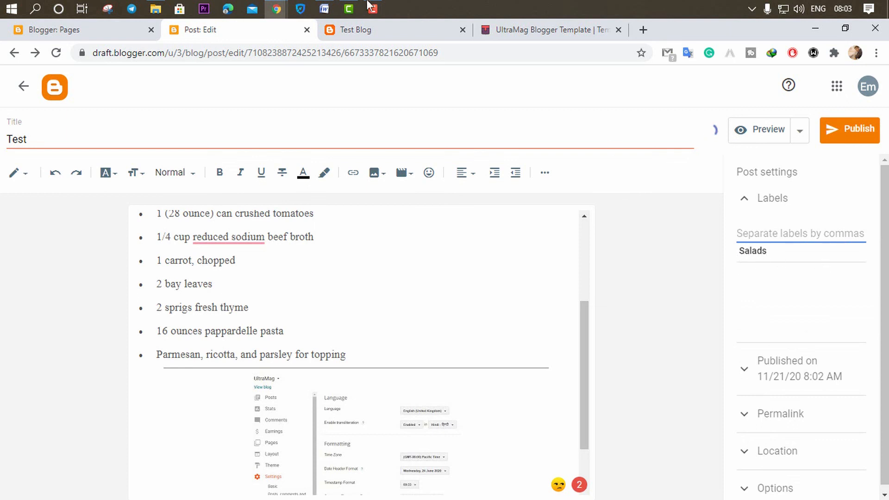
left_click(324, 8)
left_click(340, 219)
scroll(341, 221, "up", 15)
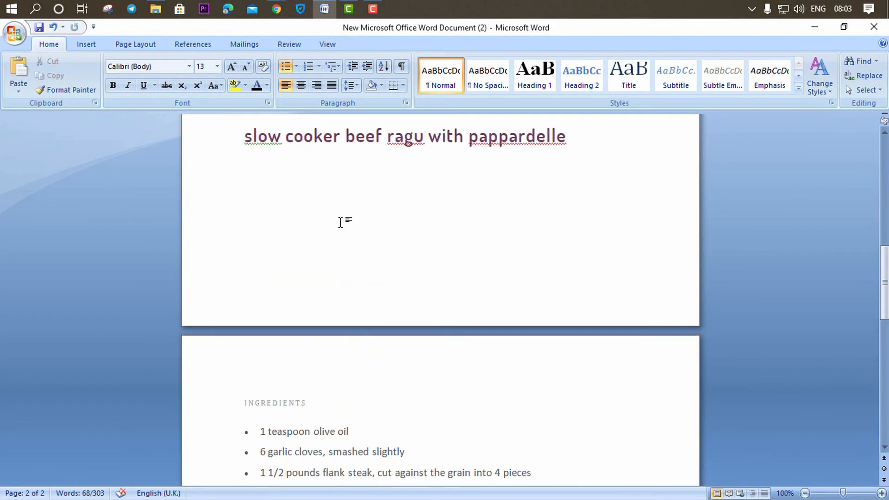
left_click_drag(280, 198, 234, 196)
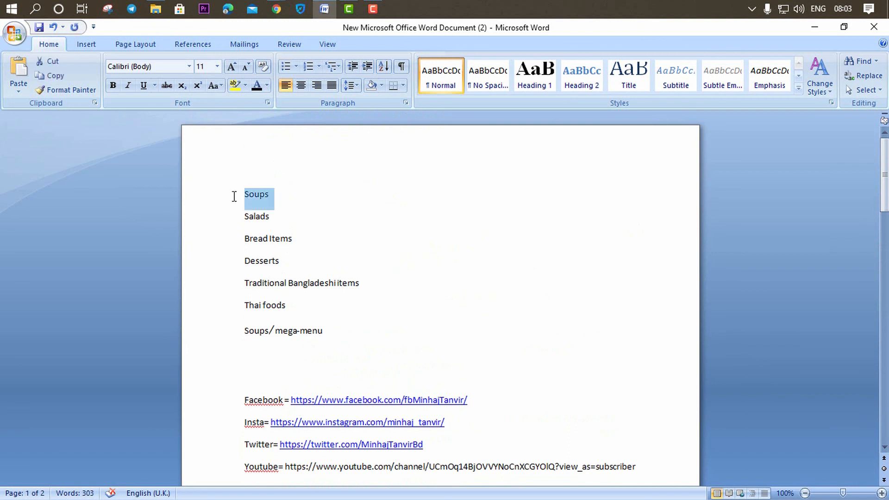
left_click(809, 29)
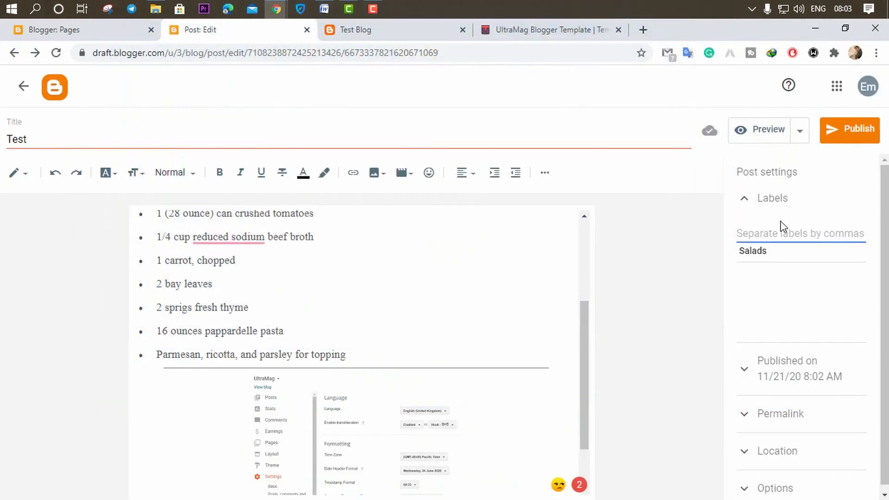
key("ctrl+v")
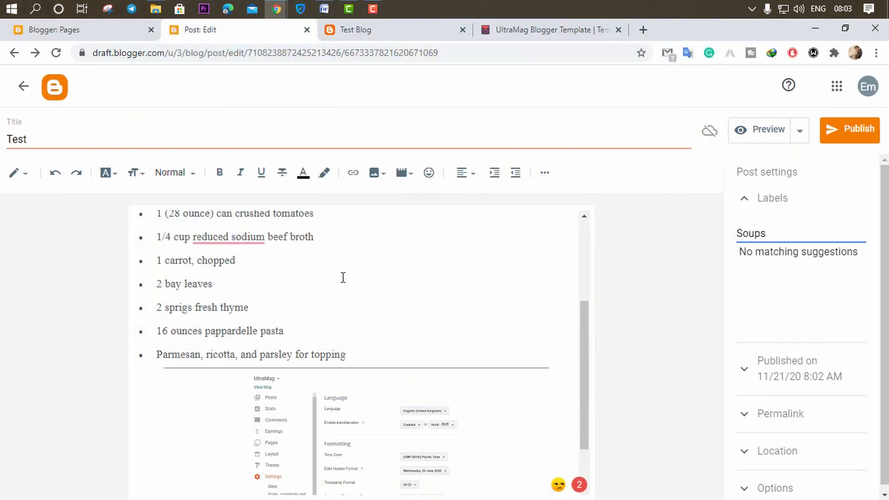
scroll(343, 278, "down", 2)
scroll(768, 392, "down", 1)
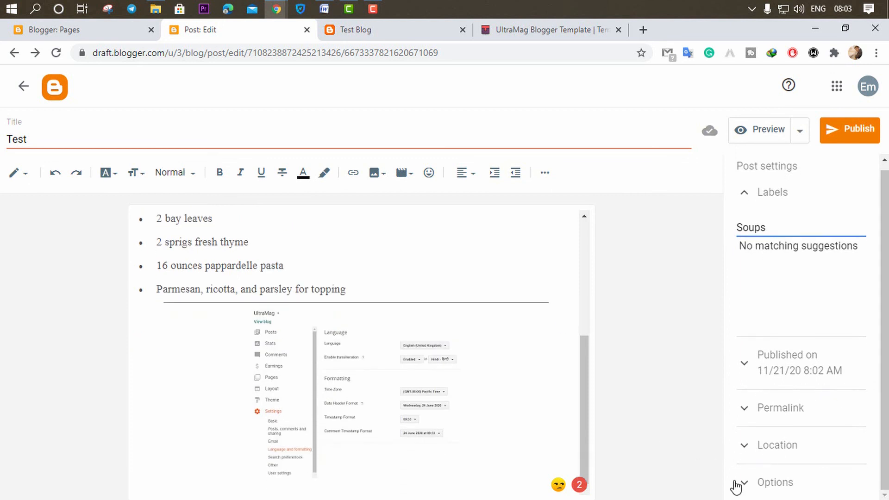
- Expand the post's comment options and publish the Test post with the Soups label
left_click(776, 481)
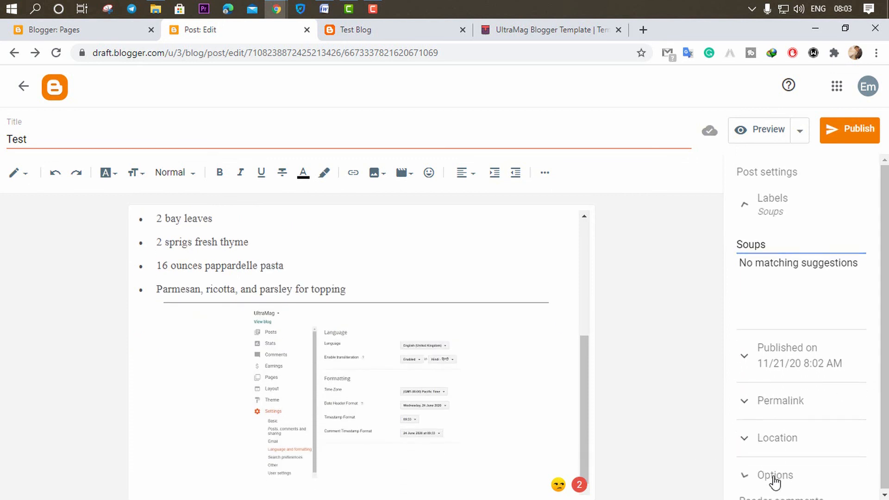
left_click(855, 144)
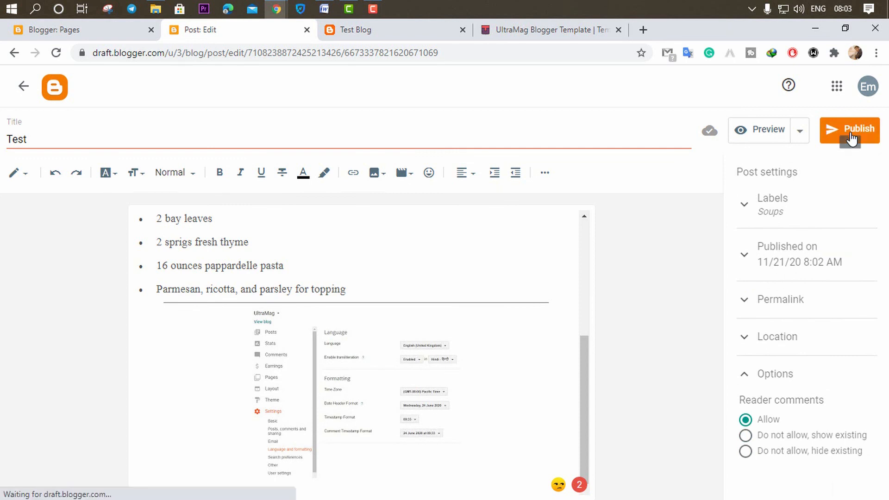
left_click(505, 314)
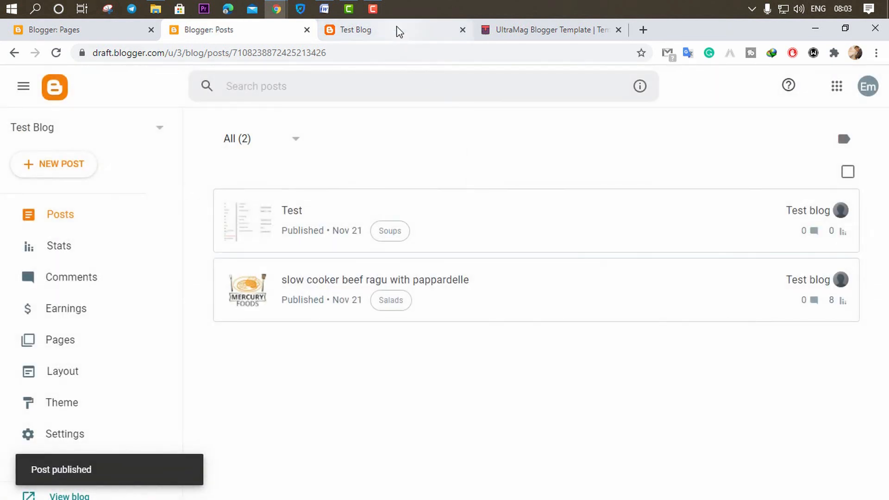
- Reload the blog's home page, check the Soups entry in the main menu and open its label page
left_click(398, 32)
left_click(368, 54)
key("Return")
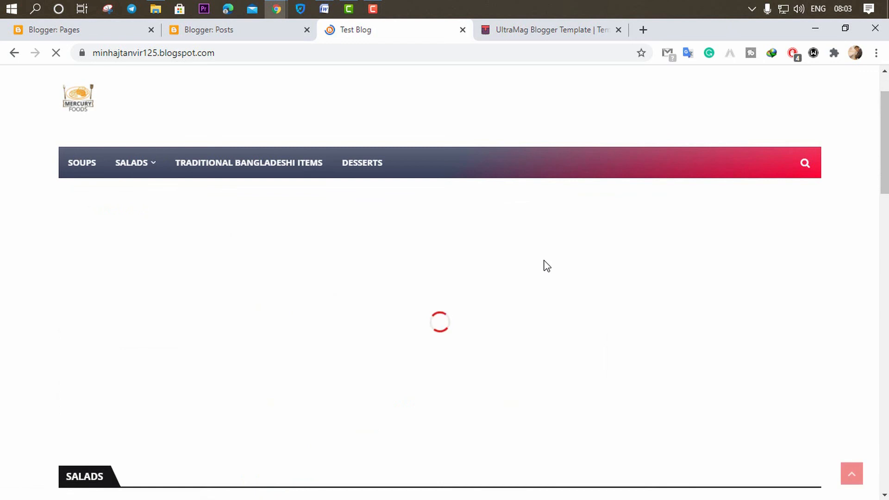
mouse_move(86, 171)
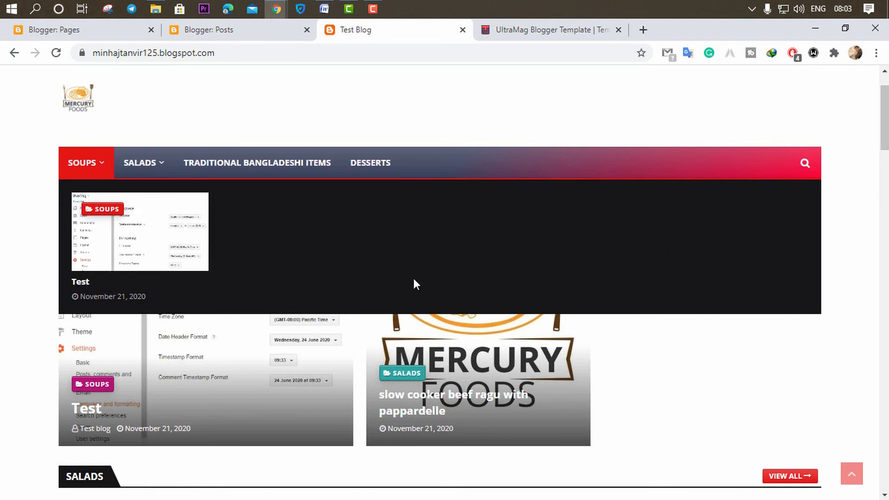
scroll(719, 330, "down", 1)
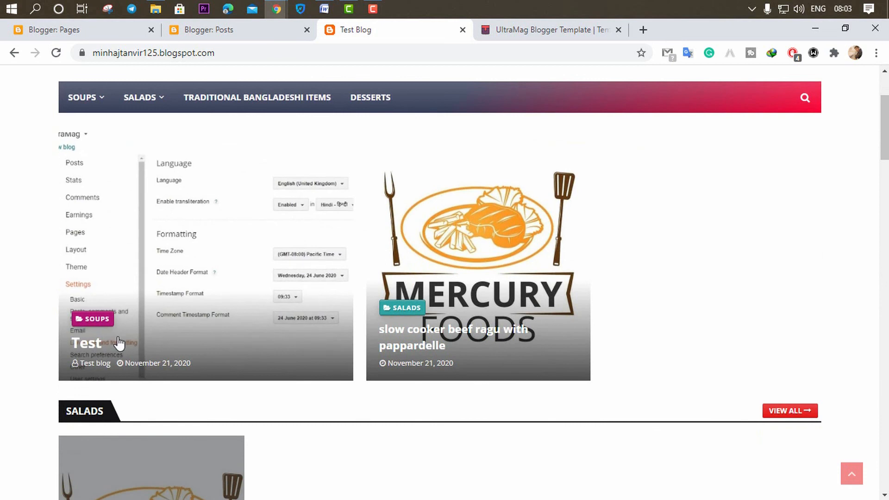
left_click(85, 97)
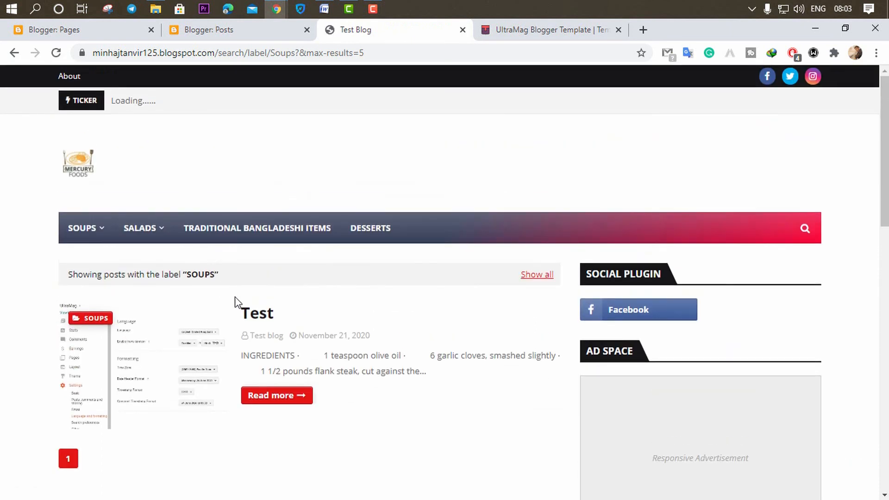
scroll(352, 306, "down", 3)
scroll(248, 163, "up", 3)
mouse_move(83, 236)
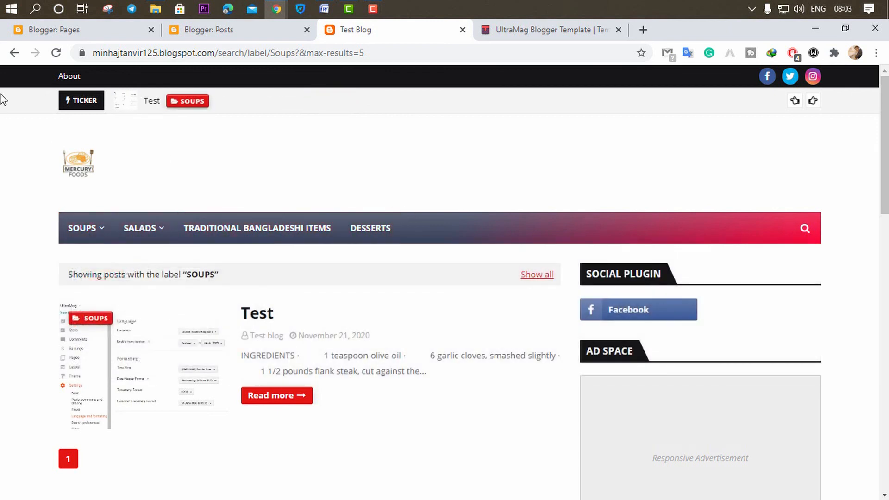
- Return to the blog's home page and review its content sections, sidebar and footer for the labelled posts
left_click(14, 52)
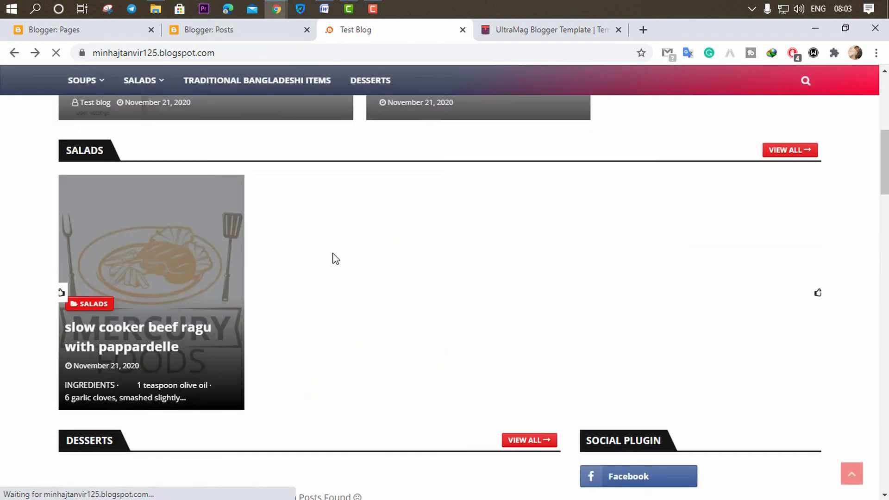
scroll(174, 296, "down", 10)
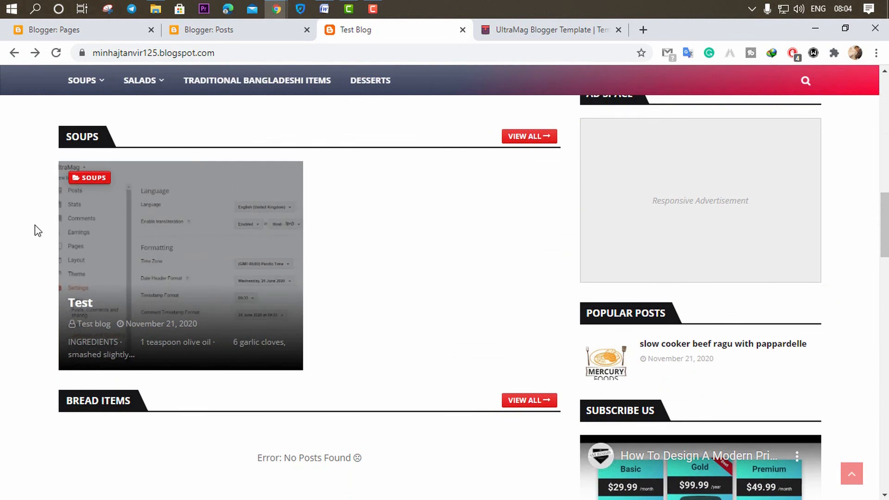
scroll(441, 317, "down", 10)
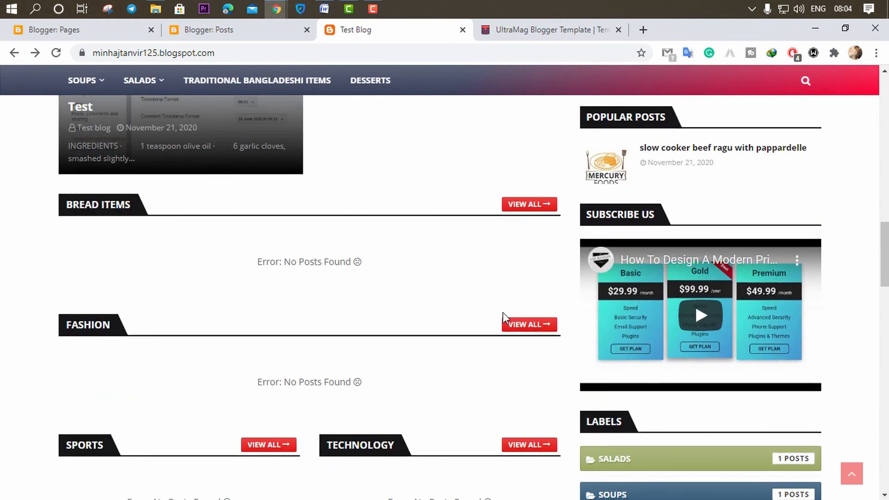
scroll(441, 323, "up", 15)
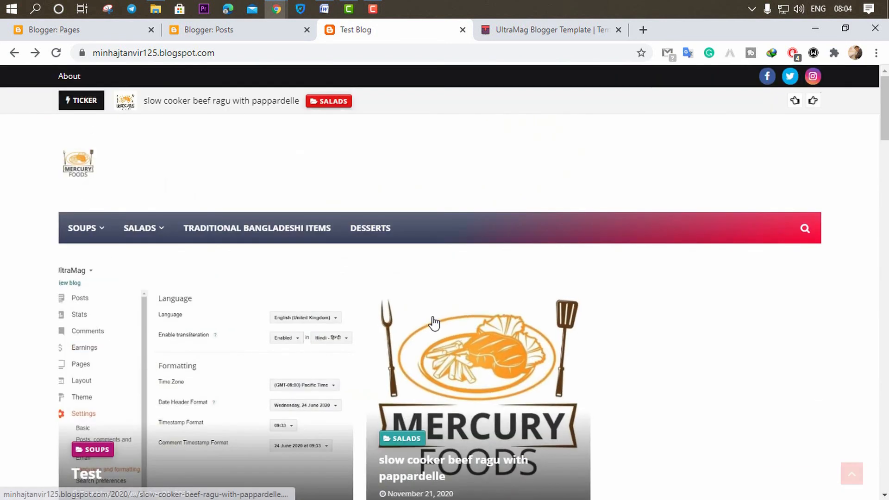
left_click(222, 30)
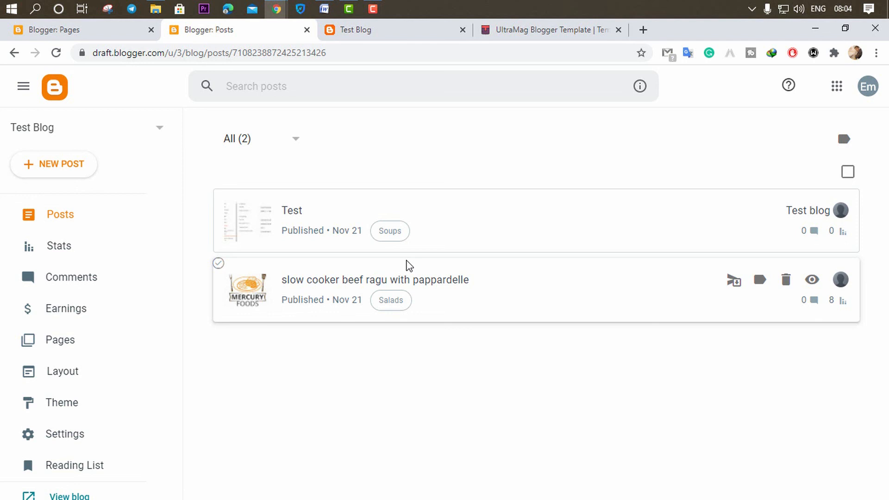
left_click(413, 30)
scroll(327, 327, "down", 15)
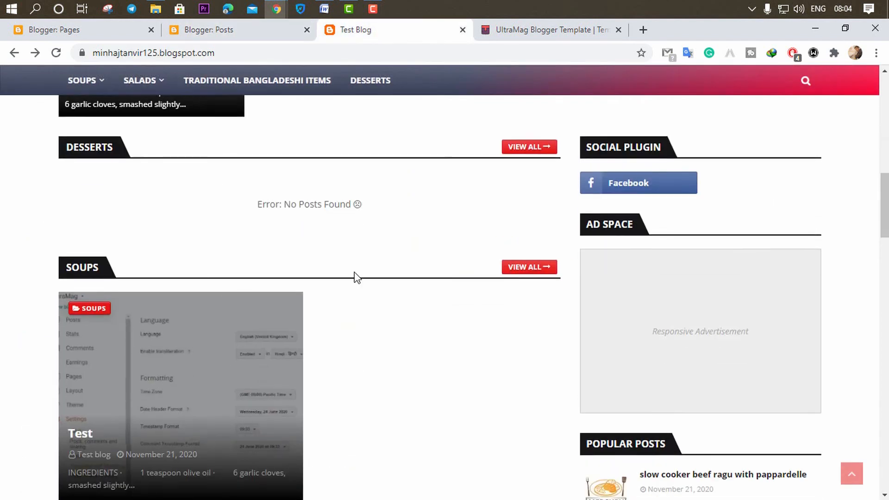
scroll(352, 283, "down", 15)
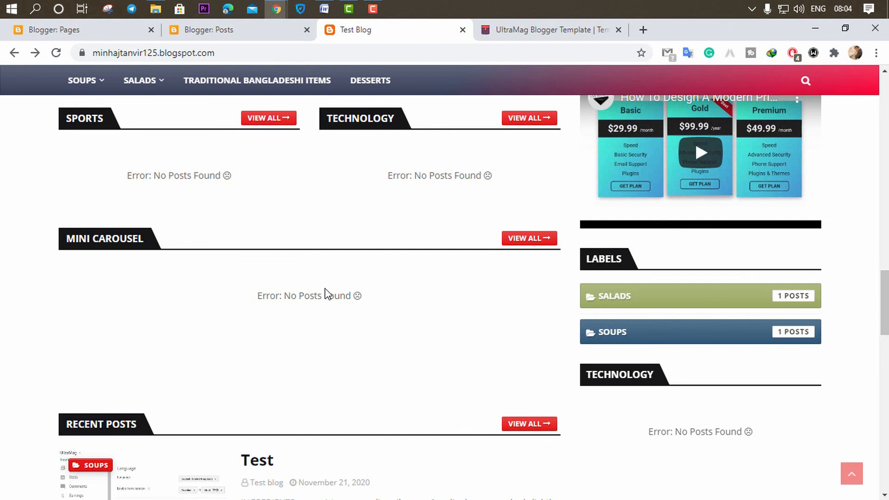
scroll(325, 290, "down", 15)
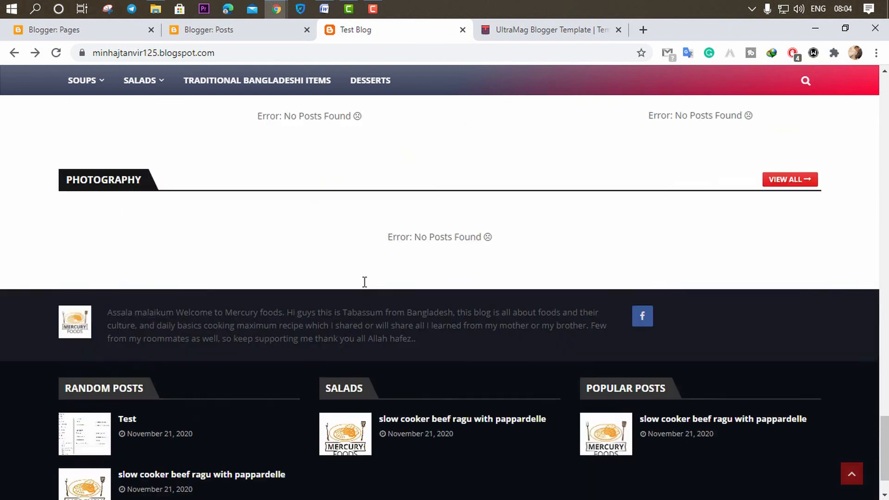
scroll(364, 281, "up", 20)
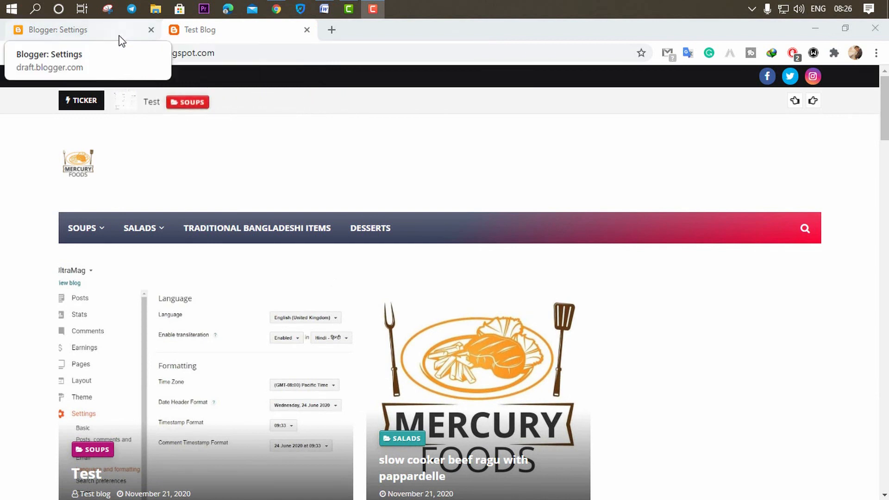
- In the blog's settings, upload Untitled-1.jpg from the desktop's bloge folder as the favicon and save it
left_click(58, 33)
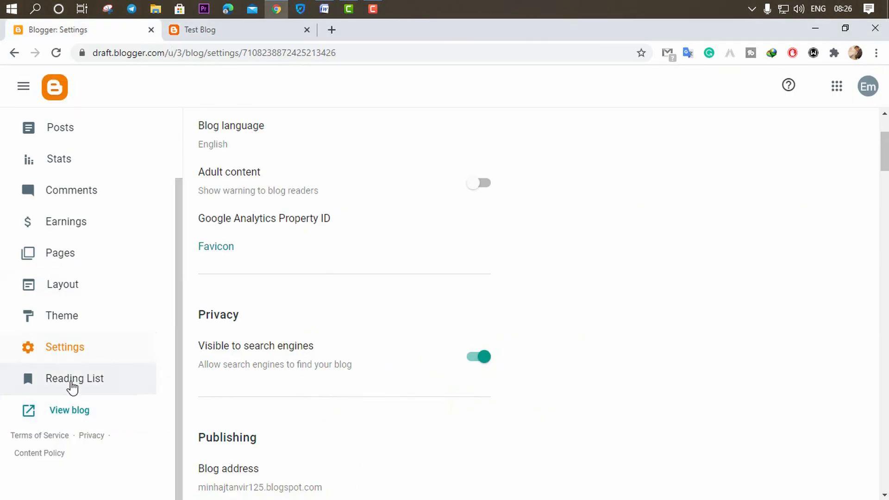
left_click(56, 354)
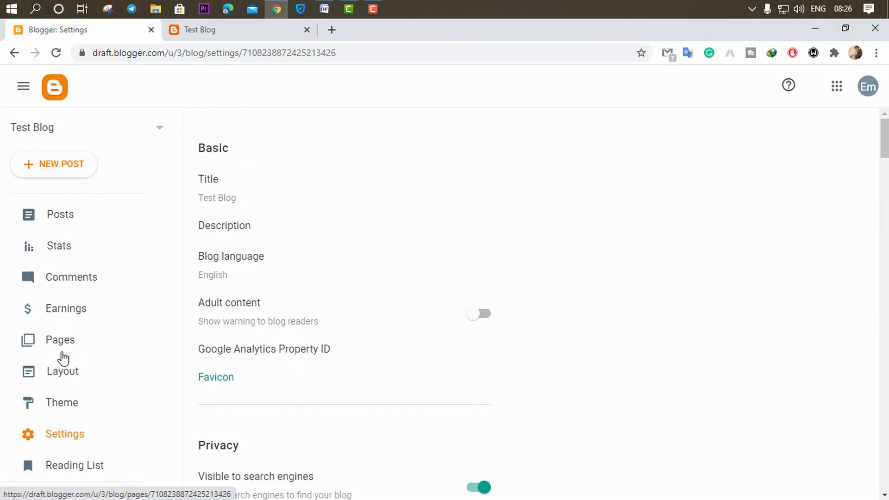
scroll(244, 254, "down", 4)
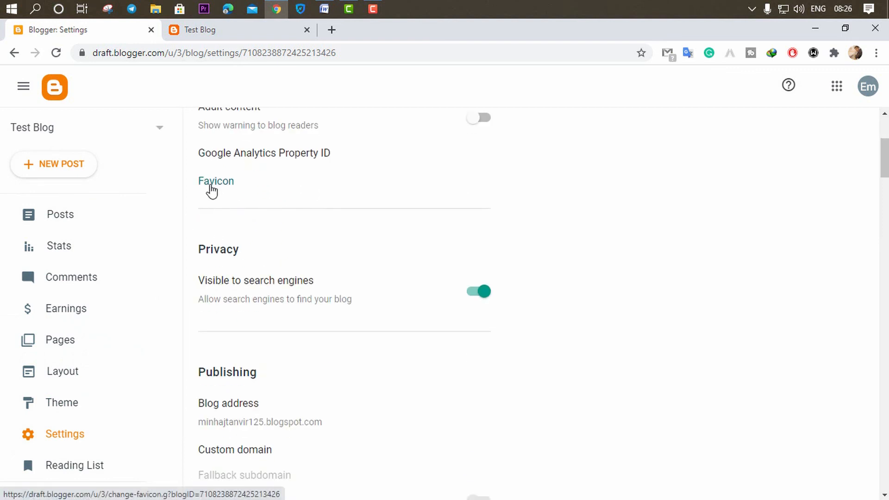
left_click(210, 186)
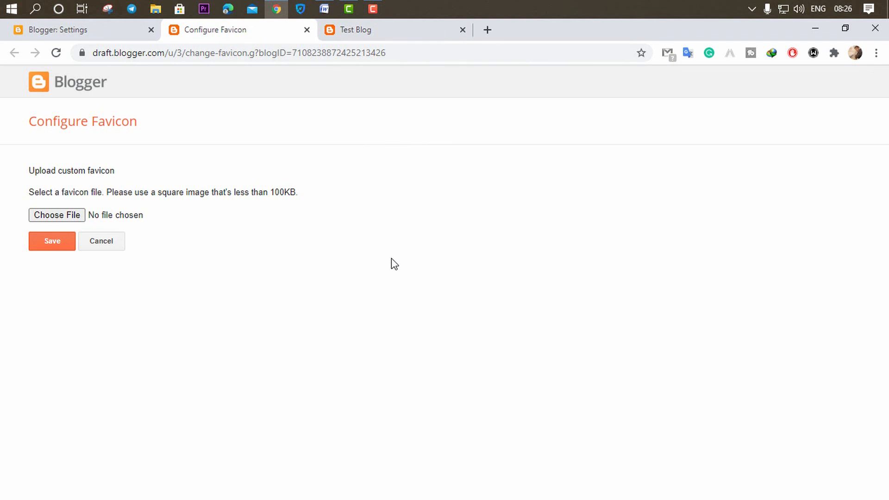
left_click(67, 219)
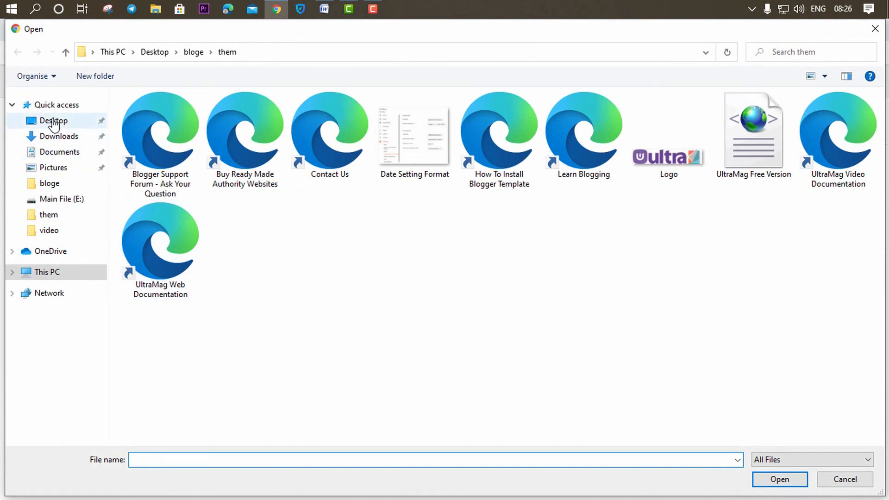
left_click(44, 121)
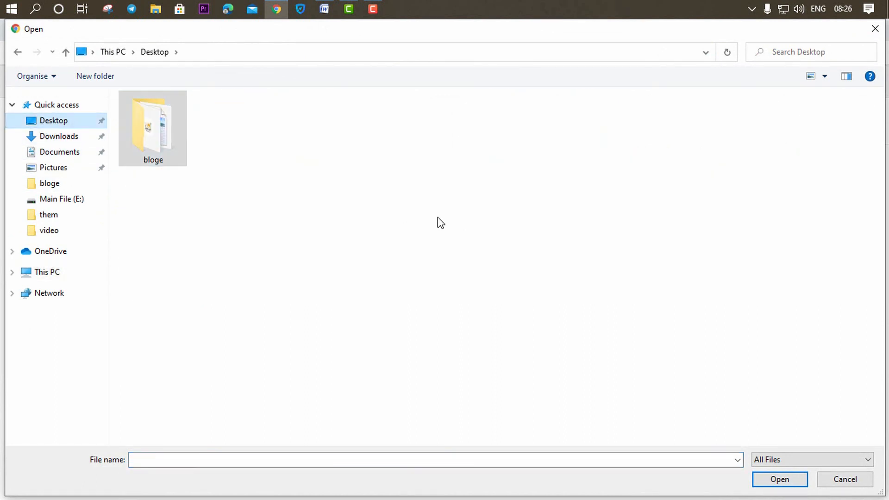
double_click(153, 139)
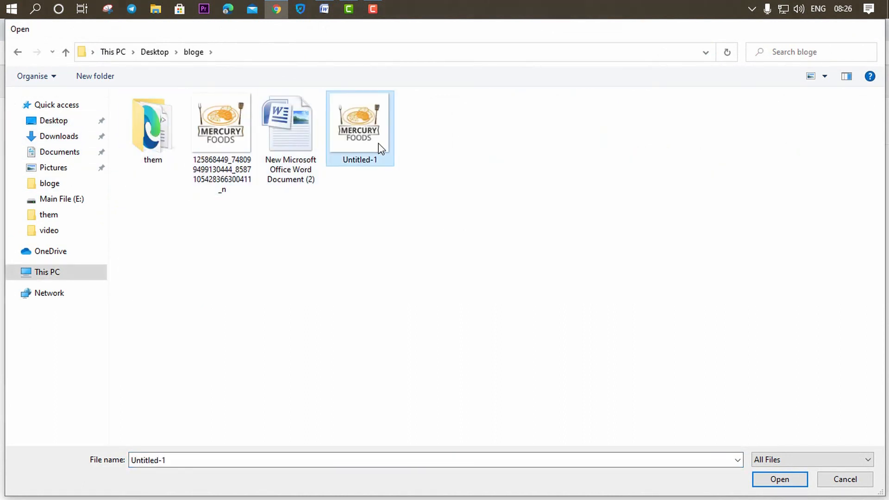
double_click(377, 142)
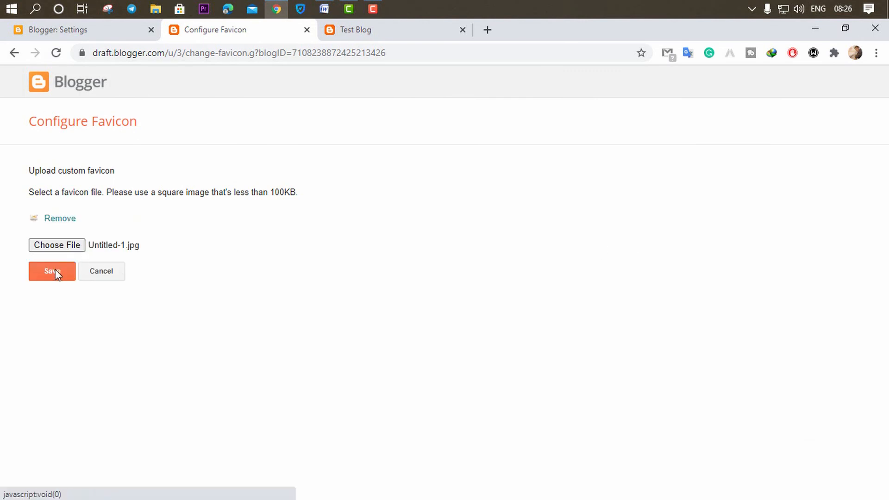
left_click(54, 269)
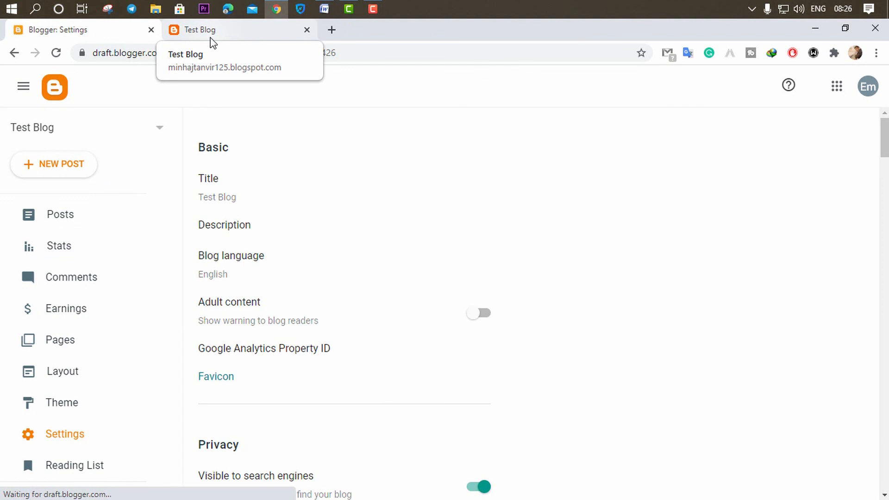
- Reload the blog's home page to check its favicon, comparing with the blog's settings page
left_click(211, 36)
left_click(222, 52)
key("Return")
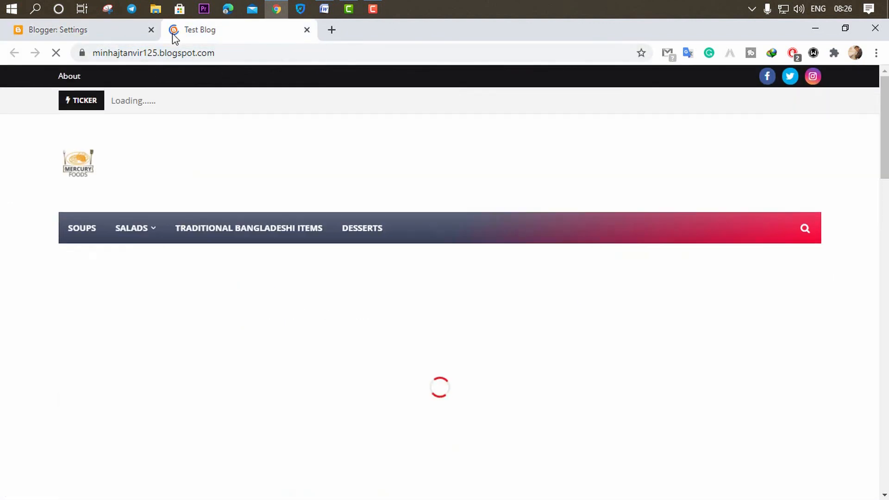
left_click(61, 36)
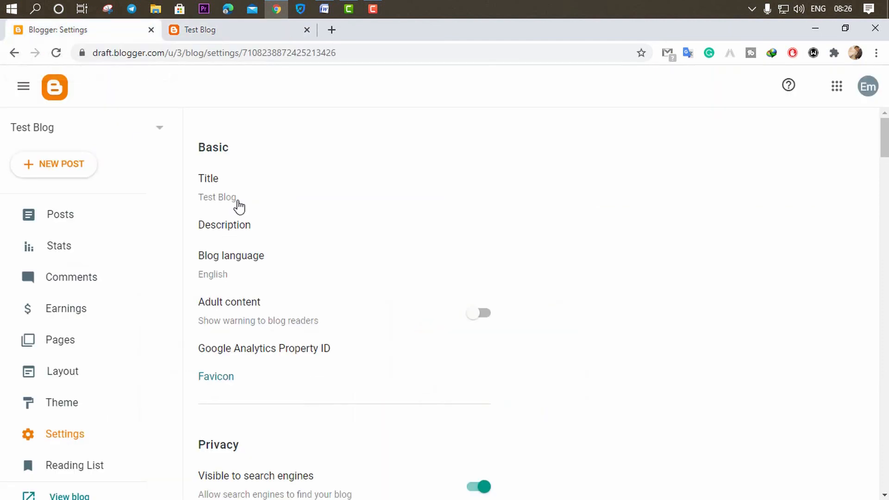
left_click(212, 37)
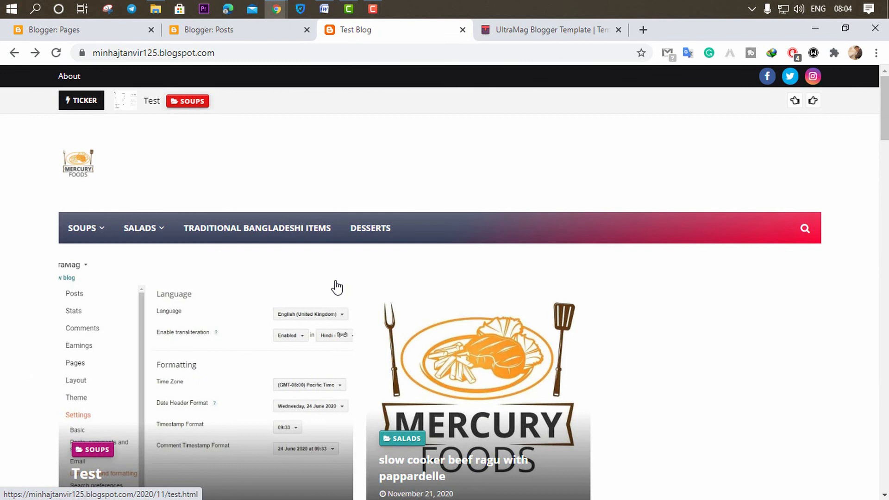
- Examine the blog's blogspot address and look over the home page's sections from header to lower blocks
left_click(200, 34)
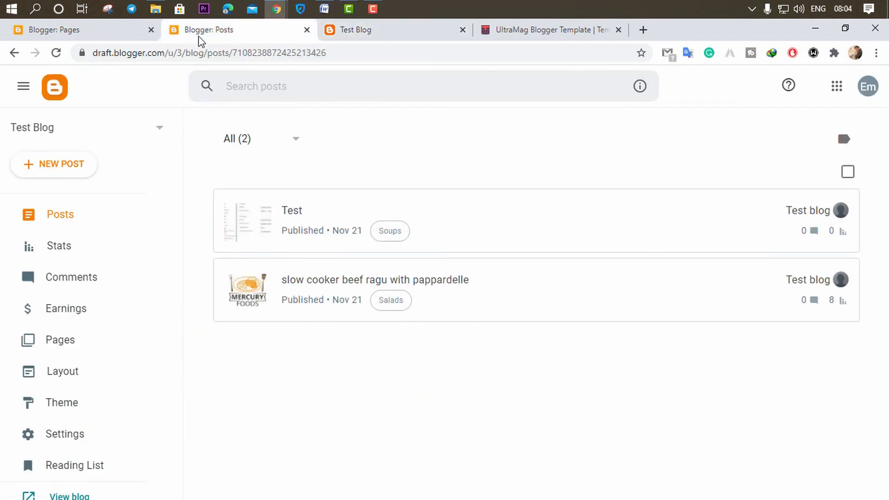
left_click(99, 36)
left_click(407, 37)
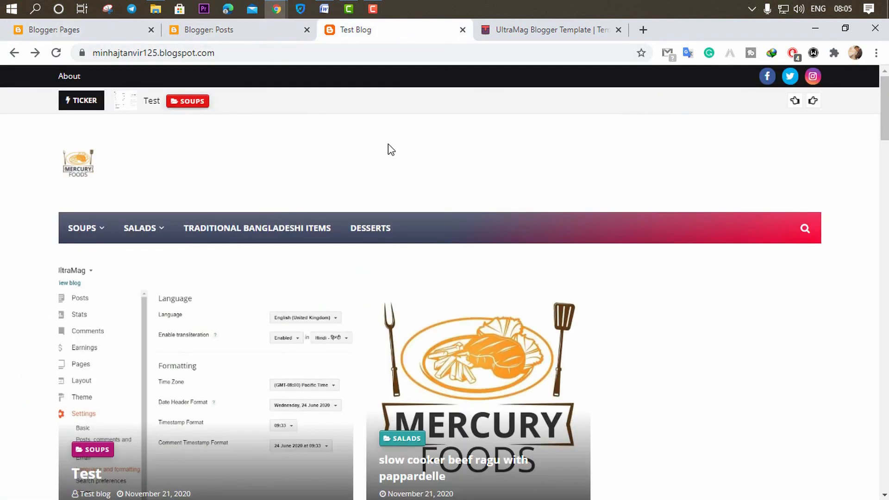
left_click_drag(164, 52, 198, 53)
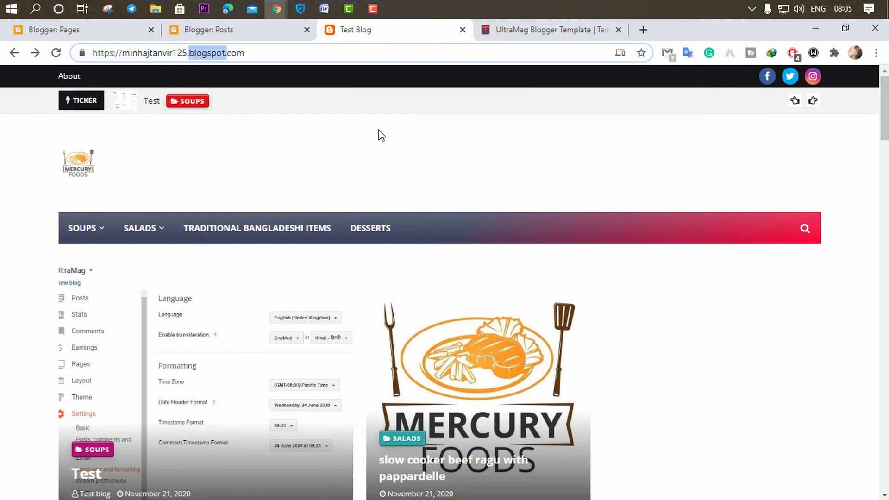
scroll(769, 330, "down", 20)
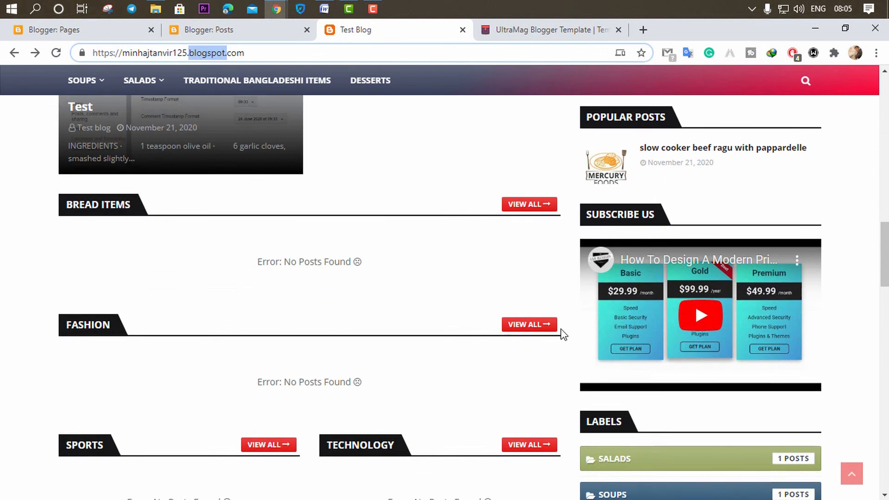
scroll(557, 328, "down", 5)
scroll(551, 333, "up", 15)
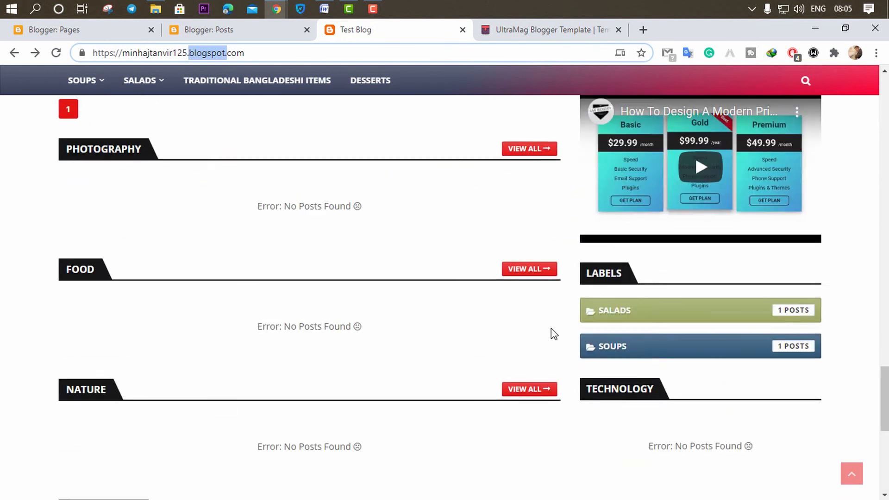
scroll(537, 324, "up", 3)
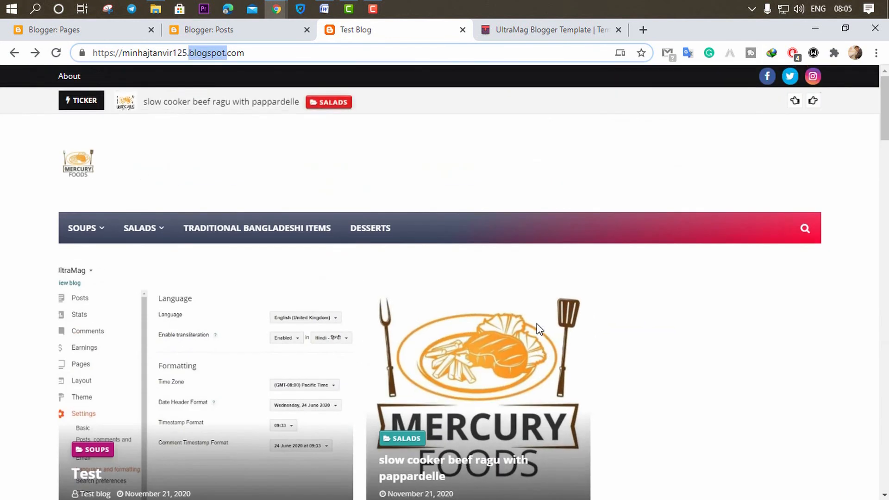
- Open tmtanvir.com in place of the UltraMag template page and look over its home page down to the footer
left_click(555, 33)
type("tm")
key("Return")
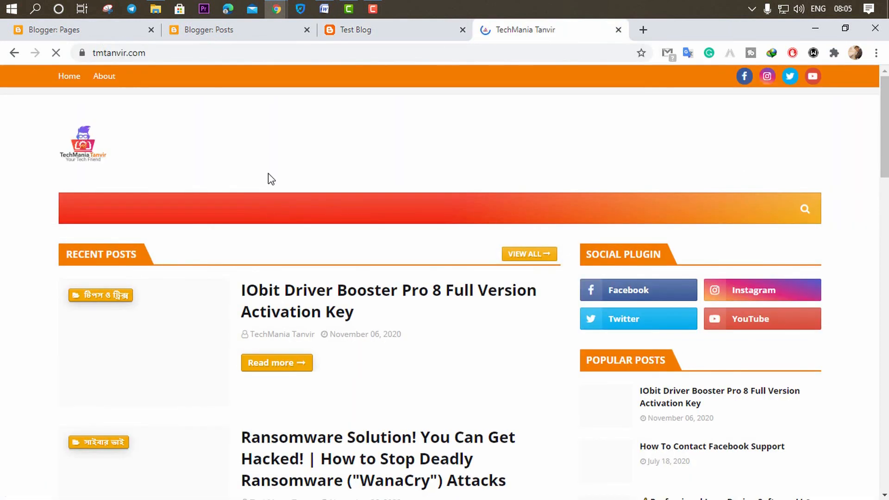
scroll(105, 284, "down", 10)
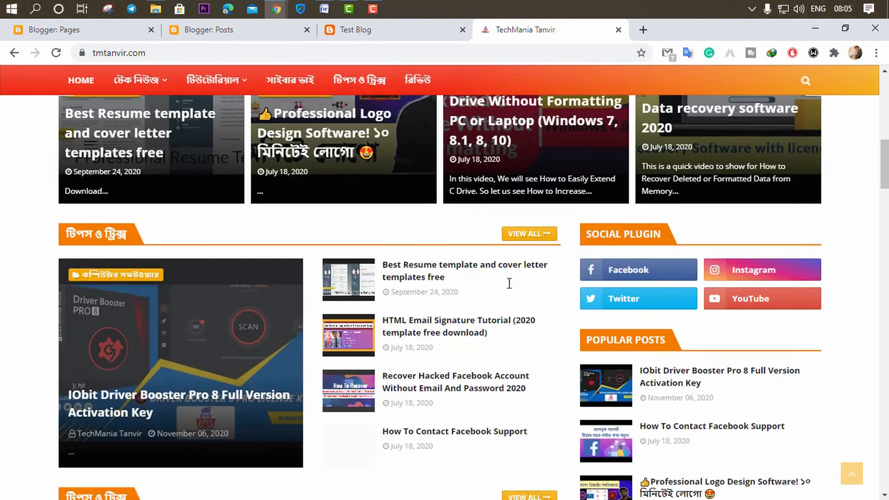
scroll(509, 284, "down", 20)
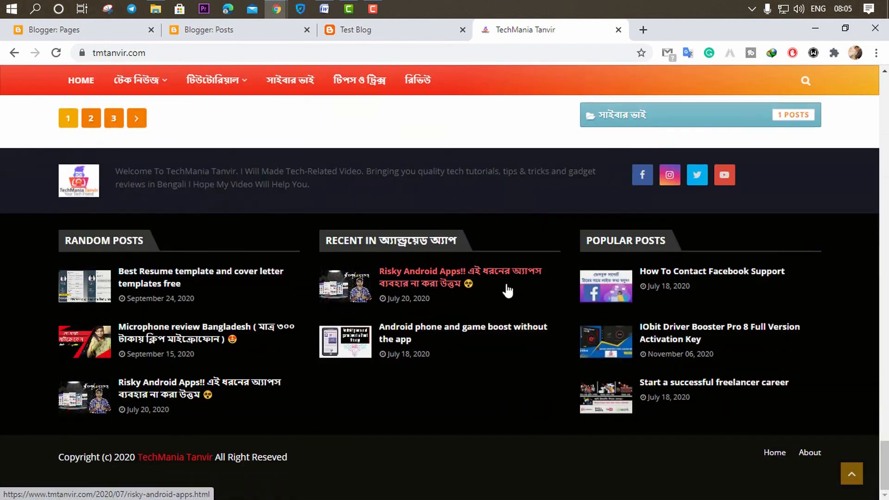
- Open the theme customizer for the Test Blog's custom theme
left_click(232, 31)
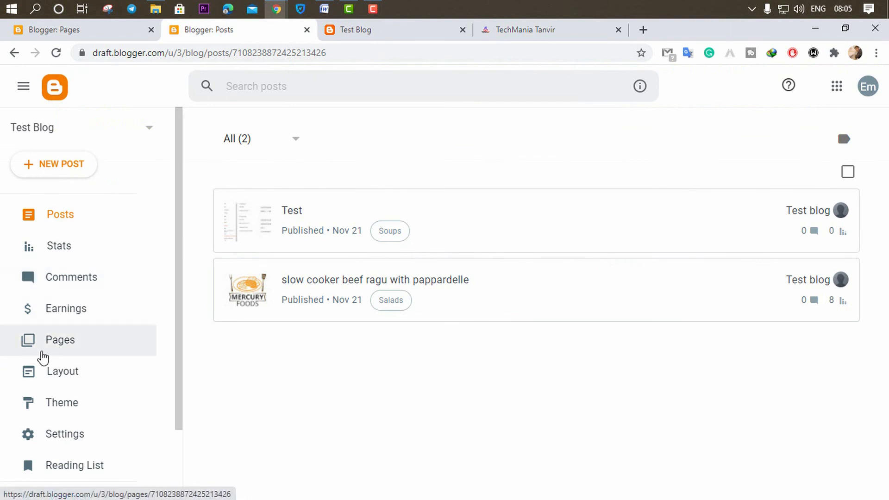
left_click(48, 406)
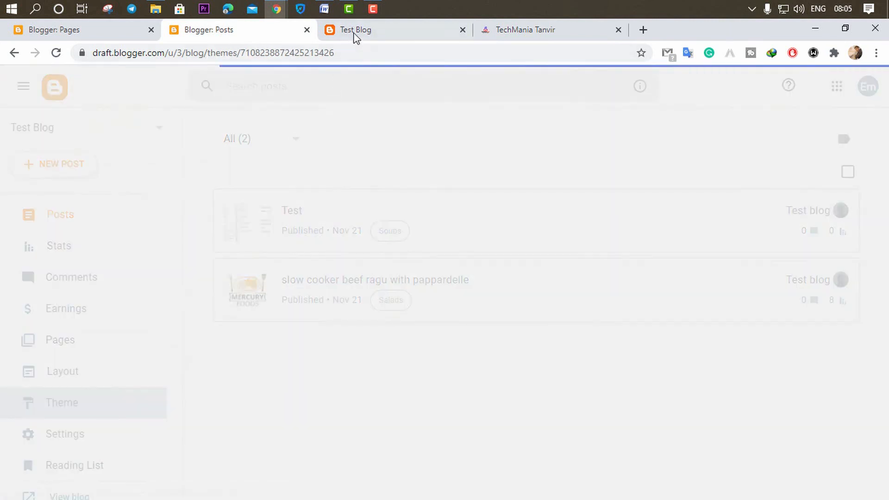
left_click(356, 32)
left_click(241, 29)
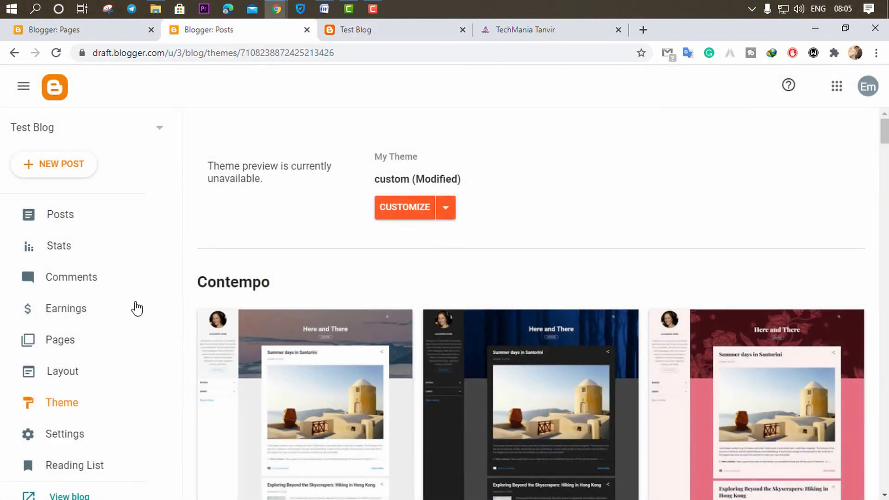
left_click(403, 209)
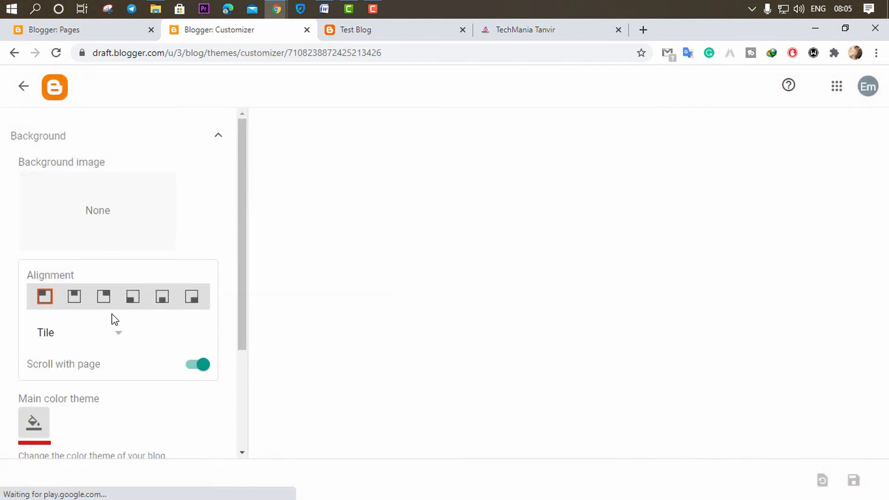
- Expand the theme's advanced settings and review the Theme Body background, text and link colour options
scroll(111, 320, "down", 3)
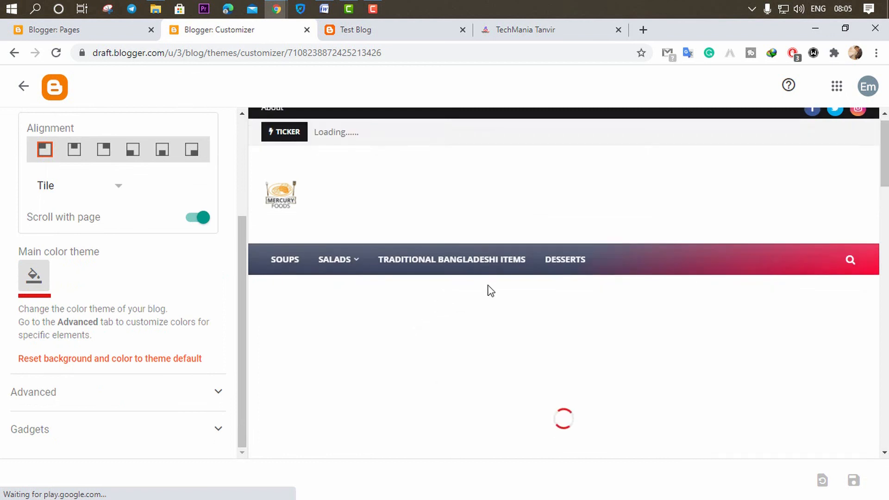
left_click(51, 391)
scroll(99, 353, "down", 3)
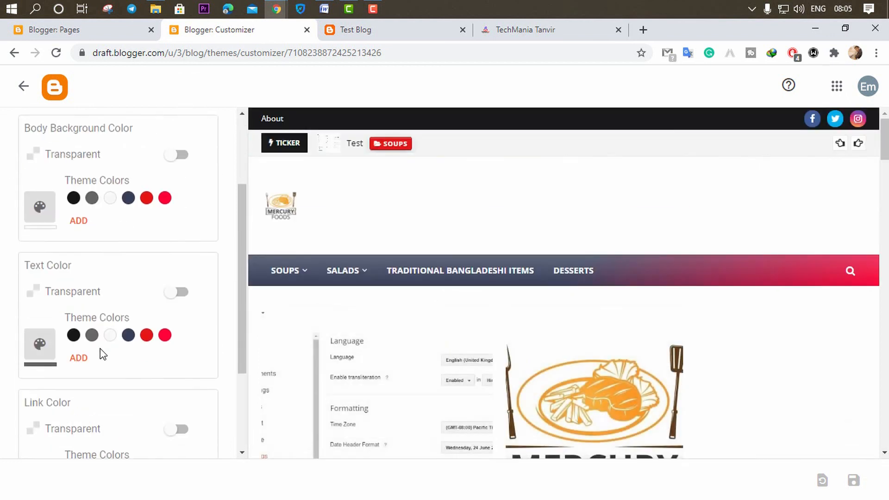
scroll(96, 262, "up", 1)
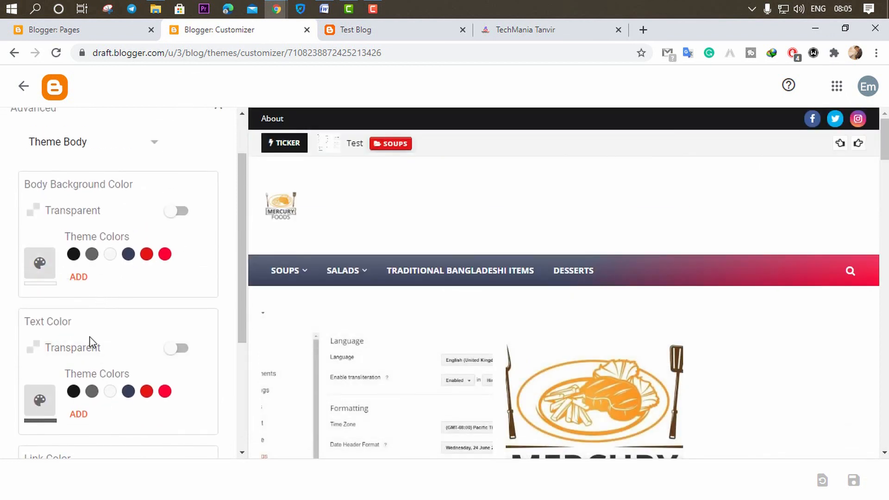
scroll(91, 342, "down", 4)
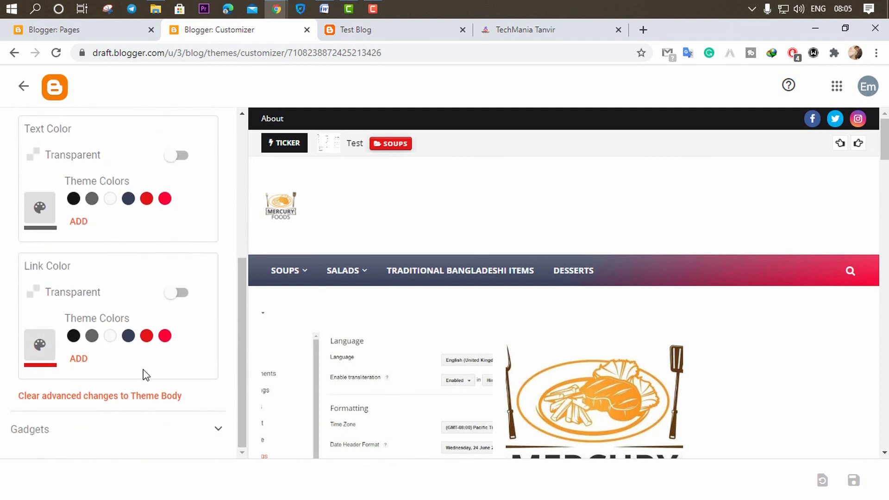
scroll(146, 374, "up", 5)
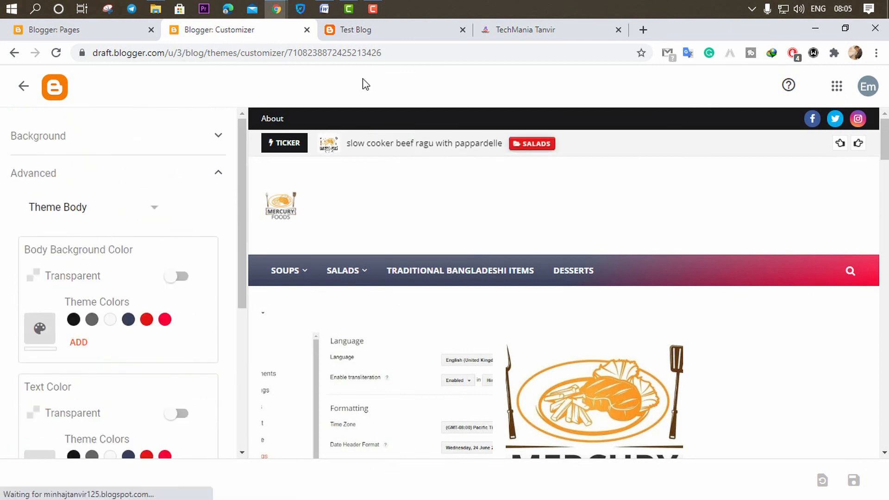